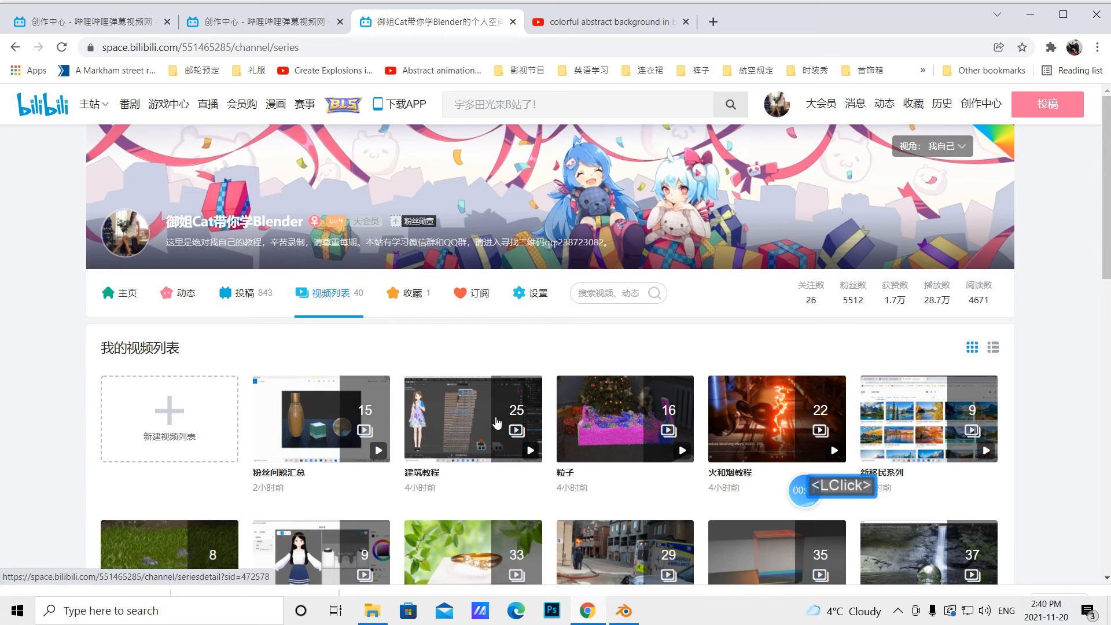
- Browse the channel's video lists, open the abstract tutorial series (抽象教程) and look through its videos
scroll(556, 272, "up", 2)
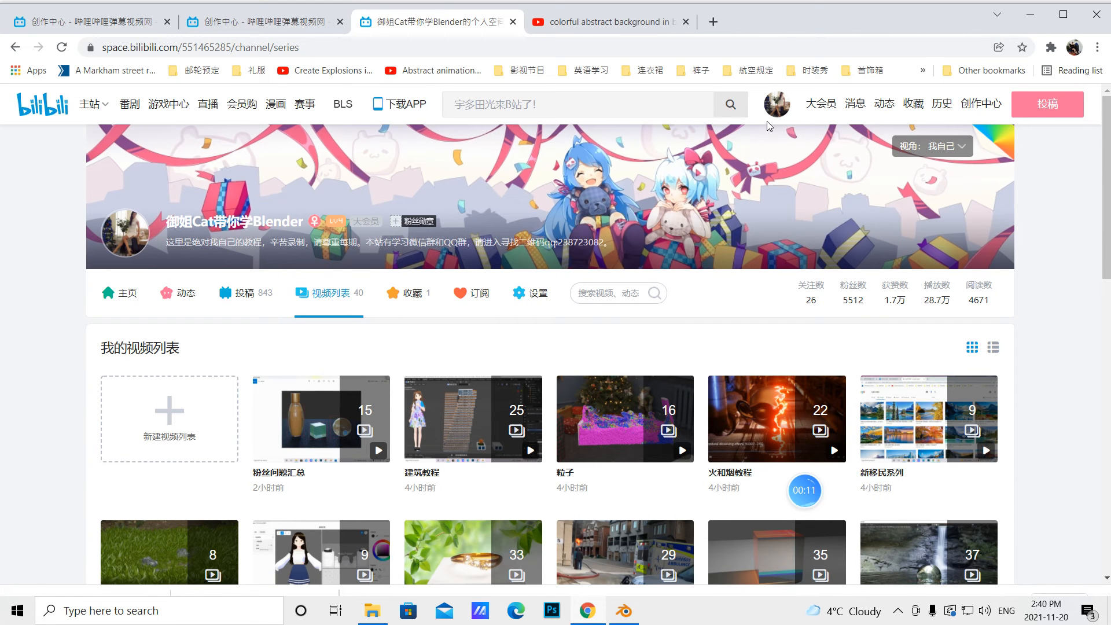
mouse_move(777, 119)
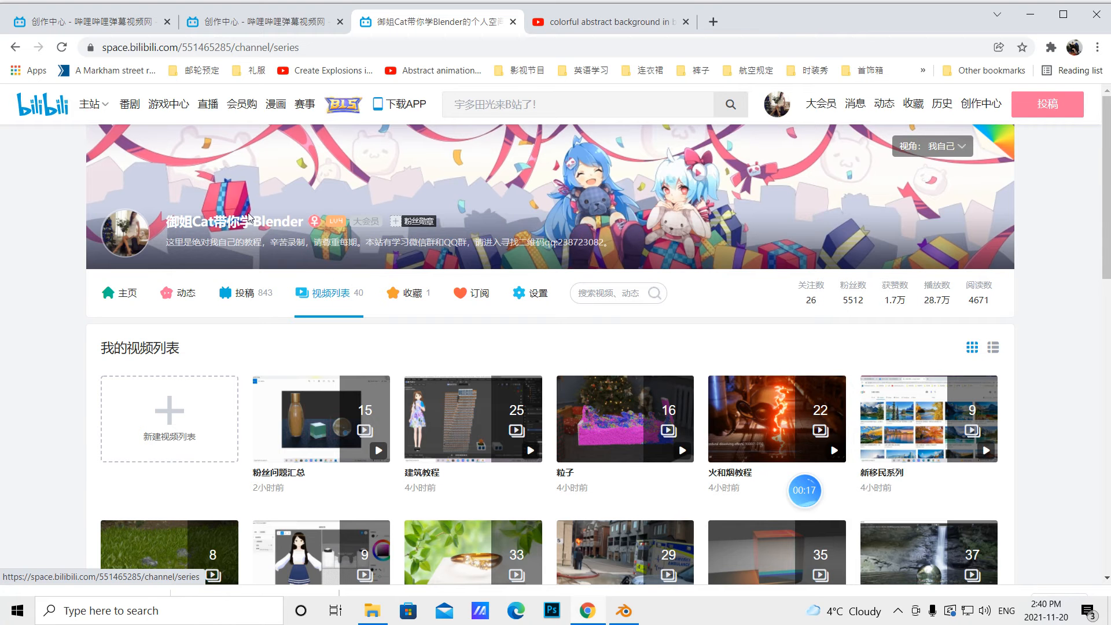
scroll(454, 386, "down", 3)
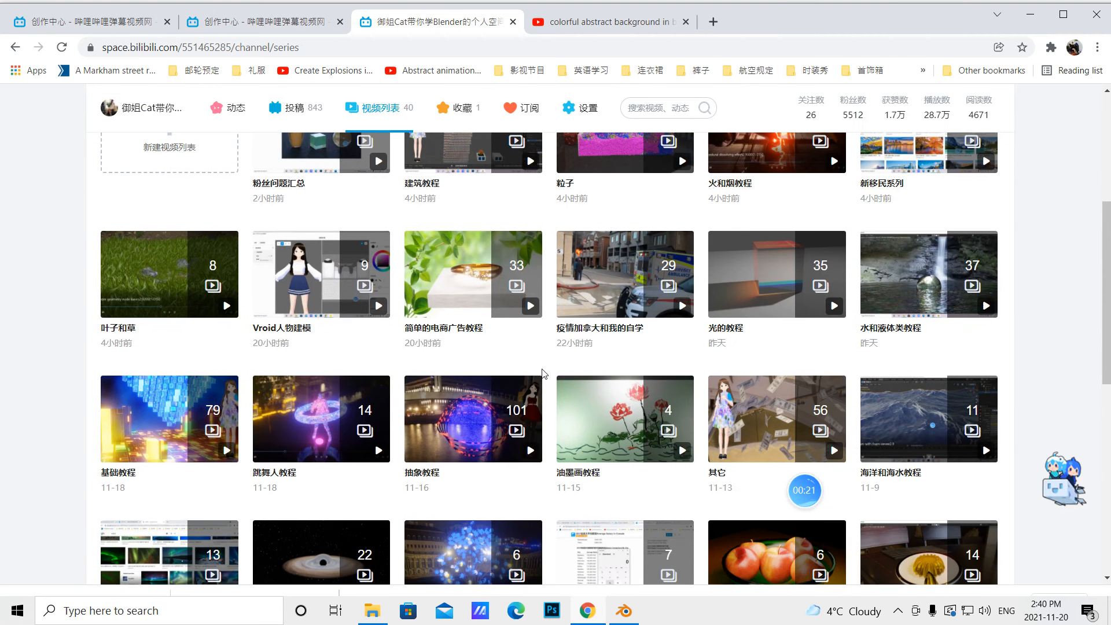
scroll(544, 374, "down", 1)
scroll(543, 374, "down", 1)
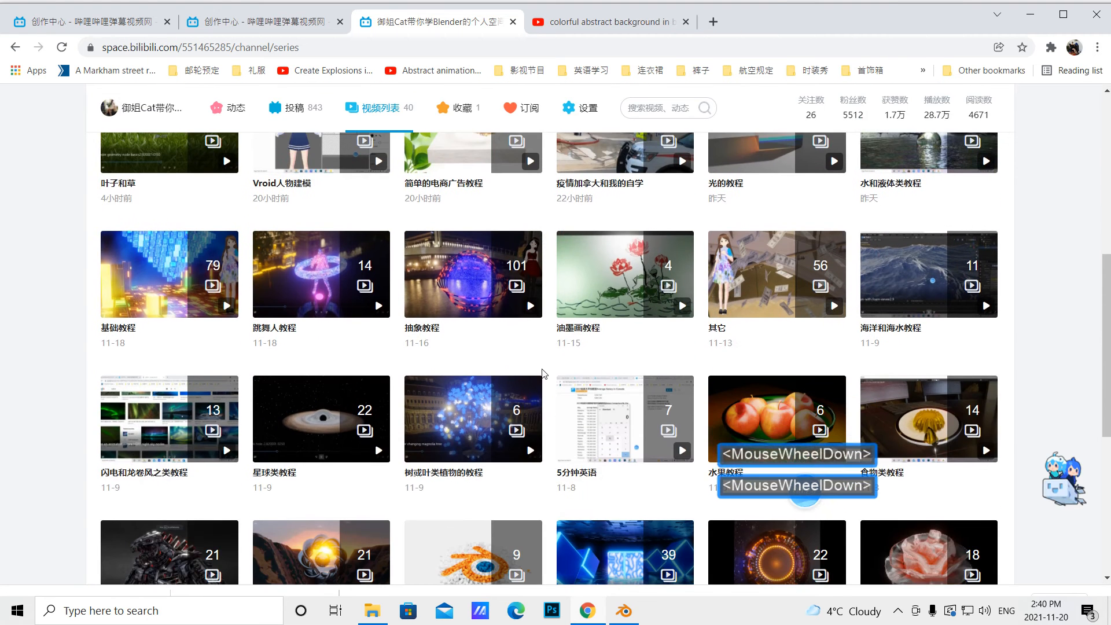
left_click(453, 291)
scroll(562, 480, "down", 3)
scroll(562, 480, "down", 1)
scroll(562, 480, "up", 10)
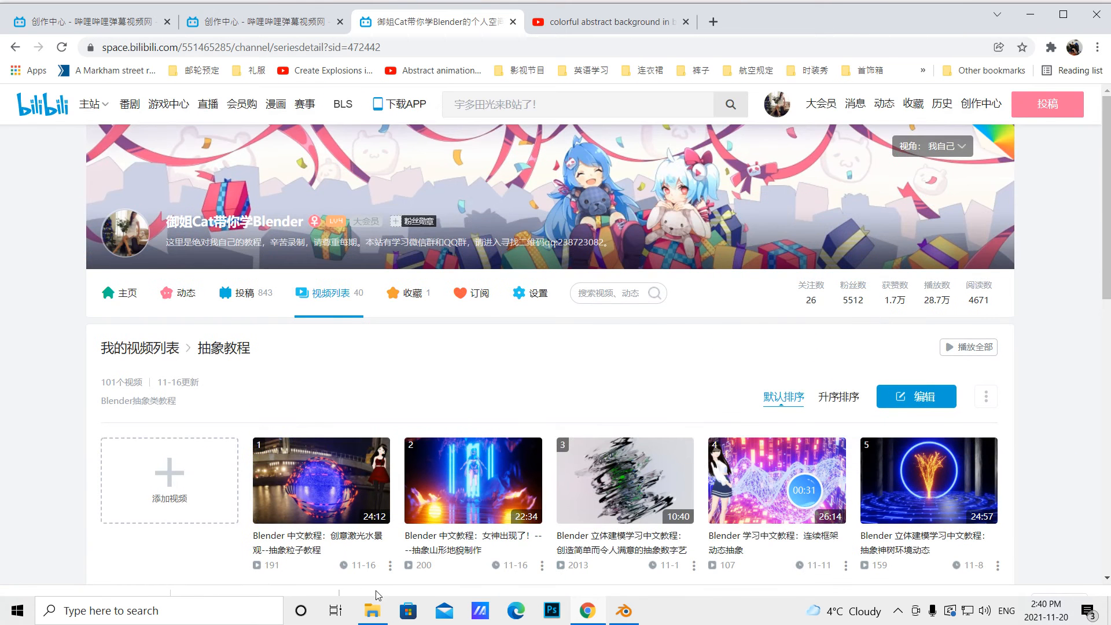
- Switch to File Explorer, watch the rendered "colorful abstract background3.00001-0250.mp4" clip, and put the player and folder away
left_click(374, 608)
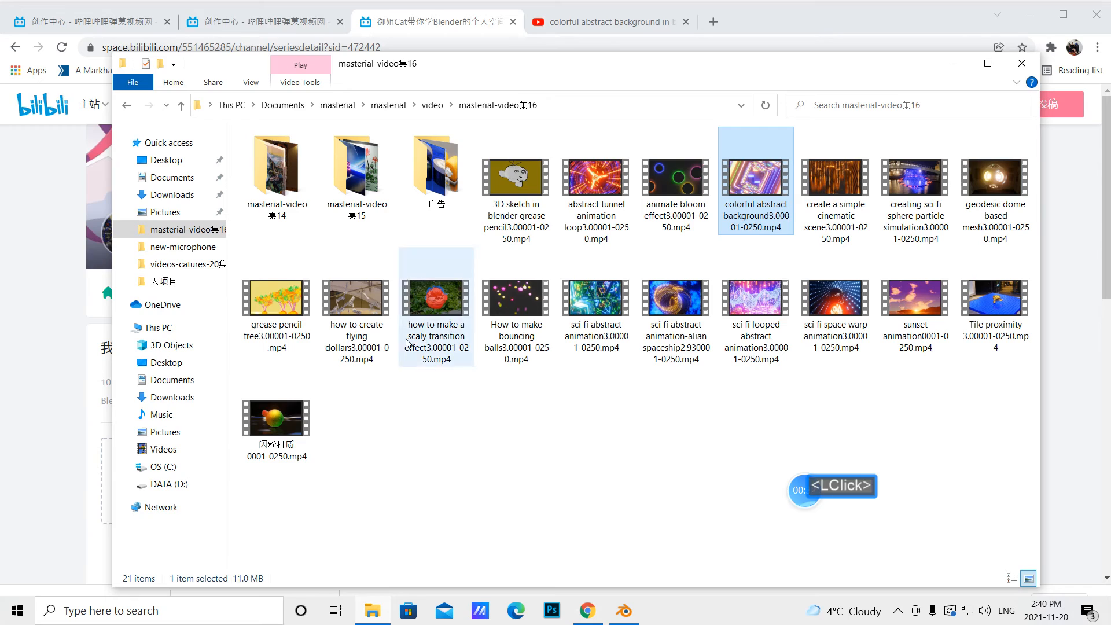
double_click(758, 190)
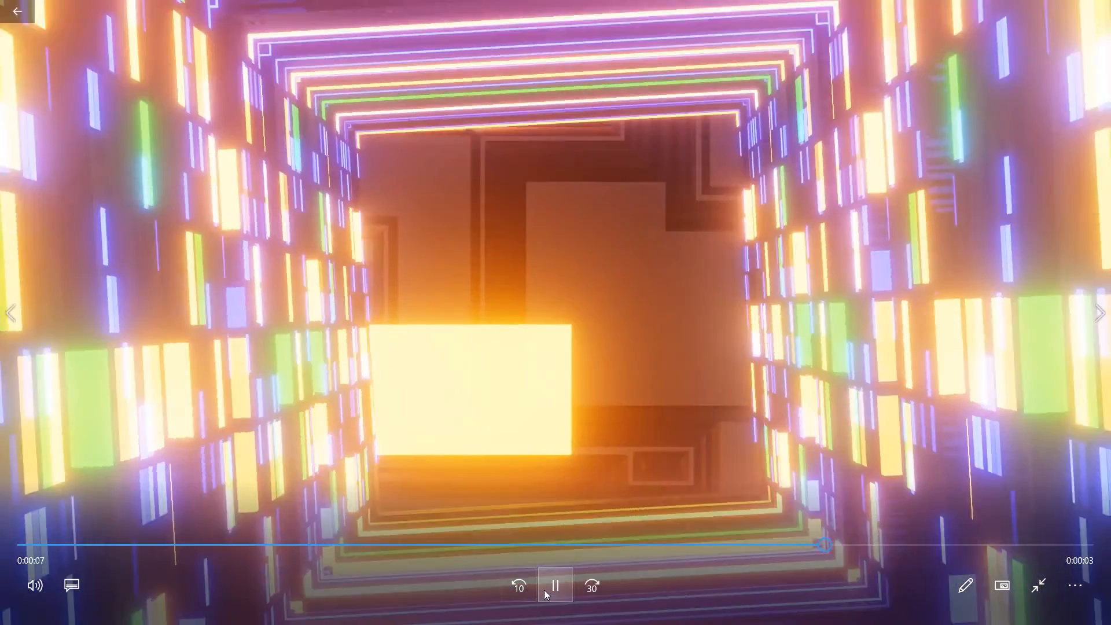
left_click(555, 585)
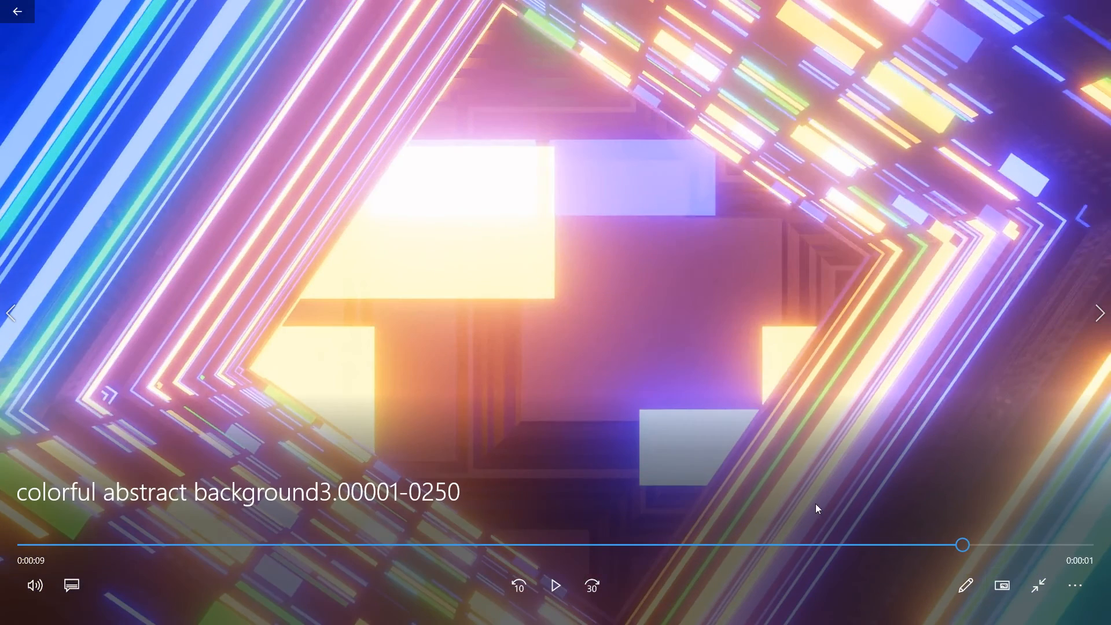
left_click(1039, 585)
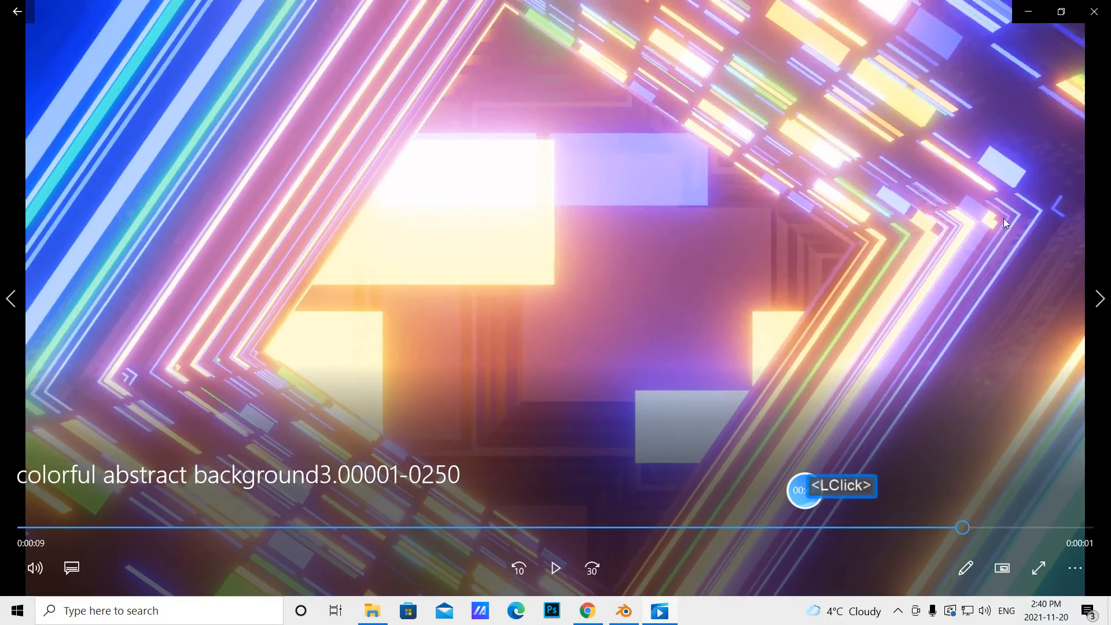
left_click(1096, 12)
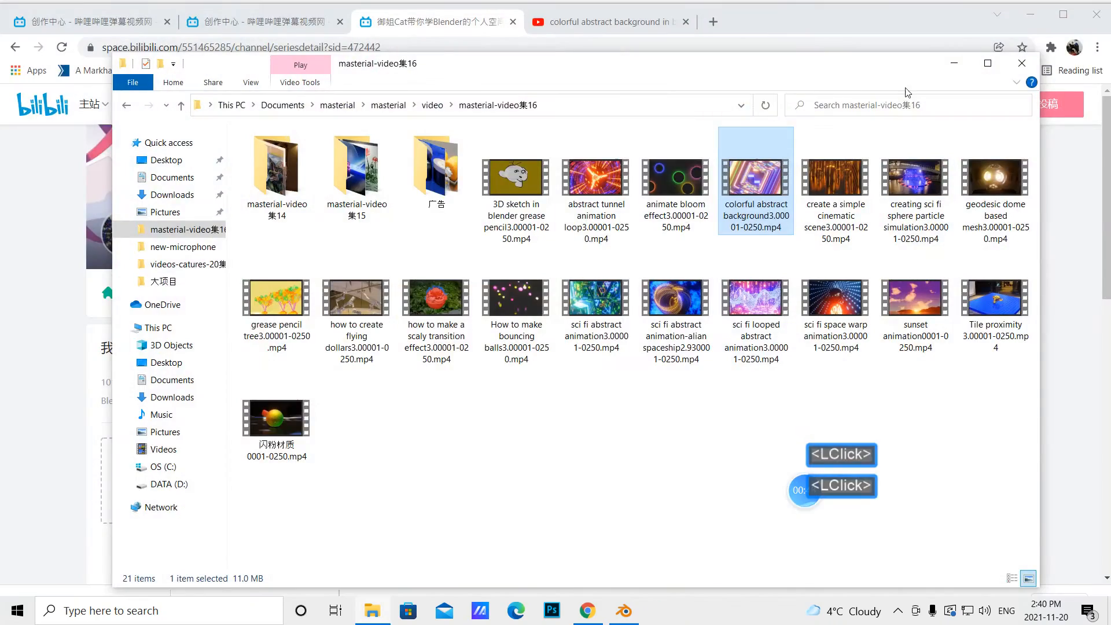
left_click(954, 63)
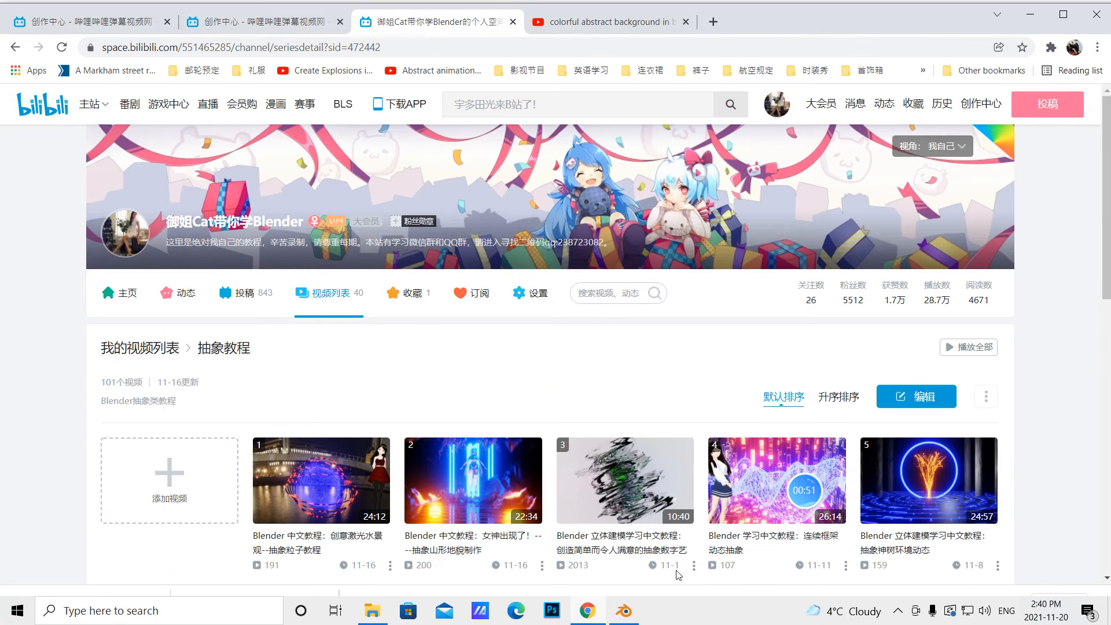
- Switch to Blender to view the finished colorful abstract background scene, and minimize it
left_click(624, 610)
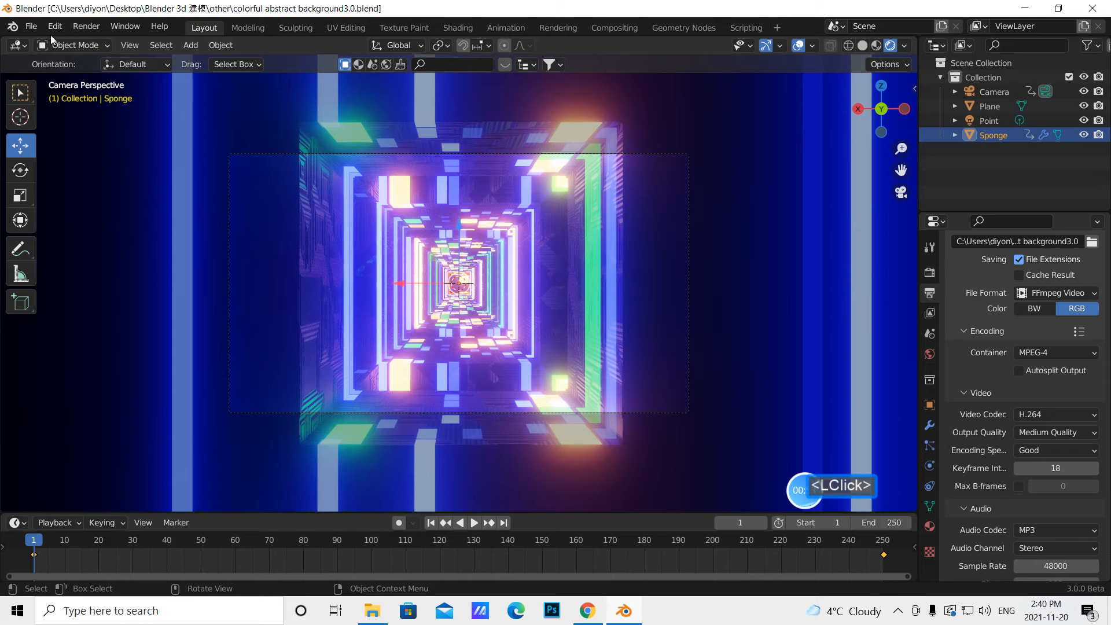
left_click(18, 98)
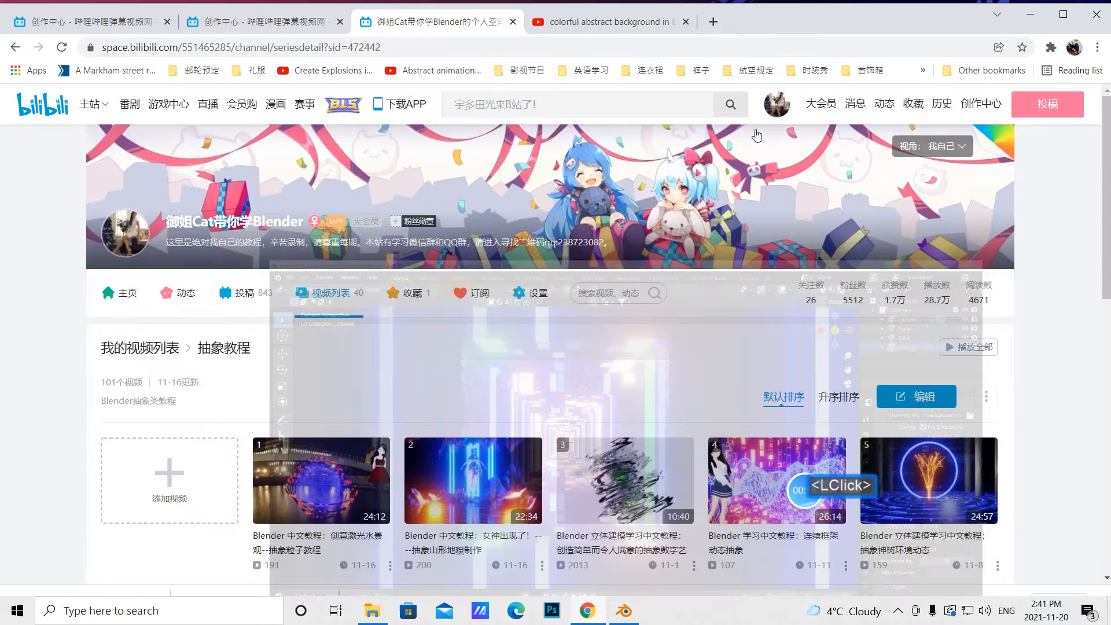
left_click(1024, 8)
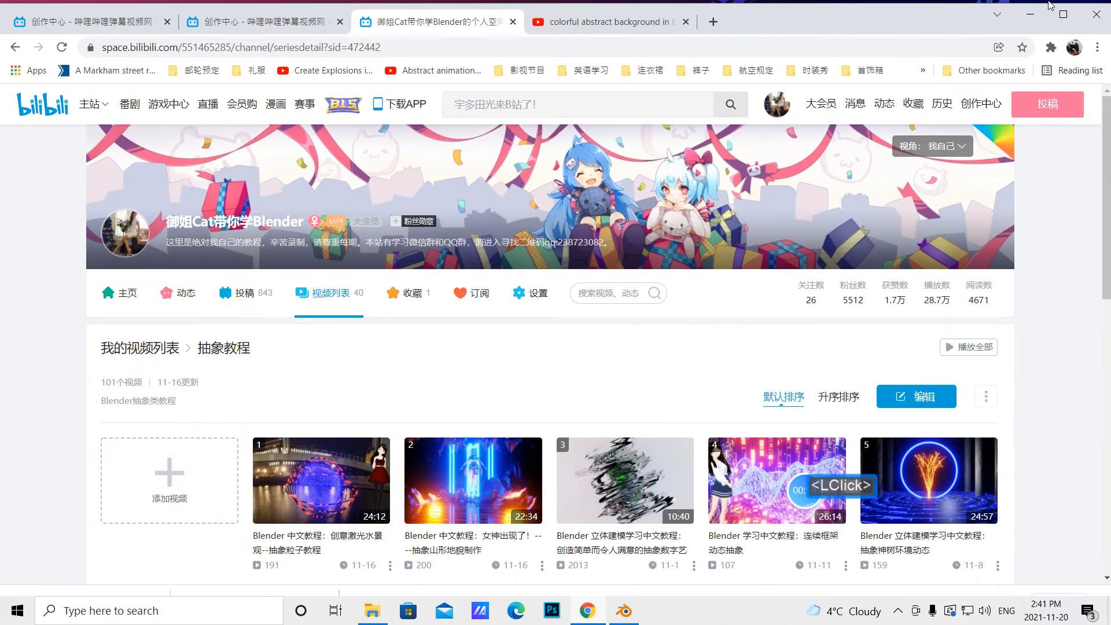
- Launch another Blender instance with blender.exe from the Blender 3.0.0 beta folder on the desktop
left_click(1029, 14)
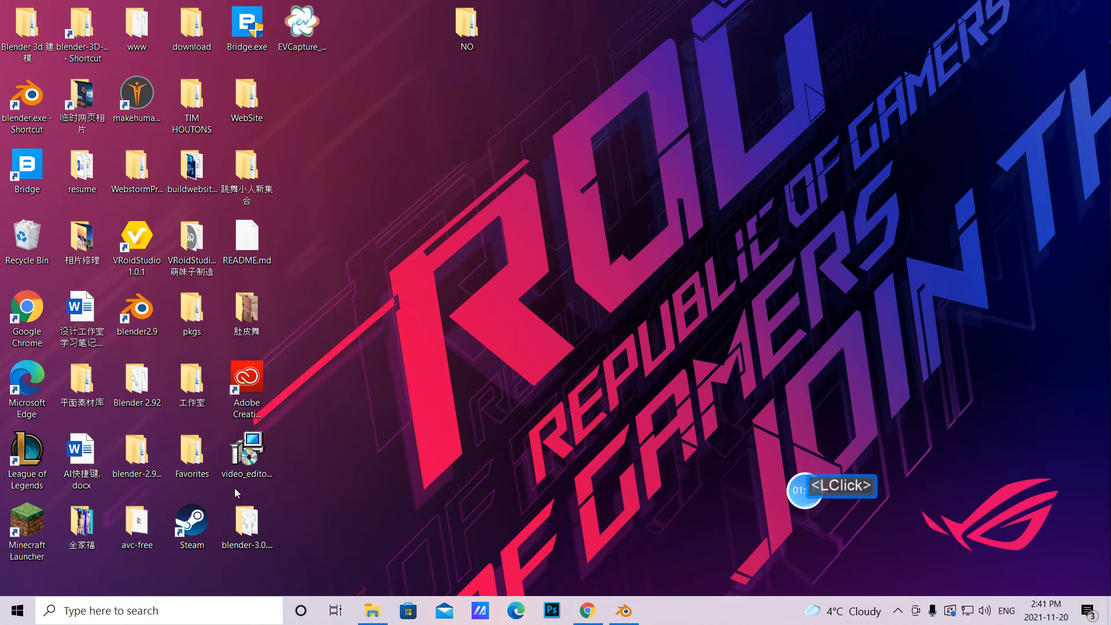
double_click(255, 535)
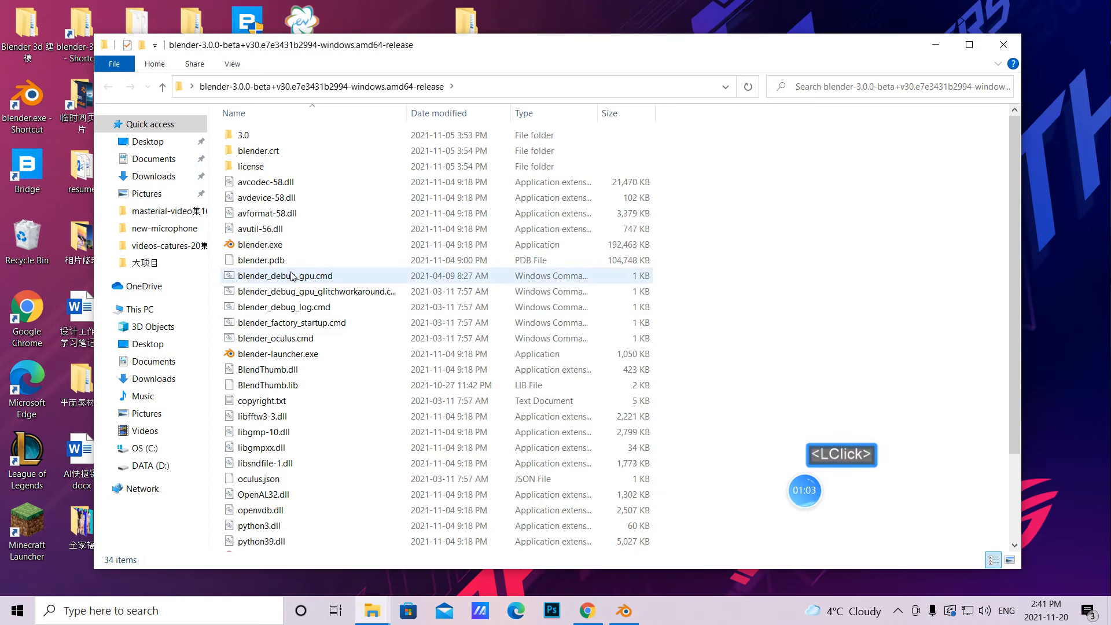
double_click(285, 246)
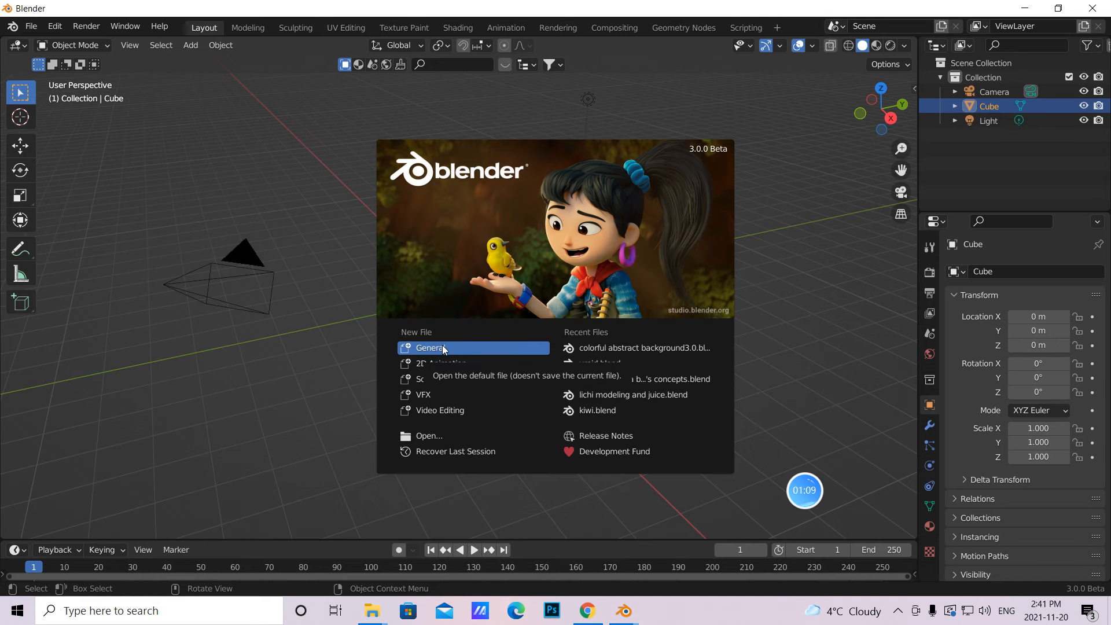
- Start a new General file and delete the default cube
left_click(443, 347)
middle_click_drag(541, 381, 488, 333)
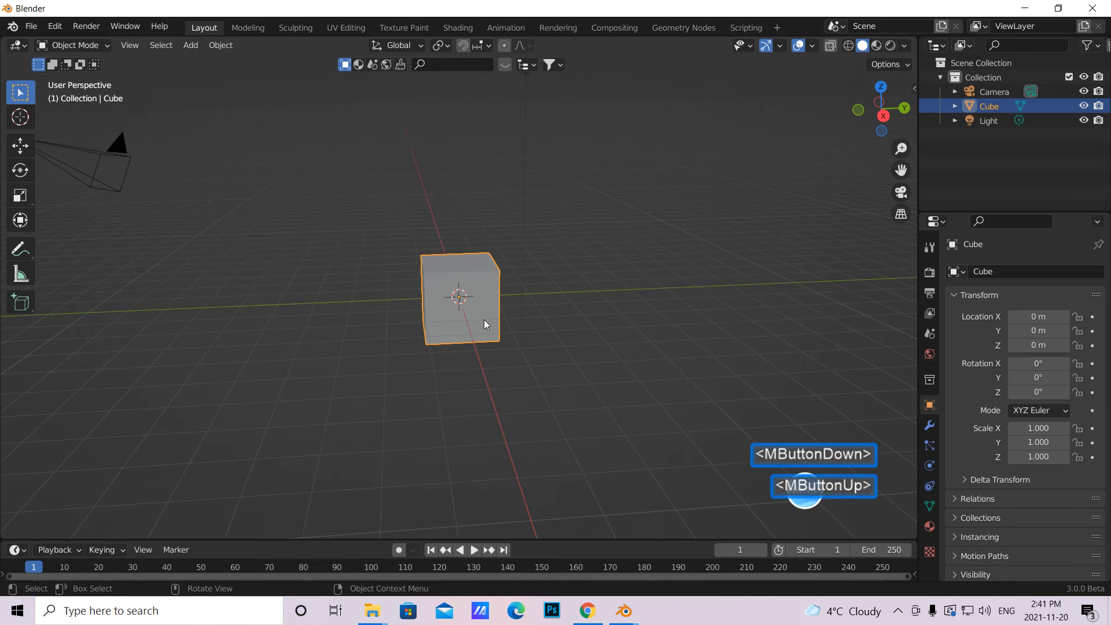
key("x")
left_click(484, 319)
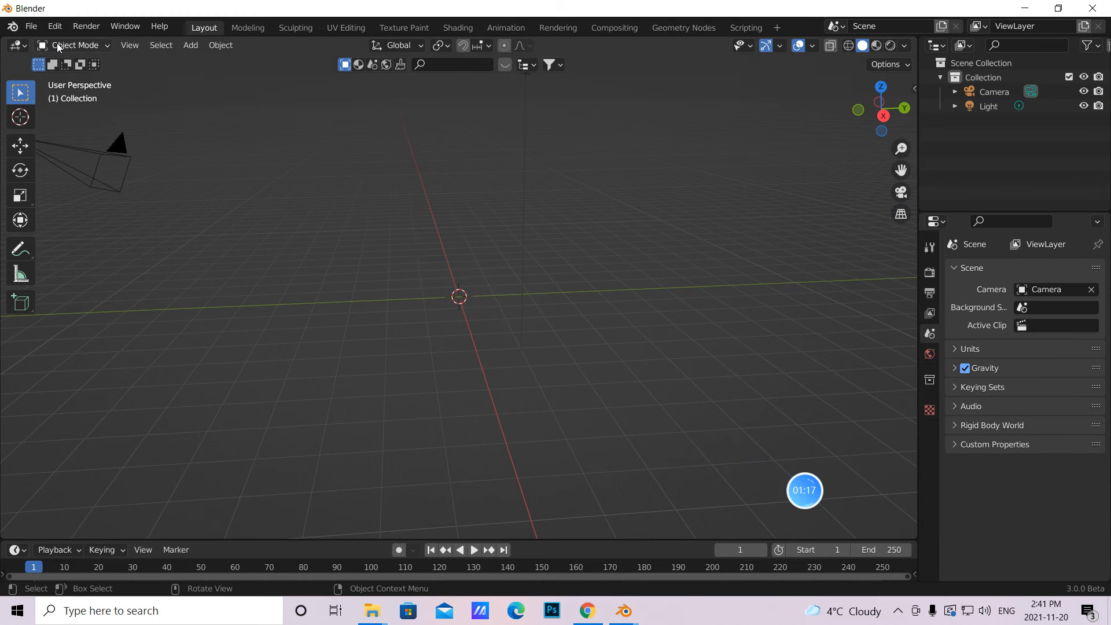
- Open the add-on preferences and search for "node" to check the Node Wrangler add-on
left_click(57, 27)
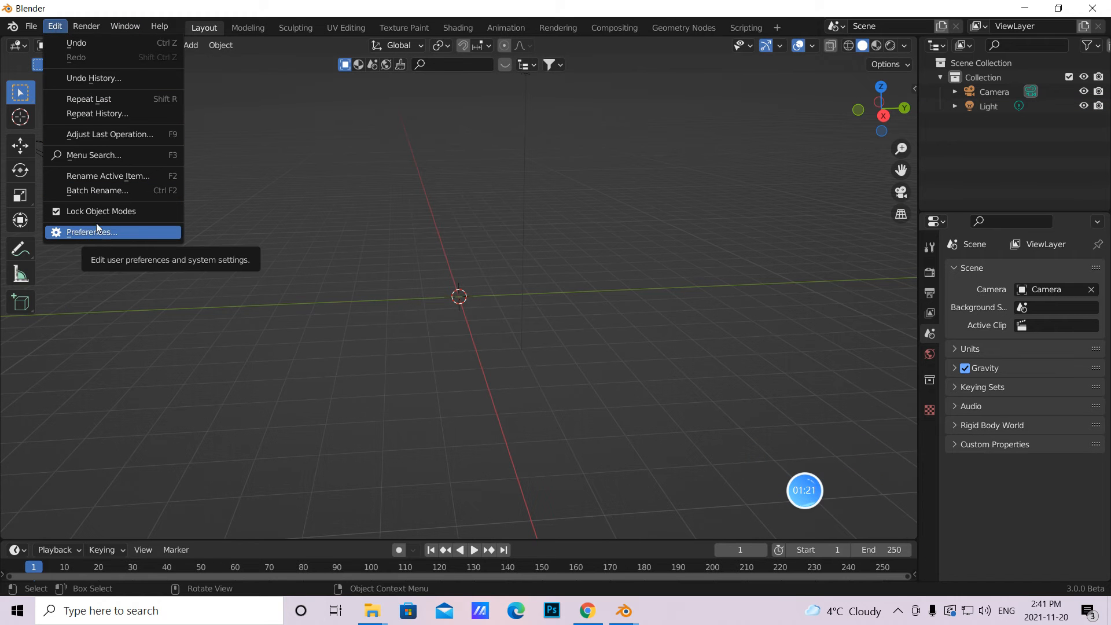
left_click(85, 233)
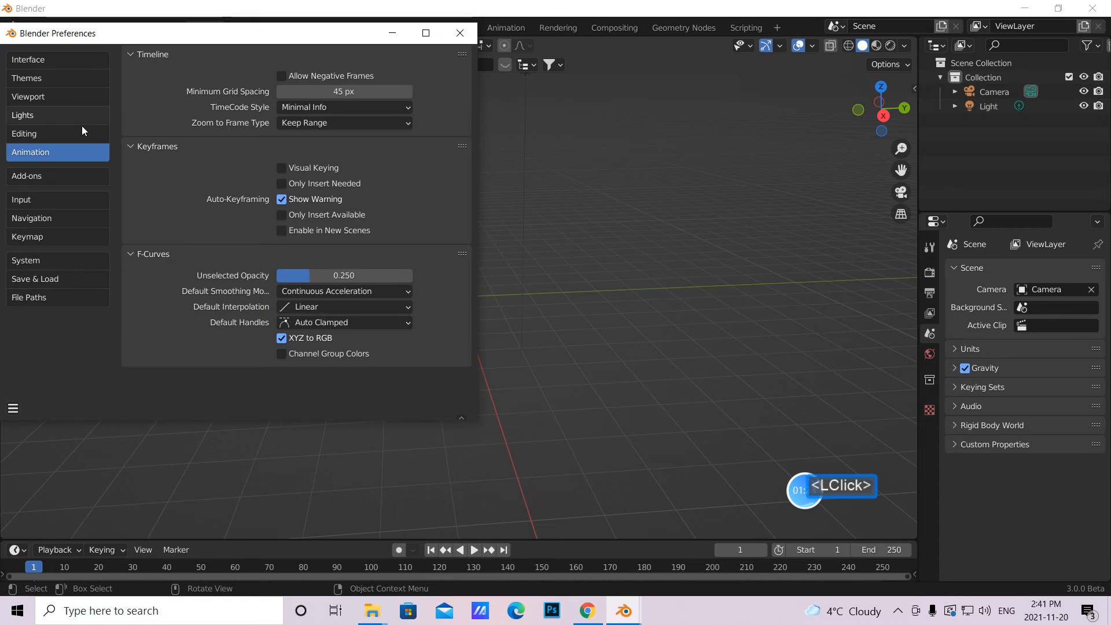
left_click(22, 177)
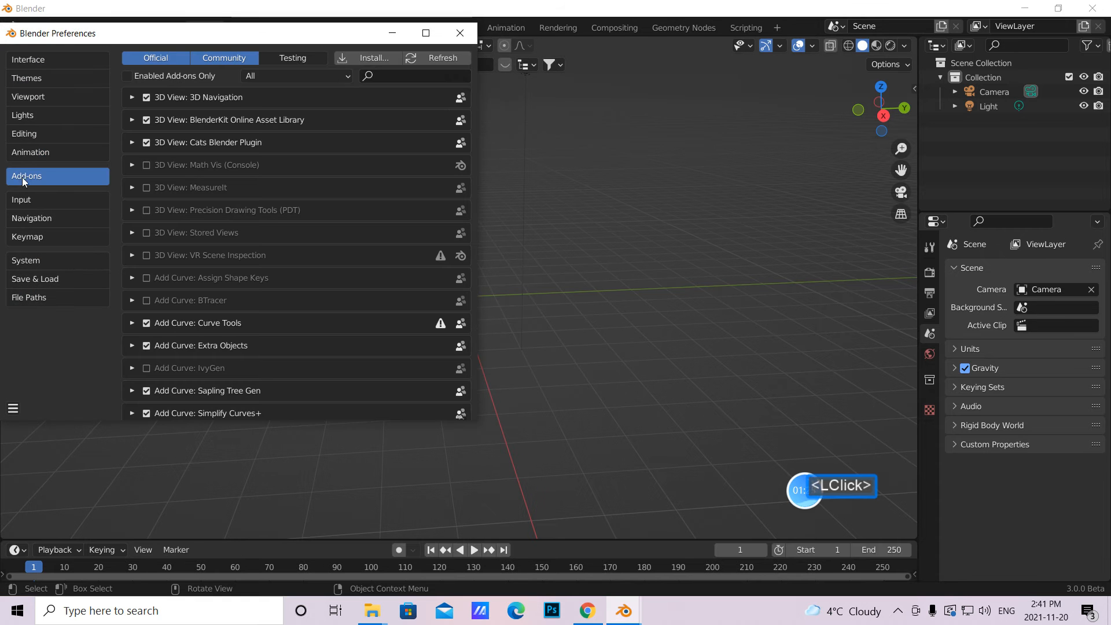
left_click(403, 76)
type("node")
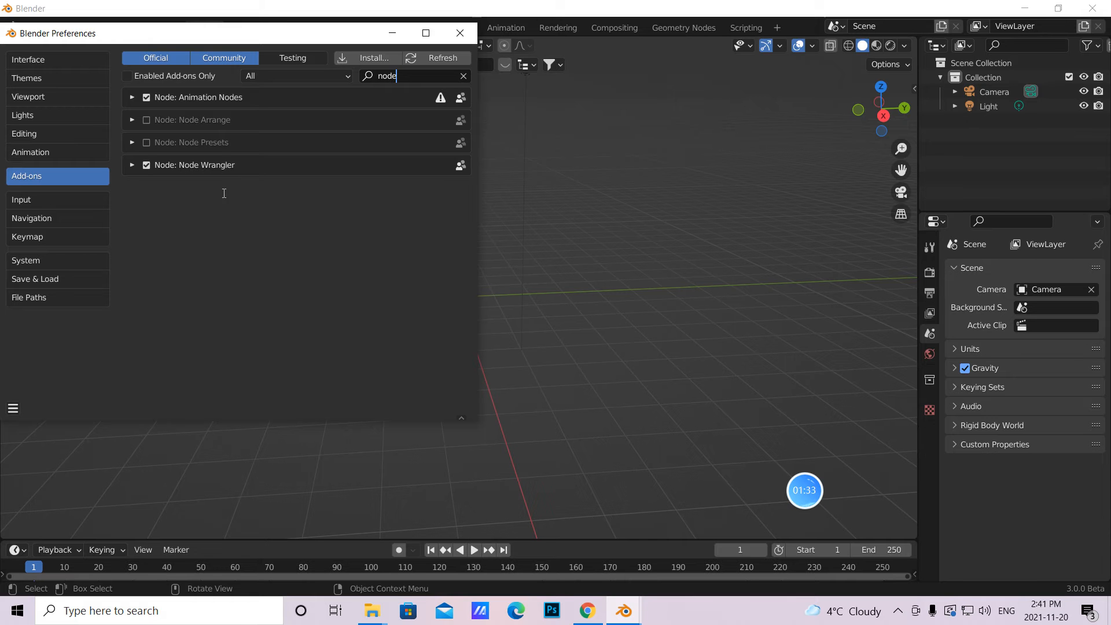
- Search the add-ons for "extra" to check the Extra Objects add-ons, save the preferences and close them
key("BackSpace")
key("BackSpace")
key("BackSpace")
key("BackSpace")
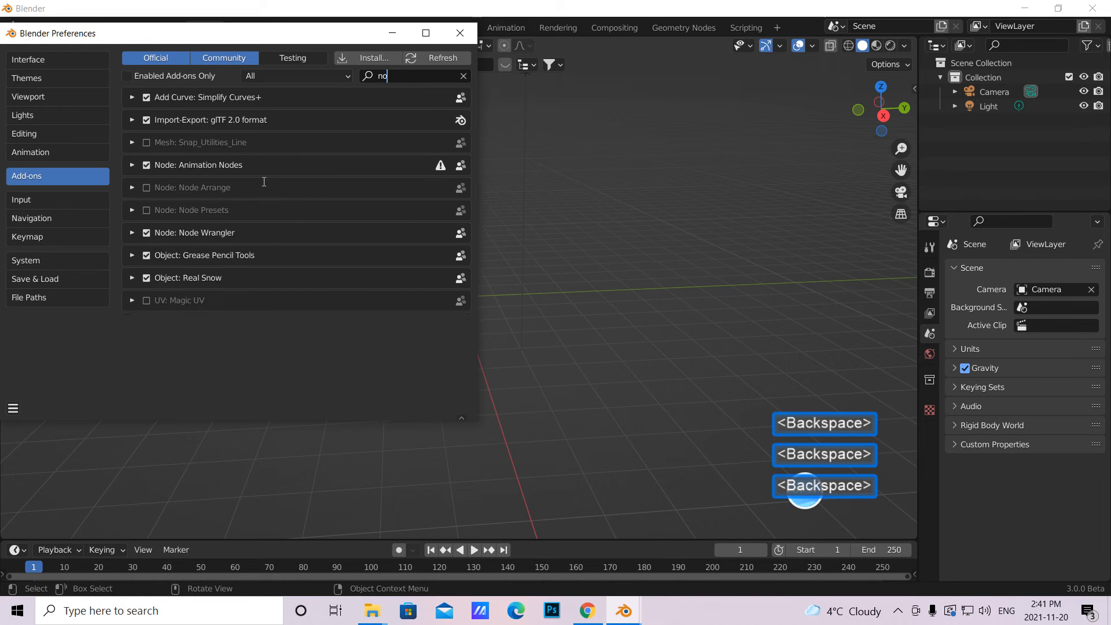
type("extra")
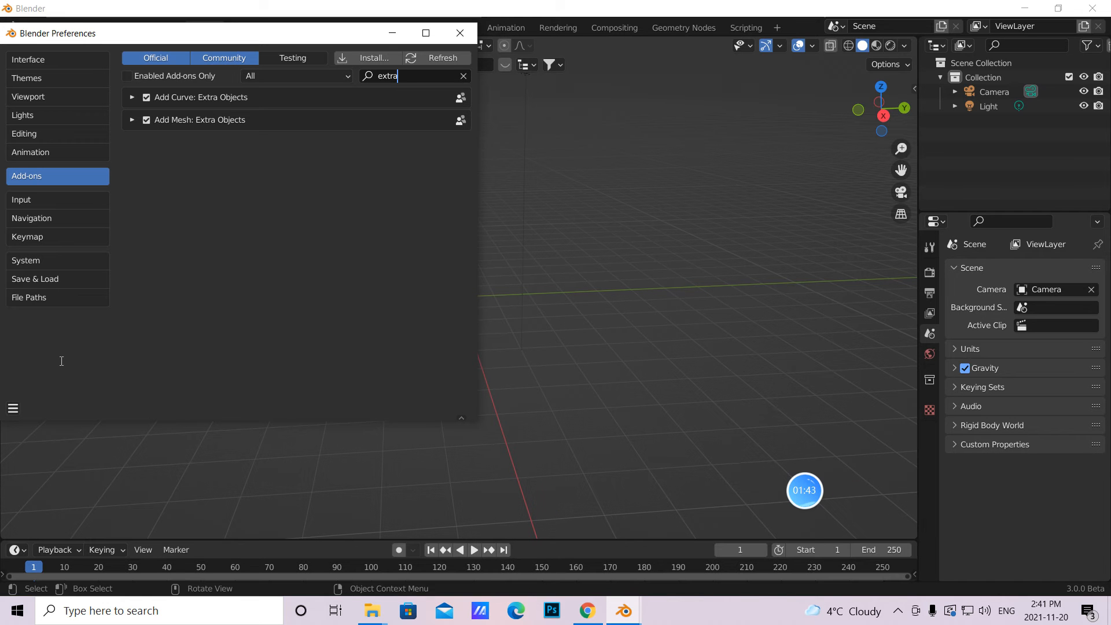
left_click(7, 418)
left_click(14, 411)
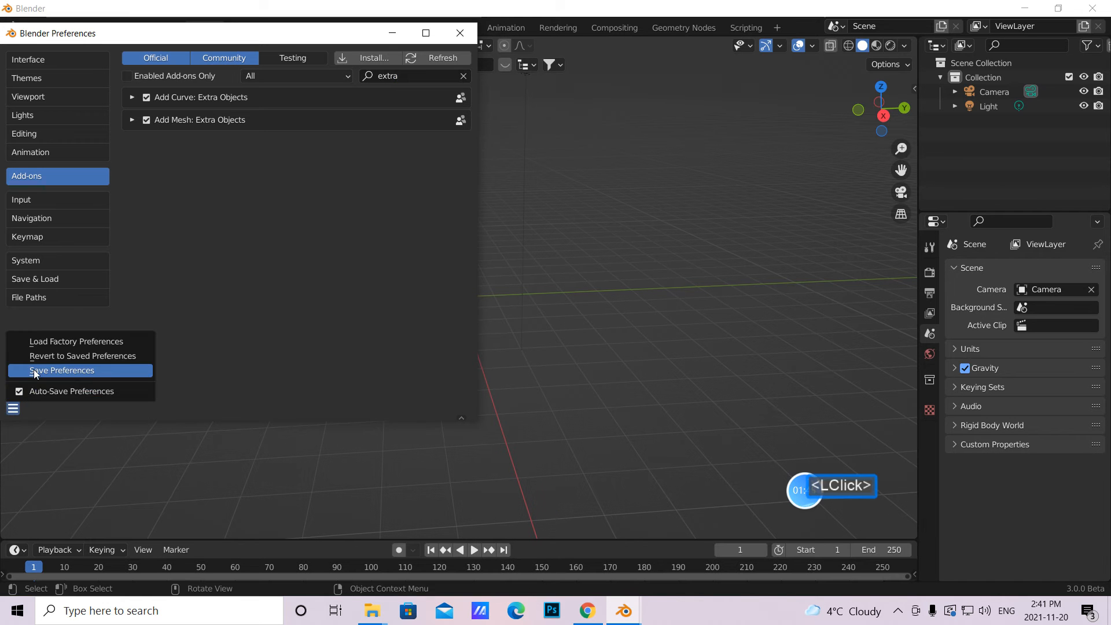
left_click(58, 372)
left_click(460, 33)
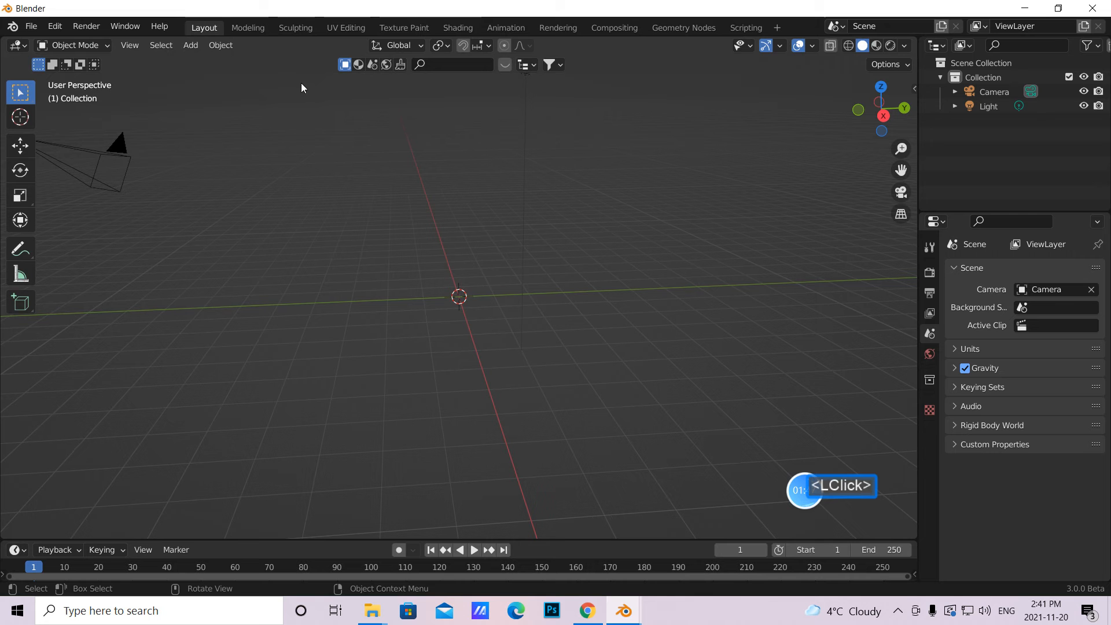
- Add a Menger Sponge from the extra mesh objects at the scene's origin
left_click(194, 46)
mouse_move(211, 62)
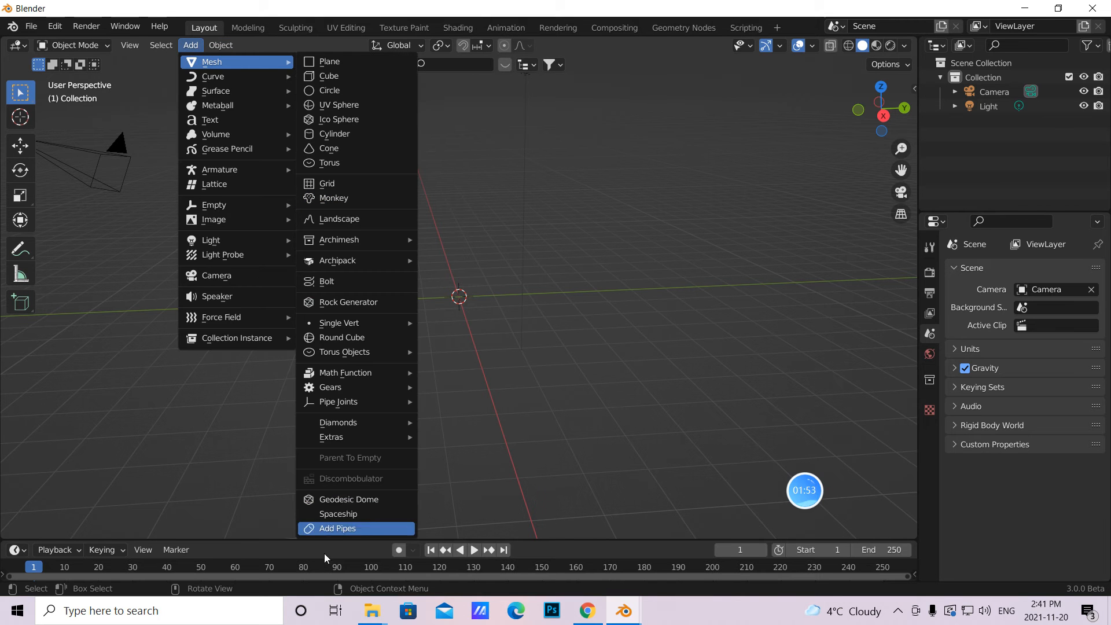
mouse_move(341, 437)
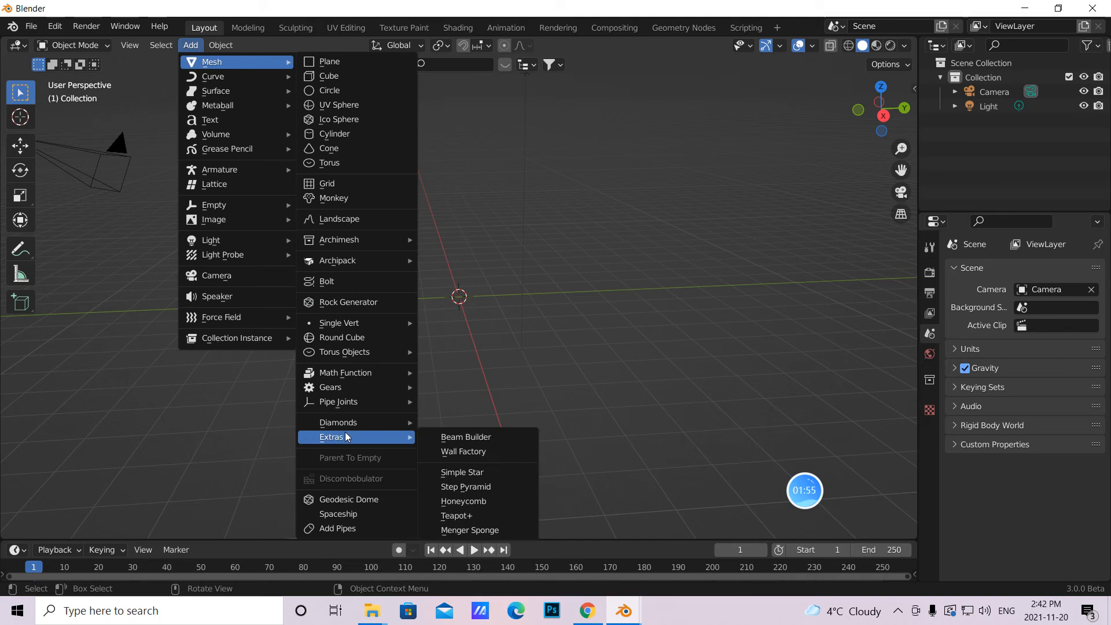
left_click(469, 530)
mouse_move(529, 425)
middle_mouse_down()
mouse_move(509, 405)
mouse_move(551, 471)
mouse_move(523, 436)
mouse_move(533, 440)
middle_mouse_up()
scroll(512, 405, "up", 5)
scroll(533, 440, "down", 1)
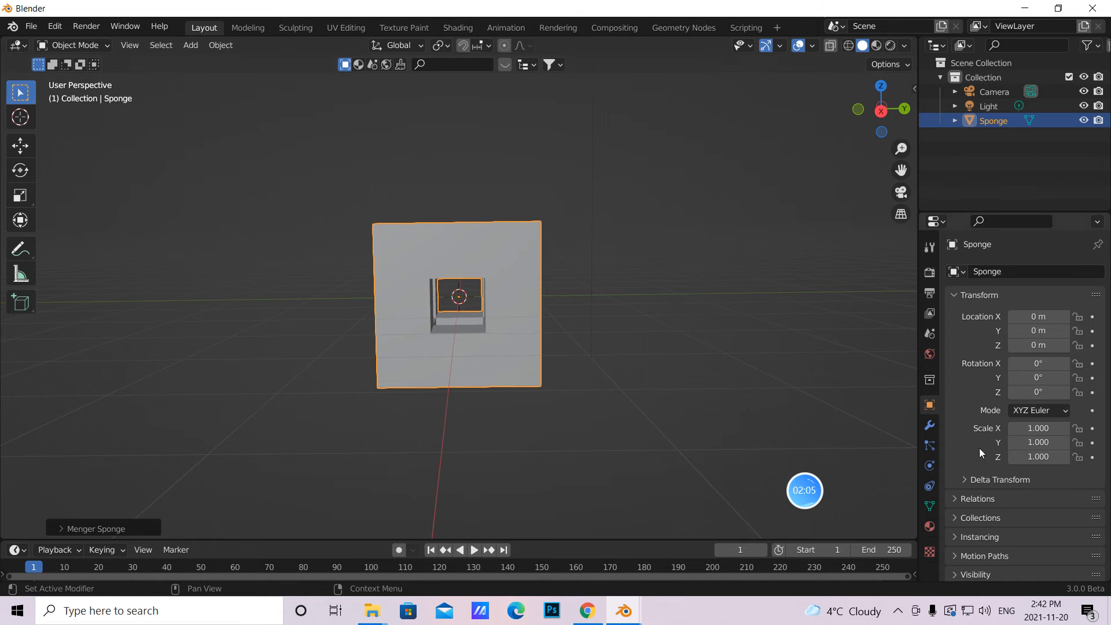
- Enable Ambient Occlusion, Bloom and Screen Space Reflections for the Eevee render and set the color management look to Very High Contrast
left_click(929, 272)
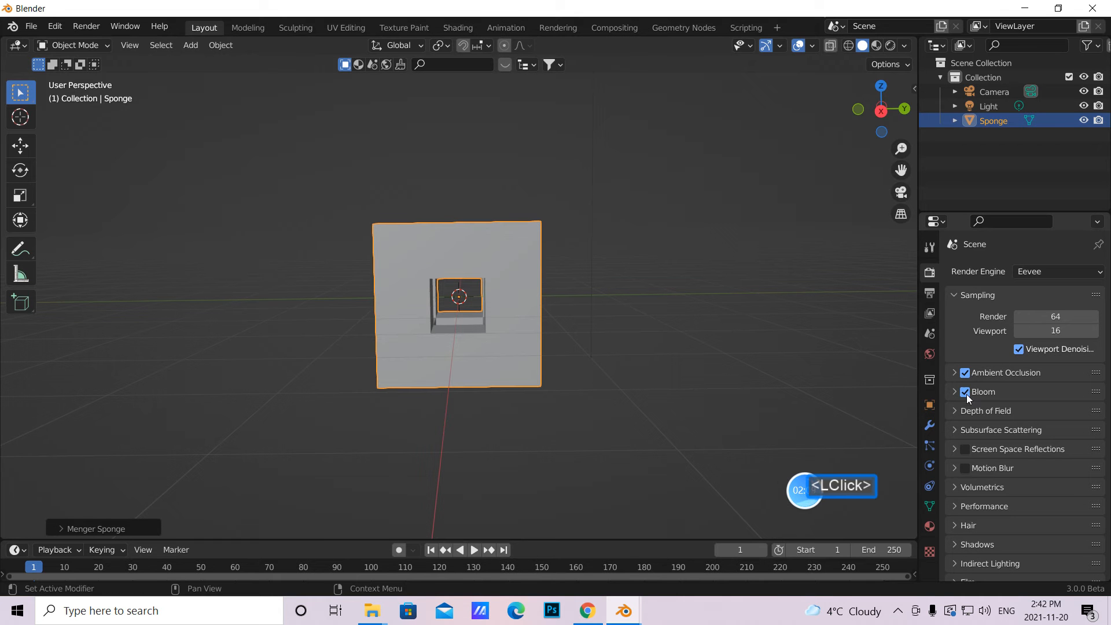
left_click(964, 450)
scroll(987, 509, "down", 9)
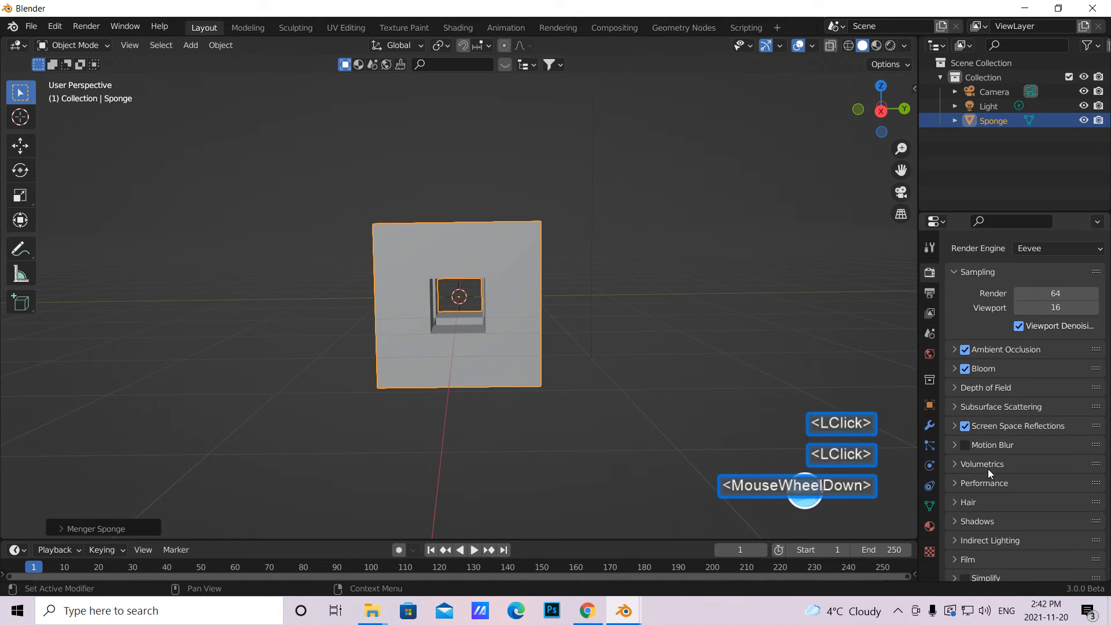
left_click(987, 569)
scroll(984, 571, "down", 5)
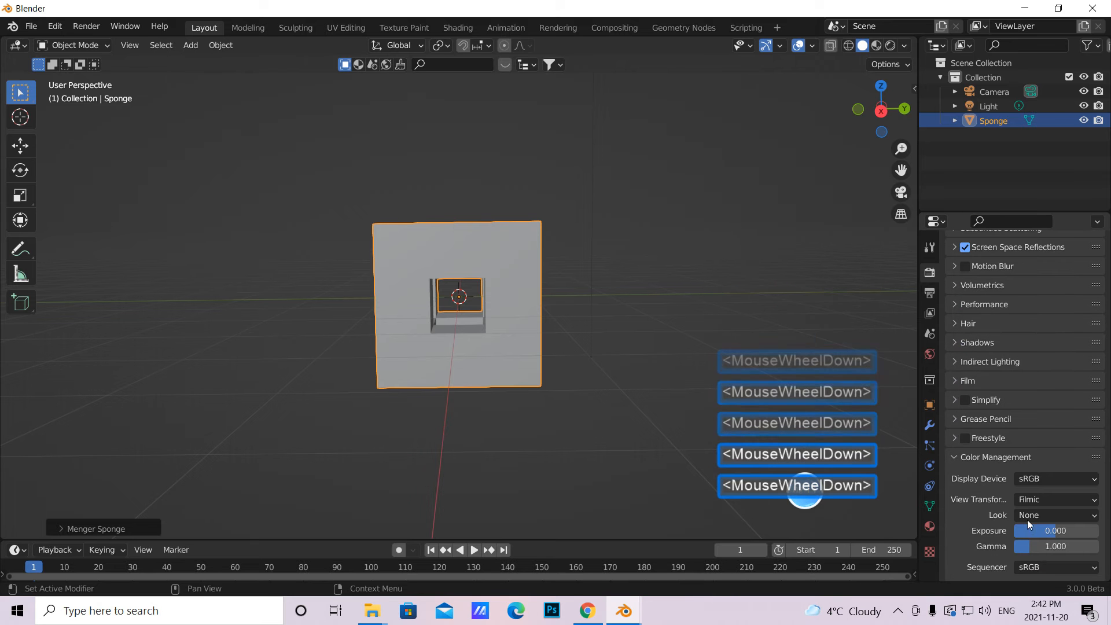
left_click(1092, 516)
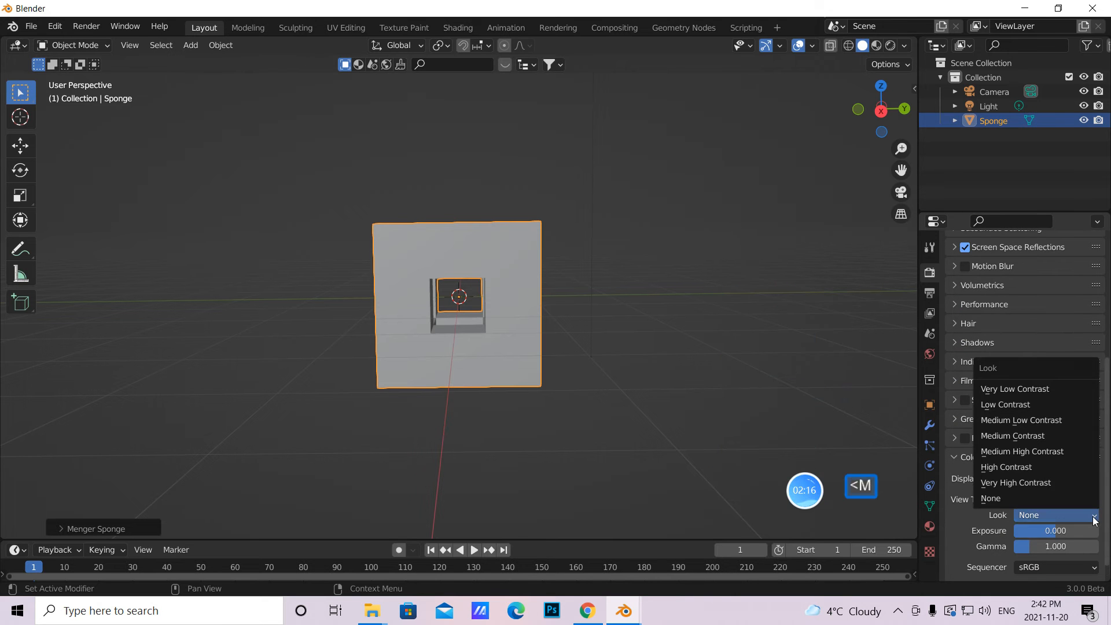
left_click(1019, 482)
scroll(989, 315, "up", 10)
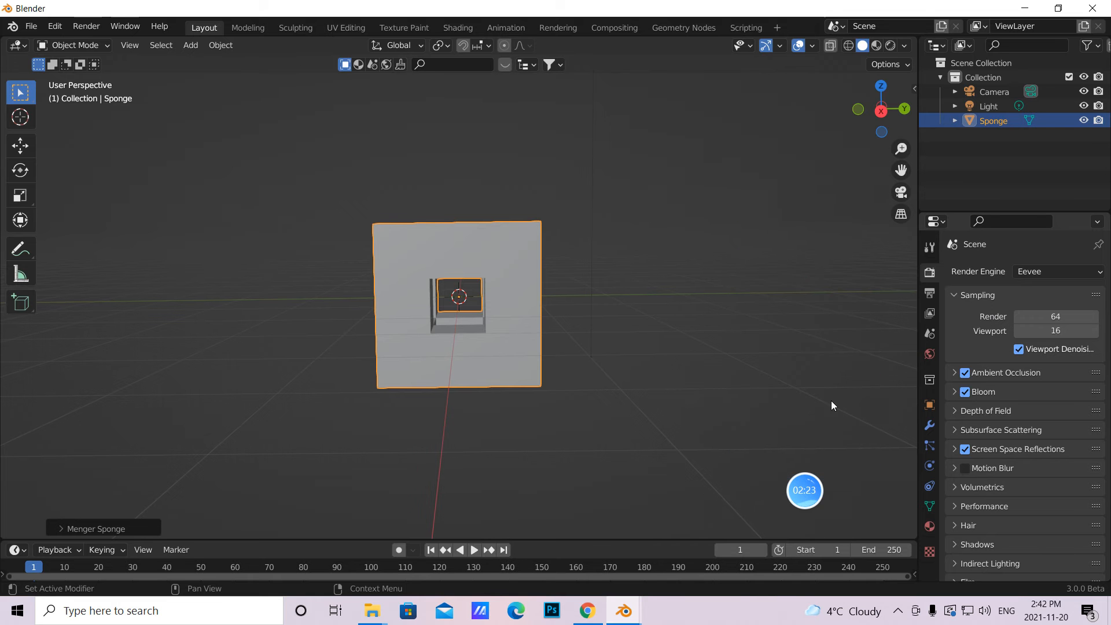
- Darken the world background color to black
left_click(930, 355)
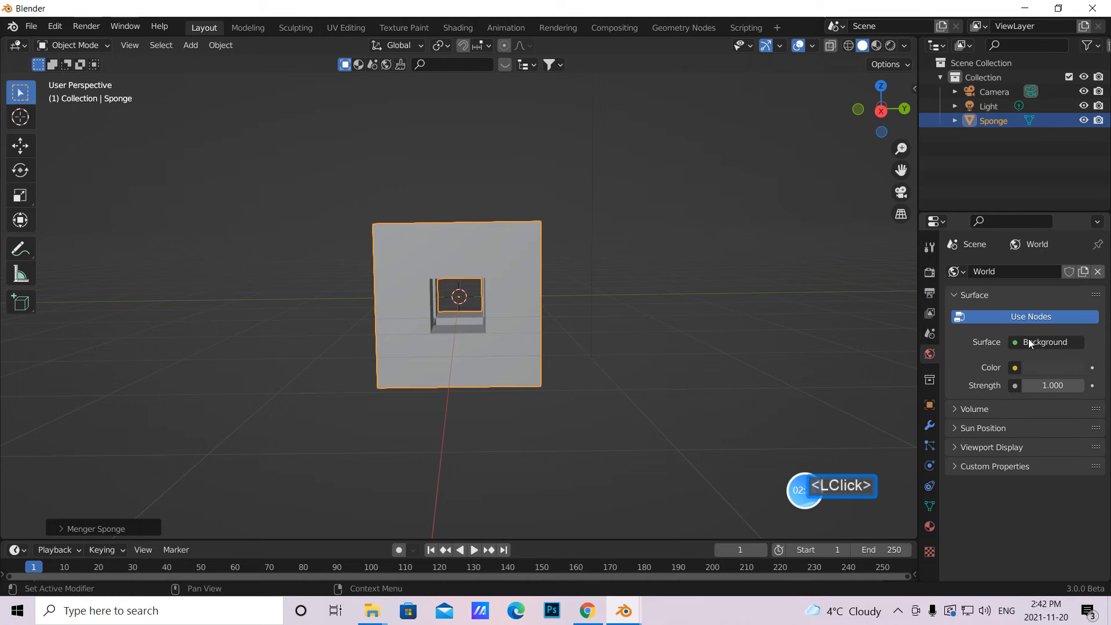
left_click(1047, 368)
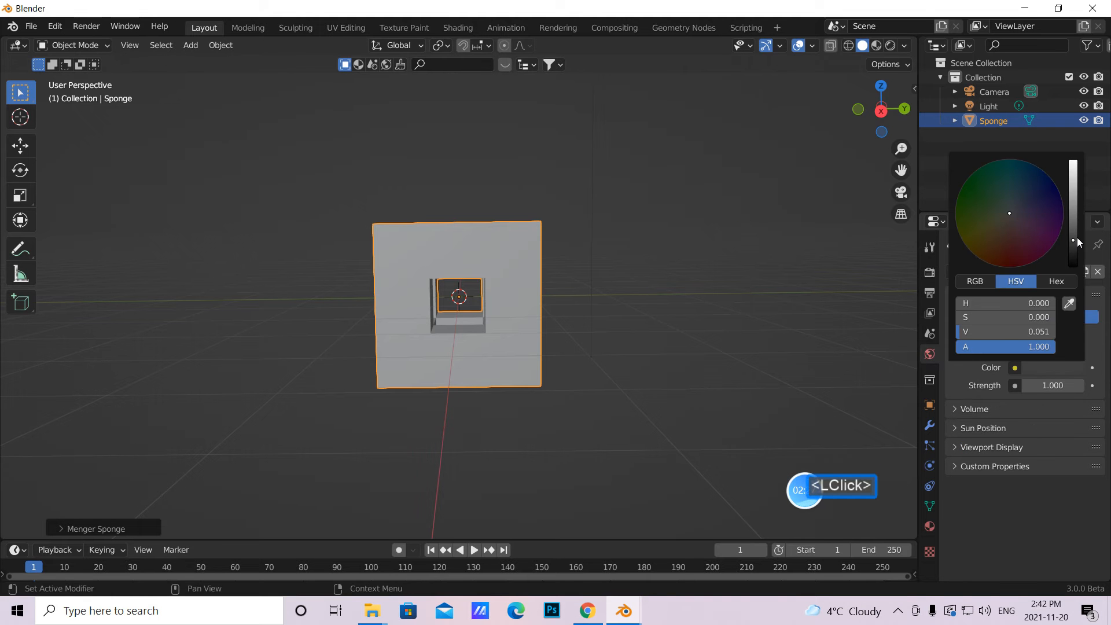
left_click_drag(1073, 240, 1073, 266)
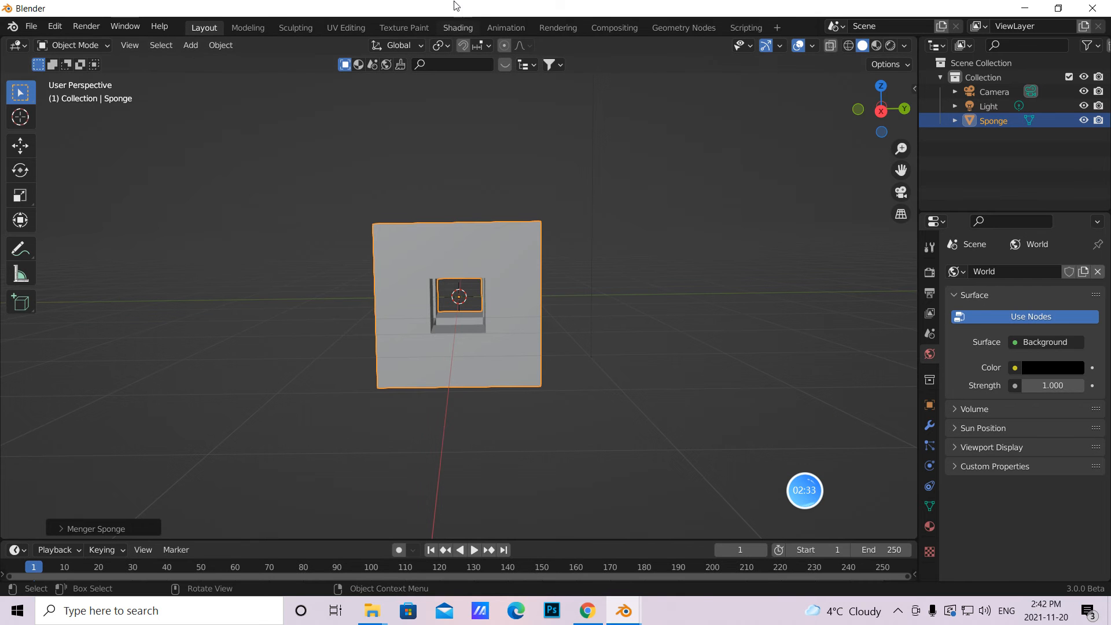
- Switch to the Shading workspace and delete the camera from the scene
left_click(457, 27)
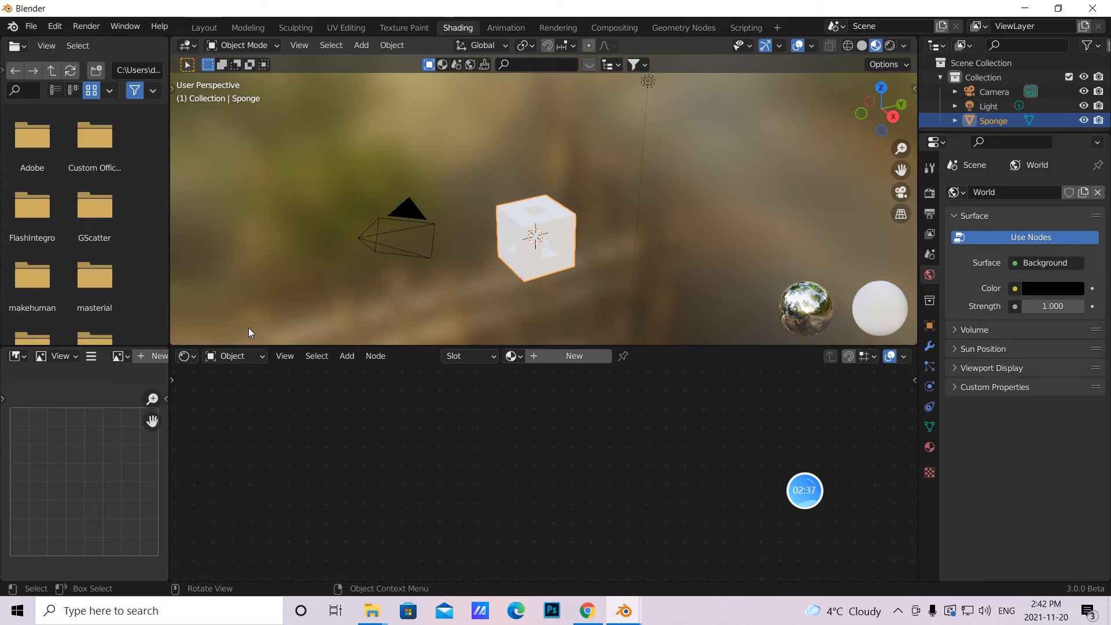
left_click(990, 95)
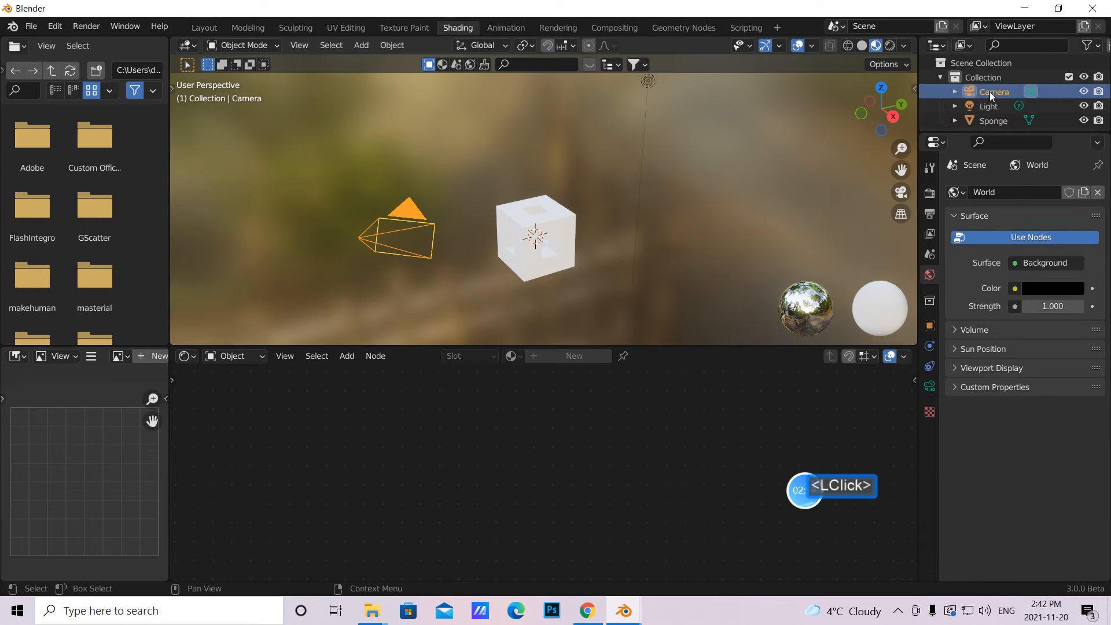
right_click(990, 91)
left_click(940, 129)
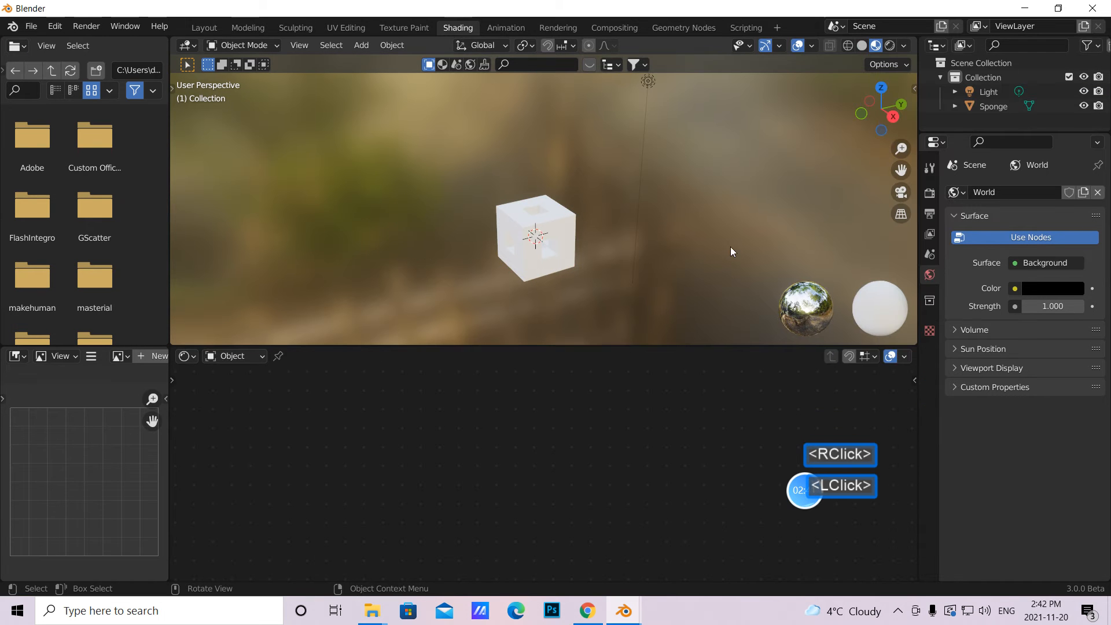
- Create a new material on the Menger Sponge, enlarge the node editor area and name the material "sponge"
middle_click_drag(585, 288, 613, 250)
left_click(561, 246)
left_click(601, 355)
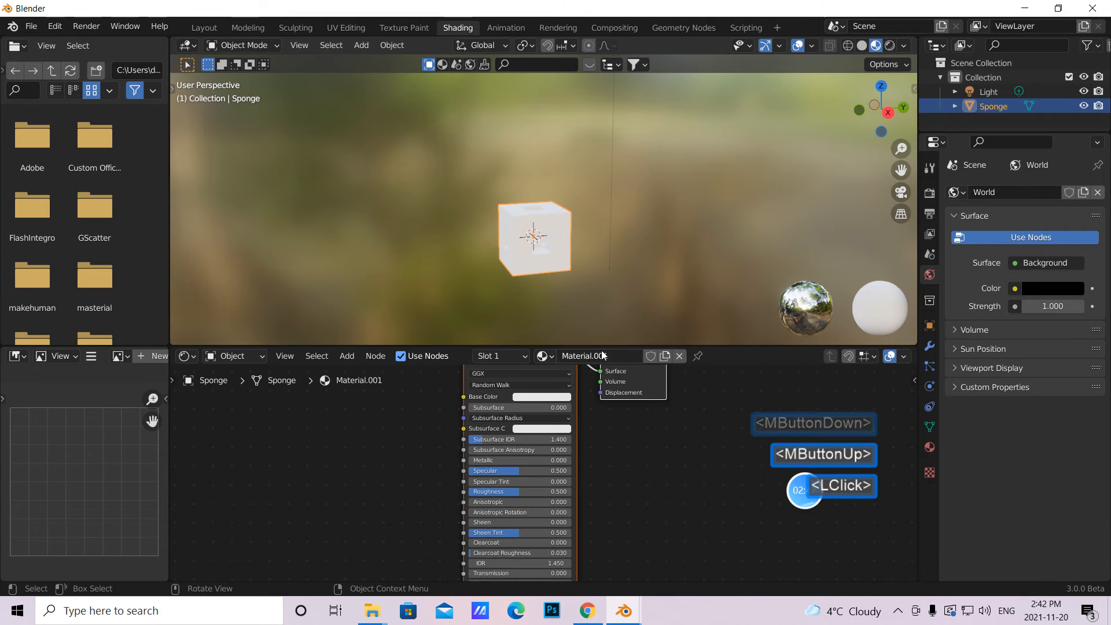
left_click_drag(602, 345, 587, 261)
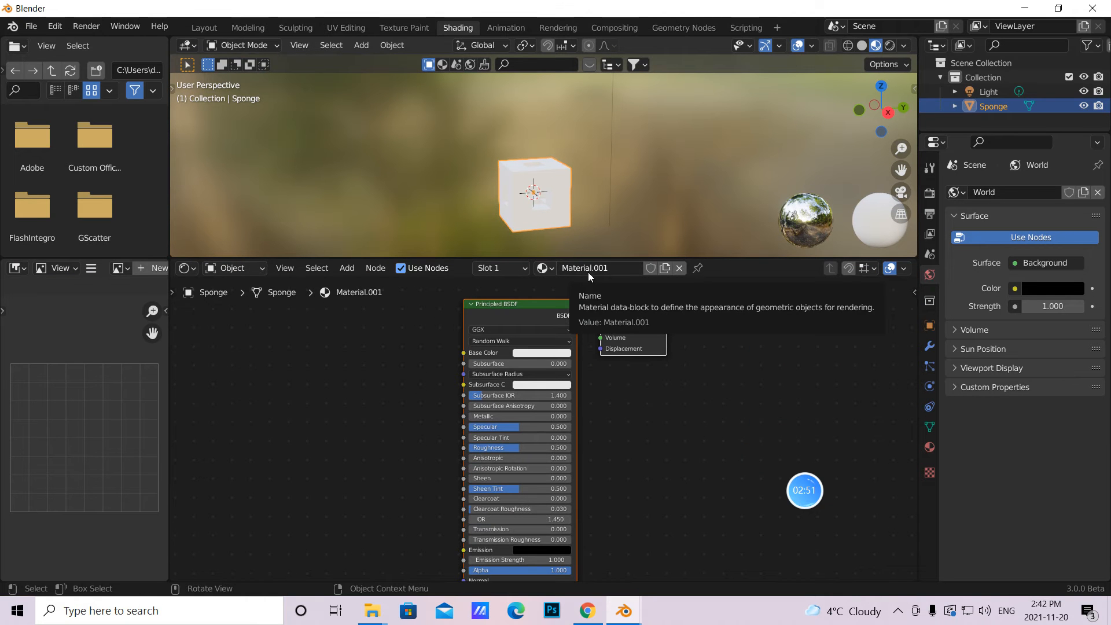
left_click(615, 265)
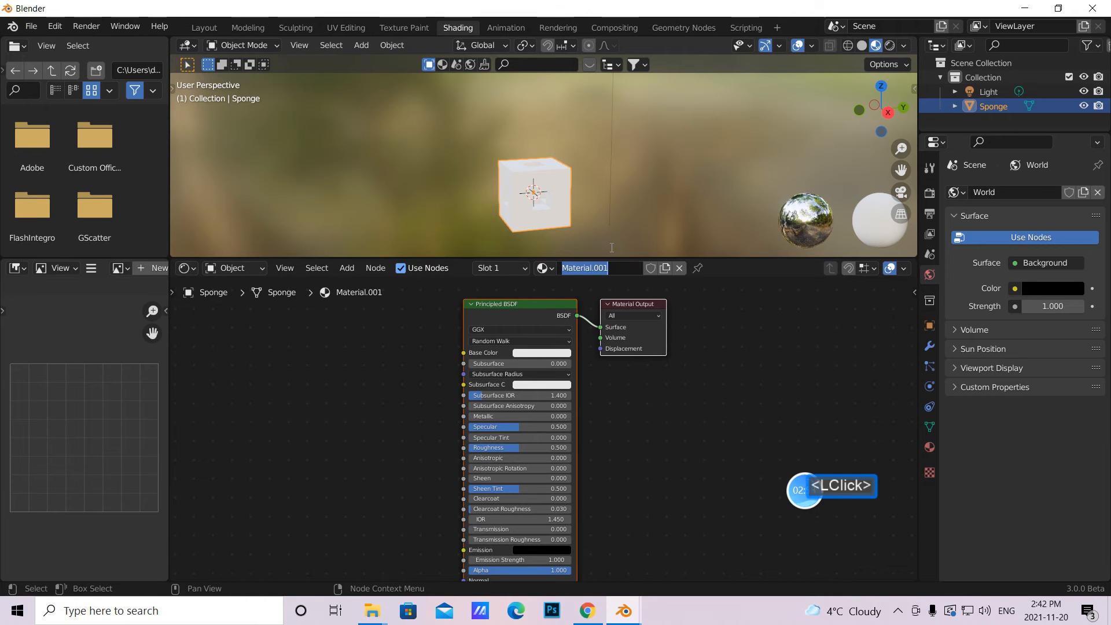
key("BackSpace")
type("sponge")
left_click(765, 340)
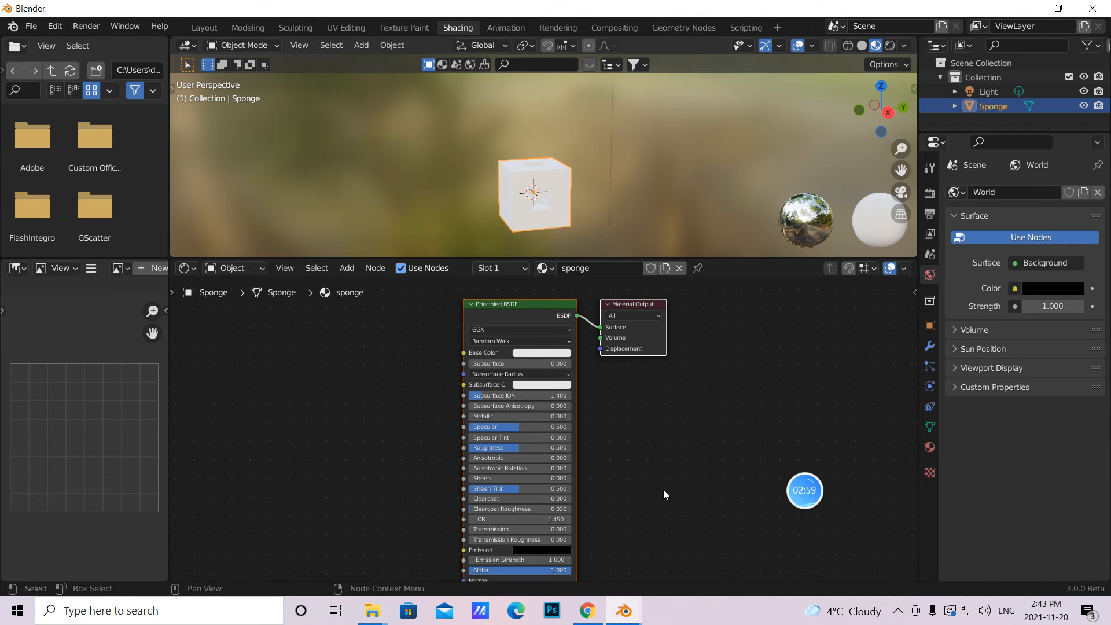
- Set the Principled BSDF's Metallic to 1.000 and its Base Color value (V) to 0.125
left_click_drag(477, 416, 574, 420)
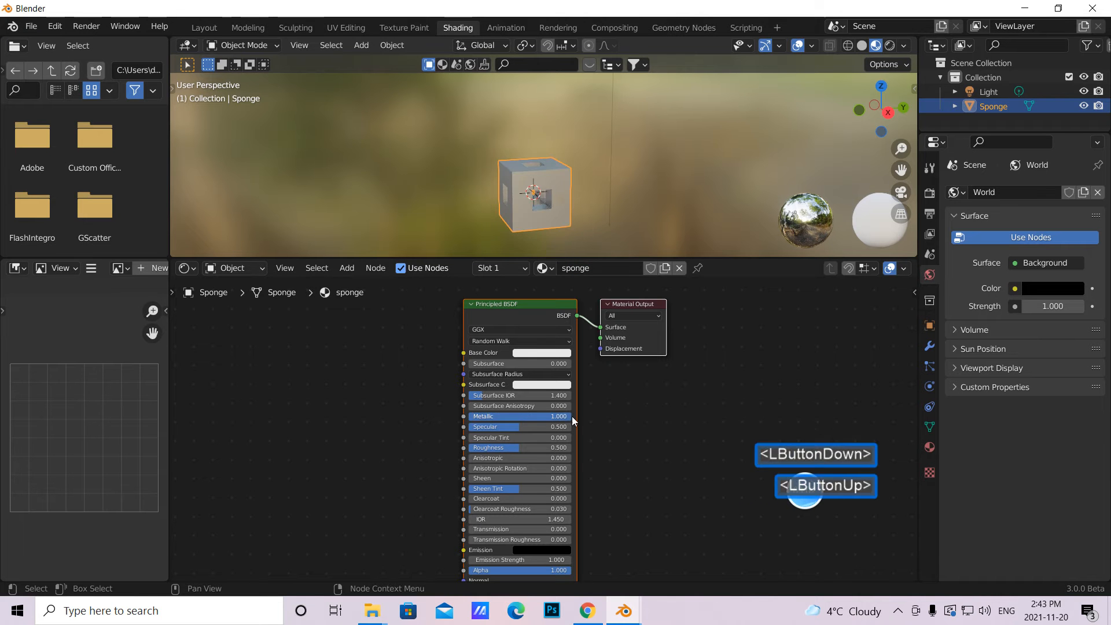
left_click(543, 352)
left_click(547, 329)
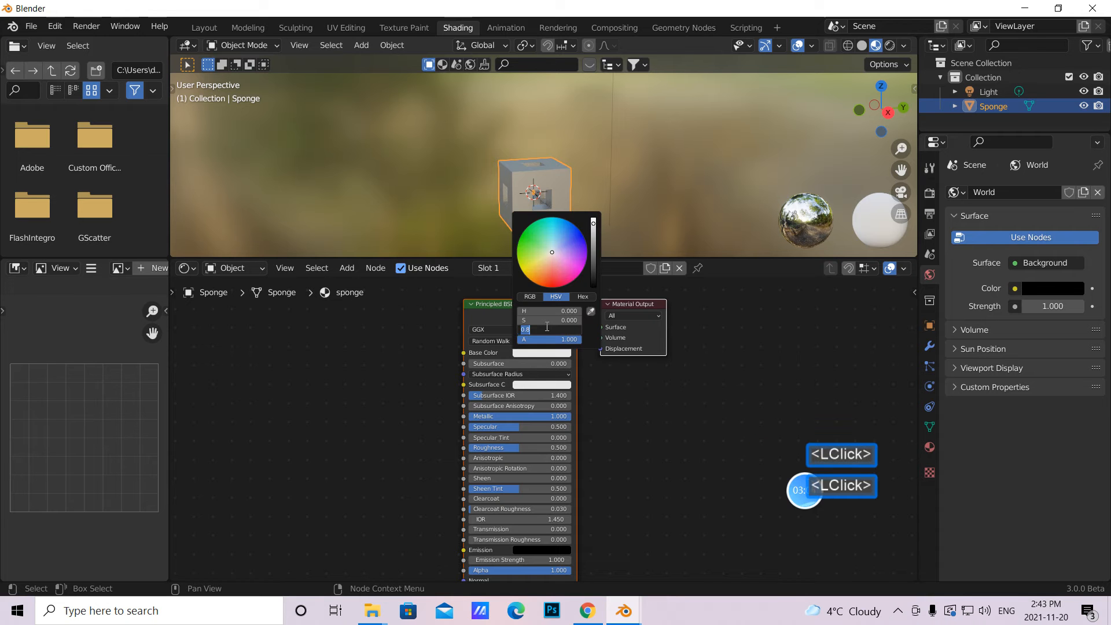
key("BackSpace")
type("0.125")
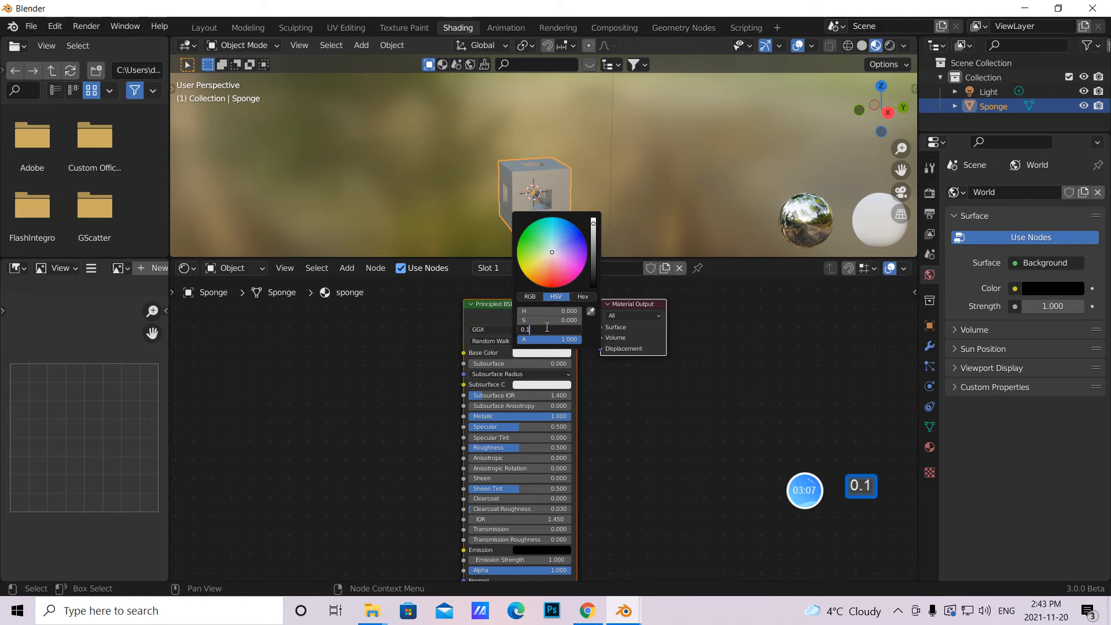
left_click(604, 408)
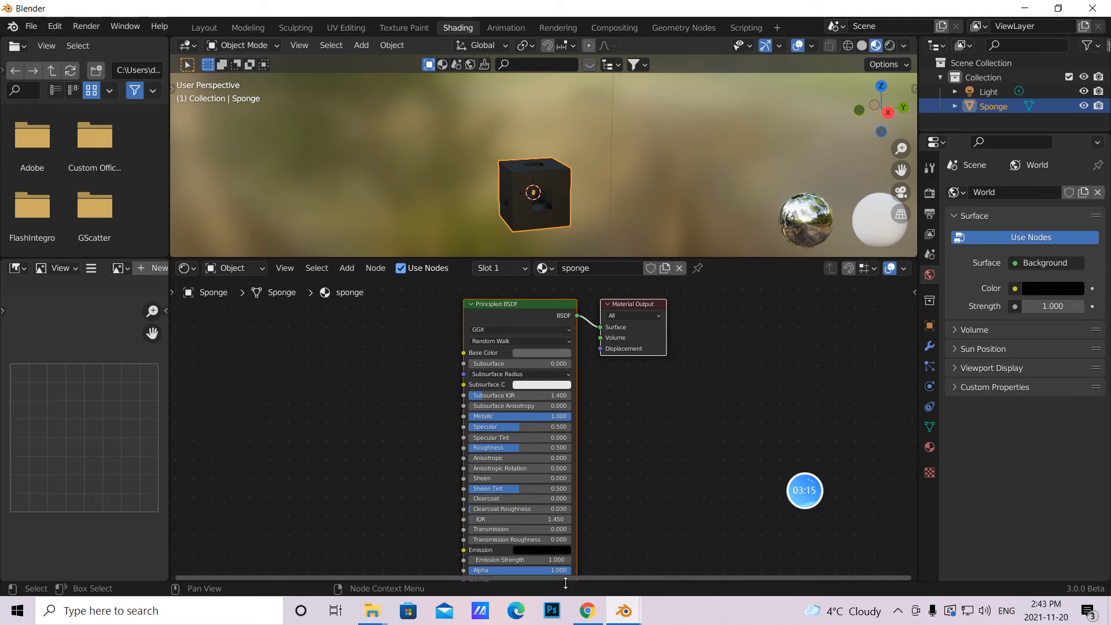
- Spread the Principled BSDF and Material Output apart and insert a Mix Shader on the link between them
left_click(646, 332)
left_click_drag(647, 331, 792, 366)
left_click_drag(515, 317, 435, 365)
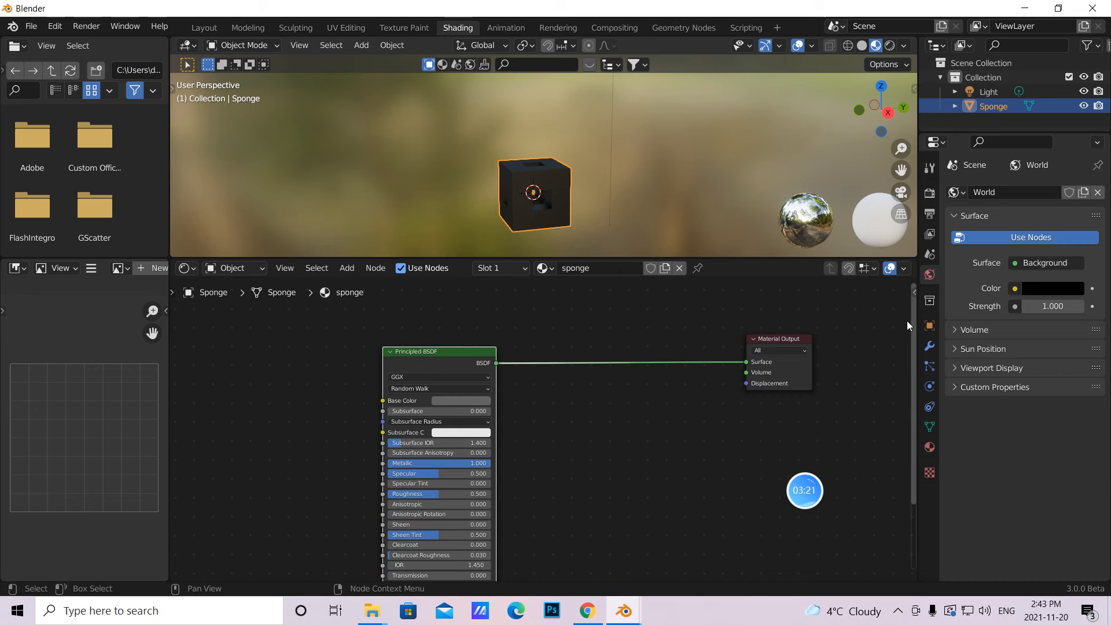
left_click(347, 268)
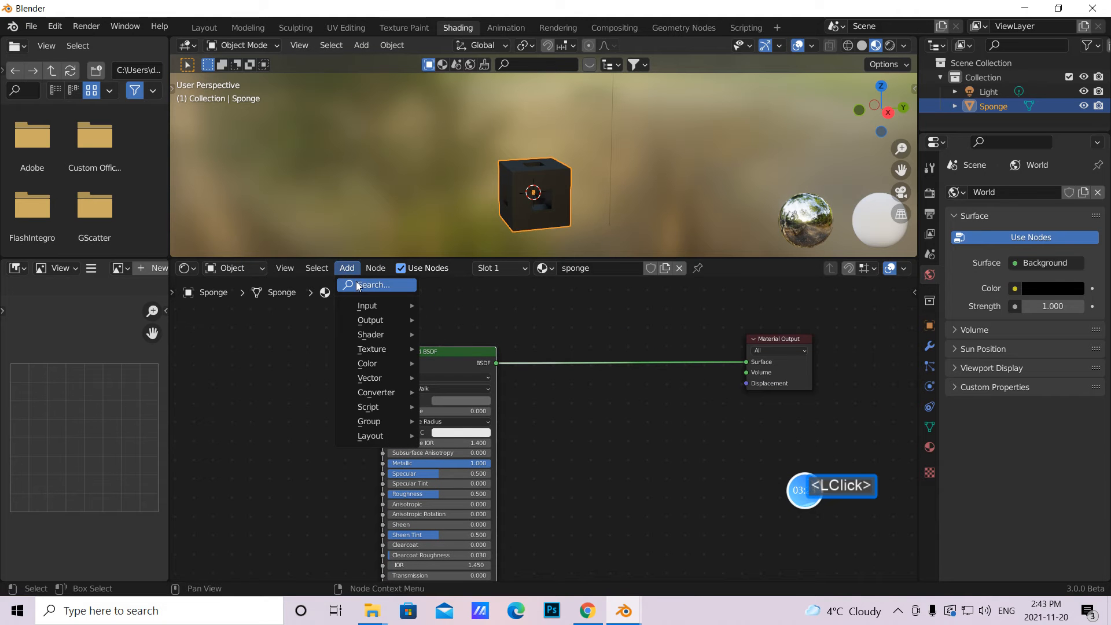
left_click(356, 282)
type("mix")
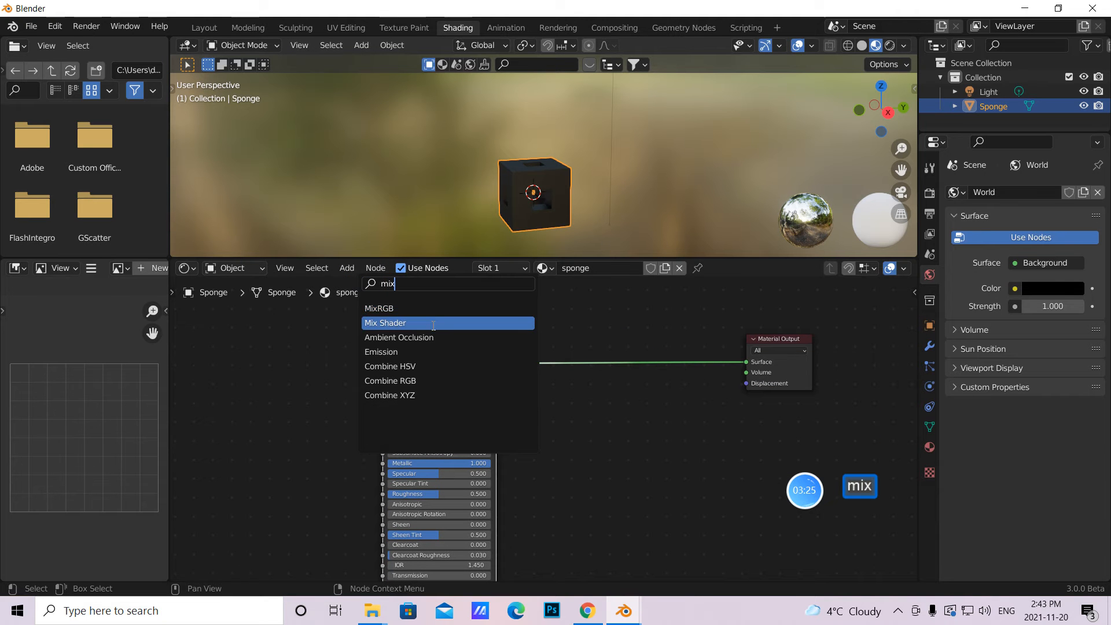
key("Return")
left_click(839, 401)
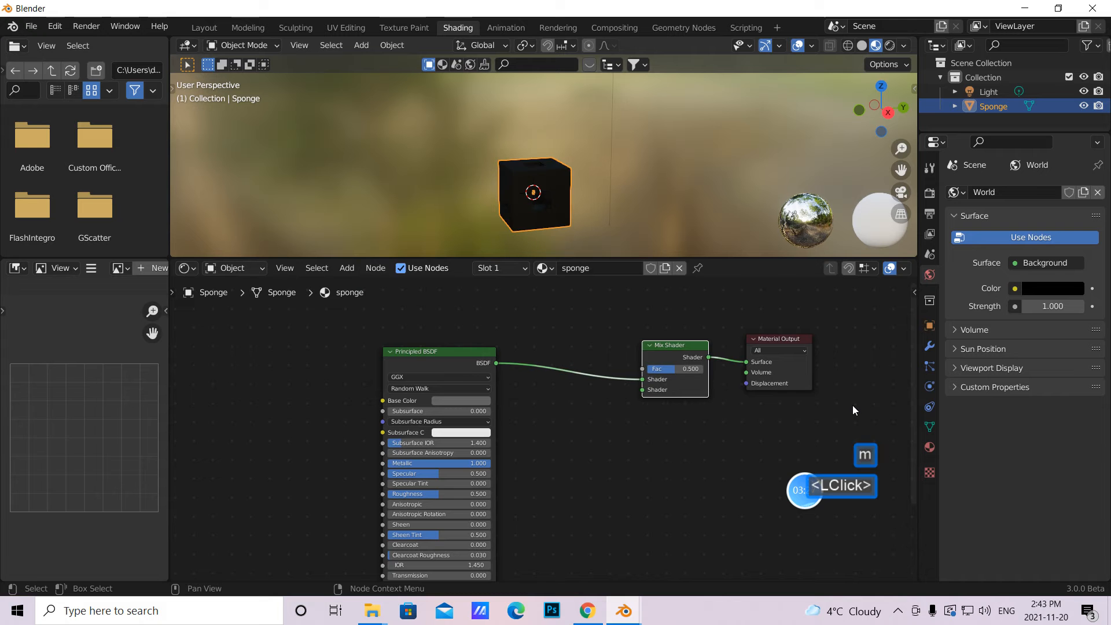
- Duplicate the Mix Shader twice, chaining the copies between the Principled BSDF and the first Mix Shader, and space out the nodes
left_click_drag(445, 358, 400, 353)
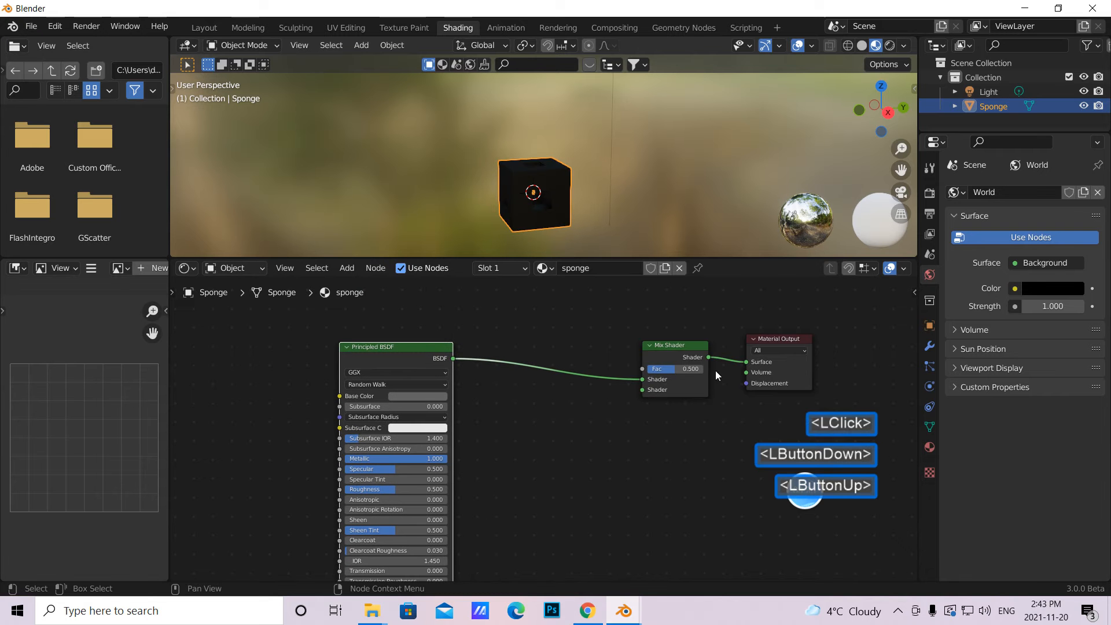
left_click(692, 388, "shift")
left_click(784, 369, "shift")
left_click_drag(784, 370, 884, 370)
left_click(759, 355)
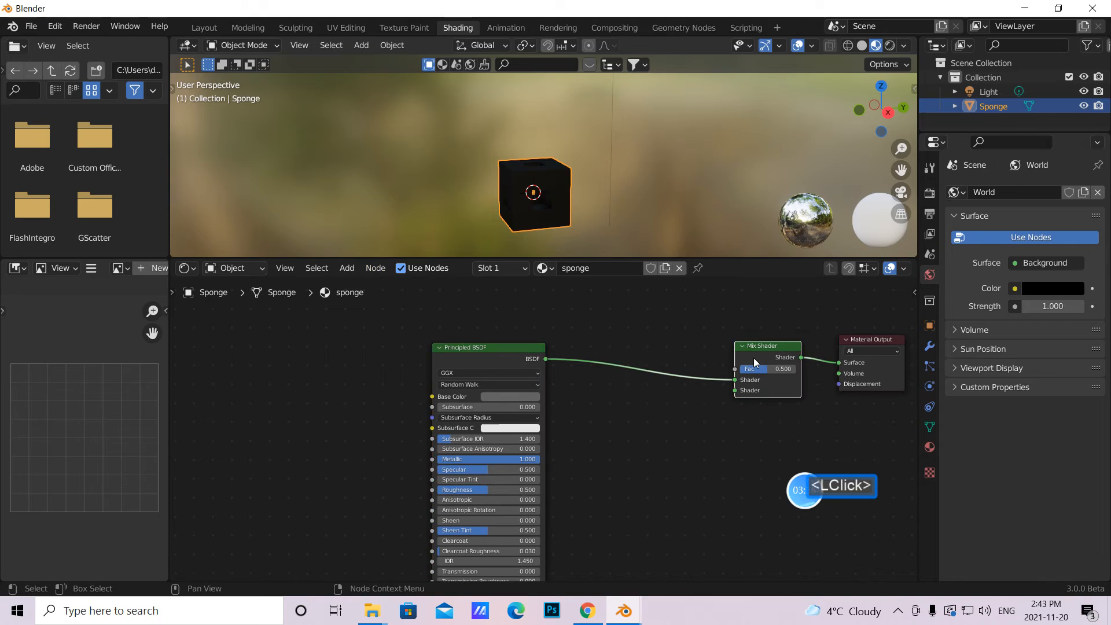
key("shift+d")
left_click(653, 362)
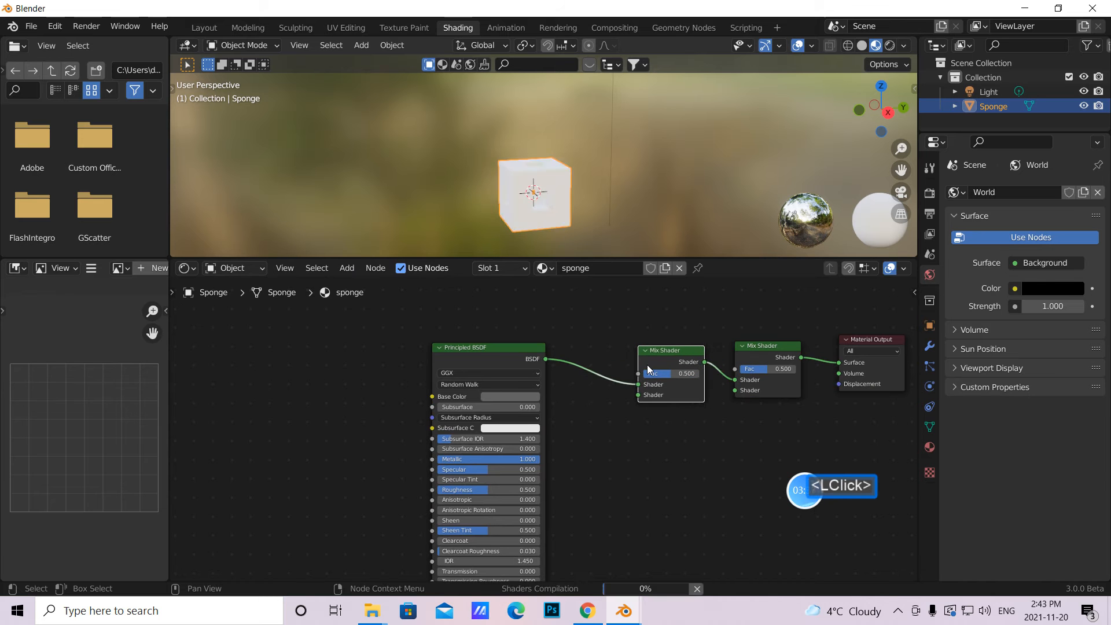
key("shift+d")
left_click(601, 356)
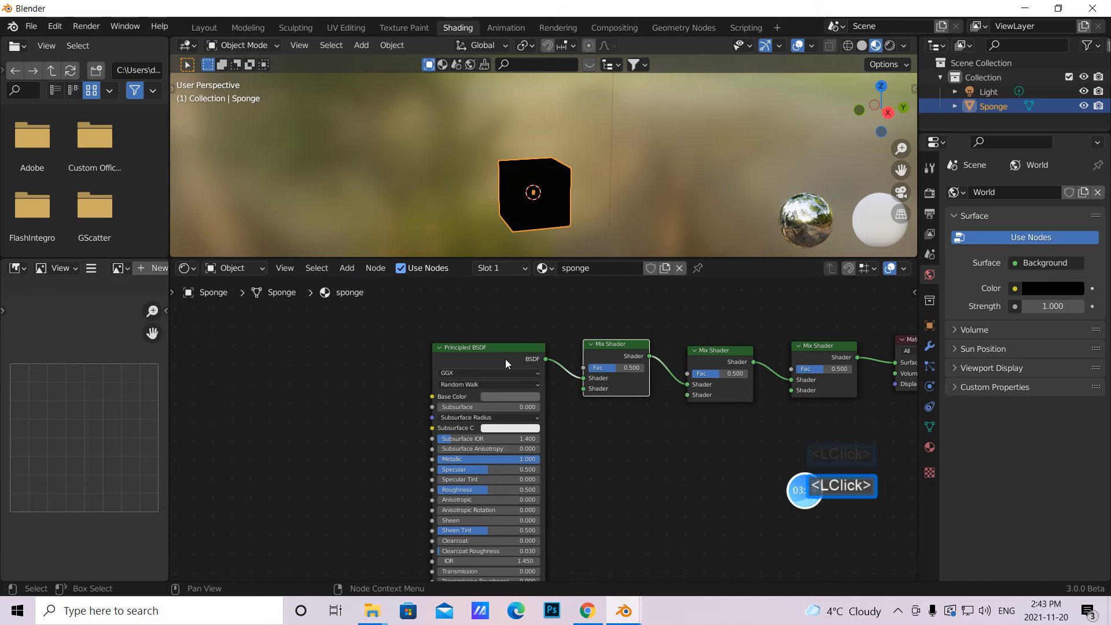
left_click_drag(491, 356, 462, 338)
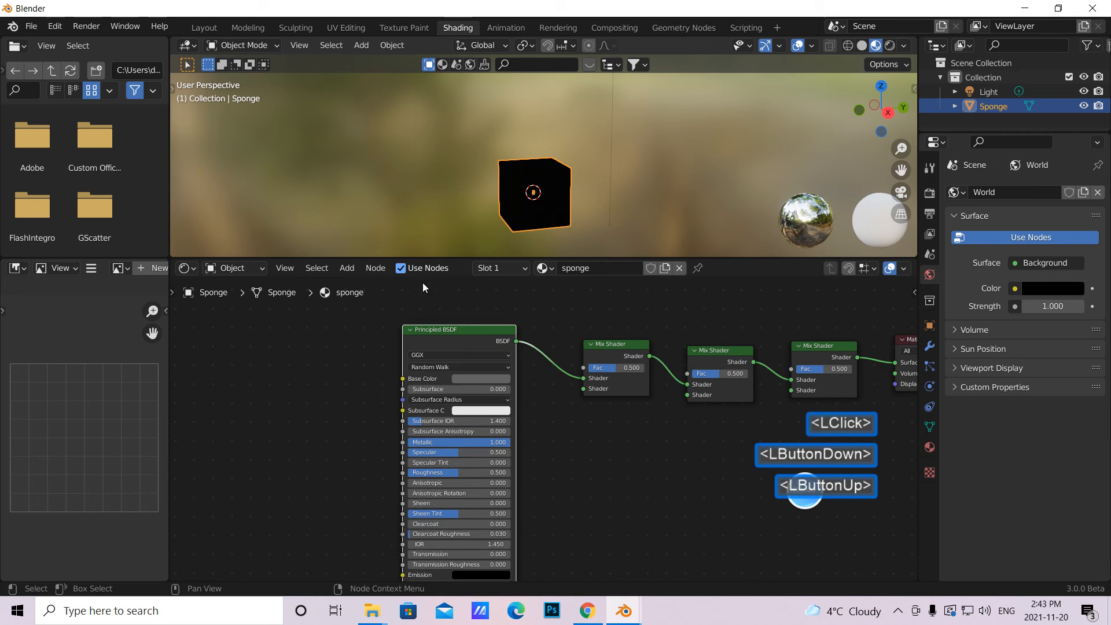
- Add a Bump node beside the Principled BSDF and connect its Normal output to the shader's Normal input
left_click(345, 268)
left_click_drag(914, 315, 932, 364)
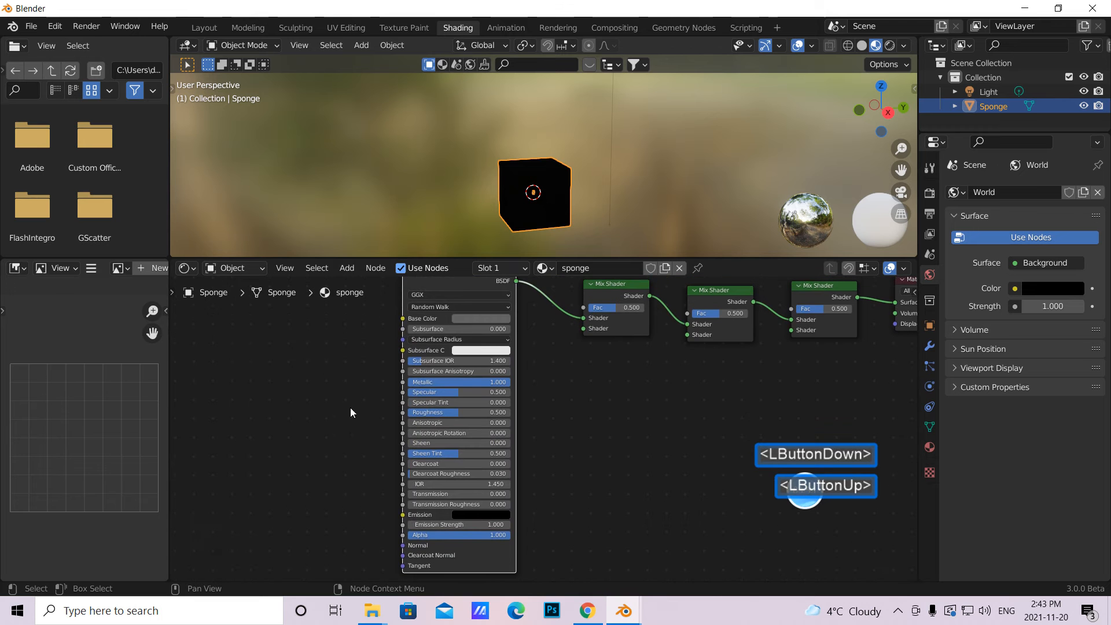
left_click_drag(434, 578, 268, 551)
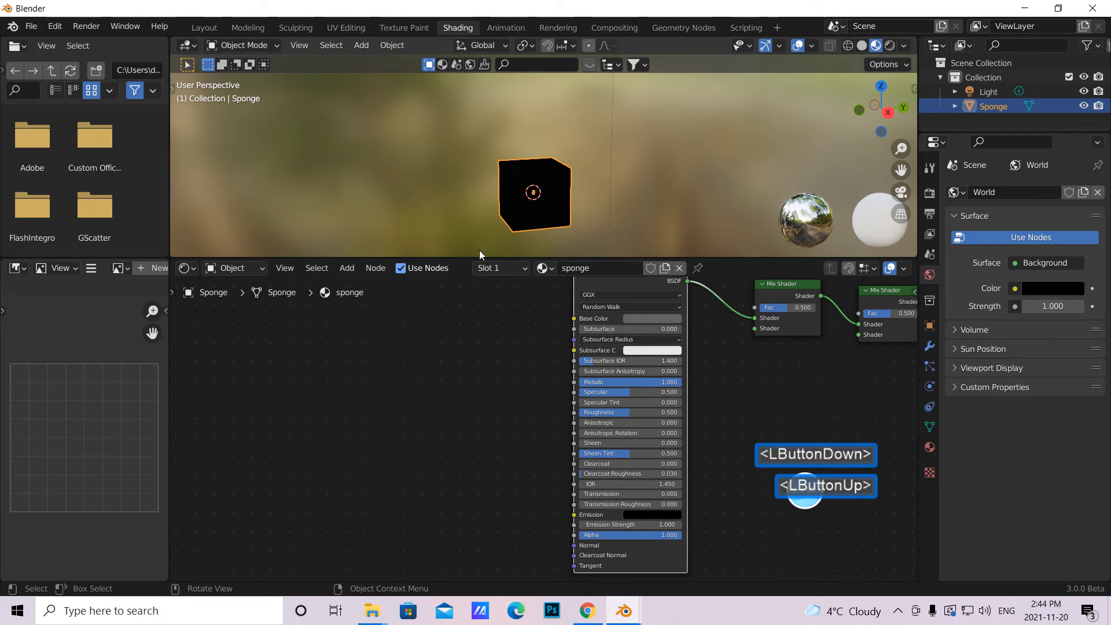
left_click(357, 268)
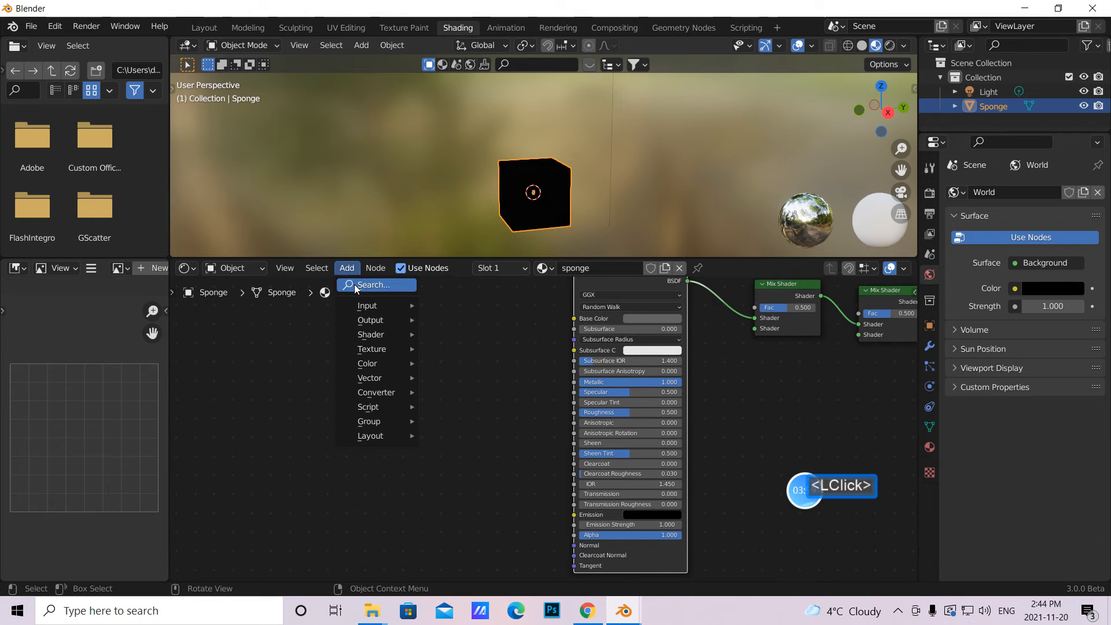
left_click(354, 284)
type("bump")
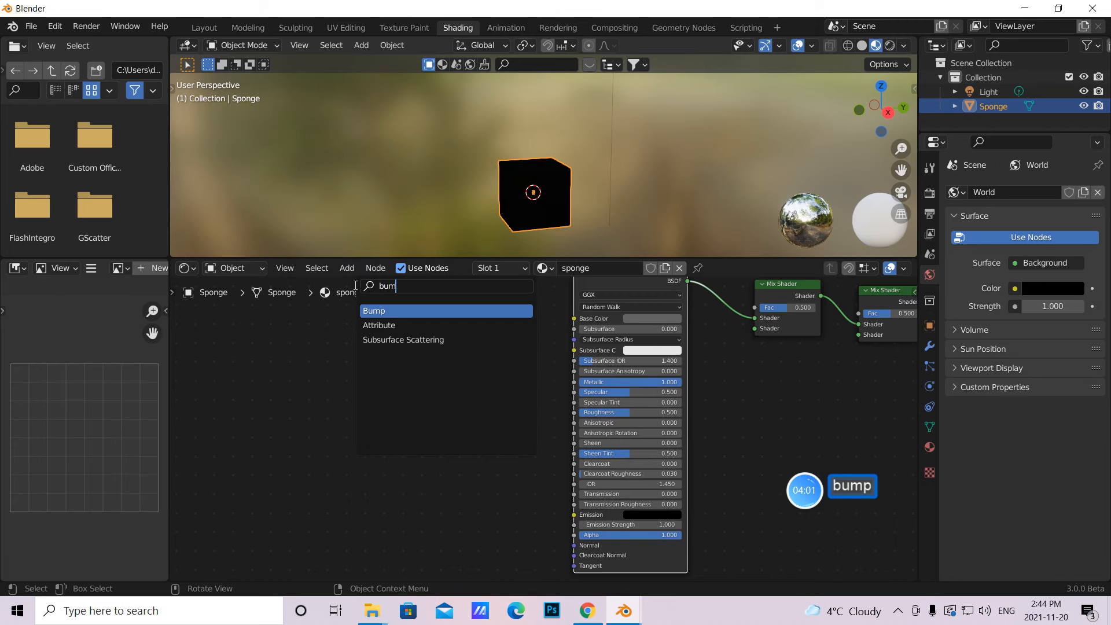
left_click(371, 311)
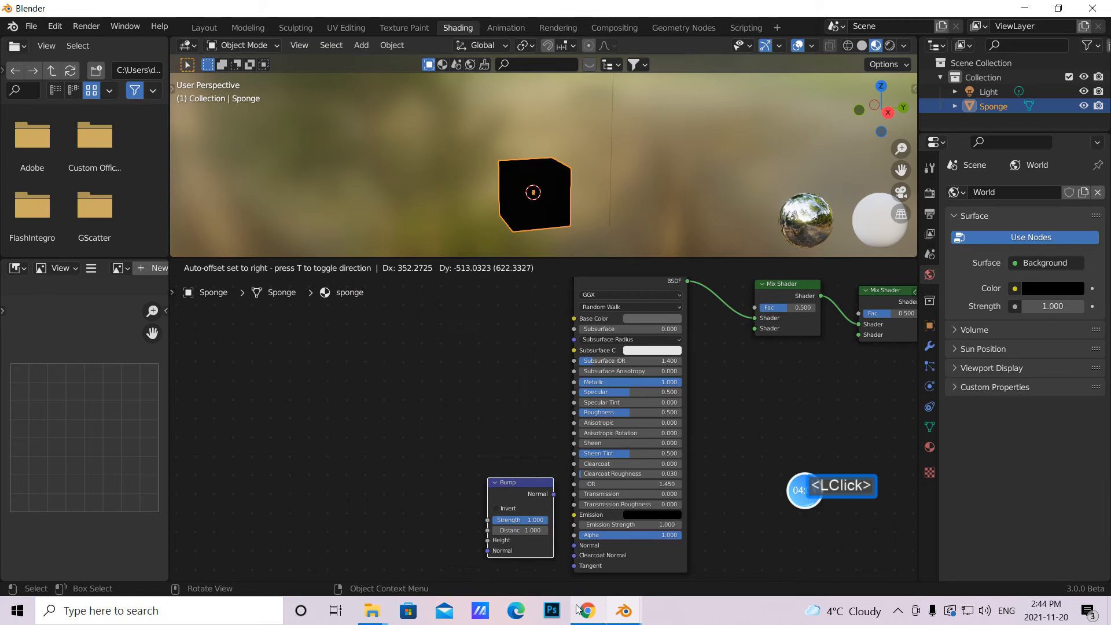
left_click(586, 609)
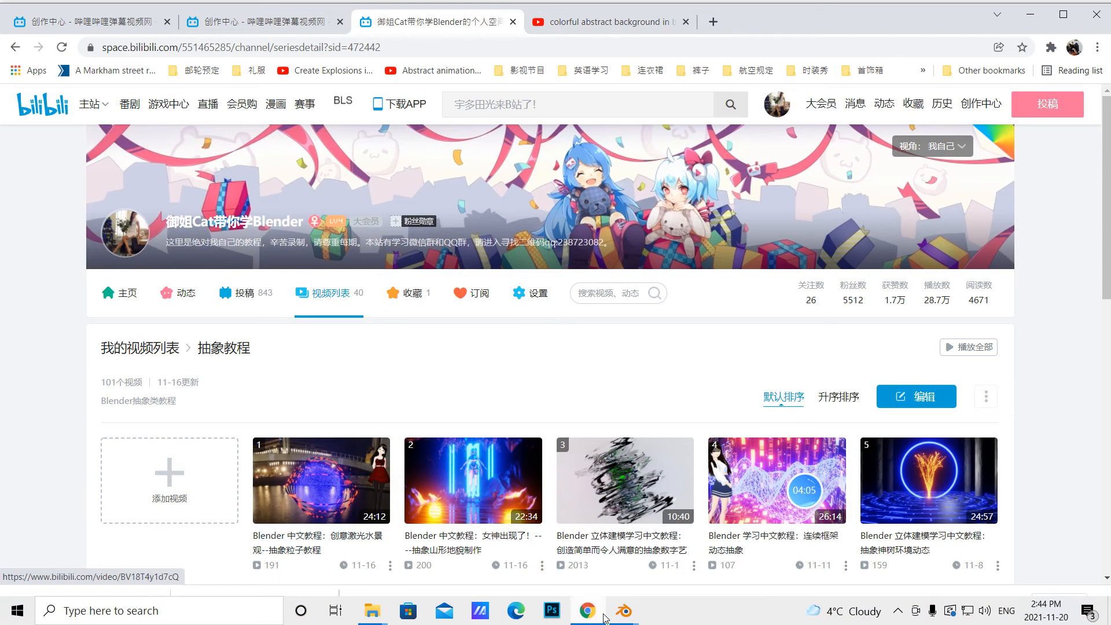
mouse_move(623, 611)
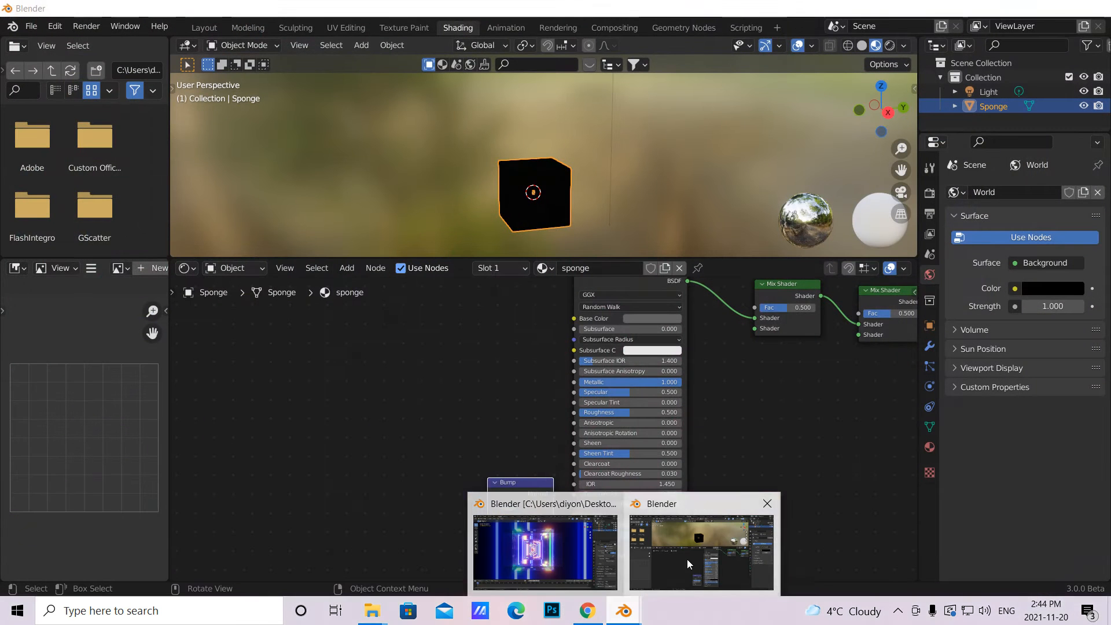
left_click(686, 559)
left_click_drag(553, 493, 574, 545)
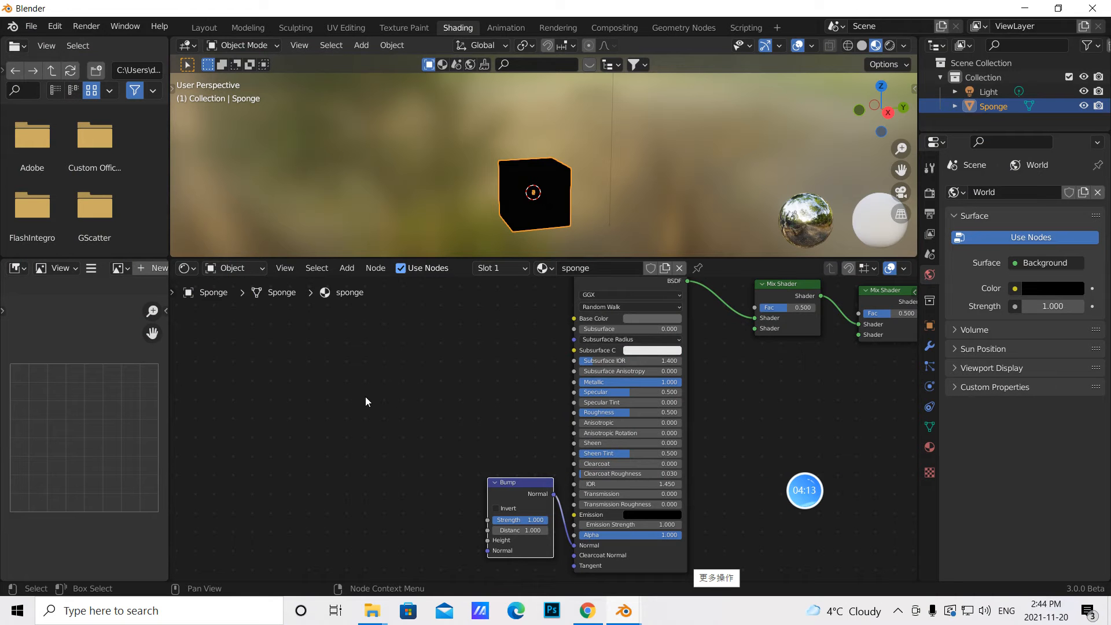
- Add a ColorRamp node before the Bump node and connect its Color output to the Bump's Height input
left_click(346, 268)
type("co")
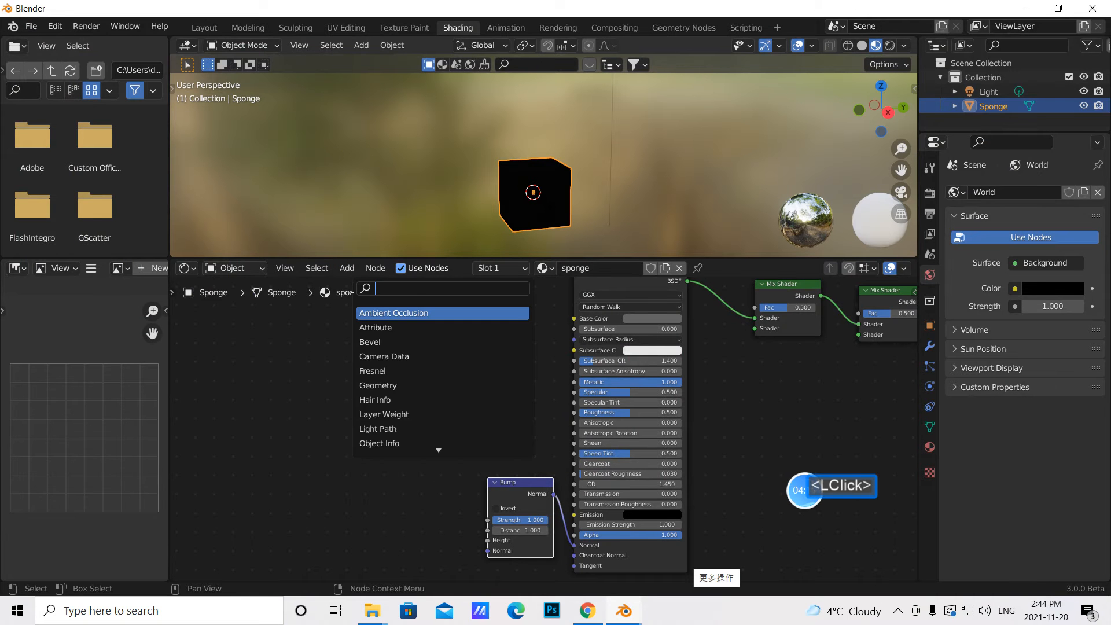
type("lor")
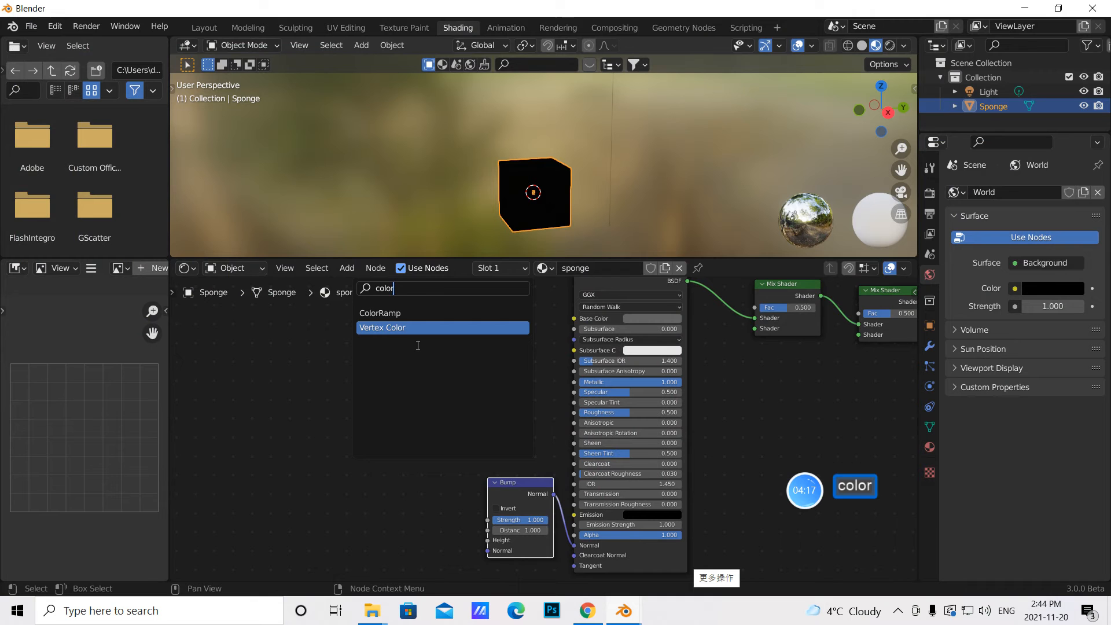
left_click(385, 313)
left_click(399, 570)
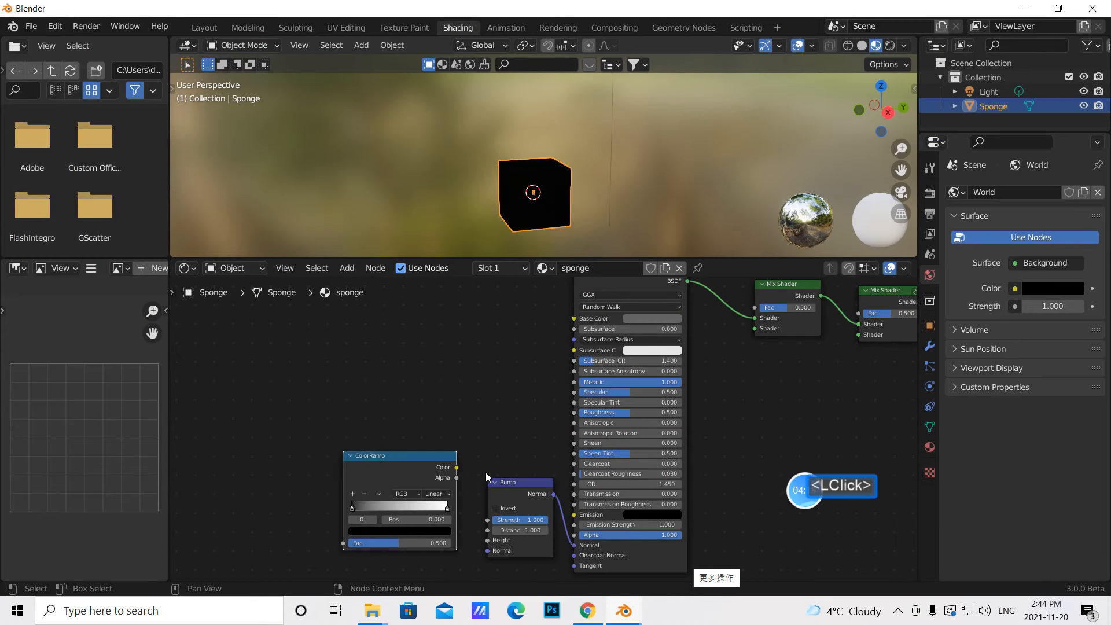
left_click_drag(457, 467, 487, 540)
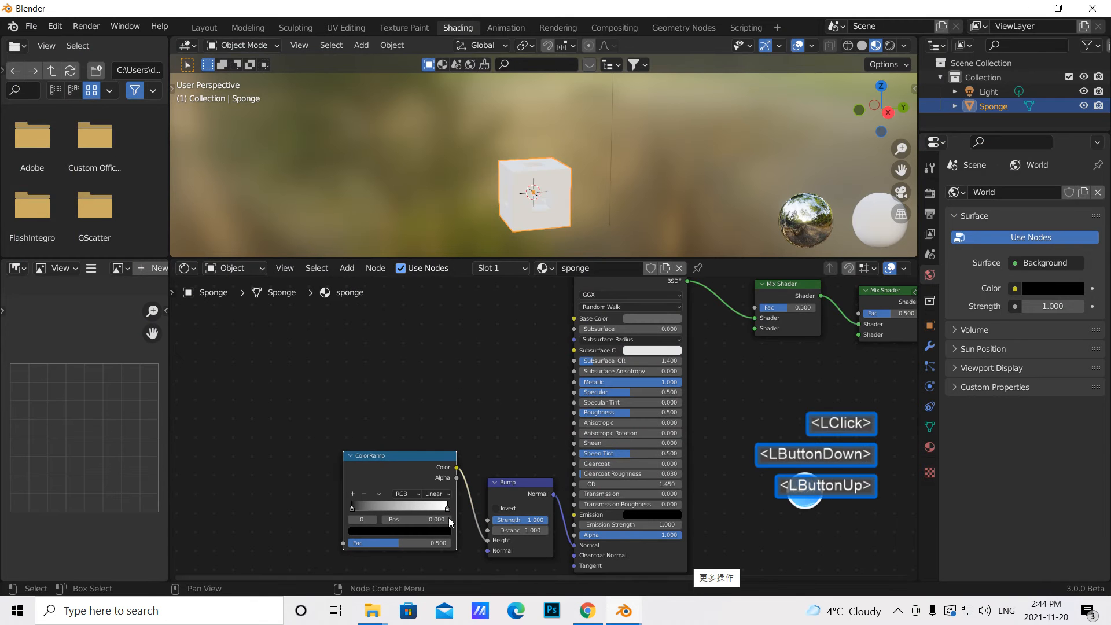
- Set the position of the ColorRamp's black stop to 0.373
left_click(408, 520)
key("BackSpace")
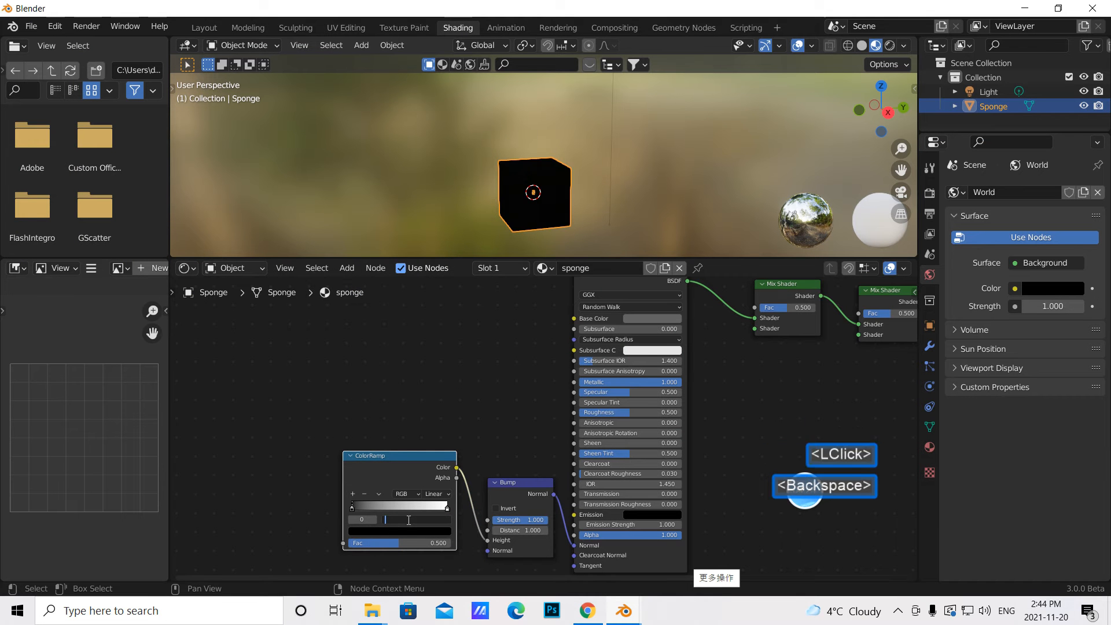
type("0.373")
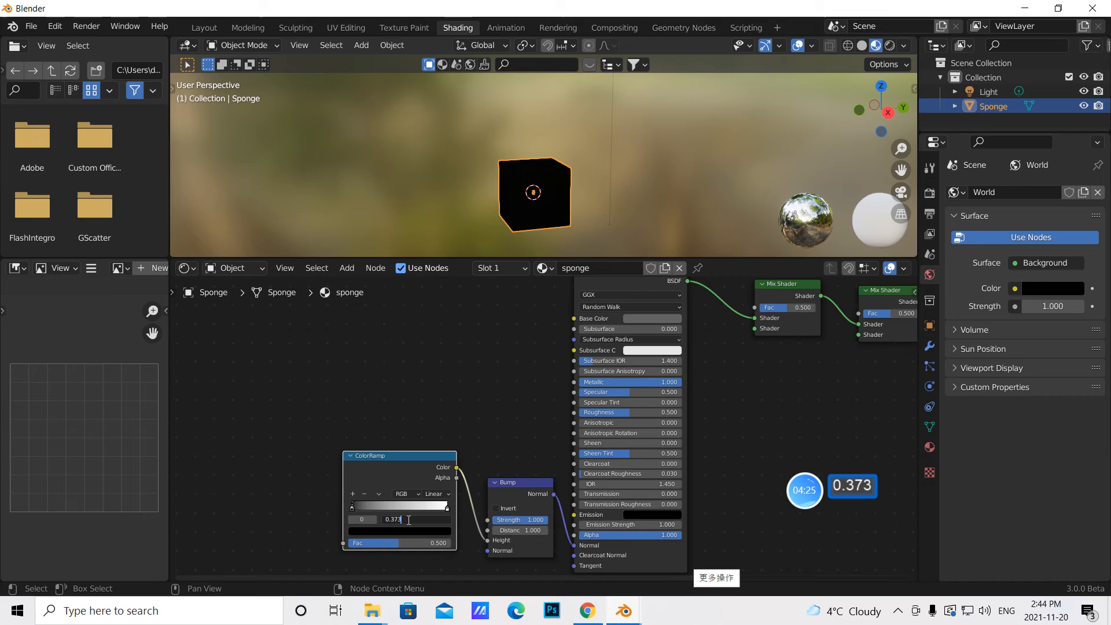
left_click(484, 420)
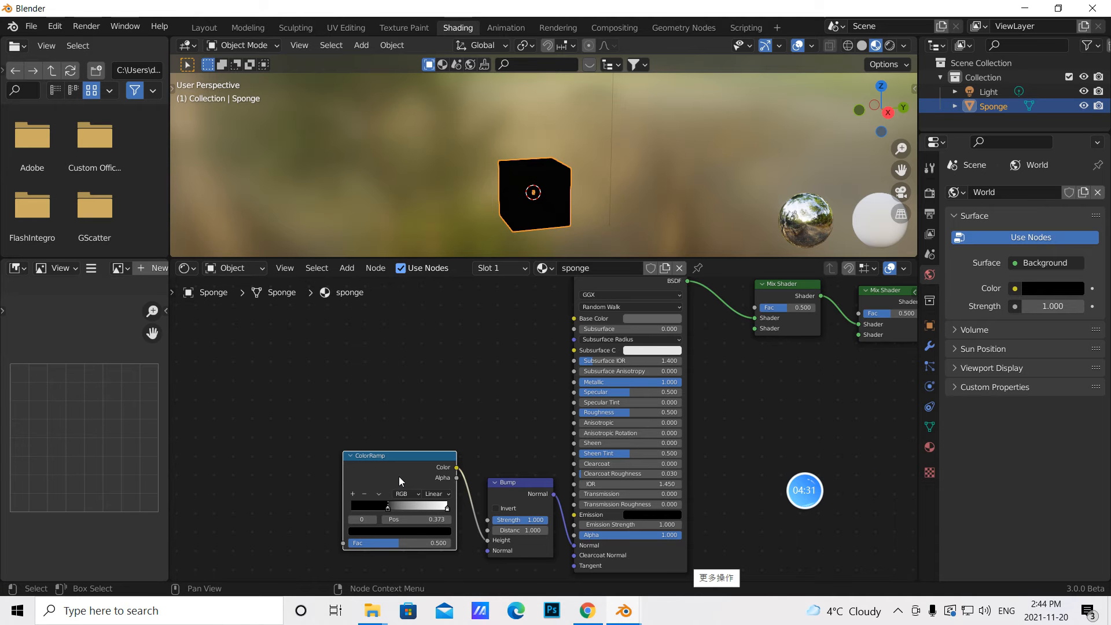
- Add a Voronoi Texture node before the ColorRamp and connect its Distance output to the ramp's Fac input
left_click(347, 268)
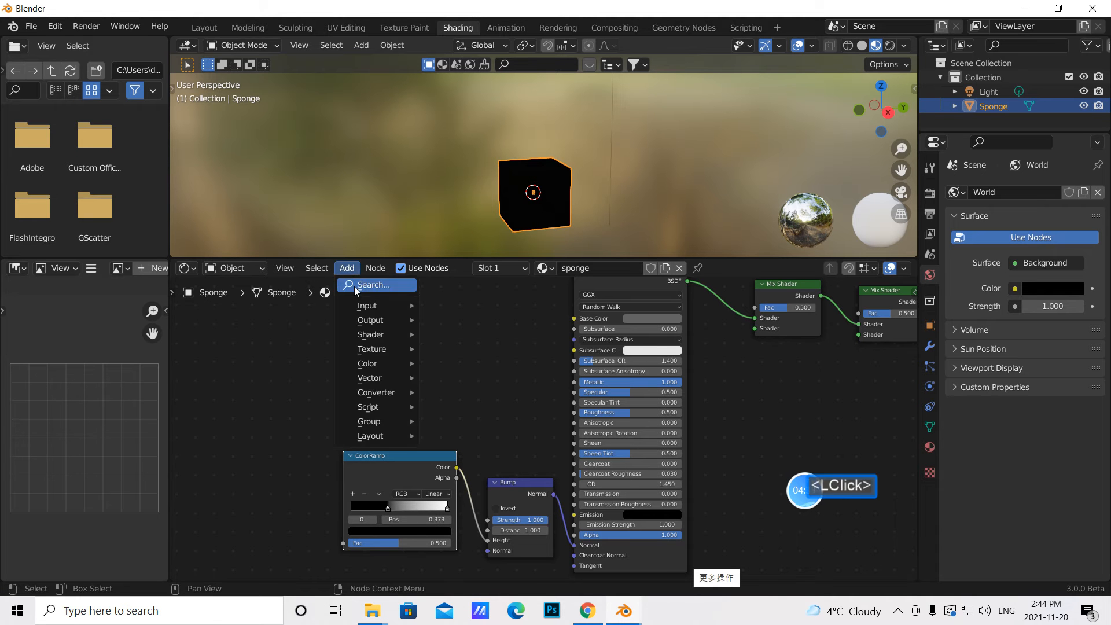
left_click(353, 286)
type("vor")
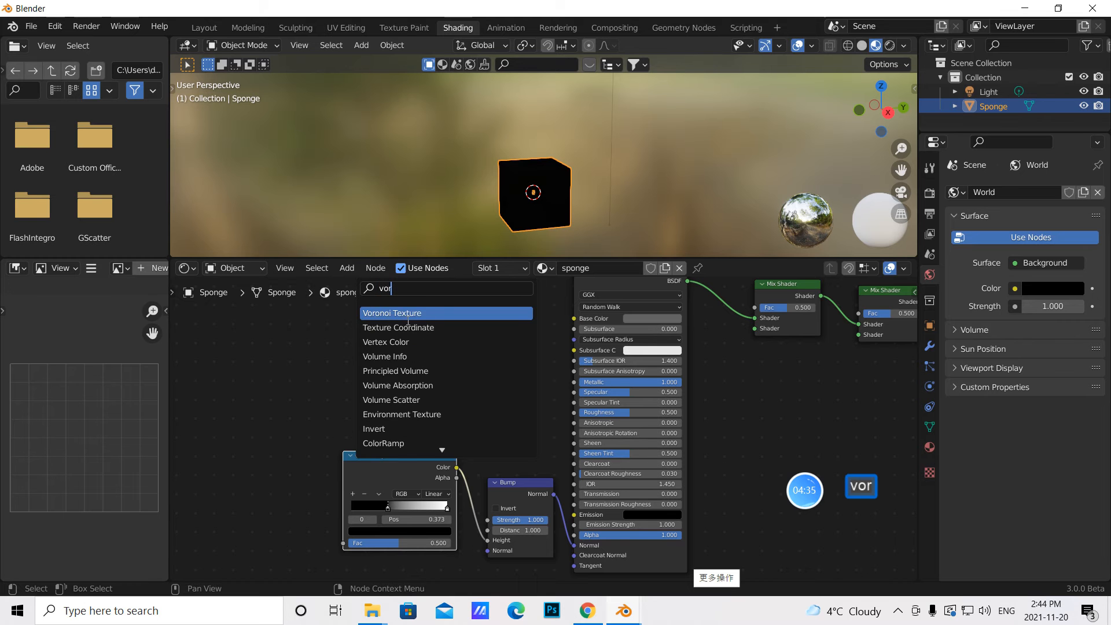
left_click(383, 343)
left_click(249, 522)
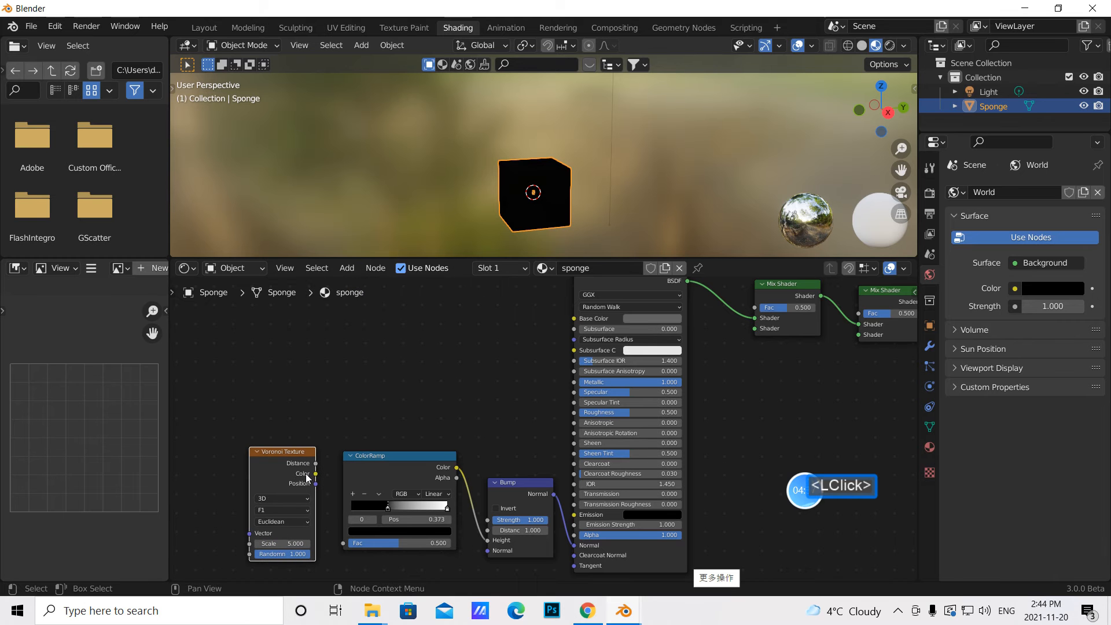
left_click_drag(315, 464, 331, 497)
left_click_drag(348, 546, 348, 546)
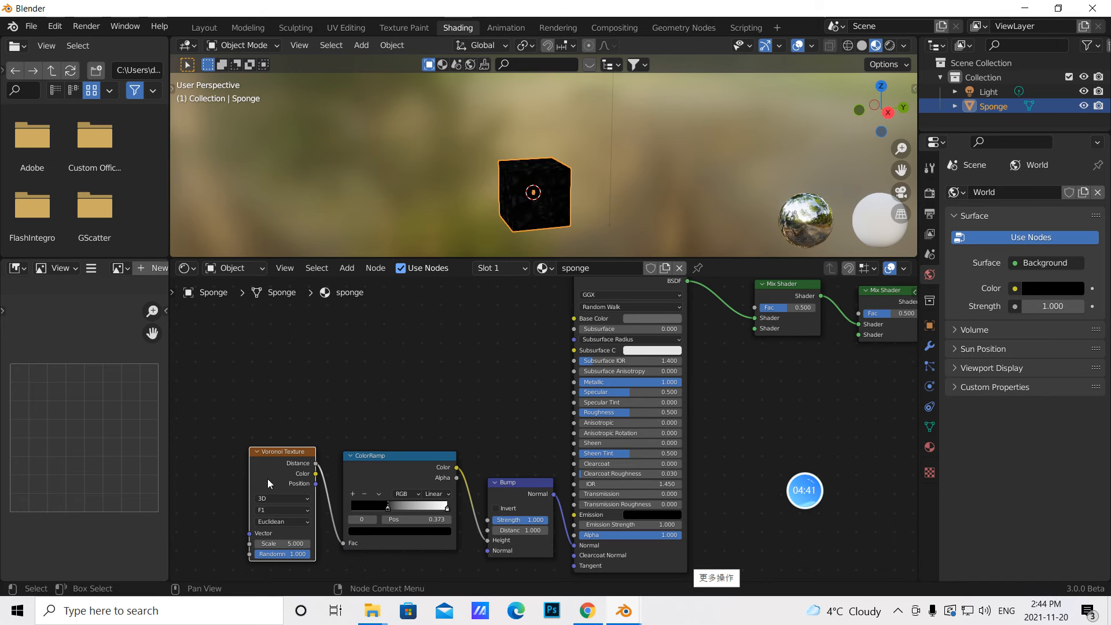
- Duplicate the Voronoi Texture node and connect the copy's Distance output to the original's Vector input
key("shift+d")
left_click(894, 467, "shift")
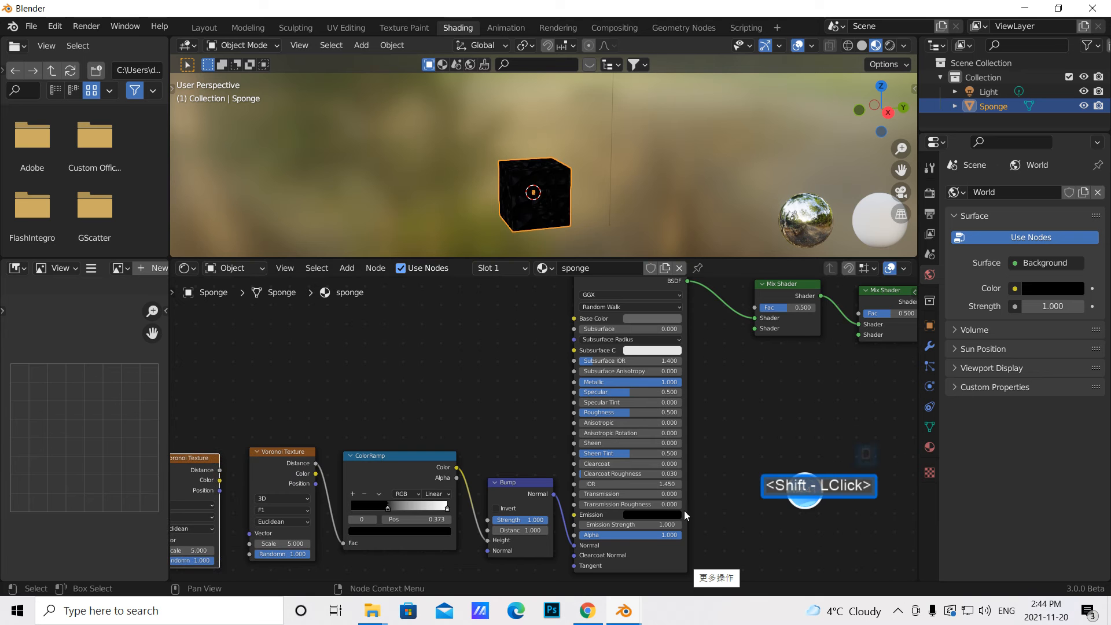
left_click_drag(491, 579, 394, 549)
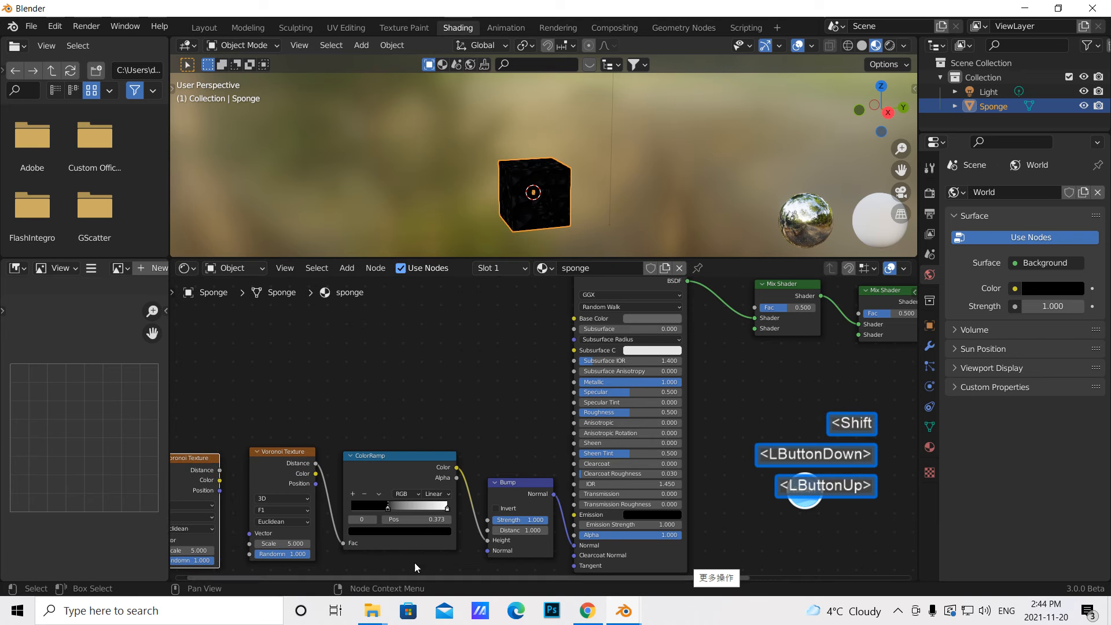
left_click_drag(449, 577, 310, 571)
left_click_drag(370, 462, 424, 534)
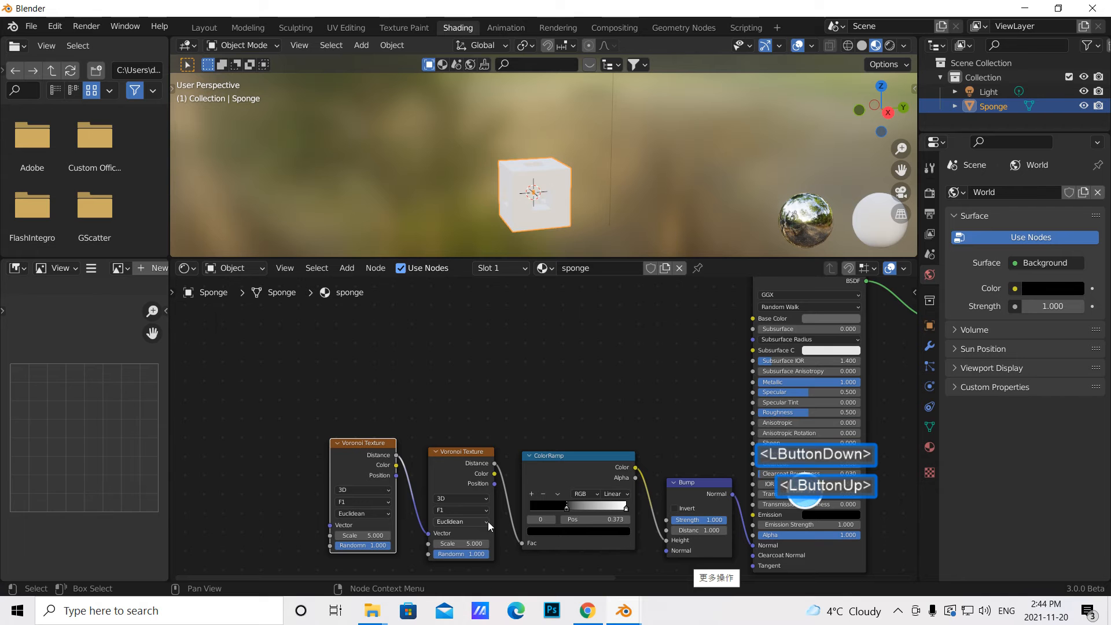
- Set the distance metric of both Voronoi Texture nodes to Chebychev
left_click(470, 522)
left_click(456, 553)
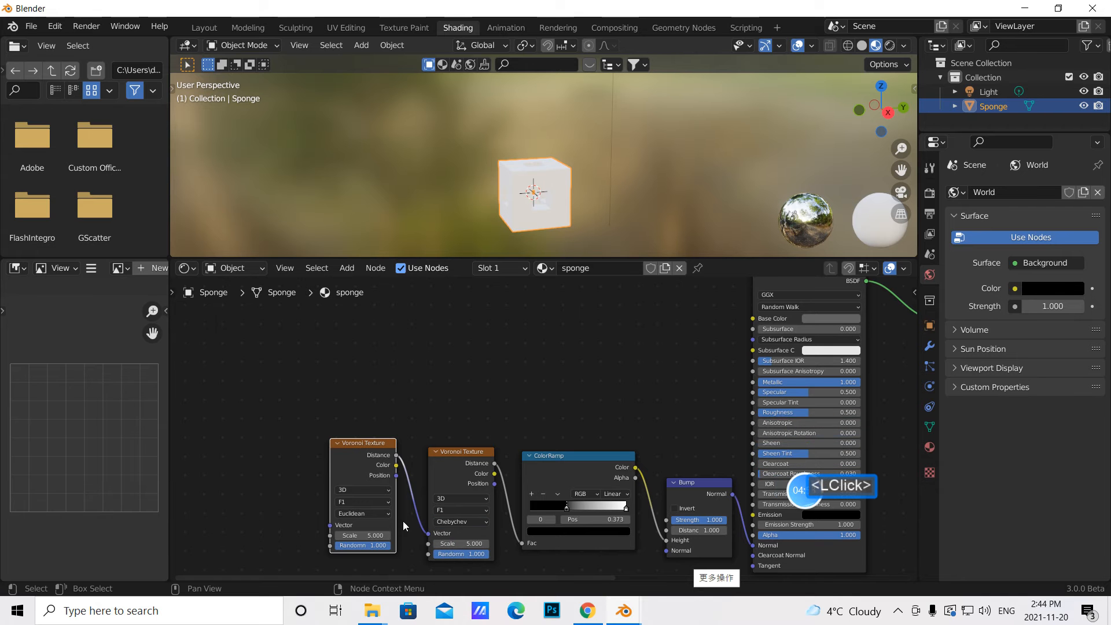
left_click(387, 512)
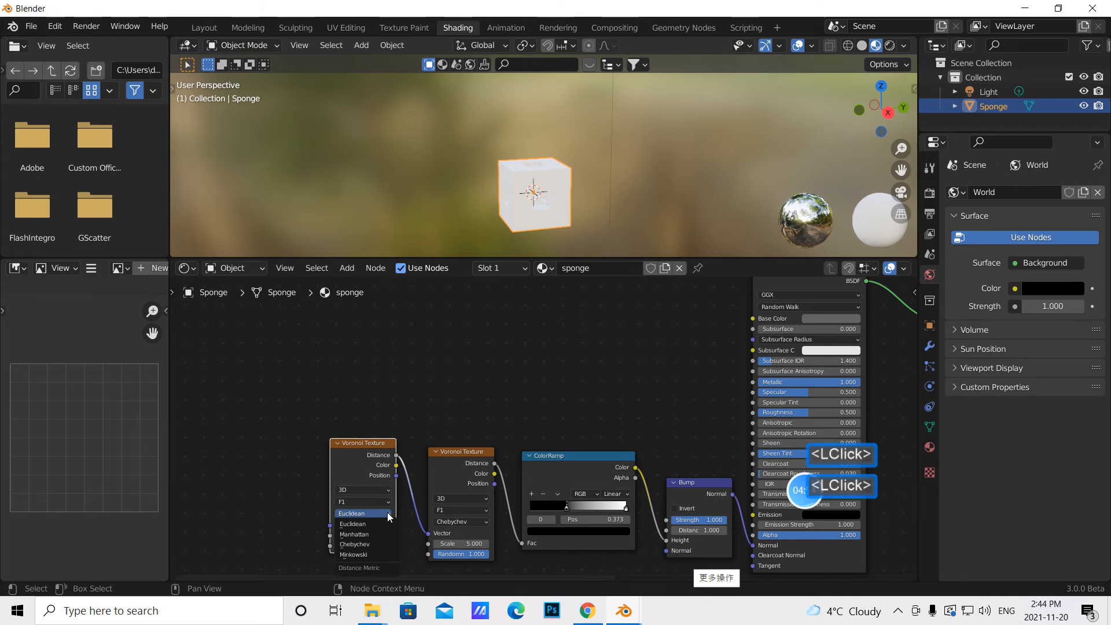
left_click(371, 542)
scroll(658, 192, "up", 1)
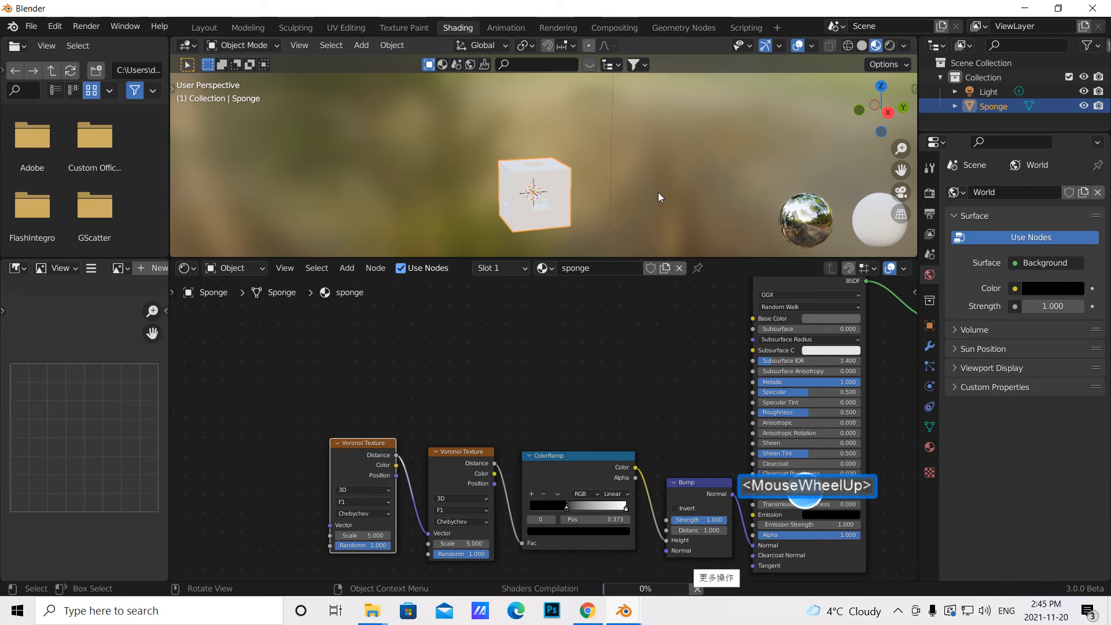
scroll(658, 192, "up", 1)
left_click_drag(901, 170, 901, 120)
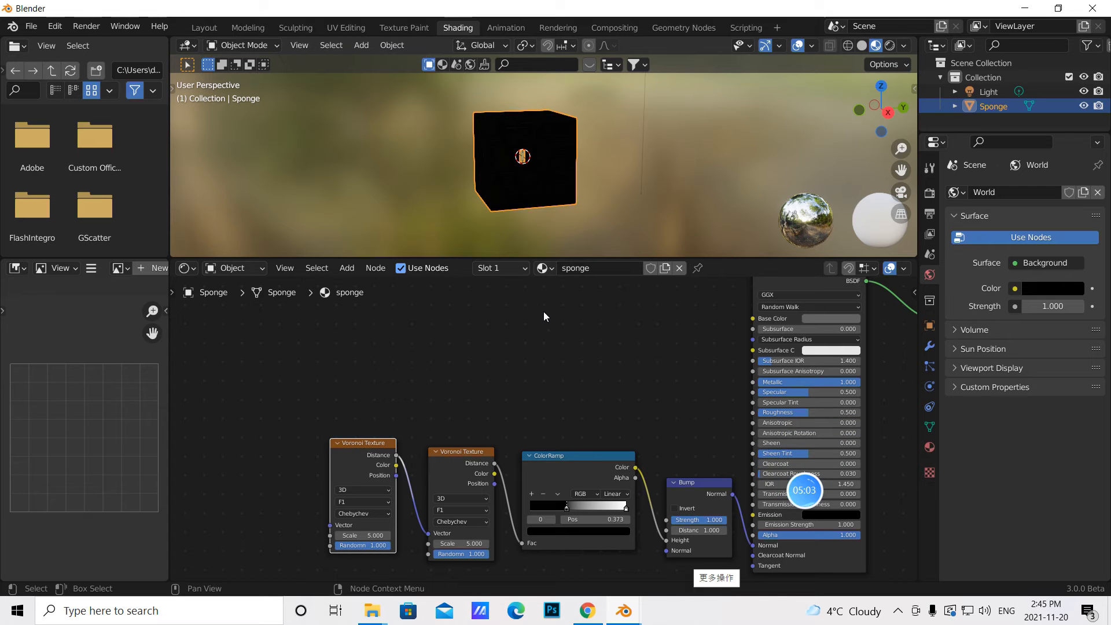
- Add Mapping and Texture Coordinate nodes before the first Voronoi Texture and feed the Object output into the Mapping's Vector input
left_click(356, 458)
key("ctrl+t")
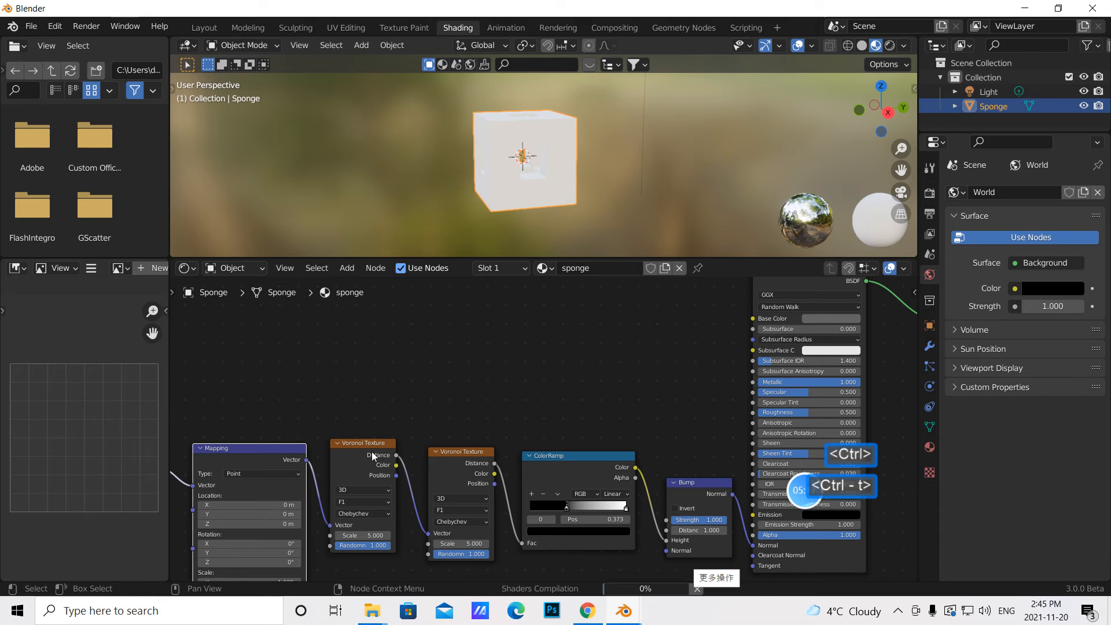
left_click_drag(407, 577, 292, 578)
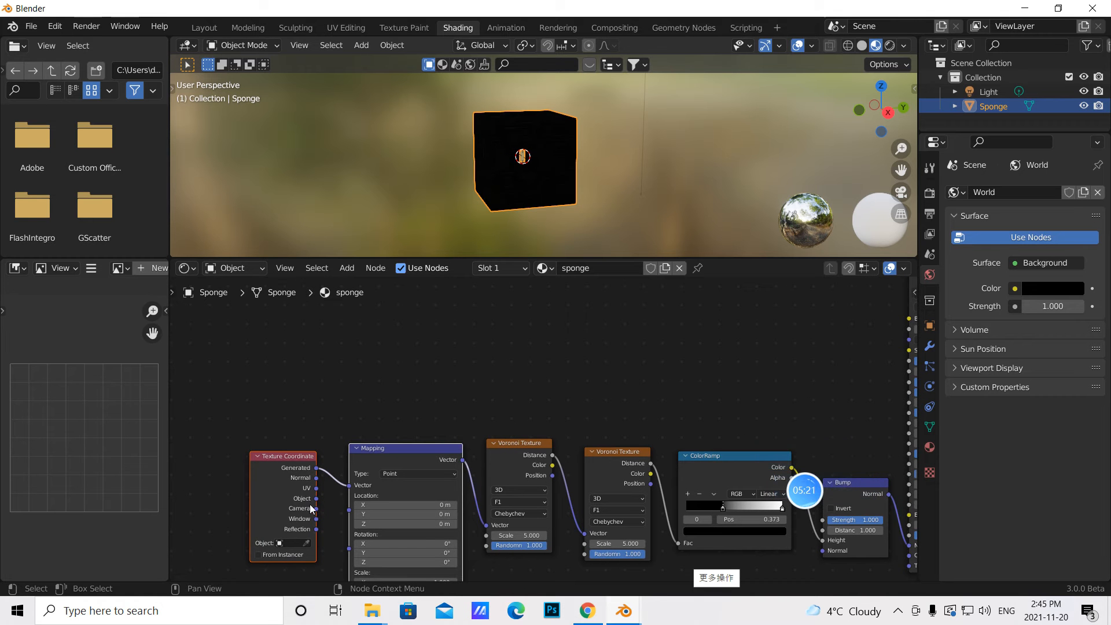
left_click_drag(316, 499, 350, 485)
left_click_drag(510, 581, 625, 591)
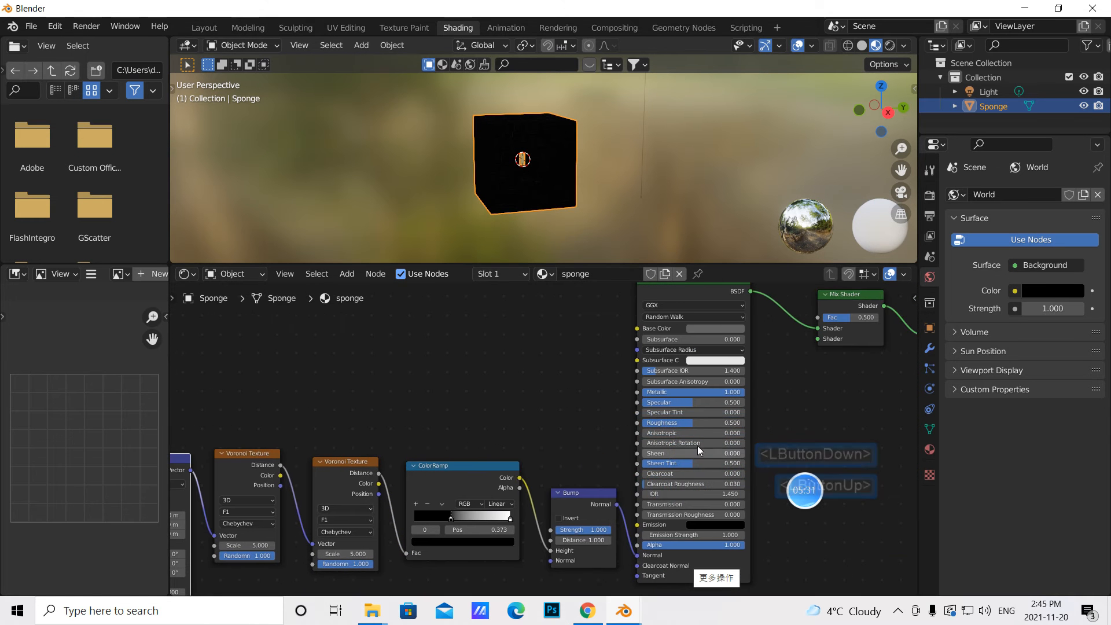
- Shift the Principled BSDF slightly down, then add a green Emission node below the Mix Shaders
left_click_drag(654, 290, 667, 312)
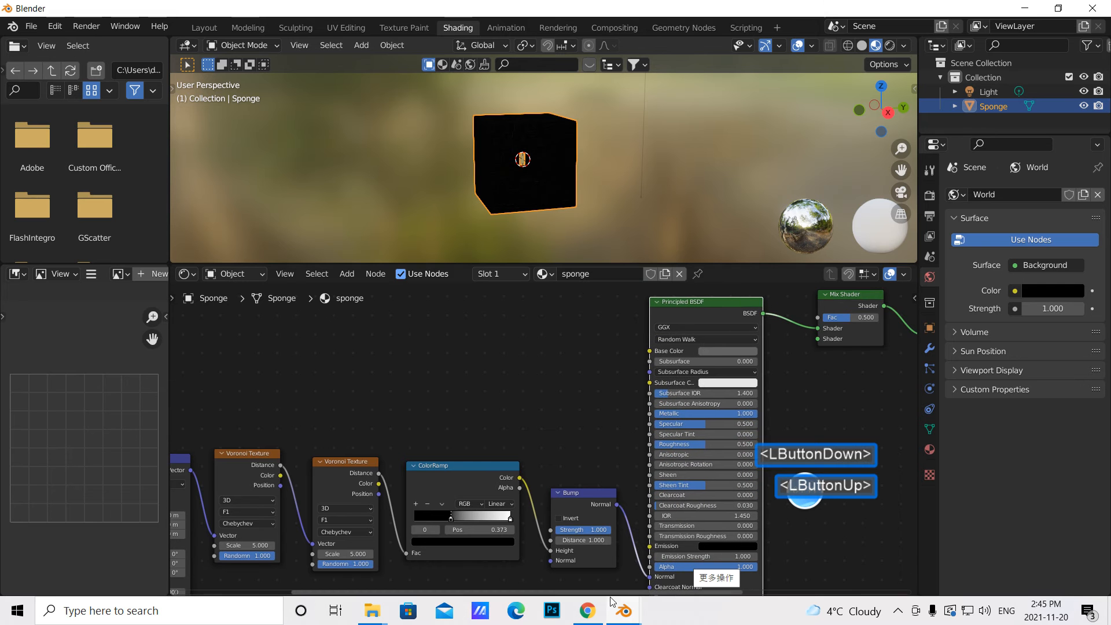
left_click_drag(586, 594, 789, 594)
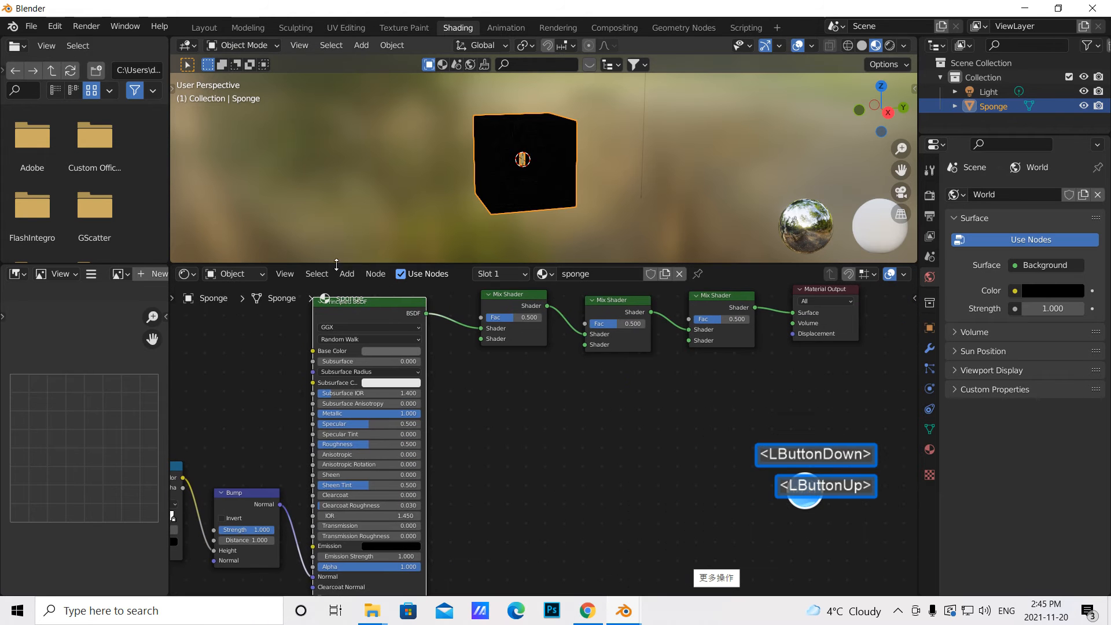
left_click(346, 273)
left_click(375, 292)
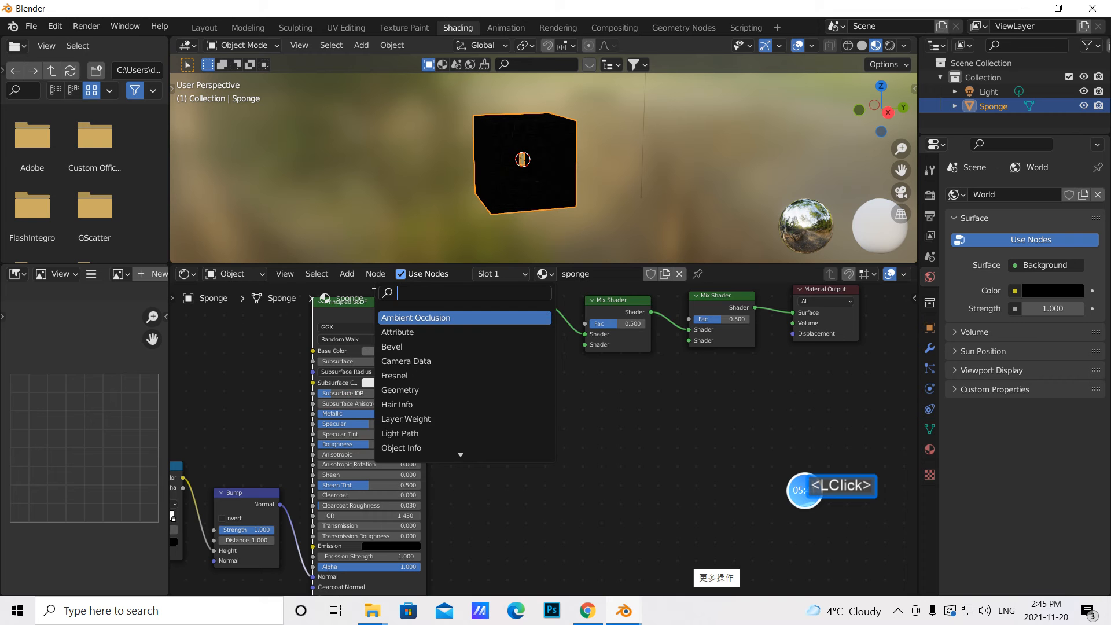
type("emiss")
left_click(420, 319)
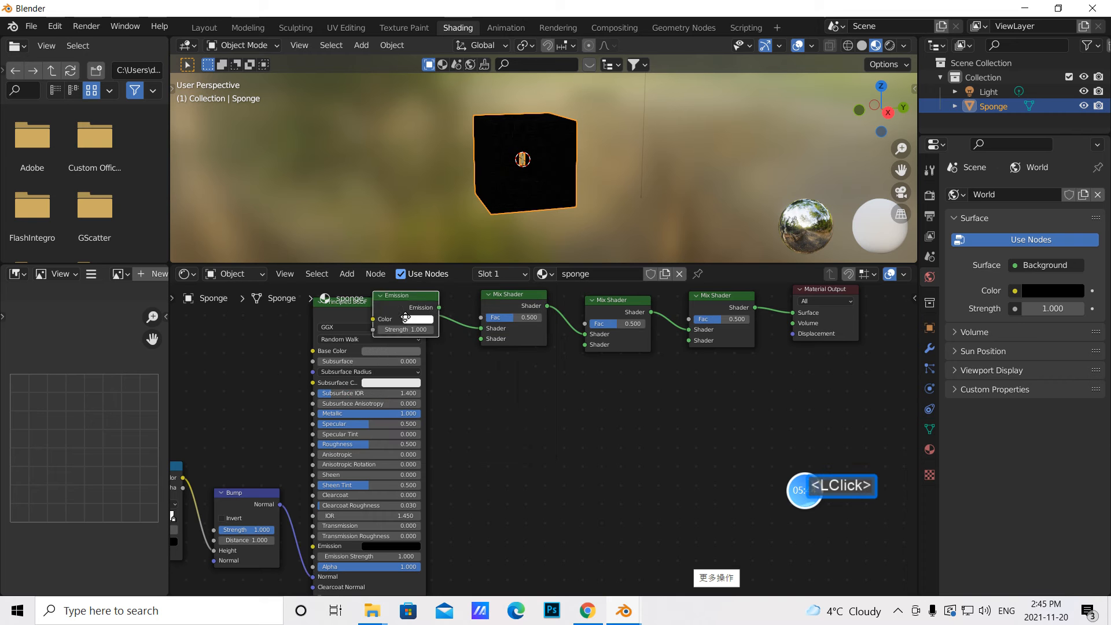
left_click(584, 414)
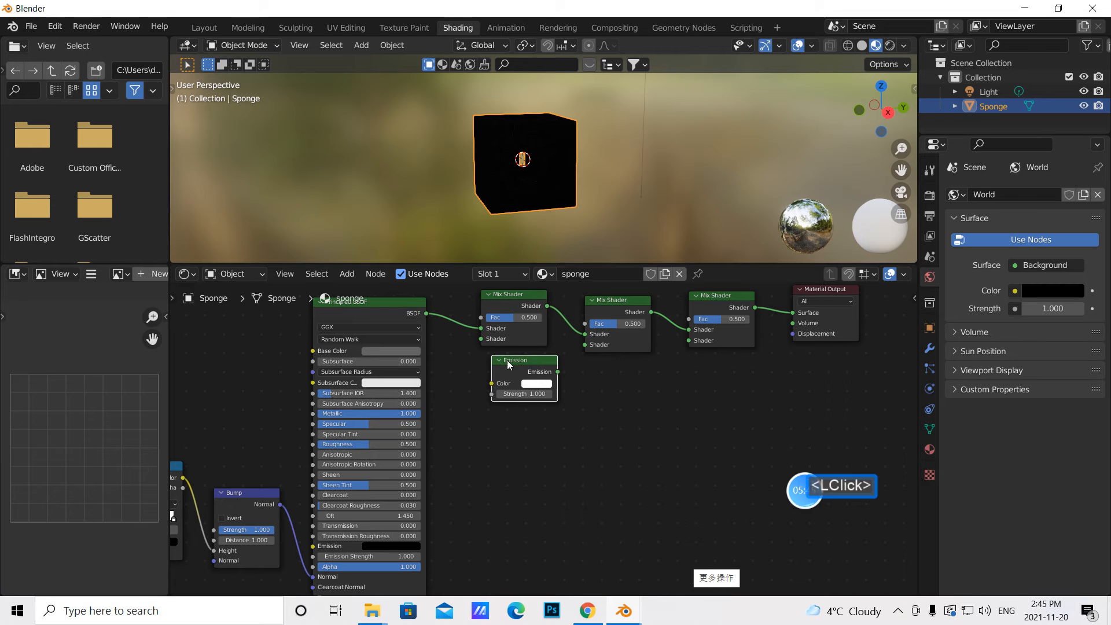
left_click(533, 384)
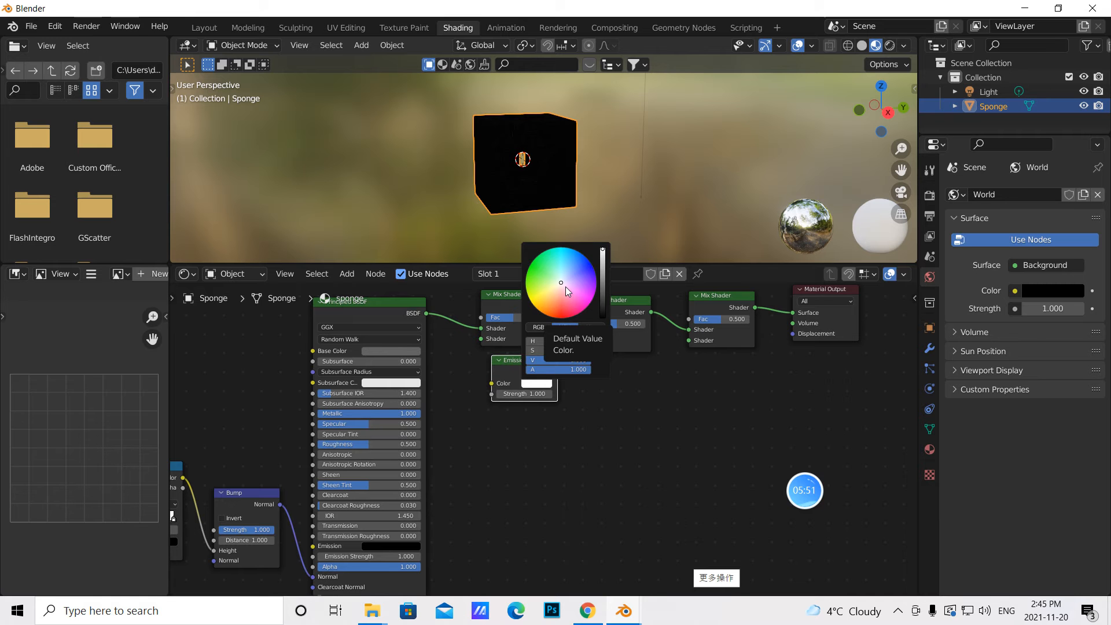
left_click(535, 265)
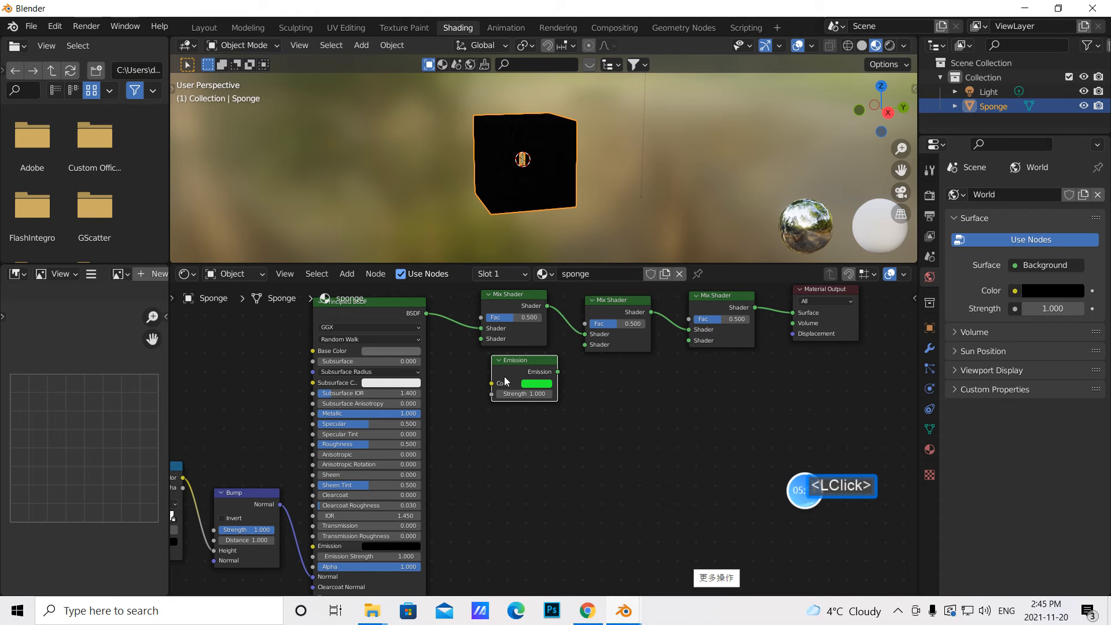
- Duplicate the green Emission as a blue one, linking green and blue to the second Shader inputs of the middle and last Mix Shaders respectively
key("shift+d")
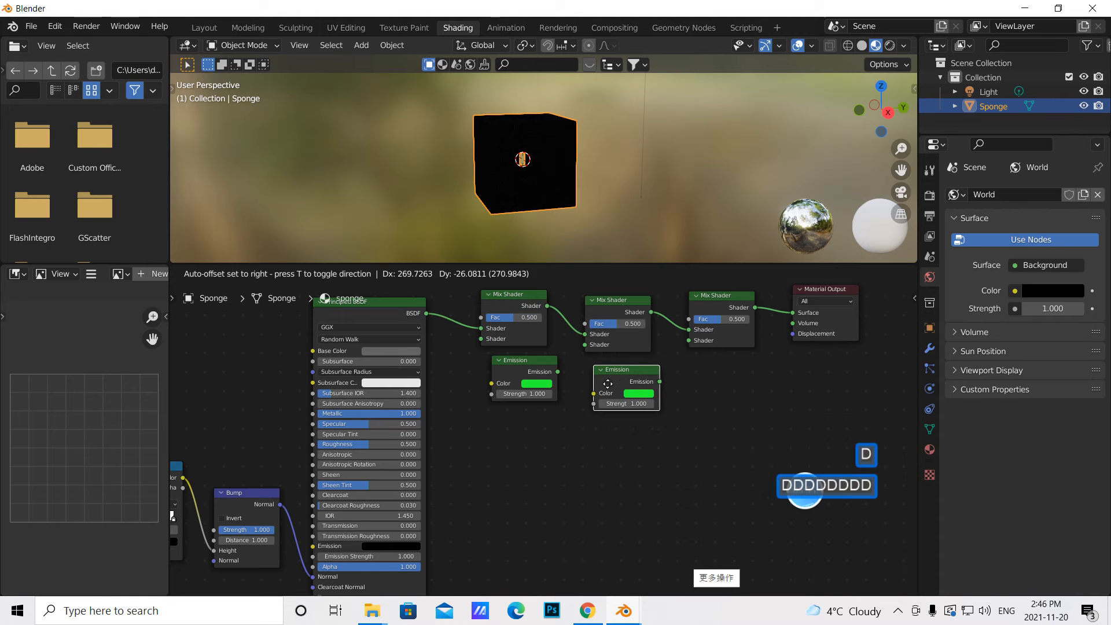
left_click(584, 384)
left_click_drag(559, 373, 585, 344)
left_click(637, 395)
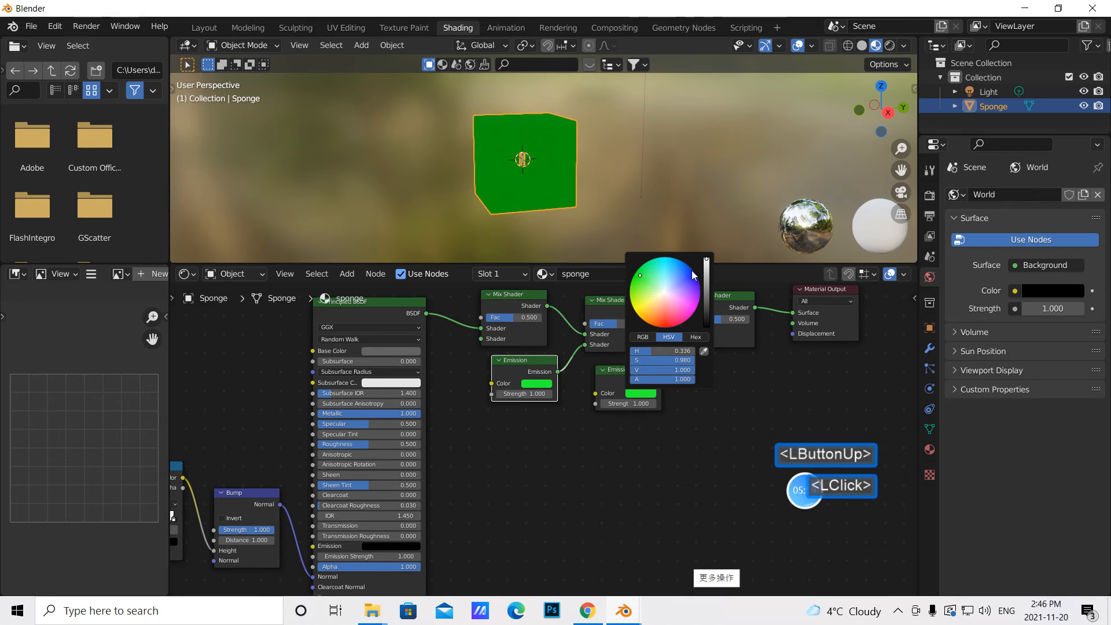
left_click(689, 279)
left_click_drag(660, 382, 690, 341)
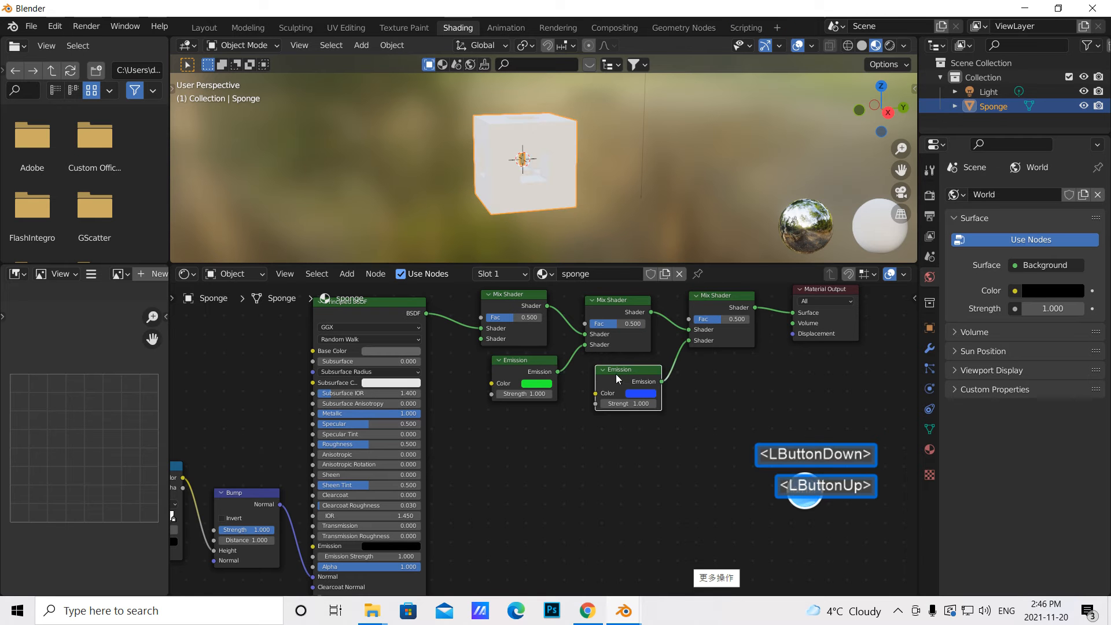
- Duplicate the blue Emission node, place the copy beside it and set its color to orange
key("shift+d")
left_click(740, 382)
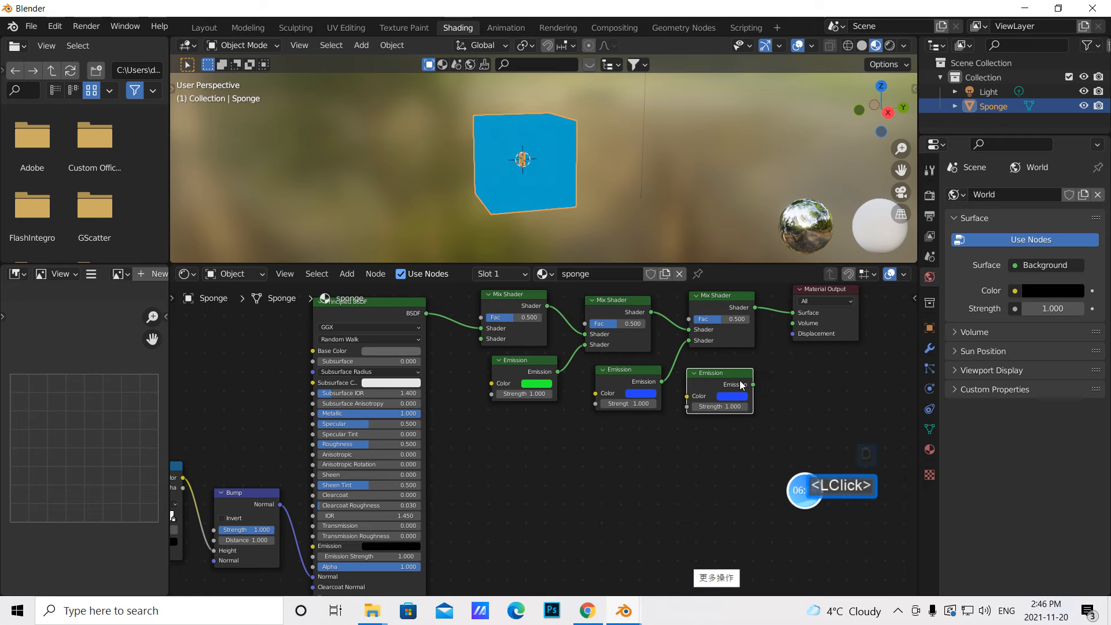
left_click(725, 396)
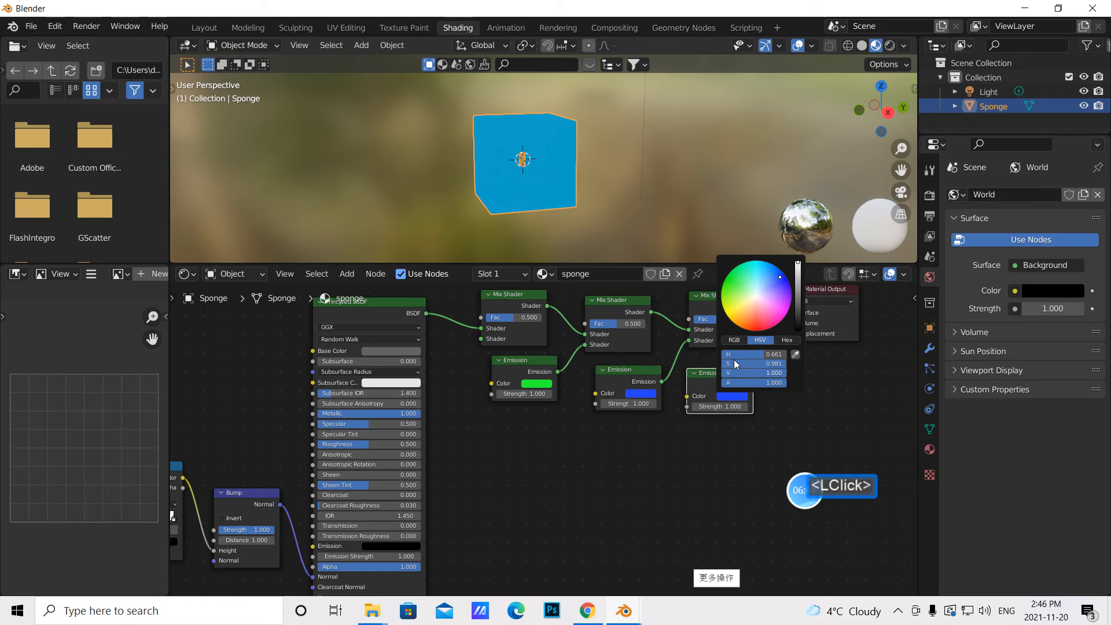
left_click(741, 324)
left_click_drag(751, 388, 727, 377)
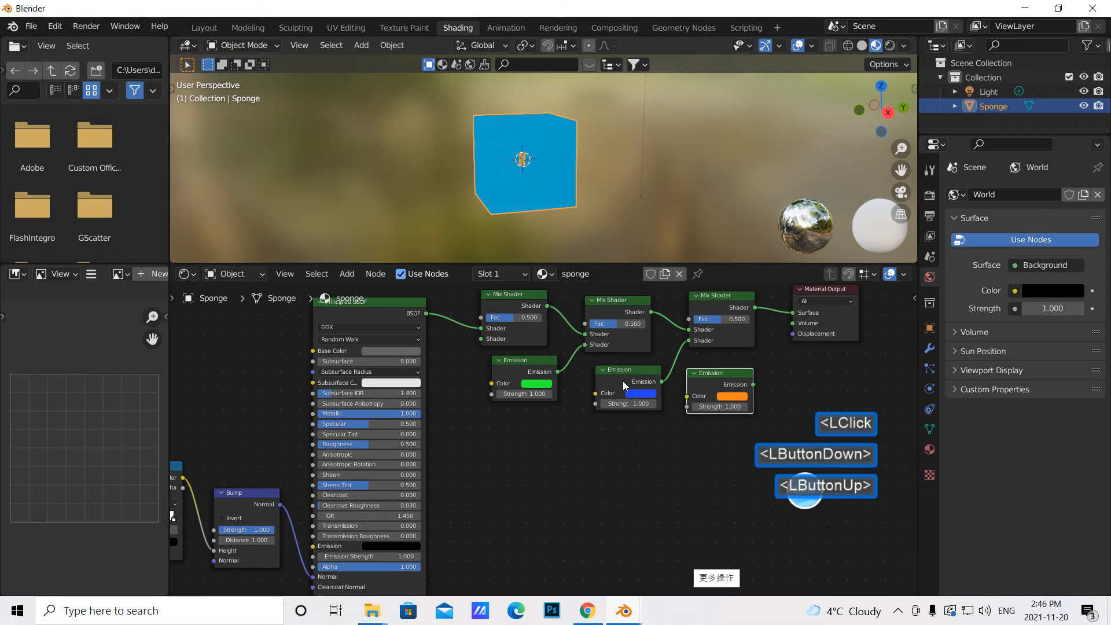
- Move the Mix Shaders and Material Output clear of the Emission nodes, and relink the green Emission to the first Mix Shader's second Shader input
left_click_drag(583, 345, 450, 386)
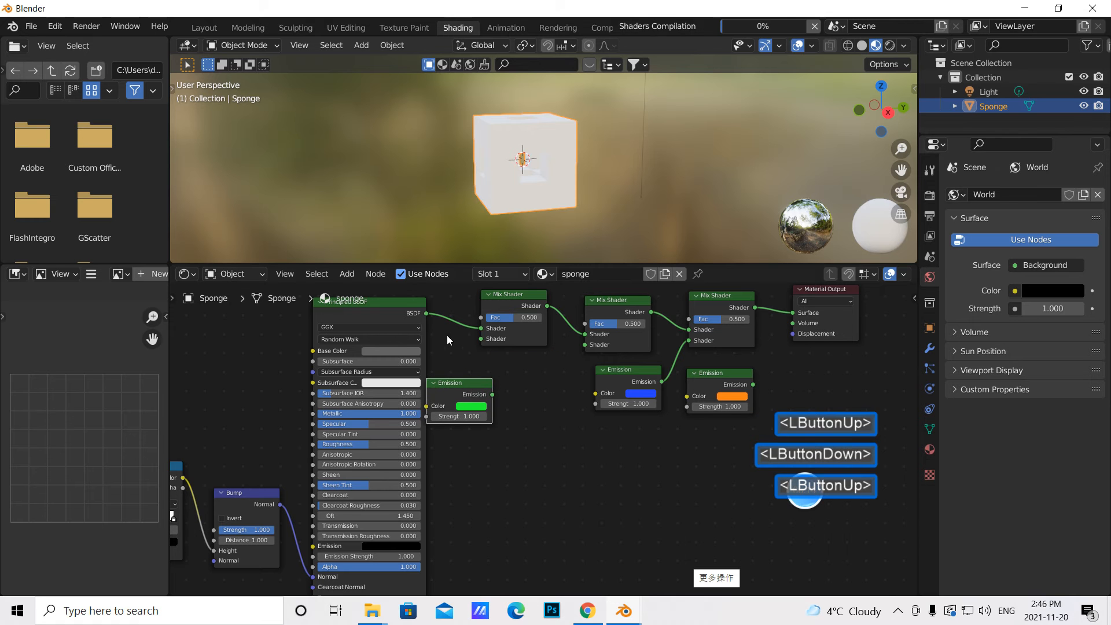
left_click(501, 300)
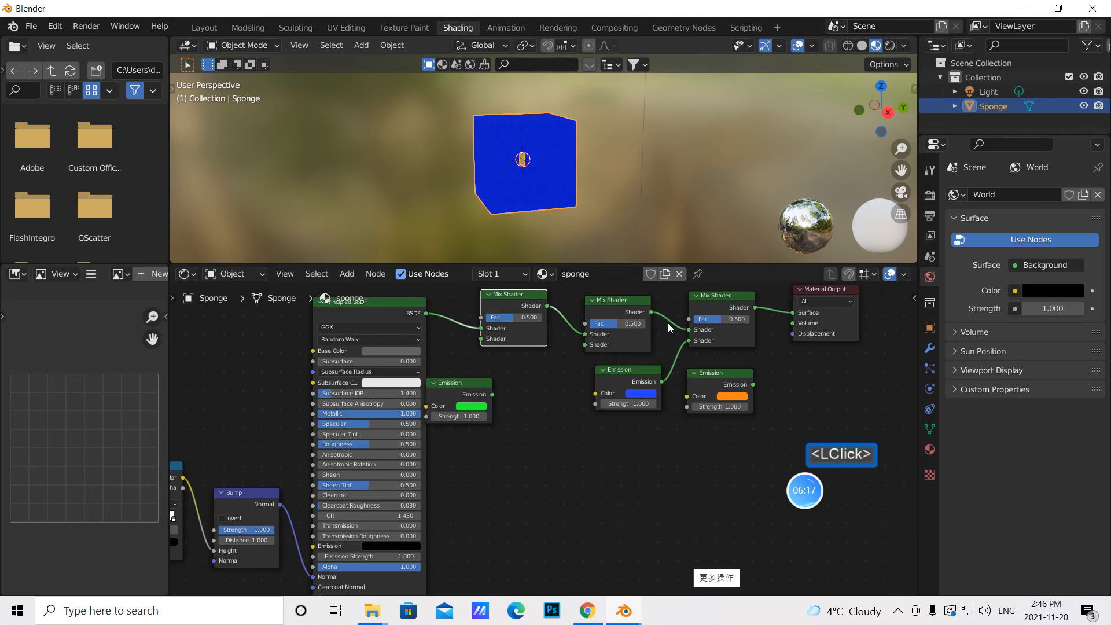
left_click(613, 310, "shift")
left_click(706, 301, "shift")
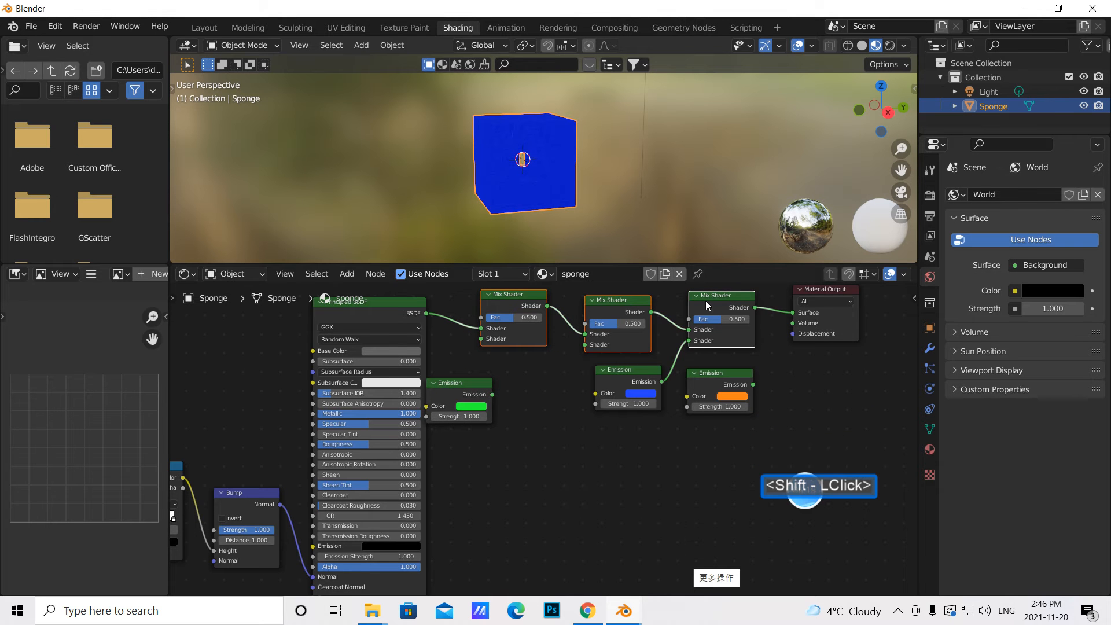
left_click(834, 319, "shift")
left_click_drag(834, 318, 692, 357)
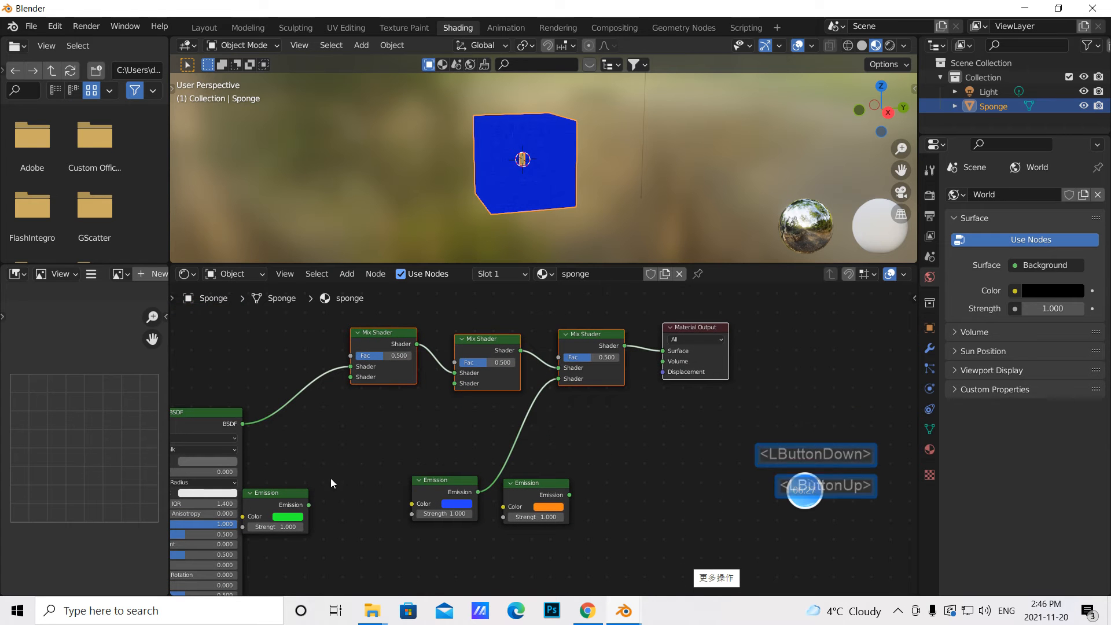
left_click_drag(309, 505, 348, 377)
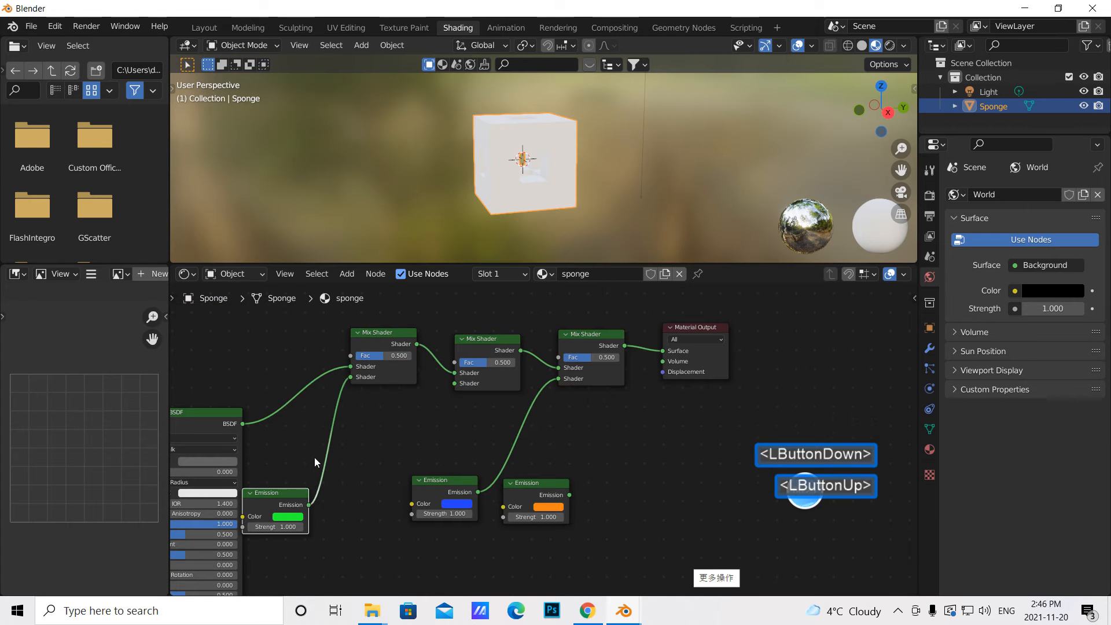
- Line up the green, blue and orange Emissions below the Mix Shaders, linking blue to the middle and orange to the last one's second Shader input
left_click_drag(293, 505, 332, 472)
left_click_drag(558, 378, 455, 383)
left_click_drag(452, 487, 424, 463)
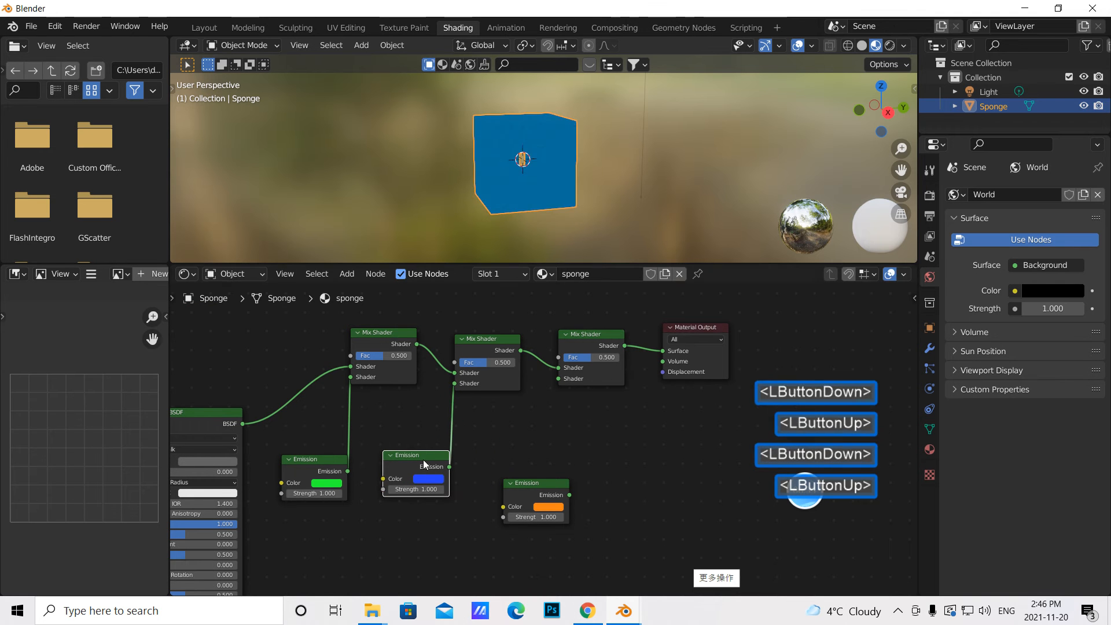
left_click(538, 485)
left_click_drag(570, 495, 558, 378)
left_click_drag(540, 489, 516, 457)
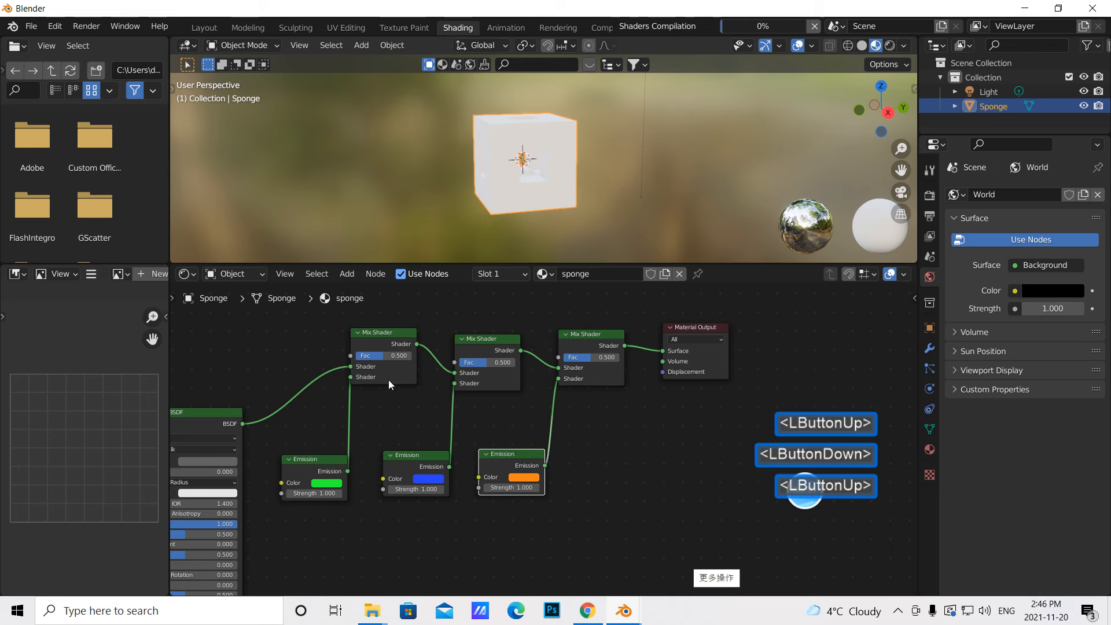
- Add a Math node set to Multiply and place it below the green Emission node
left_click(347, 274)
left_click(361, 293)
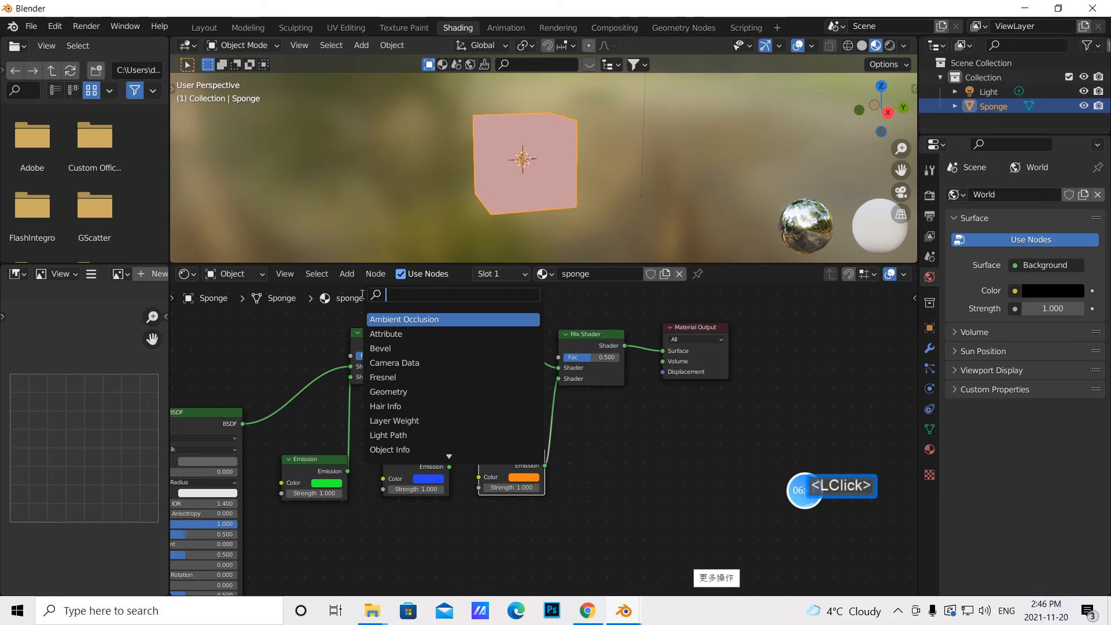
type("math")
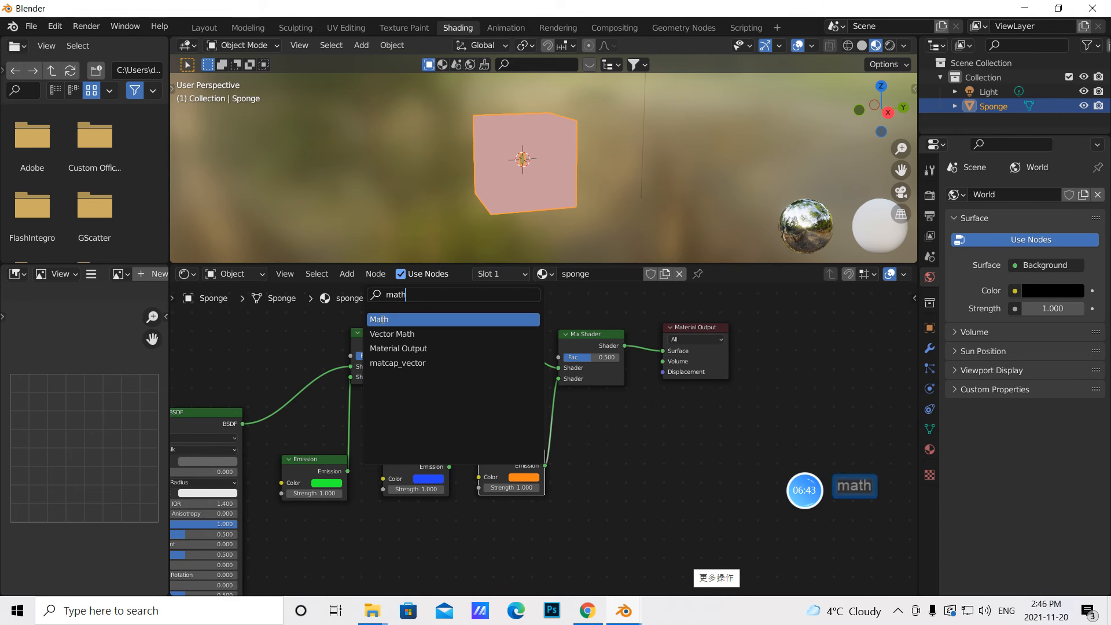
left_click(380, 318)
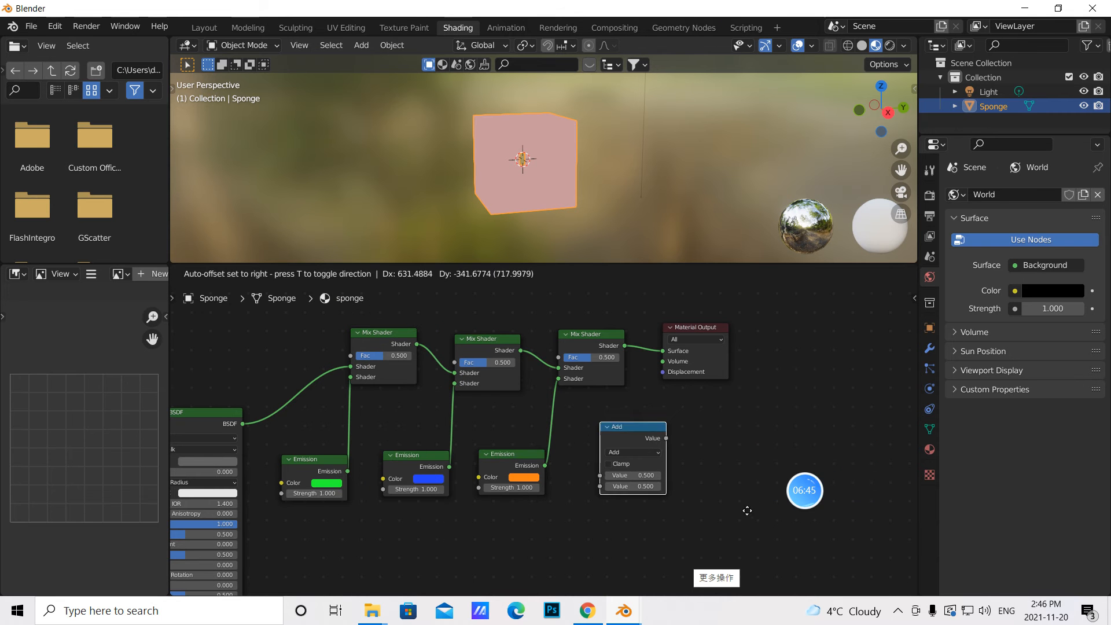
left_click(609, 448)
left_click(657, 455)
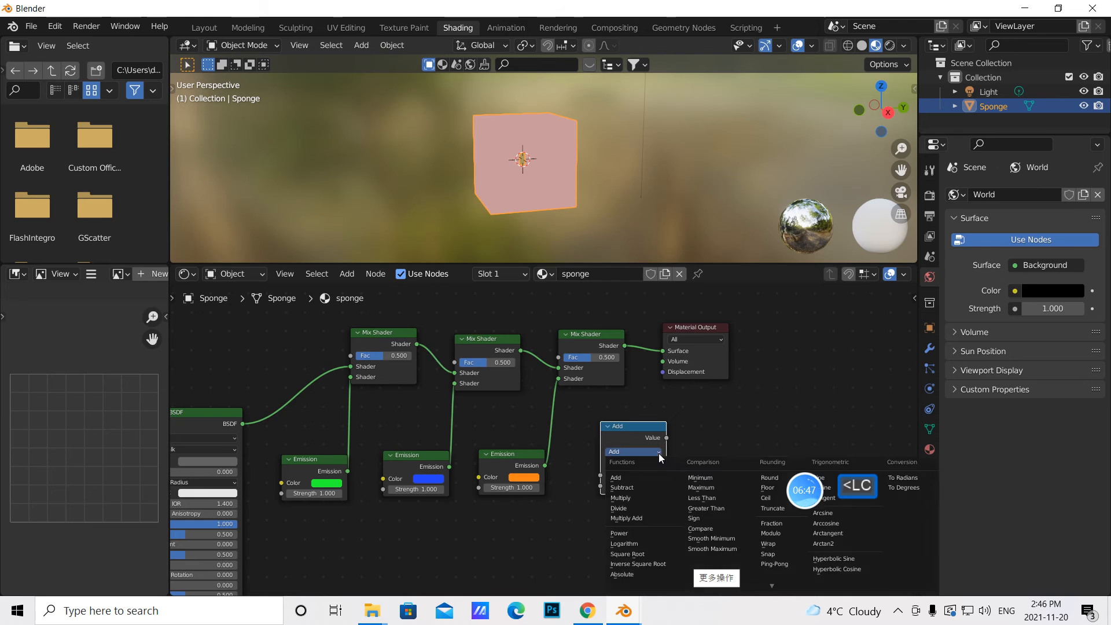
left_click(639, 497)
left_click_drag(634, 444, 290, 535)
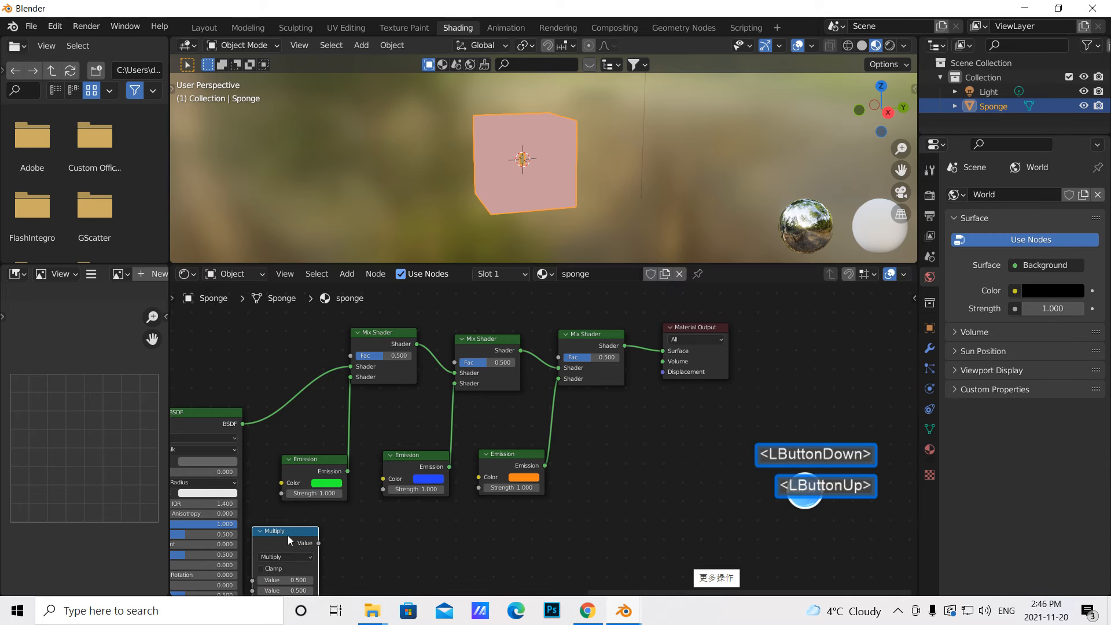
- Set the Multiply node's first value to 200 and link its output to the green Emission's Strength
left_click(280, 581)
key("BackSpace")
key("BackSpace")
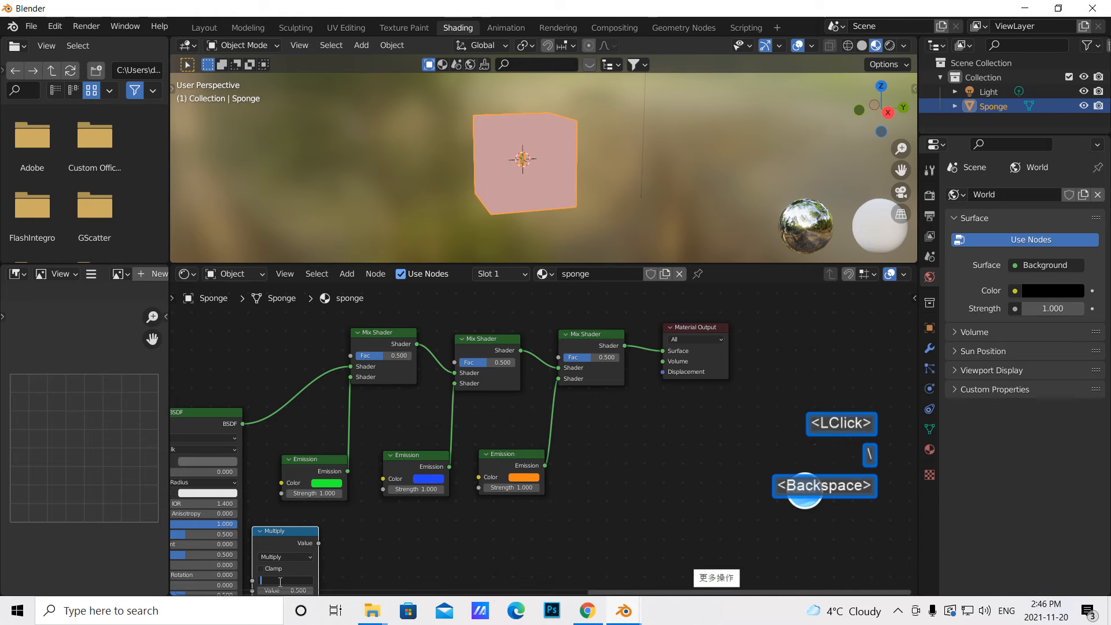
type("200")
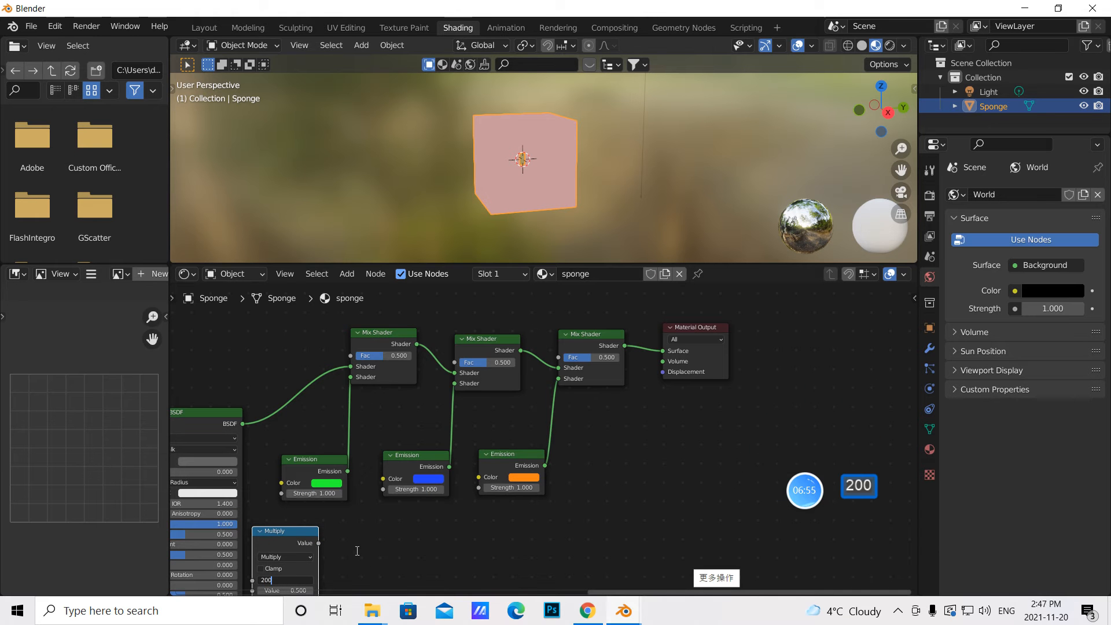
left_click(350, 535)
left_click_drag(280, 491, 264, 539)
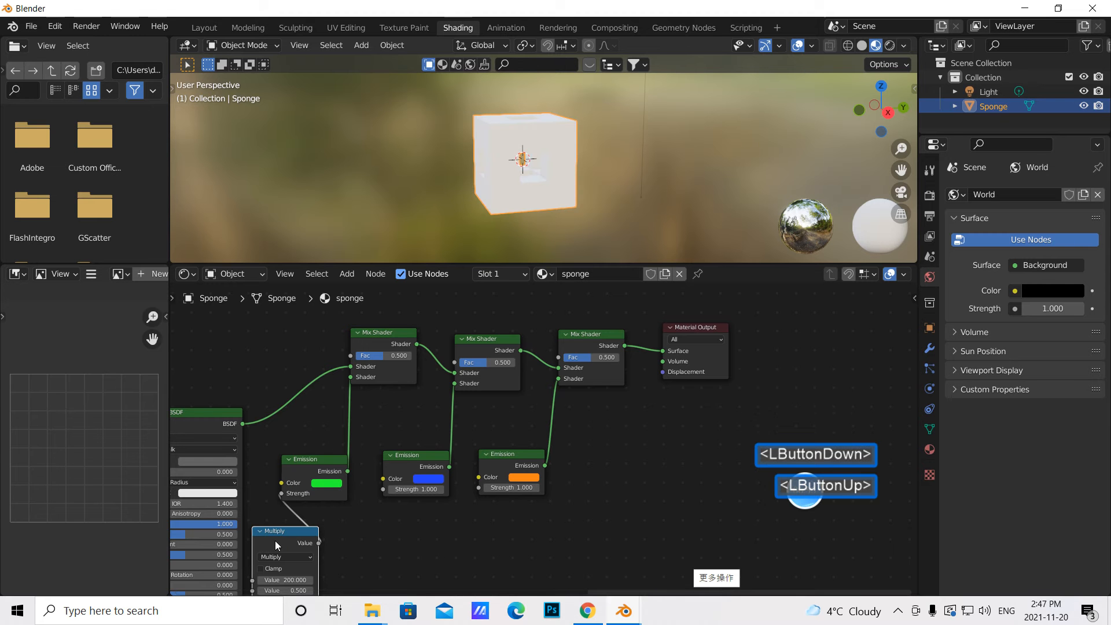
- Duplicate the Multiply node twice and link the copies to the Strength inputs of the blue and orange Emissions
key("shift+d")
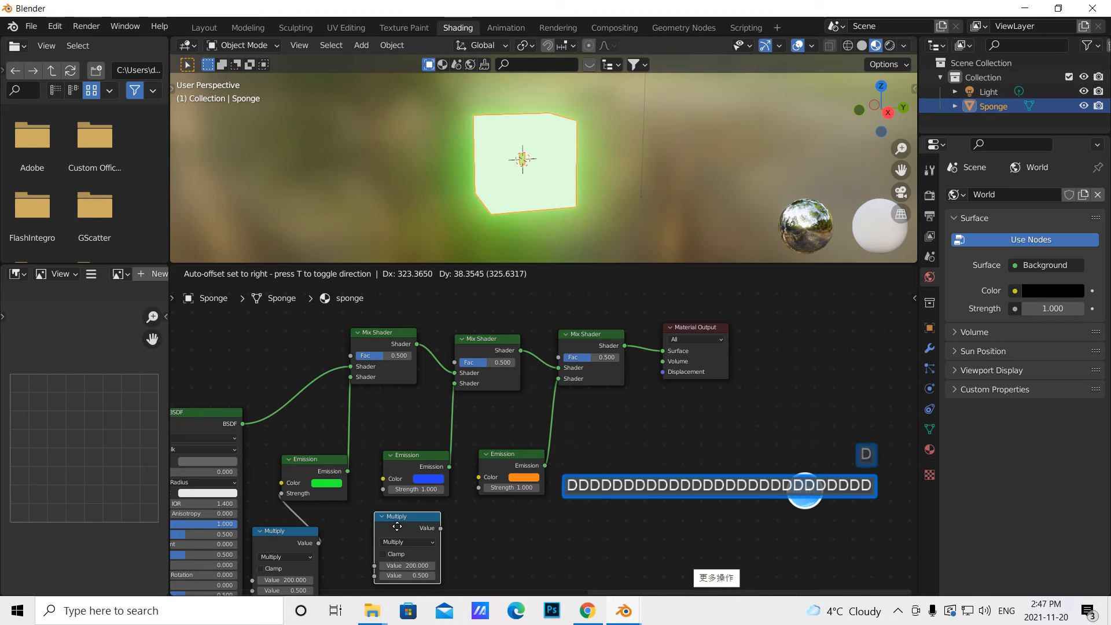
left_click(356, 537)
key("shift+d")
left_click(439, 531)
left_click_drag(383, 489, 400, 538)
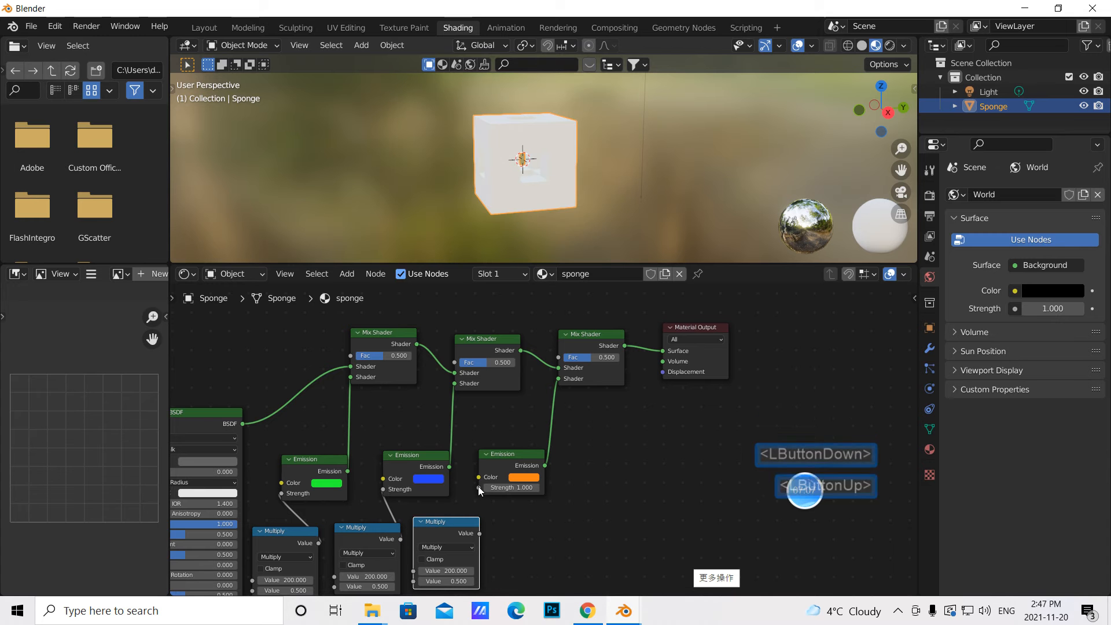
left_click_drag(474, 517, 442, 530)
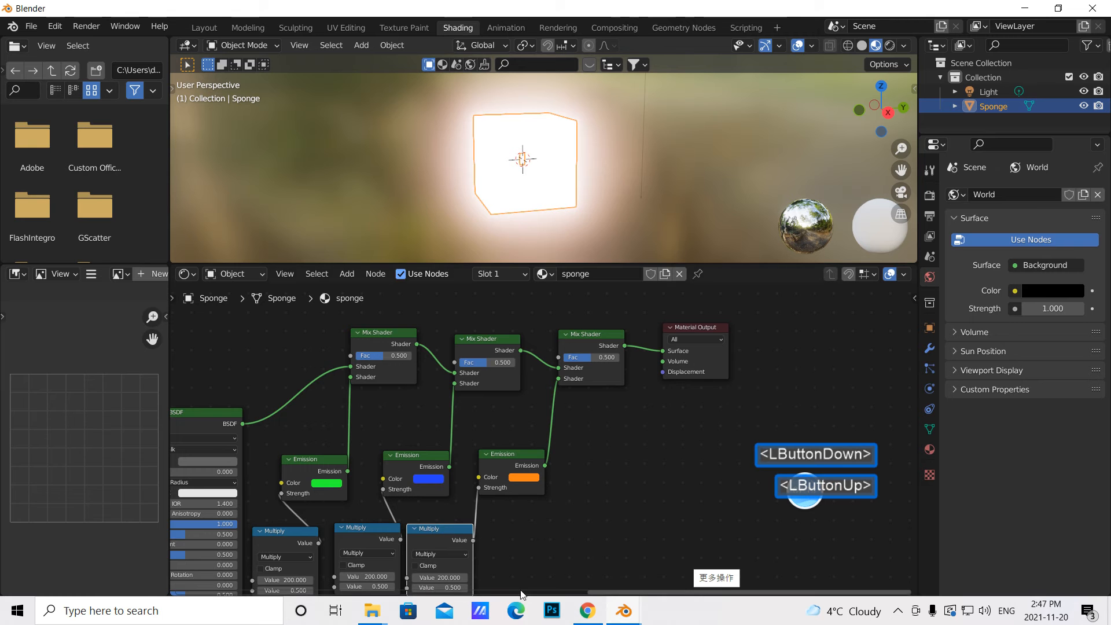
- Add a ColorRamp node above the Principled BSDF, before the first Mix Shader
left_click_drag(610, 592, 486, 578)
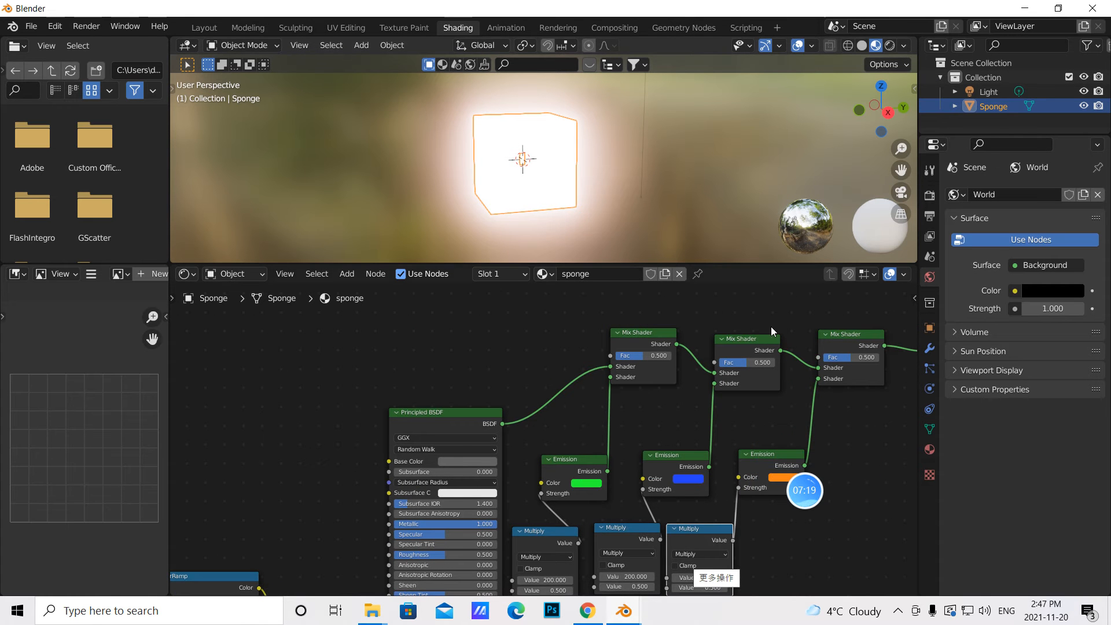
left_click_drag(913, 403, 925, 325)
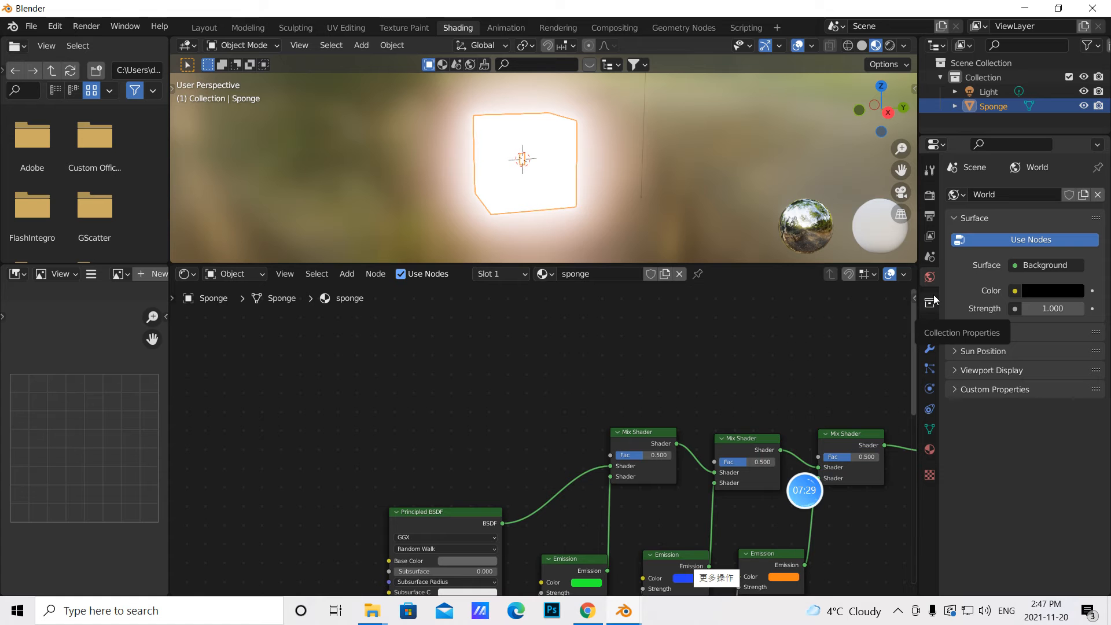
left_click(343, 277)
left_click(360, 290)
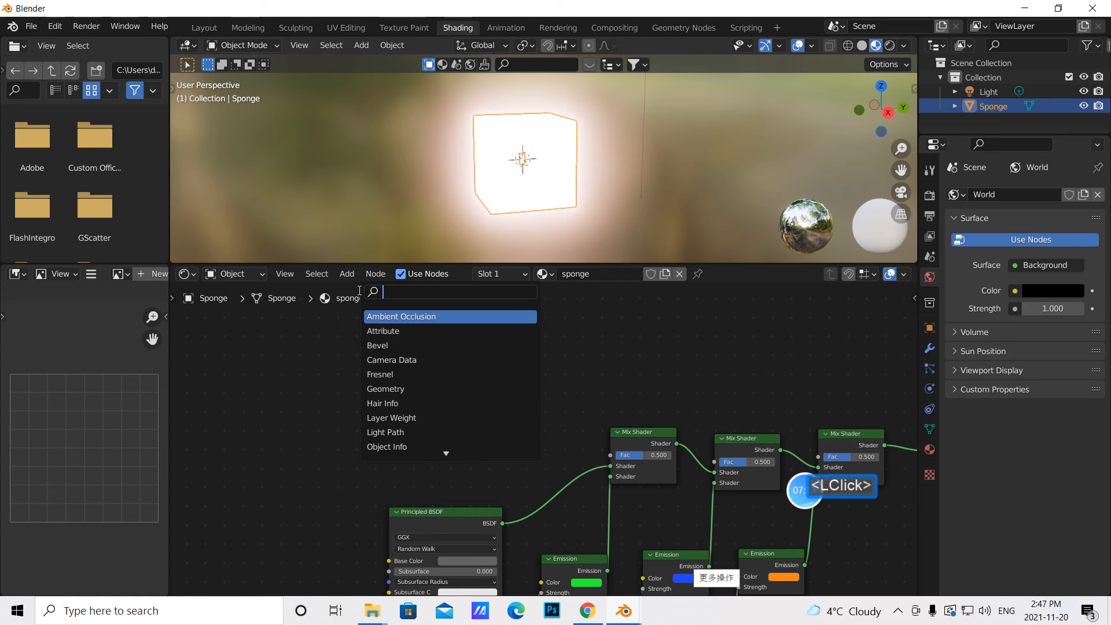
type("color")
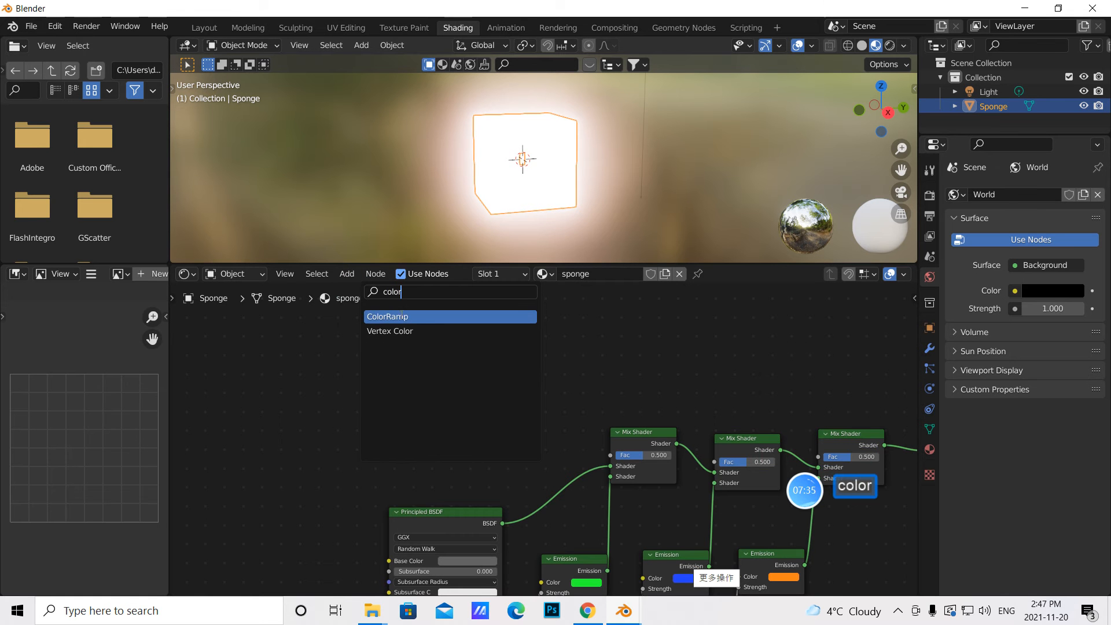
left_click(401, 316)
left_click(518, 429)
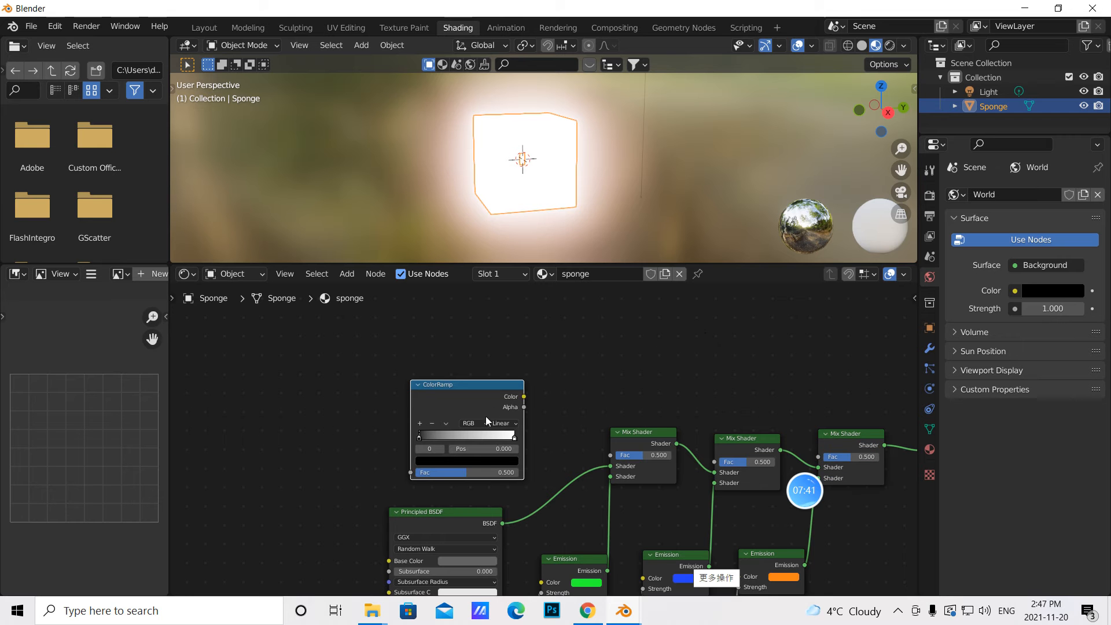
- Set the ColorRamp's black stop position to 0.768 and link its Color output to the first Mix Shader's Fac
left_click(494, 450)
key("BackSpace")
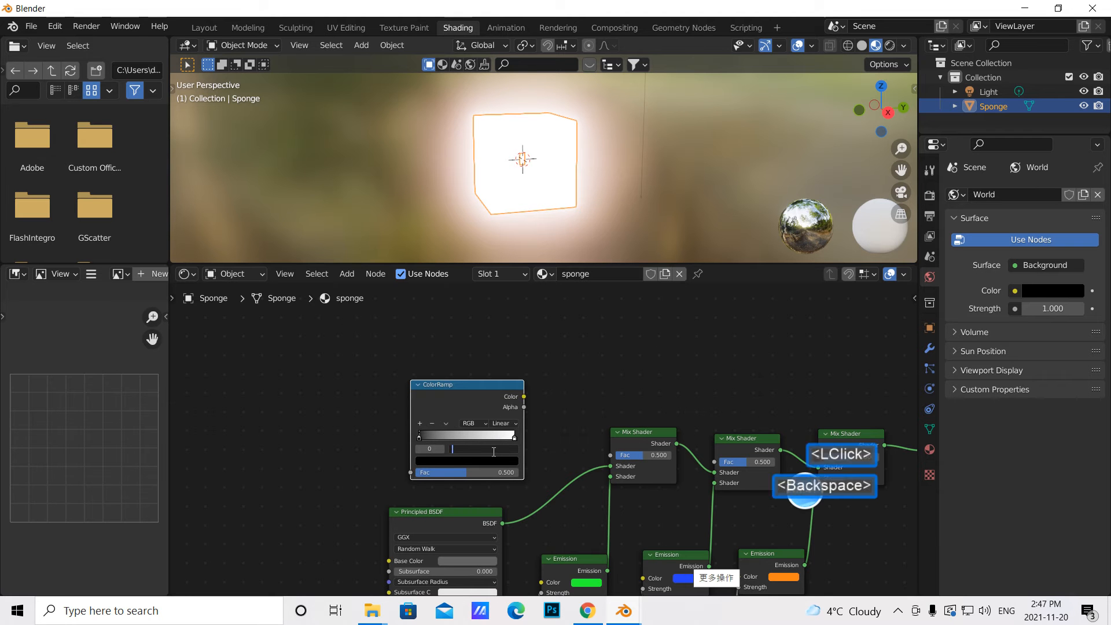
type("0.768")
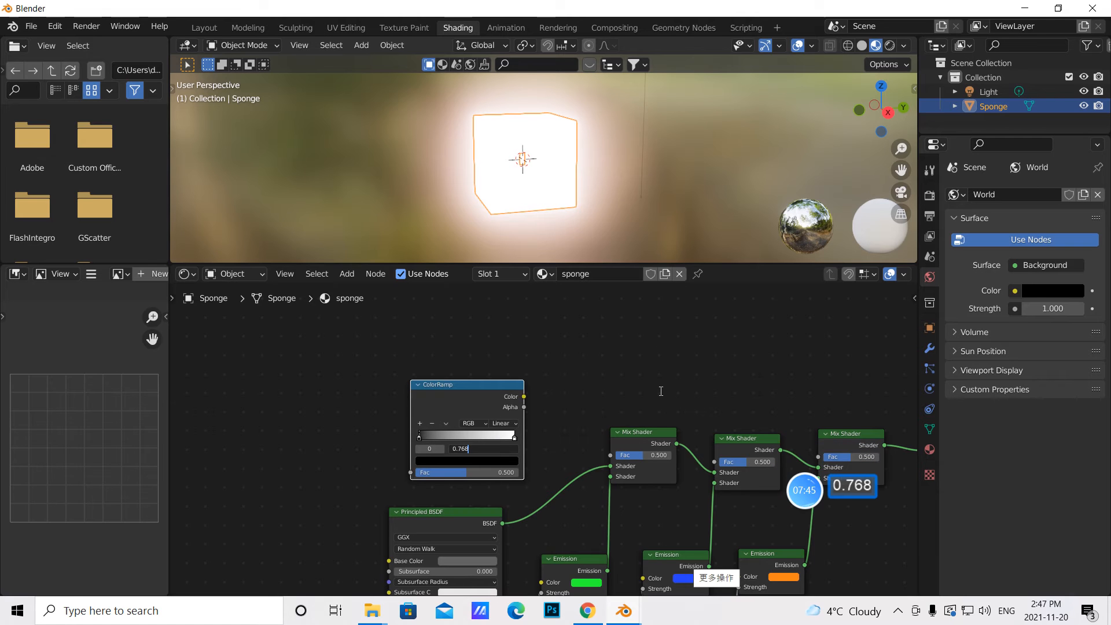
left_click(441, 409)
left_click_drag(523, 396, 532, 401)
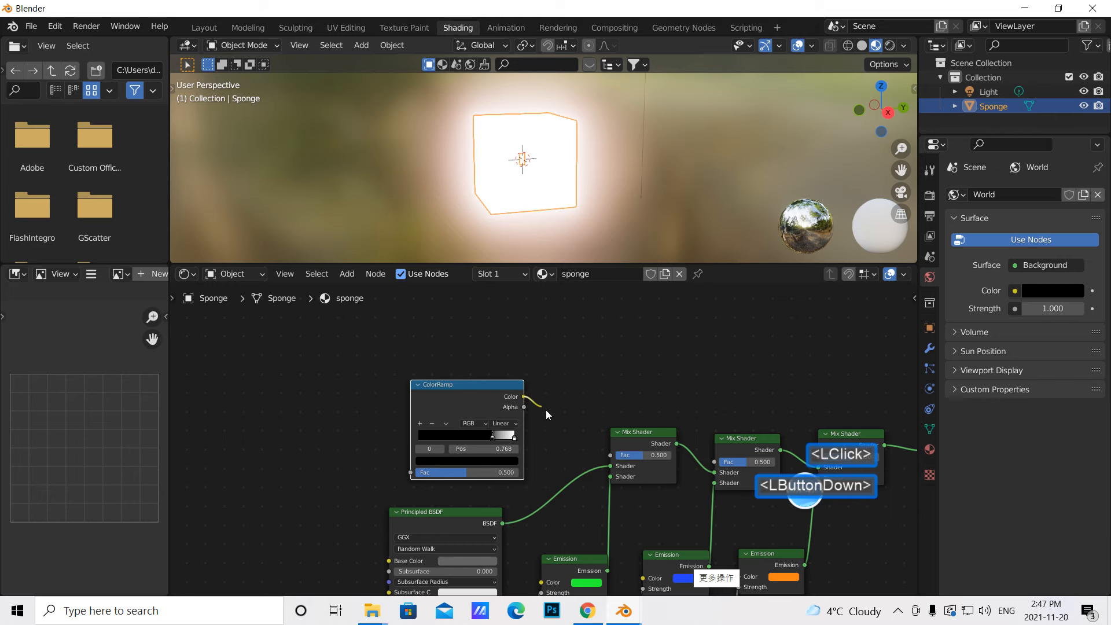
left_click_drag(569, 434, 611, 456)
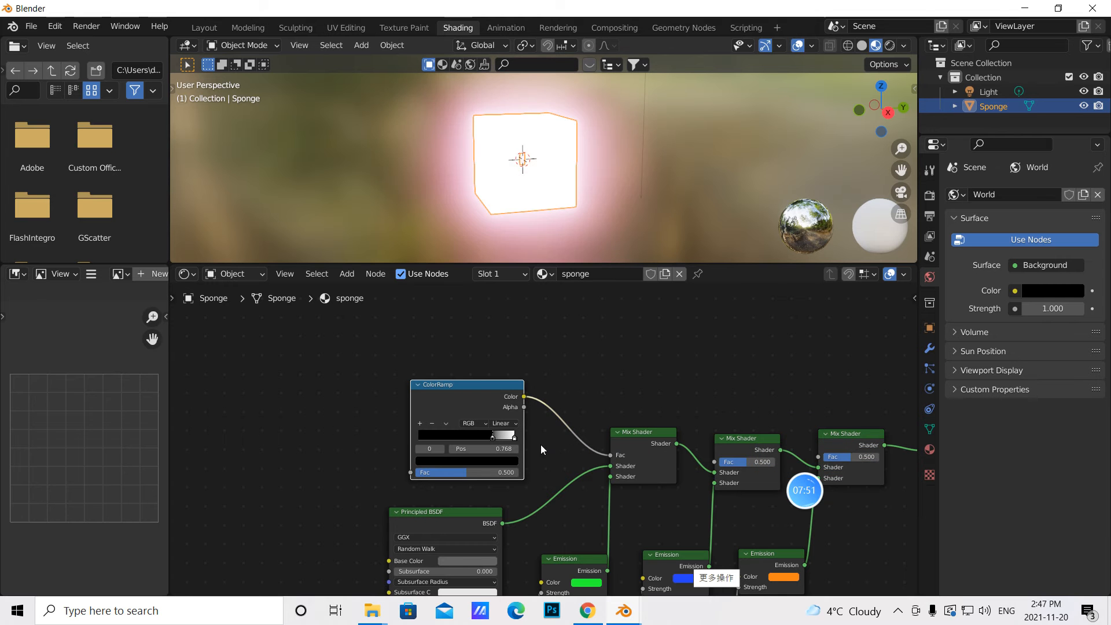
- Add a Brick Texture node beside the ColorRamp and link its Color output to the ColorRamp's Fac
left_click(338, 273)
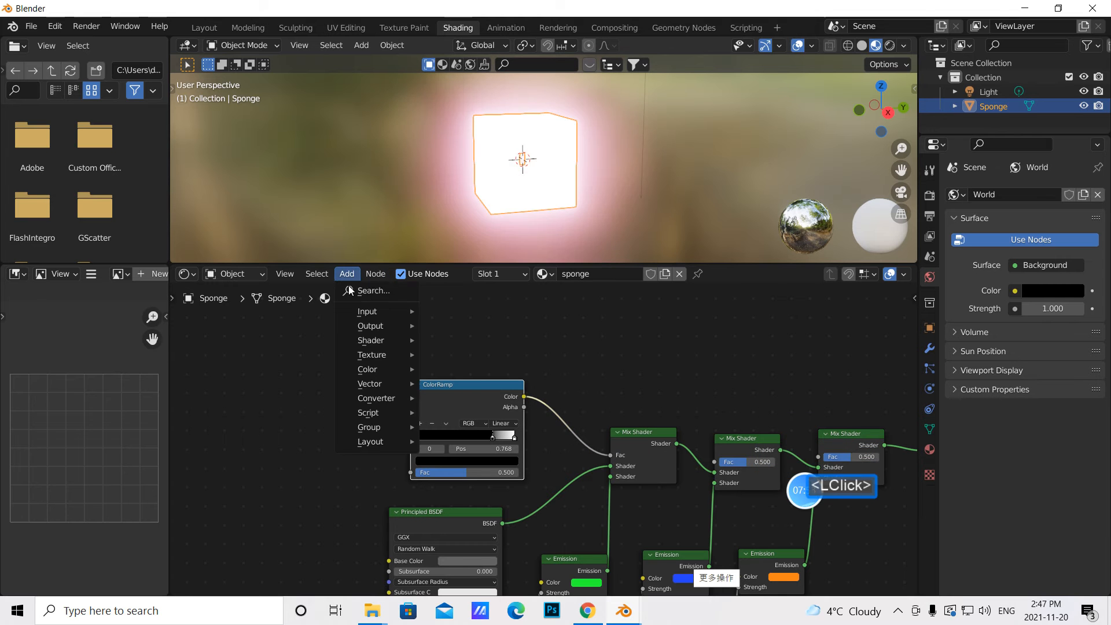
left_click(356, 295)
type("bri")
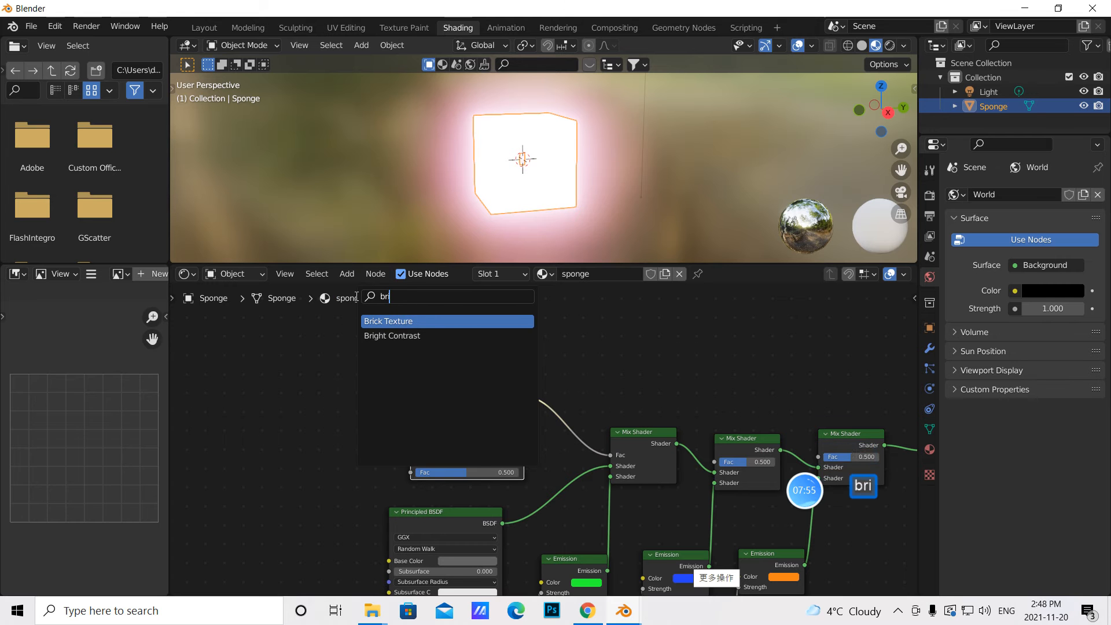
key("BackSpace")
type("ick")
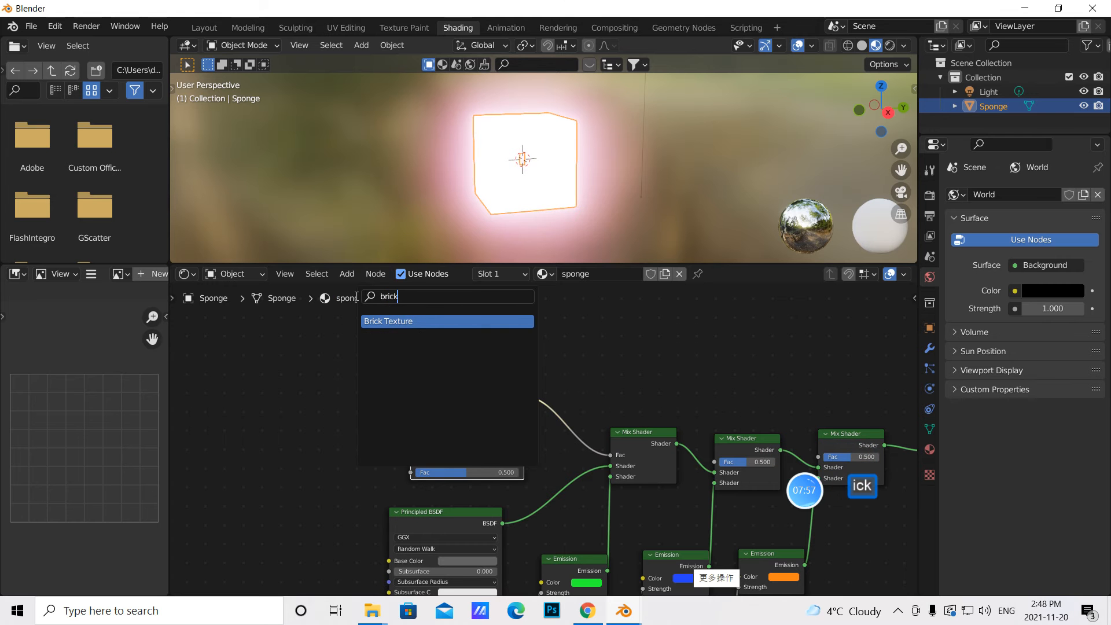
left_click(403, 317)
left_click(367, 339)
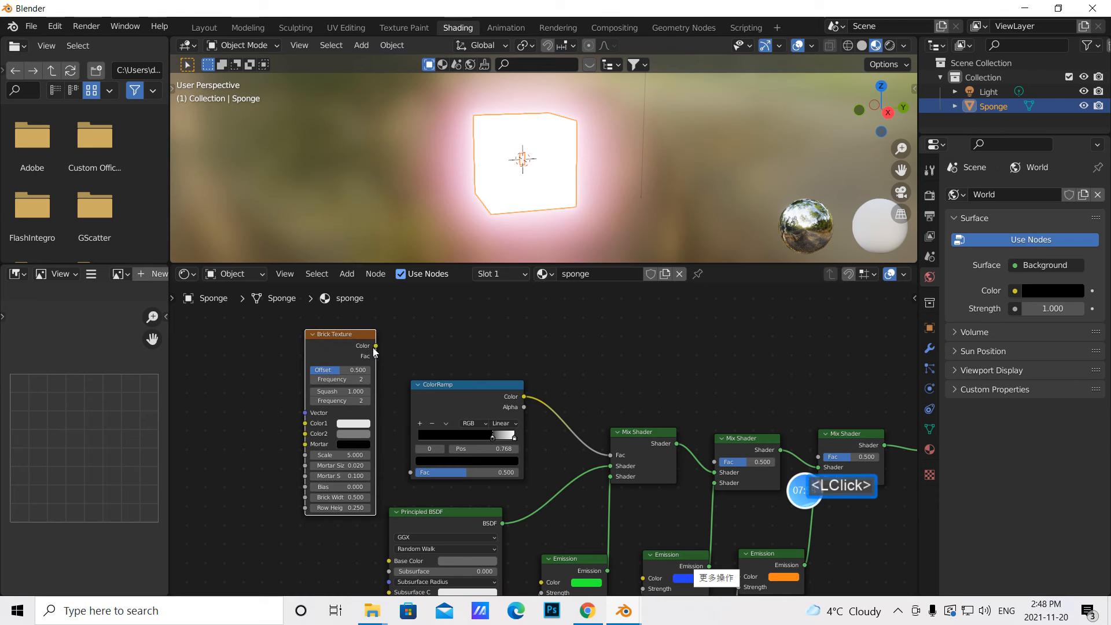
left_click_drag(376, 345, 409, 472)
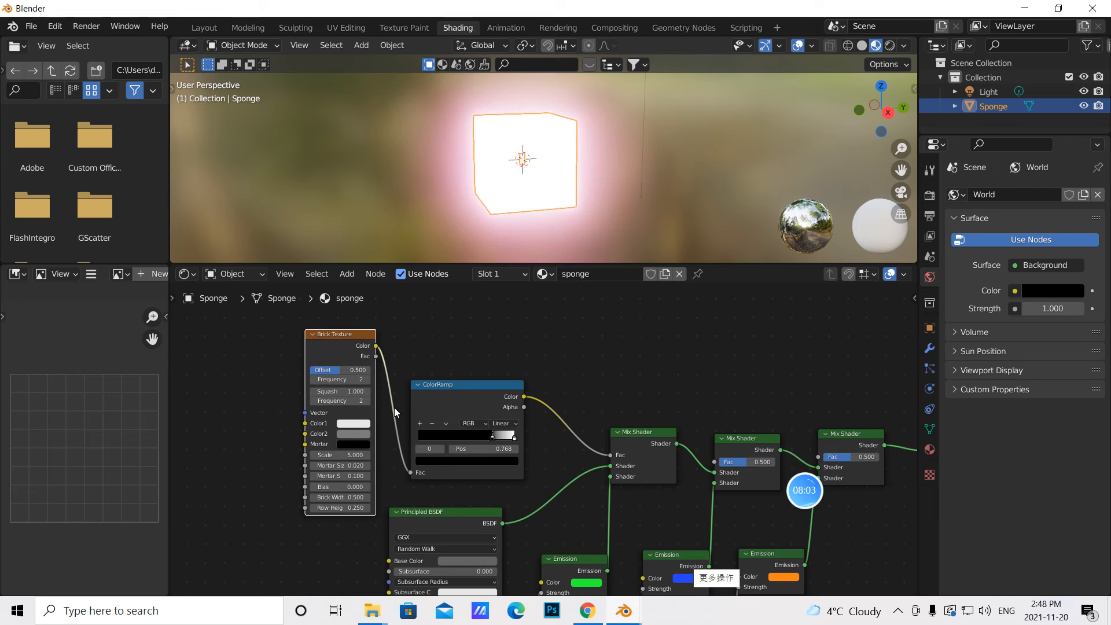
- Add Mapping and Texture Coordinate nodes to the Brick Texture with Node Wrangler, then move both slightly up
left_click(328, 345)
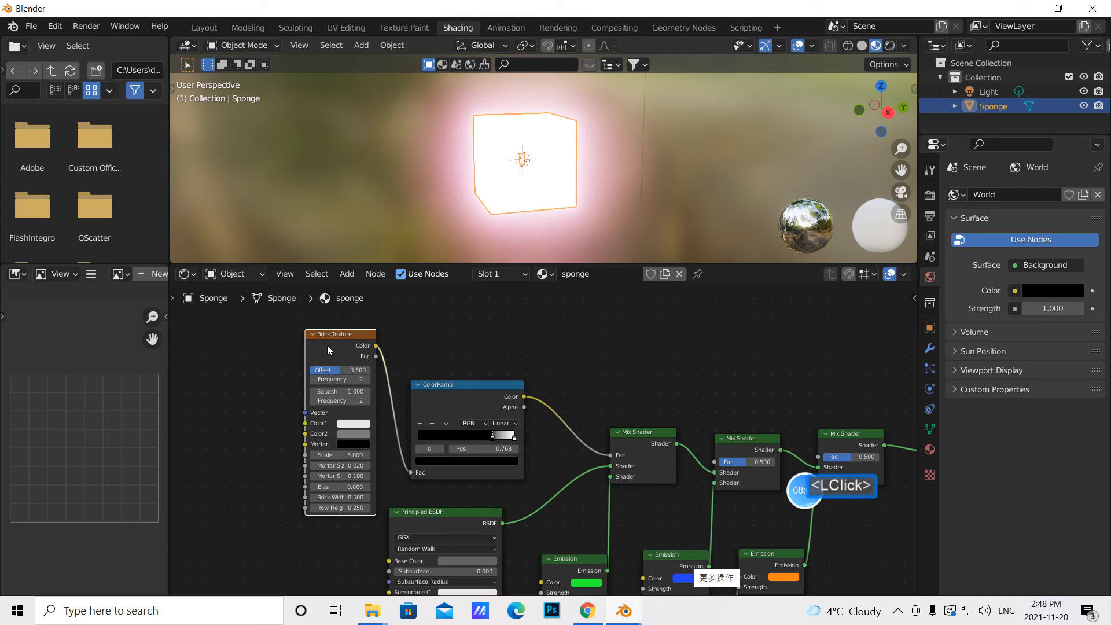
key("ctrl+t")
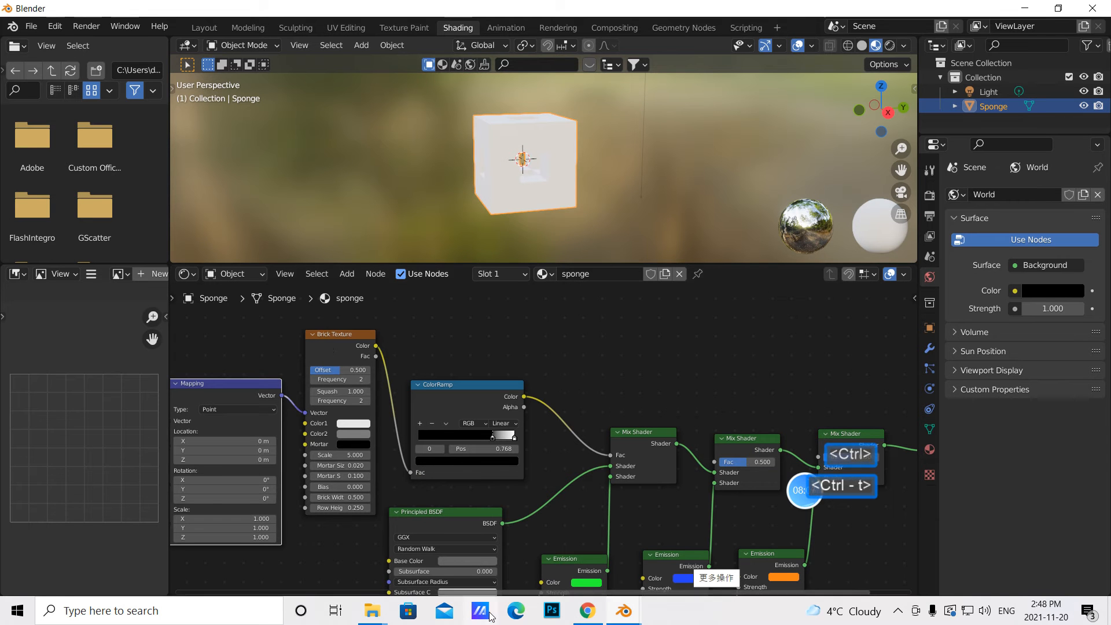
left_click_drag(514, 591, 387, 579)
left_click(417, 395)
left_click_drag(436, 405, 417, 376)
left_click_drag(301, 405, 281, 365)
- Duplicate the Texture Coordinate, Mapping, Brick Texture and ColorRamp chain and place the copy above the original
left_click(269, 377)
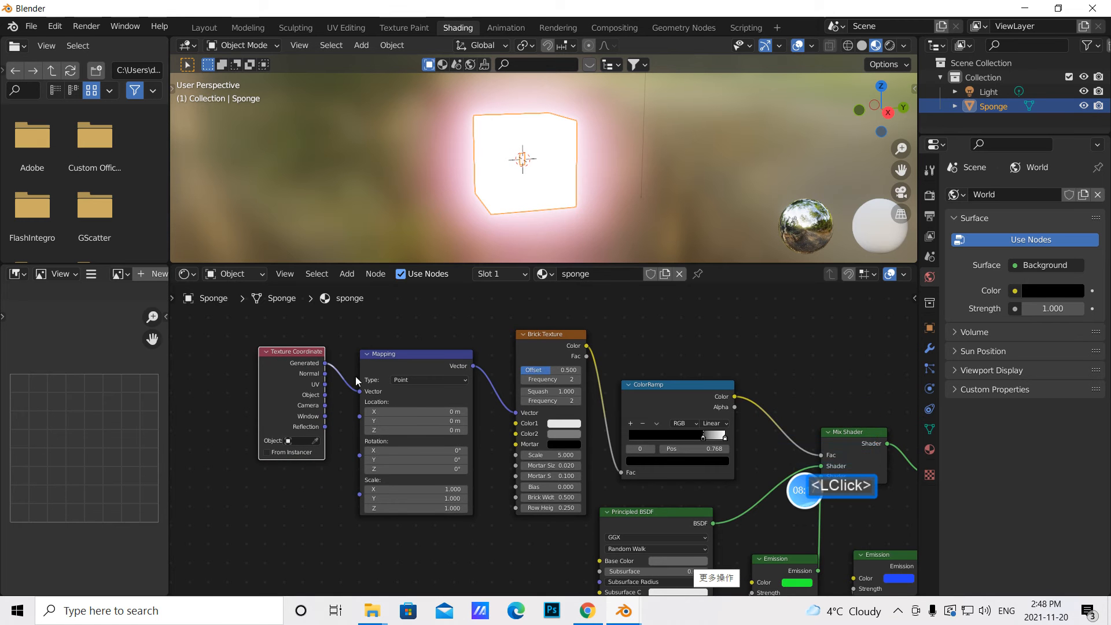
left_click(373, 369, "shift")
left_click(529, 356, "shift")
left_click(652, 401, "shift")
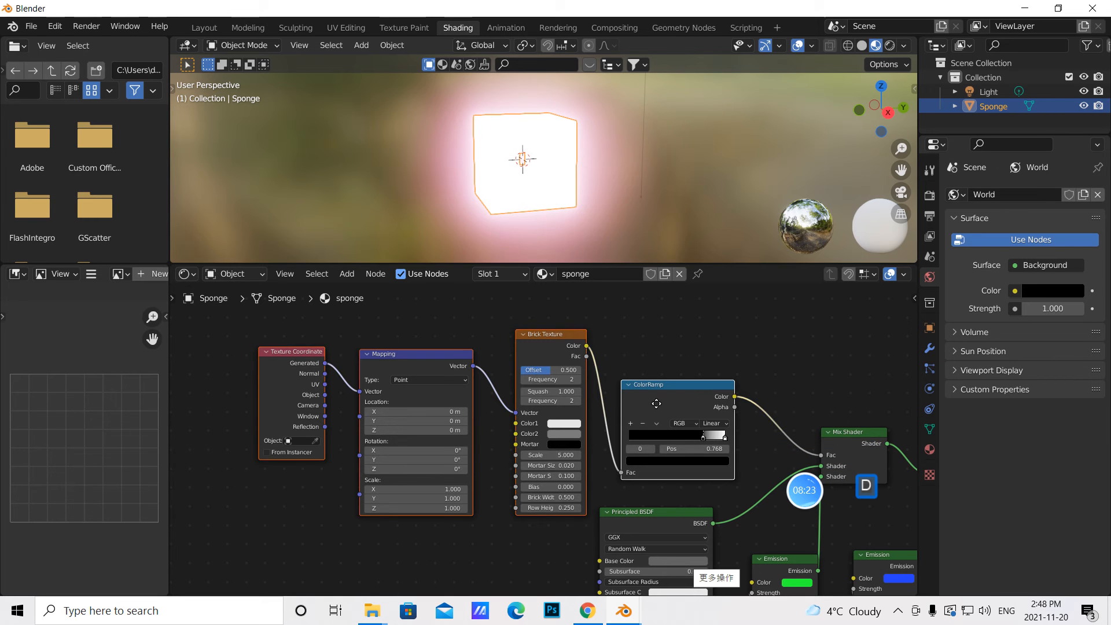
key("shift+d")
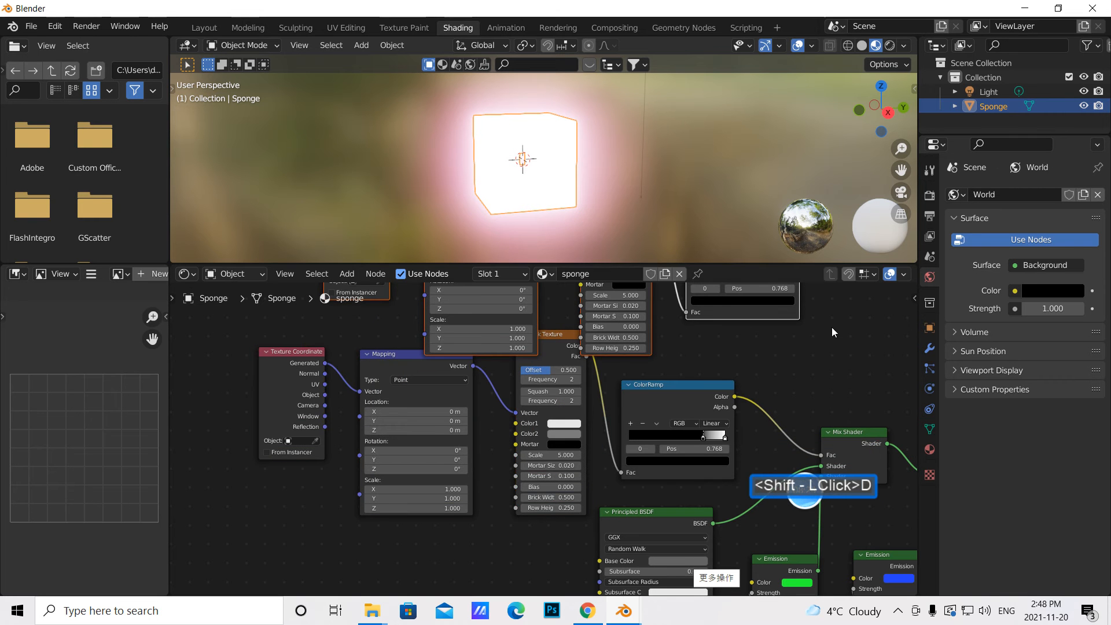
- Link the duplicated ColorRamp's Color output to the middle Mix Shader's Fac
left_click_drag(911, 383, 915, 342)
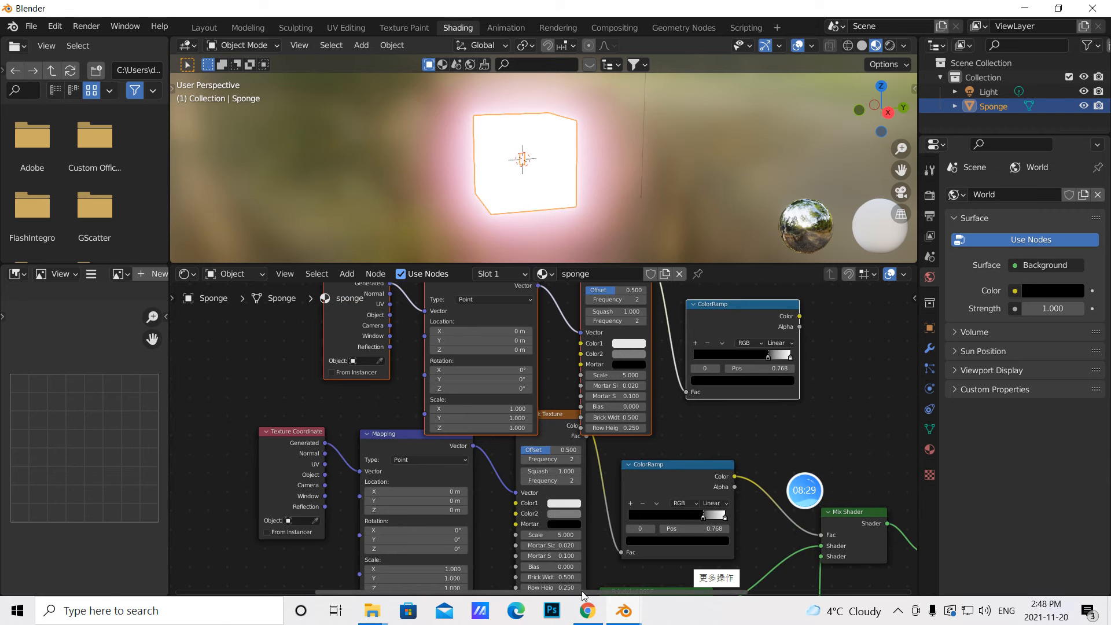
left_click_drag(473, 594, 590, 366)
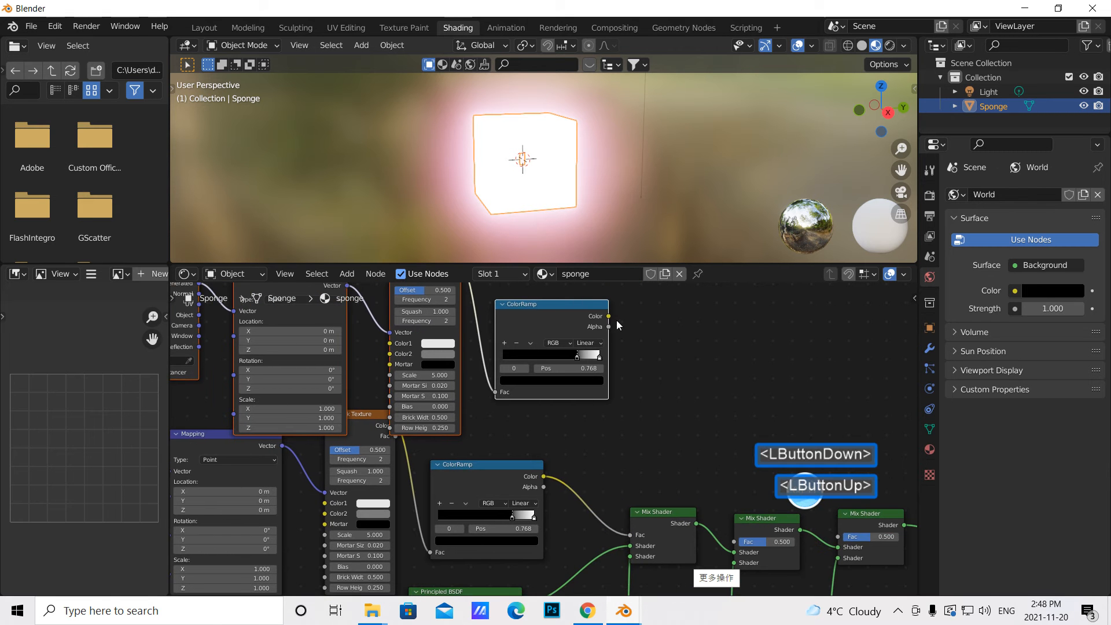
left_click_drag(609, 317, 669, 357)
left_click_drag(726, 490, 736, 541)
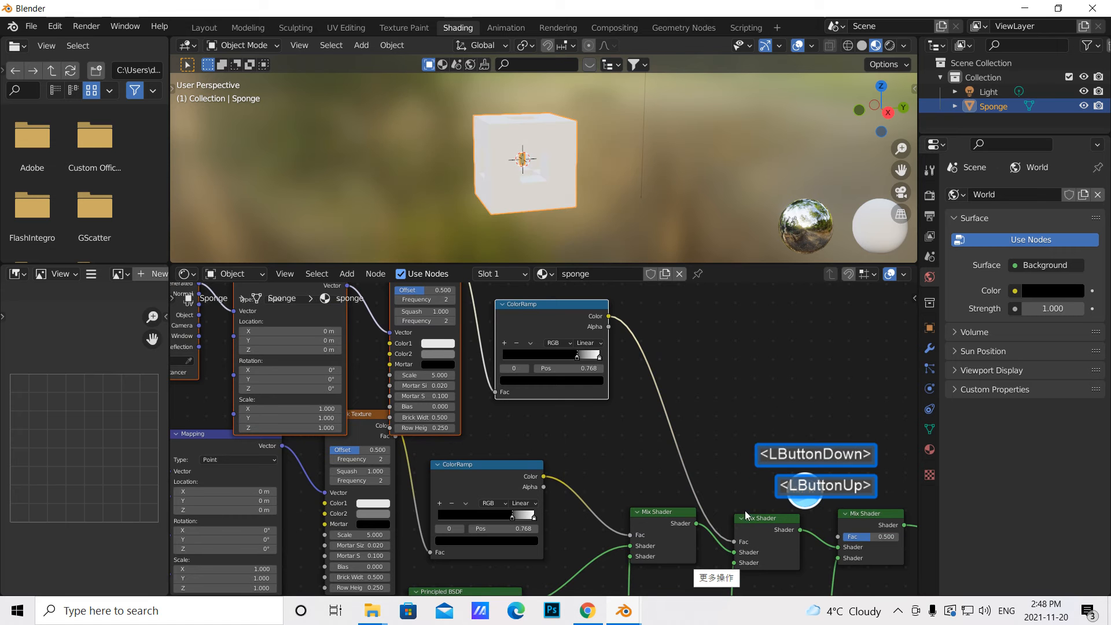
- Set the duplicated ColorRamp's stop position to 0.707 and the scale of its Brick Texture to 10
left_click(582, 371)
key("BackSpace")
type("0.707")
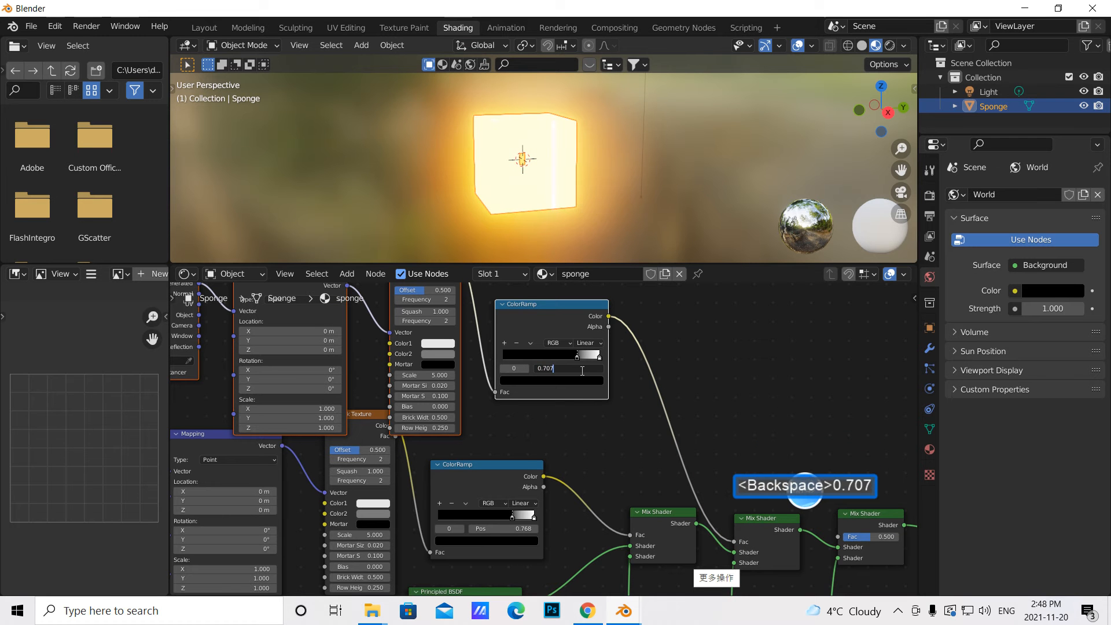
left_click(731, 389)
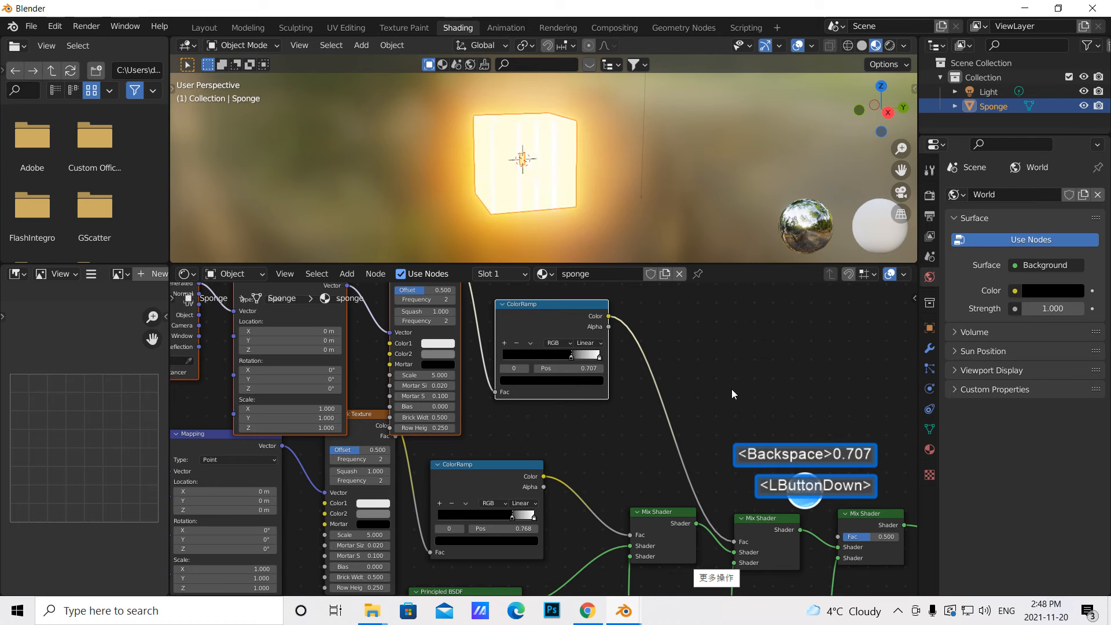
left_click(429, 375)
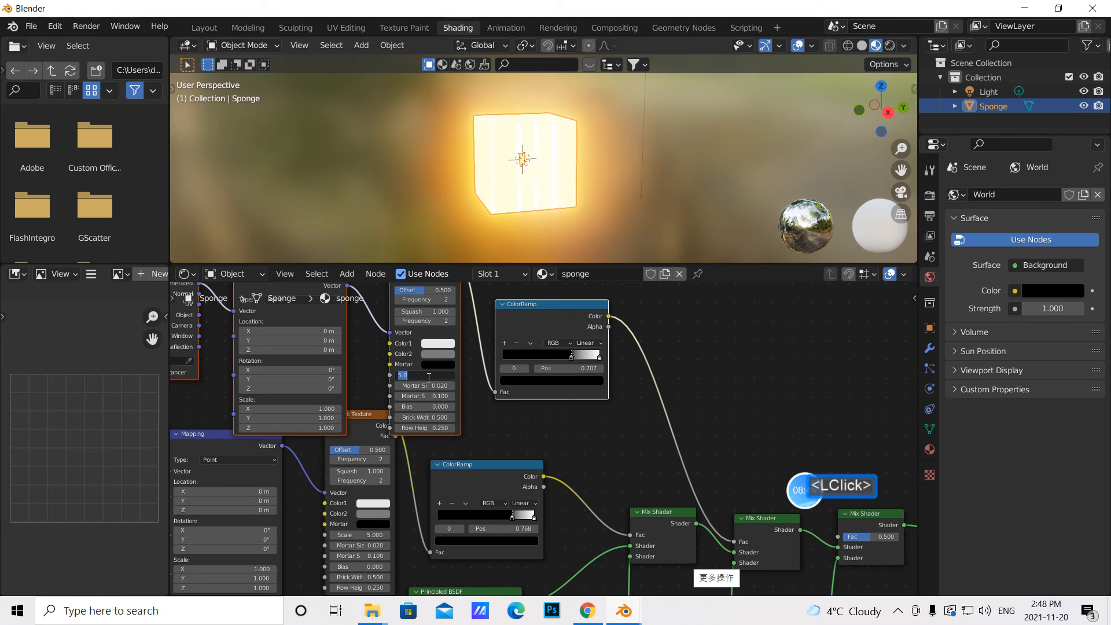
key("BackSpace")
type("10")
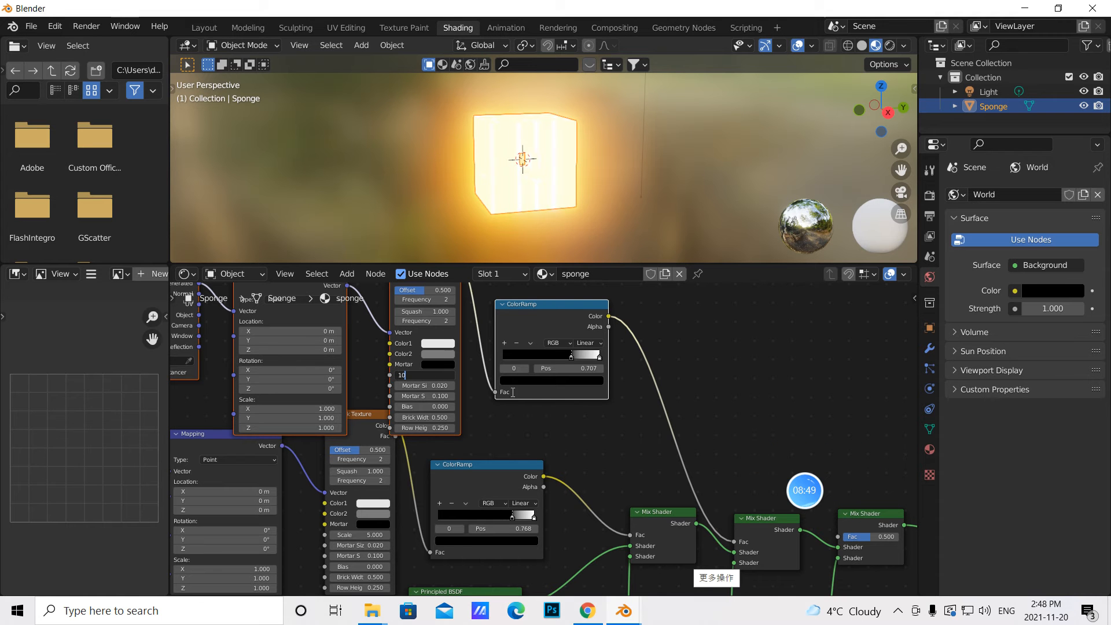
left_click(494, 431)
- Duplicate the selected Texture Coordinate, Mapping, Brick Texture and ColorRamp chain again and place the copy above it
left_click_drag(911, 383, 921, 344)
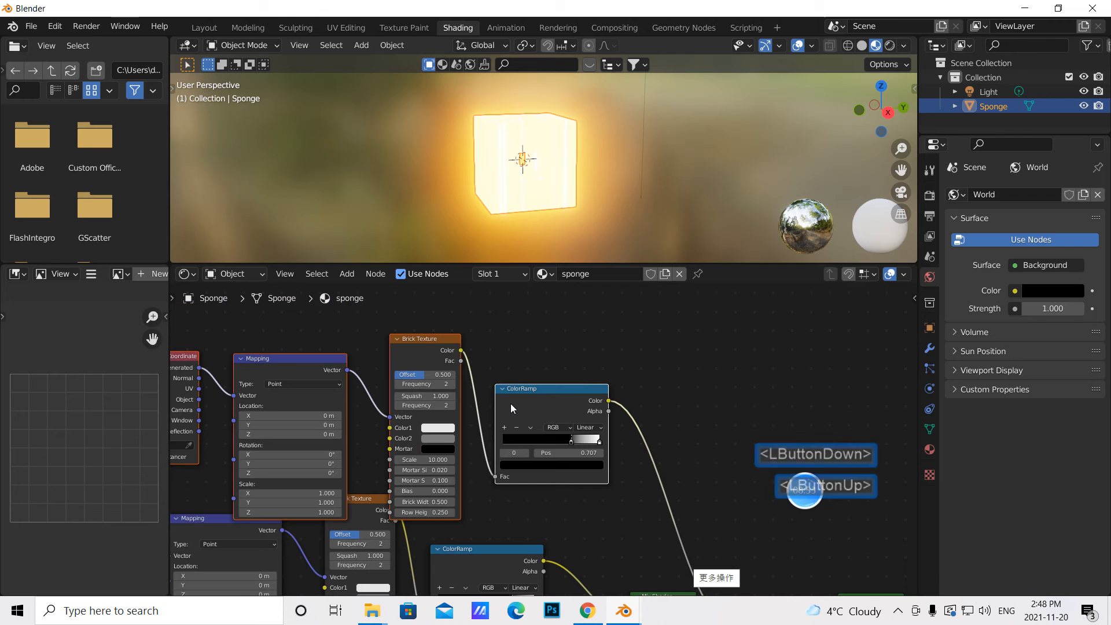
key("shift+d")
left_click(765, 557, "shift")
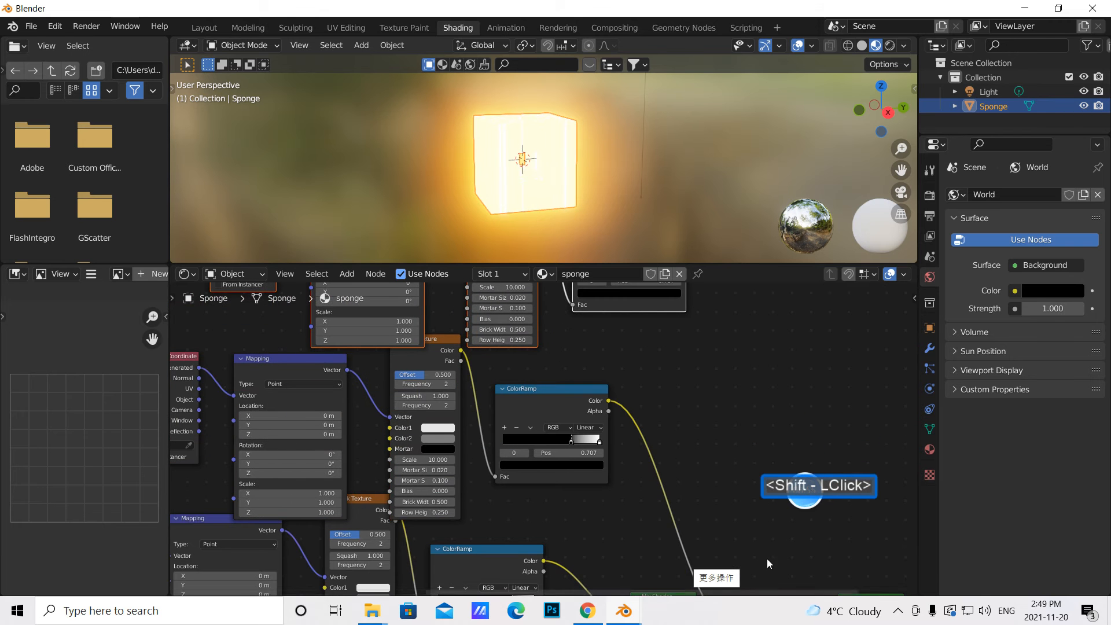
- Move the last Mix Shader up and link the newest ColorRamp's Color output to its Fac
left_click_drag(913, 383, 912, 432)
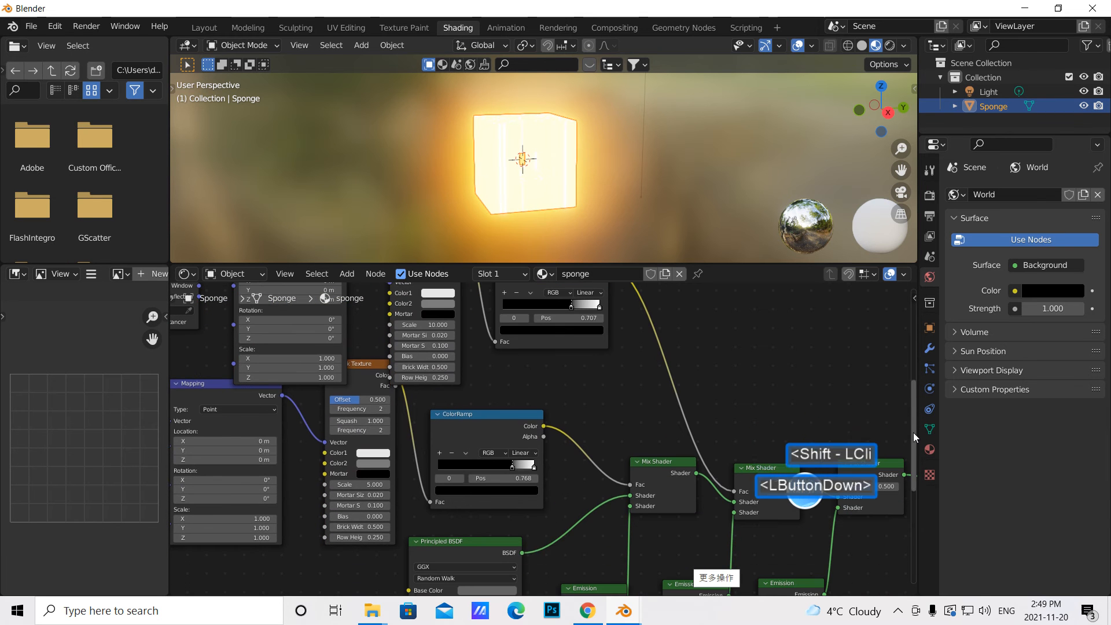
left_click(859, 464)
left_click_drag(860, 464, 854, 333)
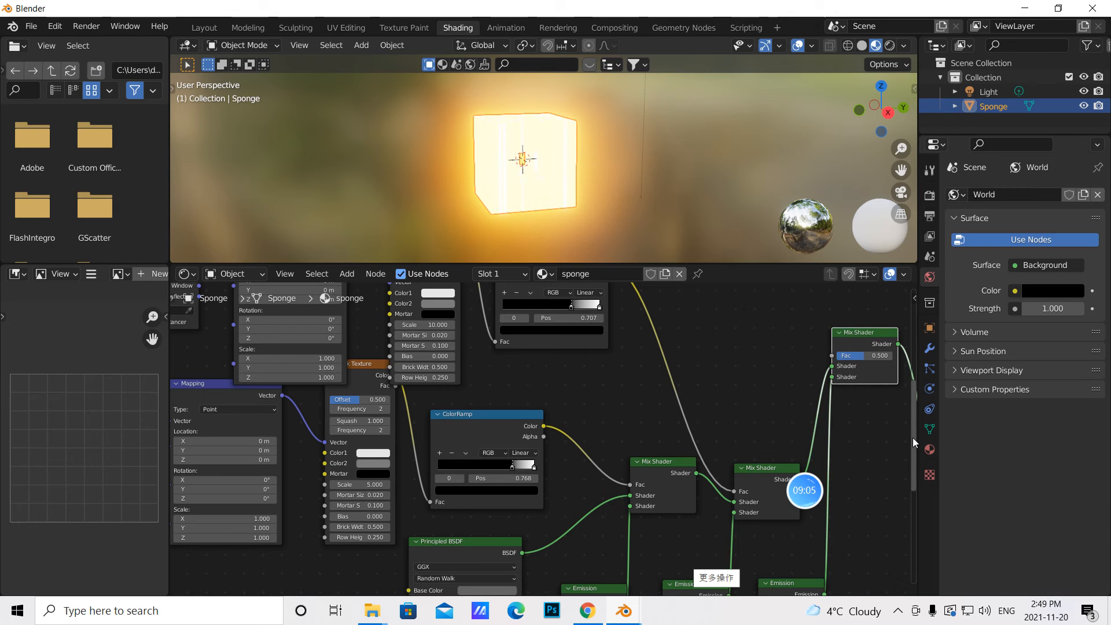
left_click_drag(912, 438, 914, 370)
left_click_drag(686, 287, 831, 550)
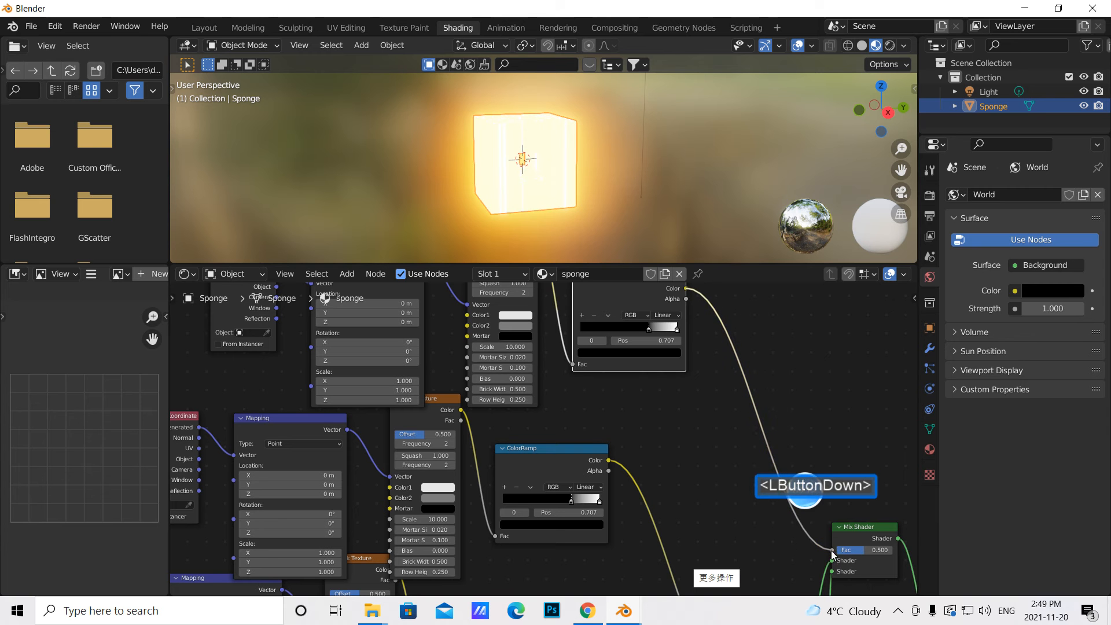
- Set the newest ColorRamp's stop position to 0.699 and view the sponge close up from above
left_click(666, 341)
key("BackSpace")
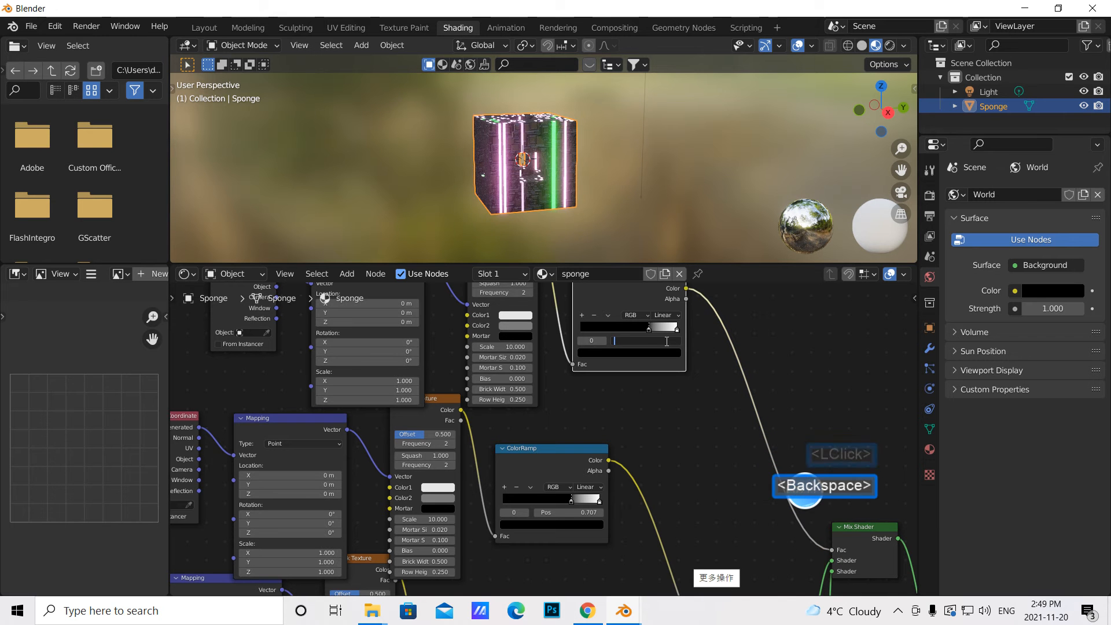
type("0.6")
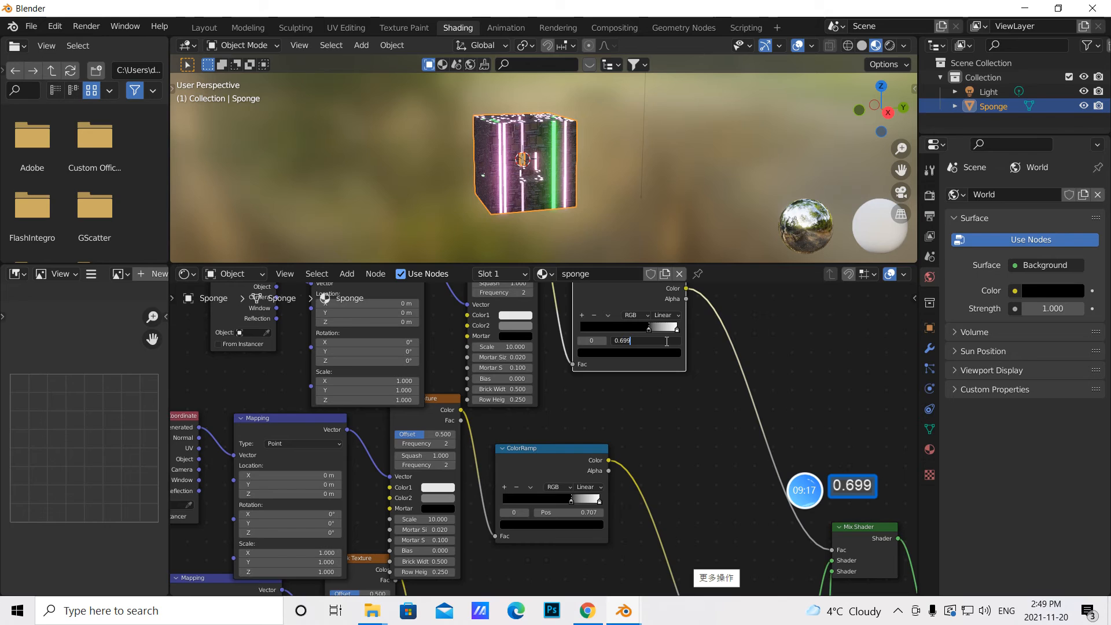
type("99")
left_click(693, 399)
middle_click_drag(659, 173, 636, 141)
scroll(634, 105, "up", 3)
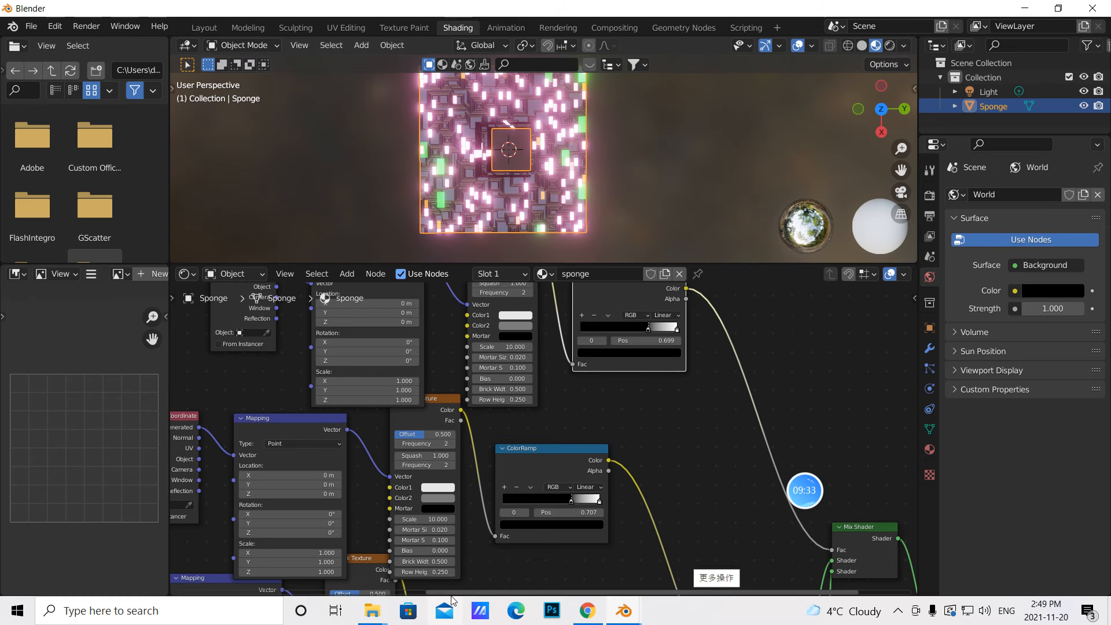
- Split a Timeline area off below the node editor and enlarge both areas
mouse_move(467, 592)
left_mouse_down()
mouse_move(352, 566)
mouse_move(446, 591)
left_mouse_up()
left_click_drag(914, 397, 909, 364)
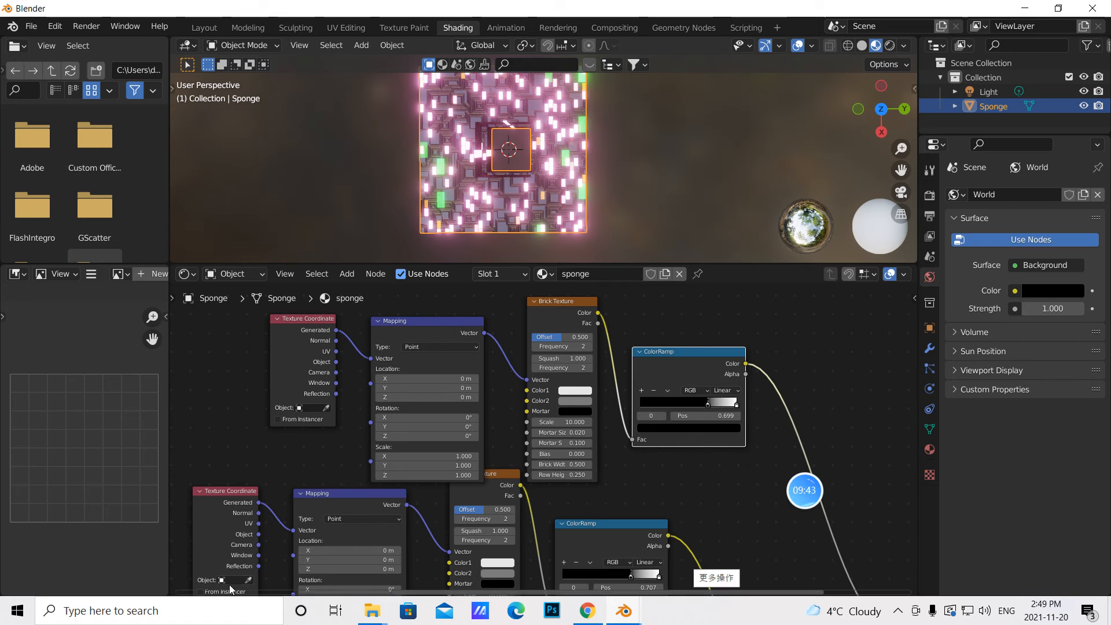
left_click_drag(172, 591, 174, 545)
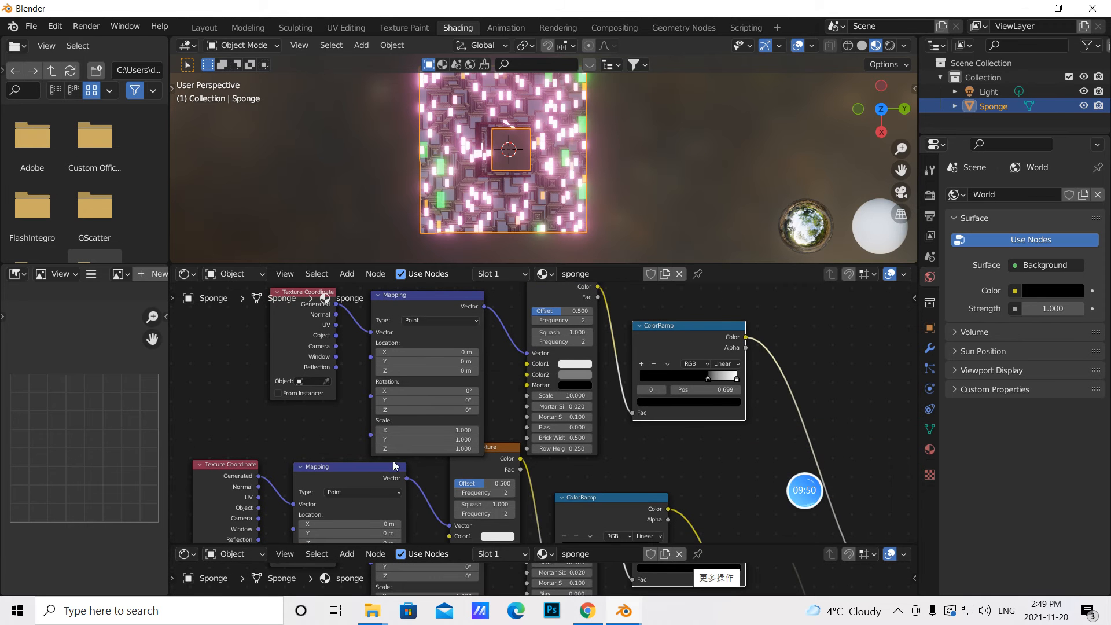
left_click(185, 554)
left_click(384, 426)
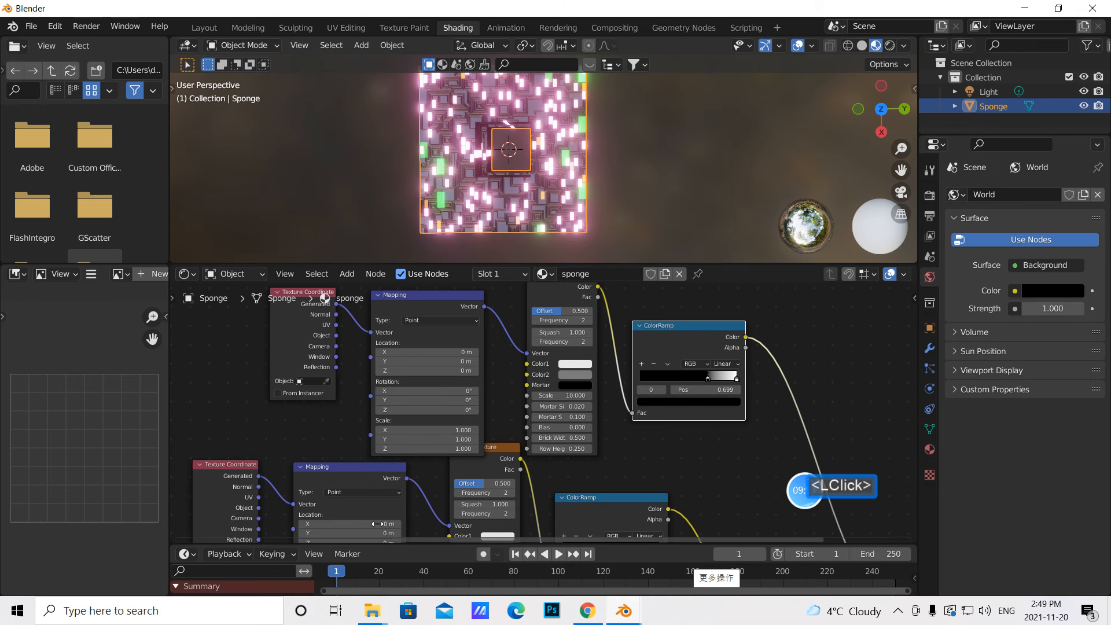
left_click_drag(421, 544, 421, 528)
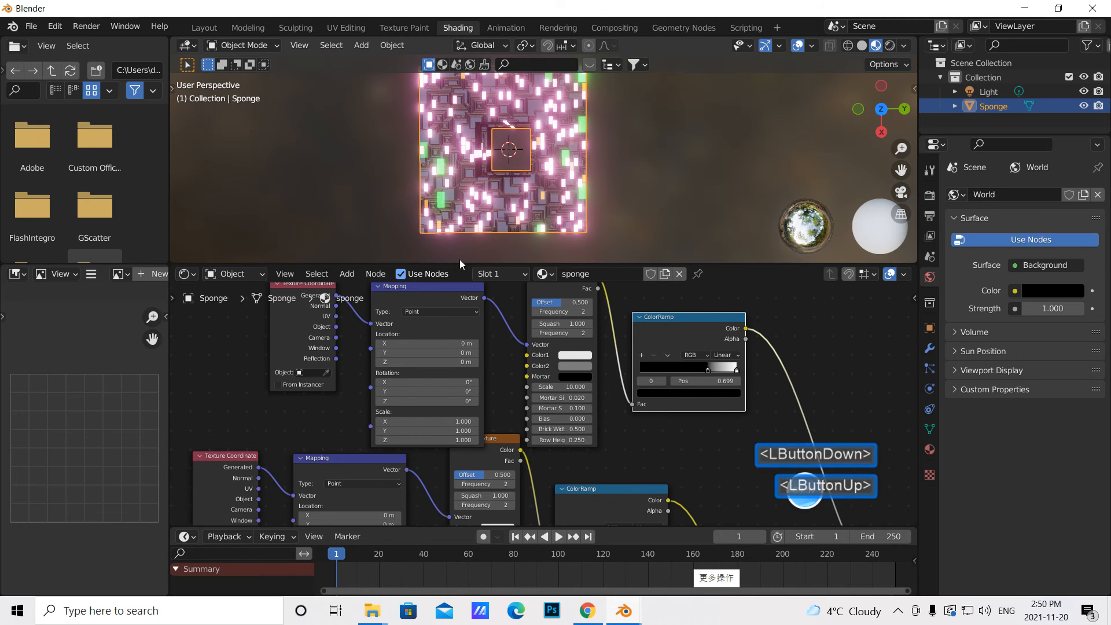
left_click_drag(460, 265, 450, 213)
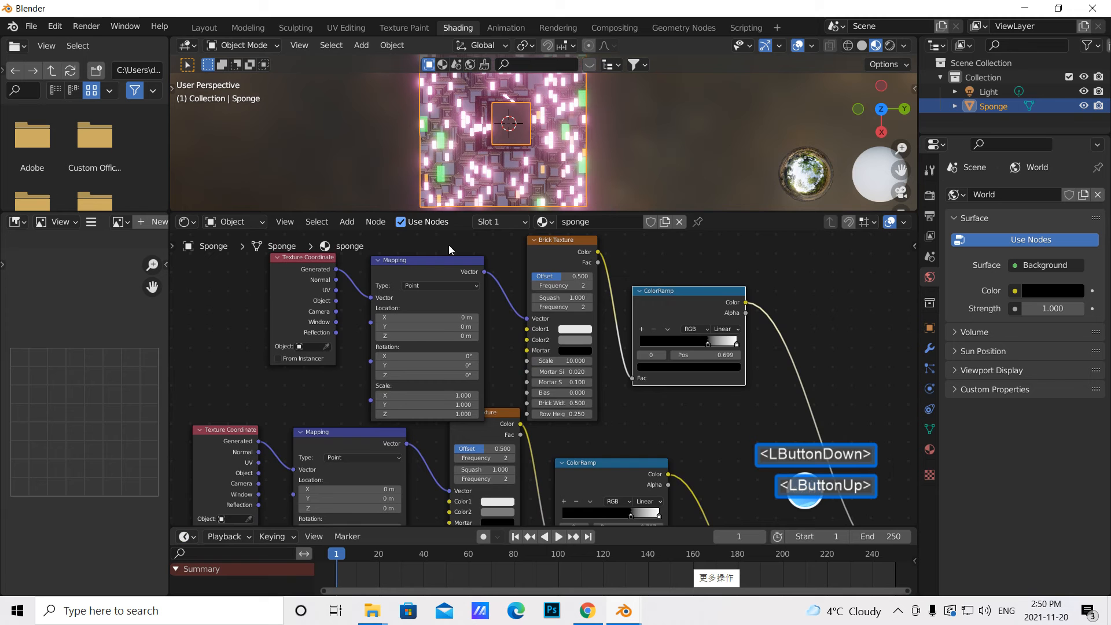
- Move the topmost Mapping node up and keyframe its Location at frame 1
left_click_drag(424, 265, 420, 329)
left_click_drag(912, 294, 914, 318)
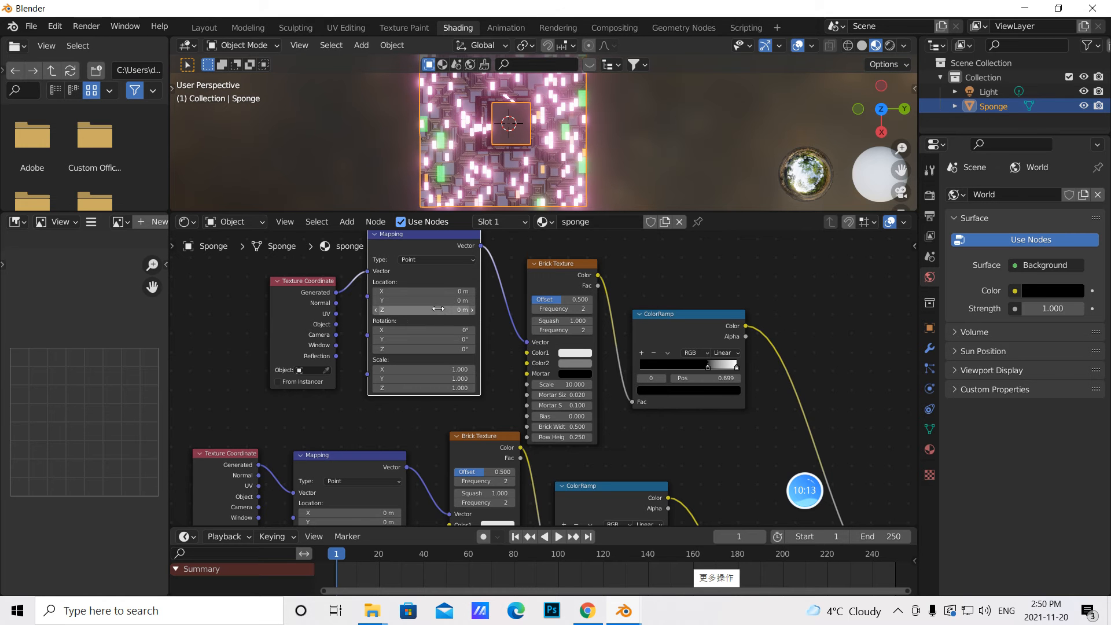
right_click(444, 291)
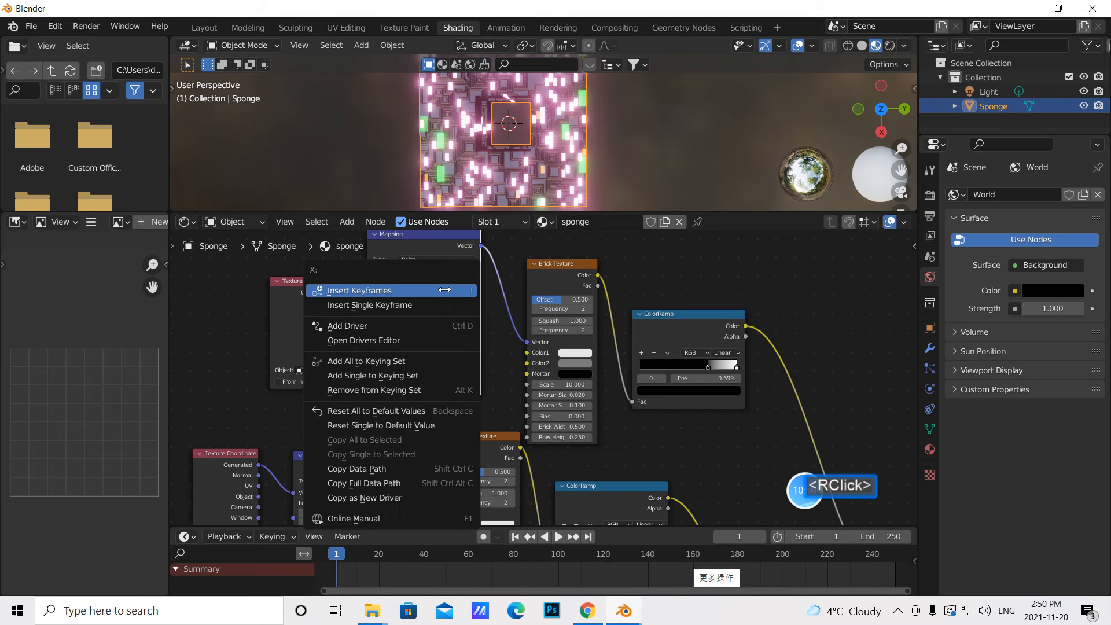
left_click(405, 291)
- At frame 250, set the topmost Mapping node's X location to 0.1 m and keyframe the Location
left_click(588, 536)
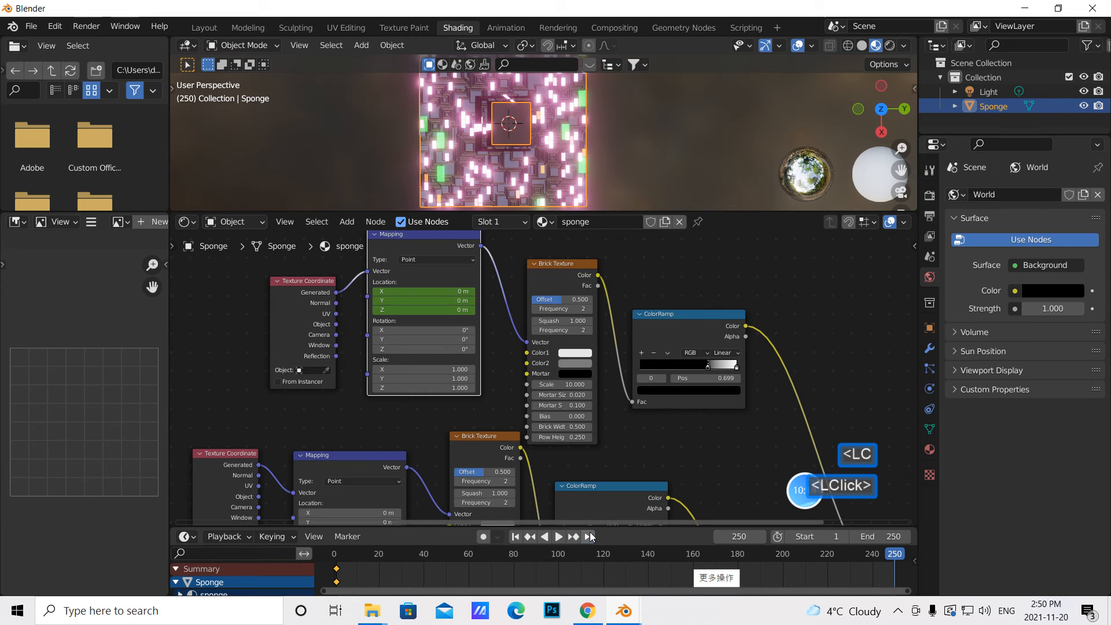
left_click(429, 293)
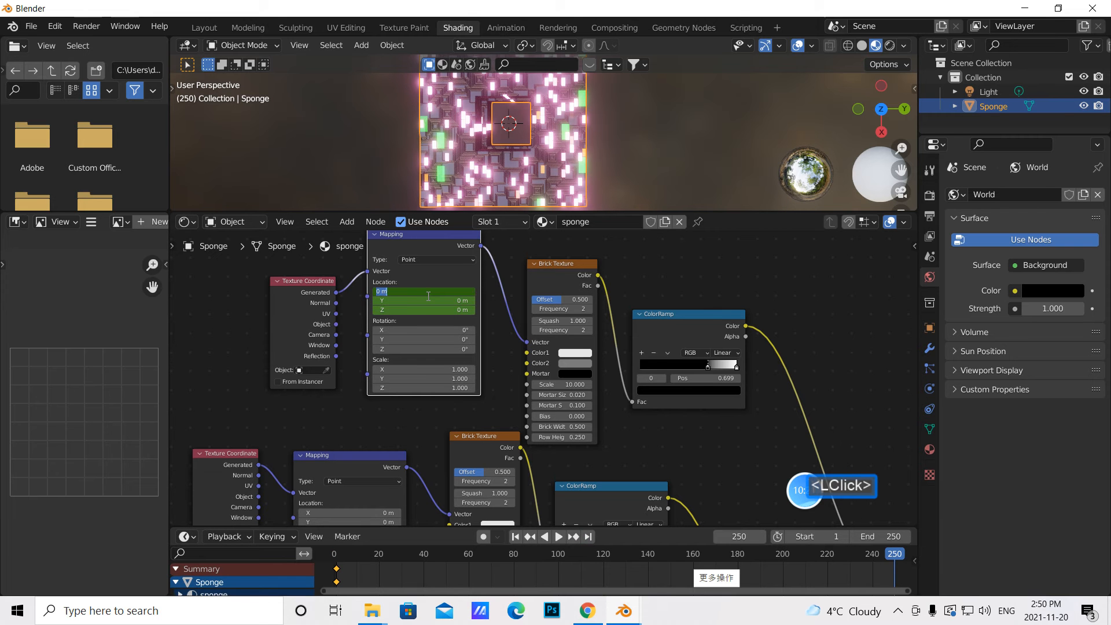
key("BackSpace")
type("0.1")
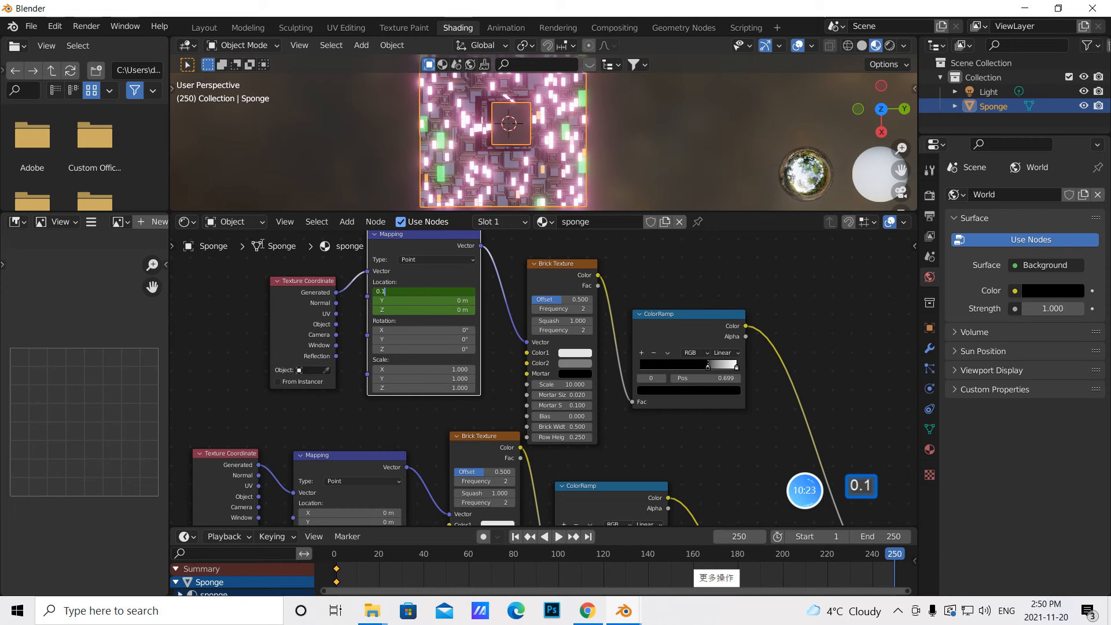
left_click(224, 294)
right_click(443, 290)
left_click(440, 290)
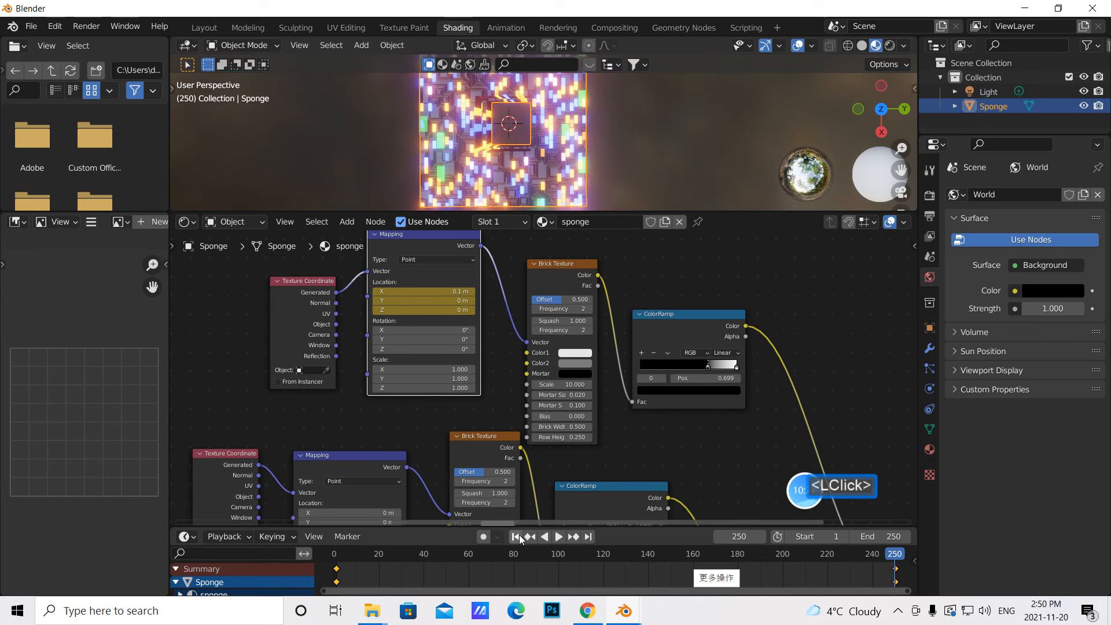
- Play the animation from the first frame to check the moving lights, then stop and return to the start
left_click(515, 537)
left_click(558, 536)
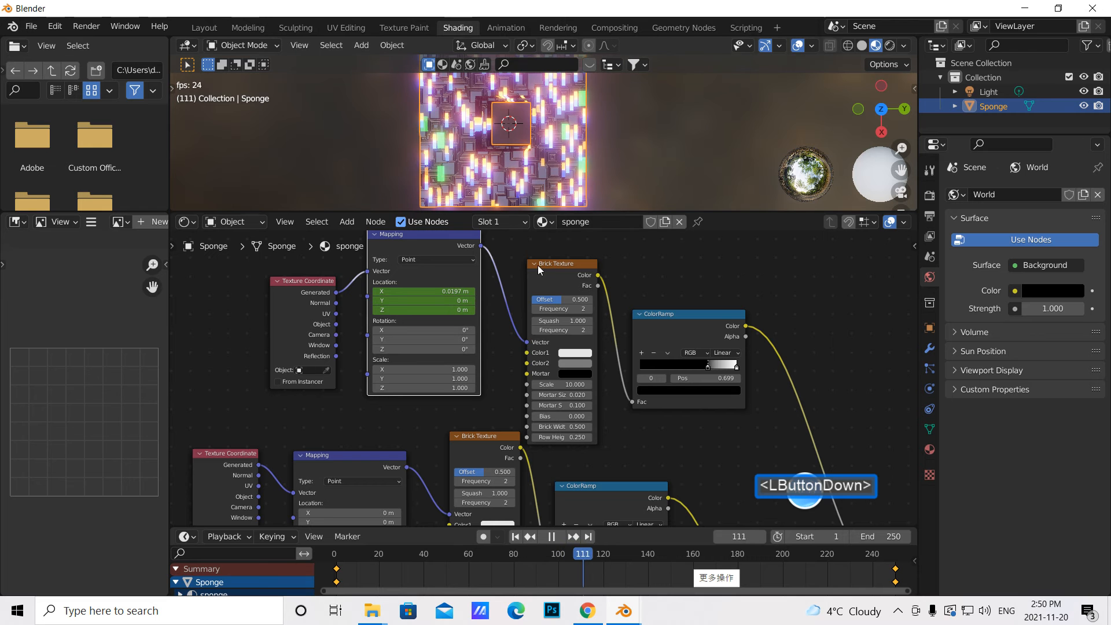
left_click(551, 537)
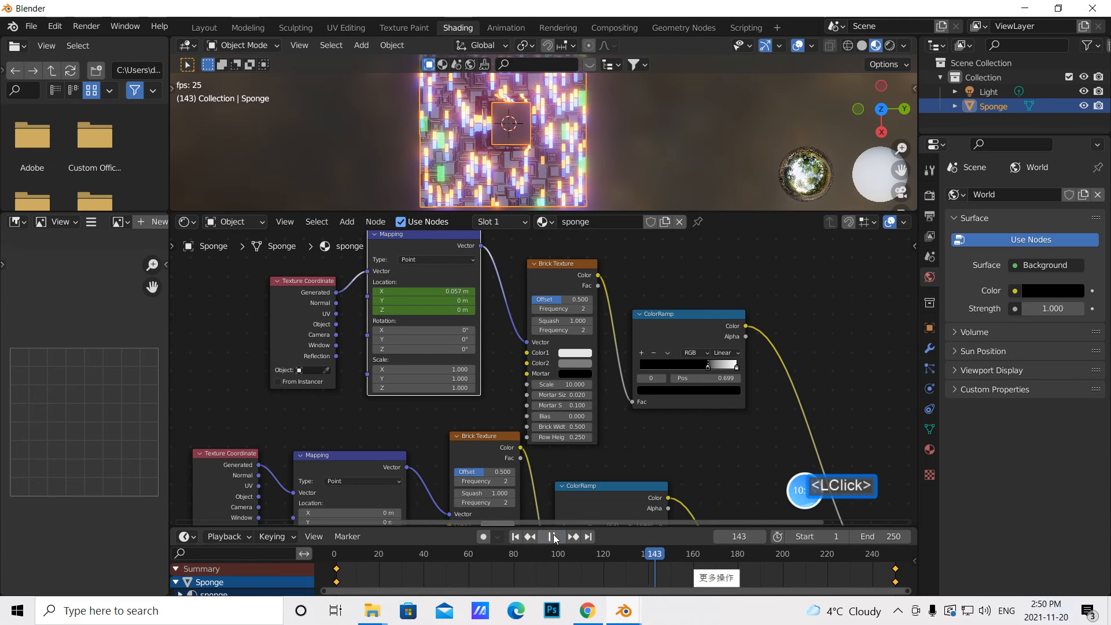
left_click(514, 537)
- Set the middle Mapping node's X location to 1 m and keyframe its Location at frame 1
left_click_drag(912, 280, 912, 331)
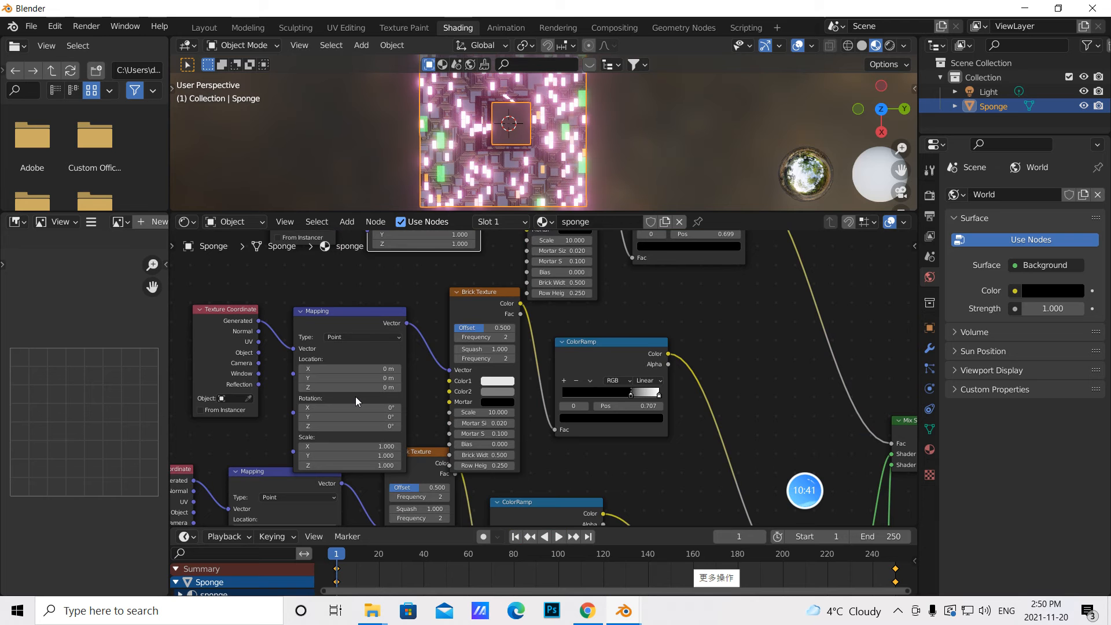
left_click(360, 368)
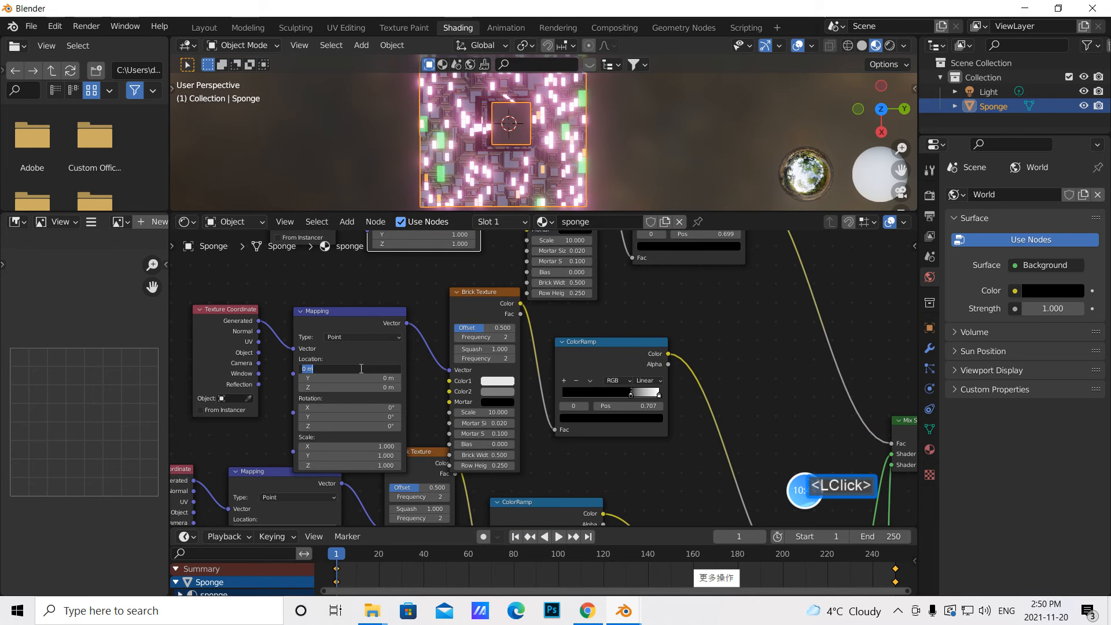
key("BackSpace")
type("1")
left_click(325, 270)
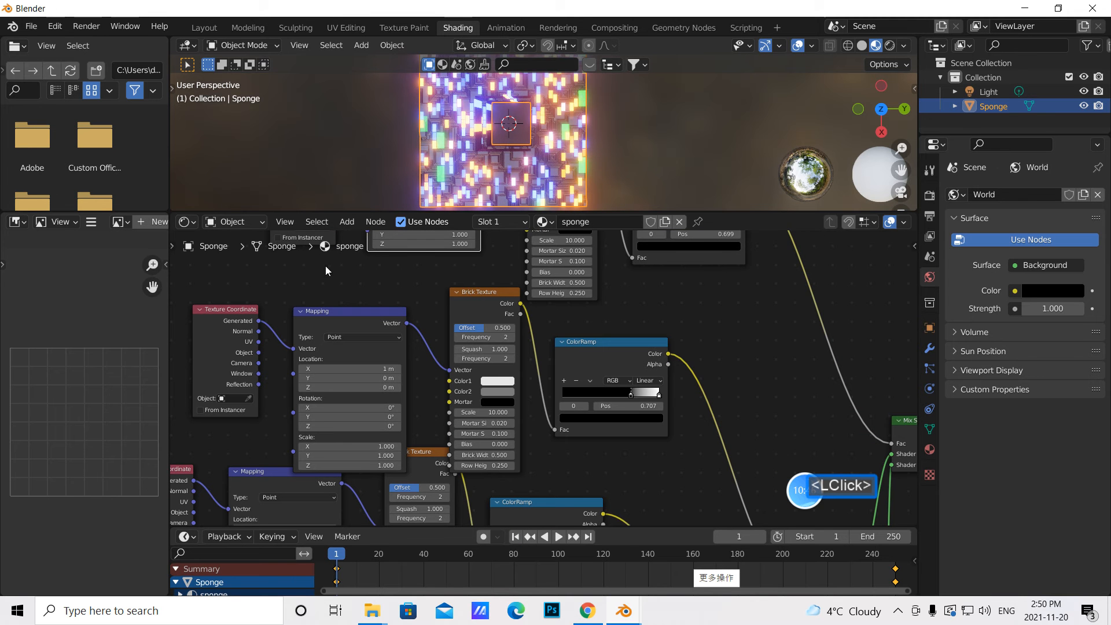
left_click(587, 536)
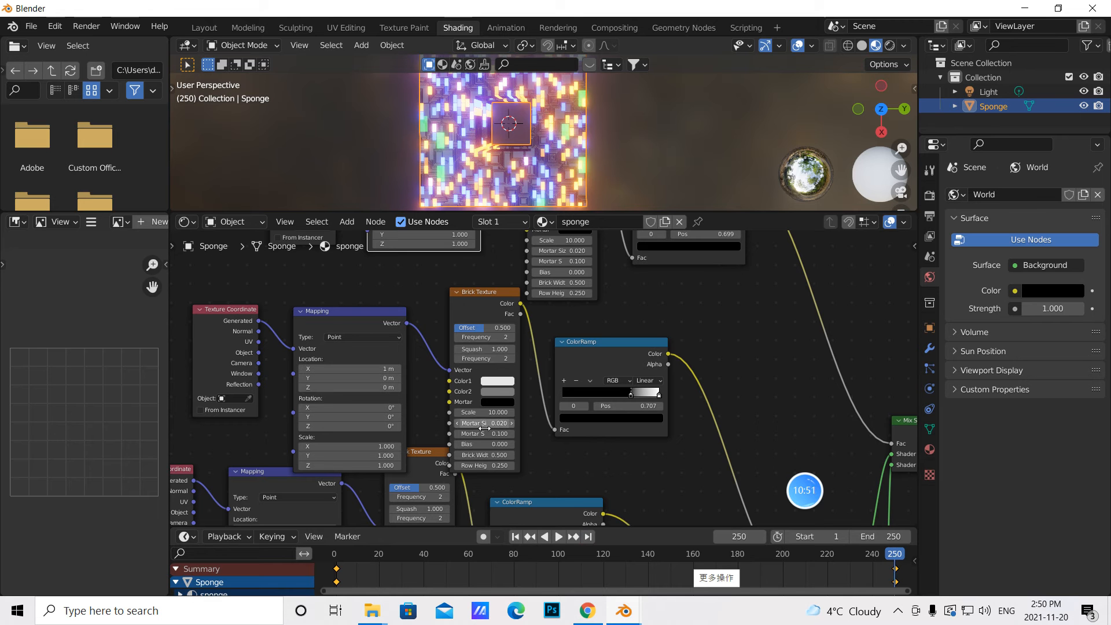
left_click(515, 537)
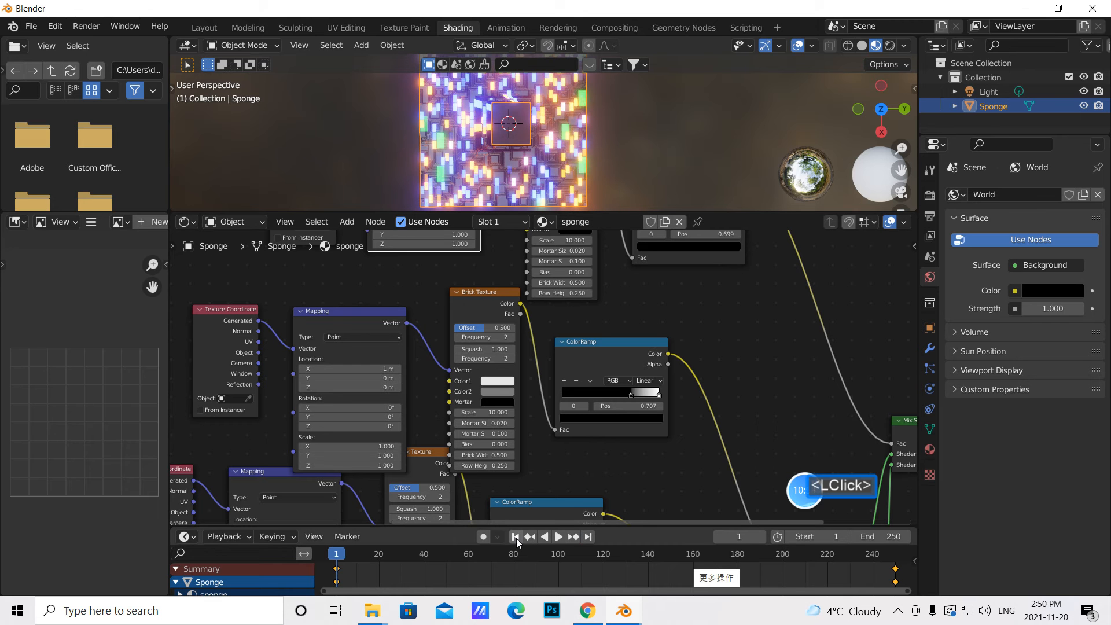
right_click(359, 369)
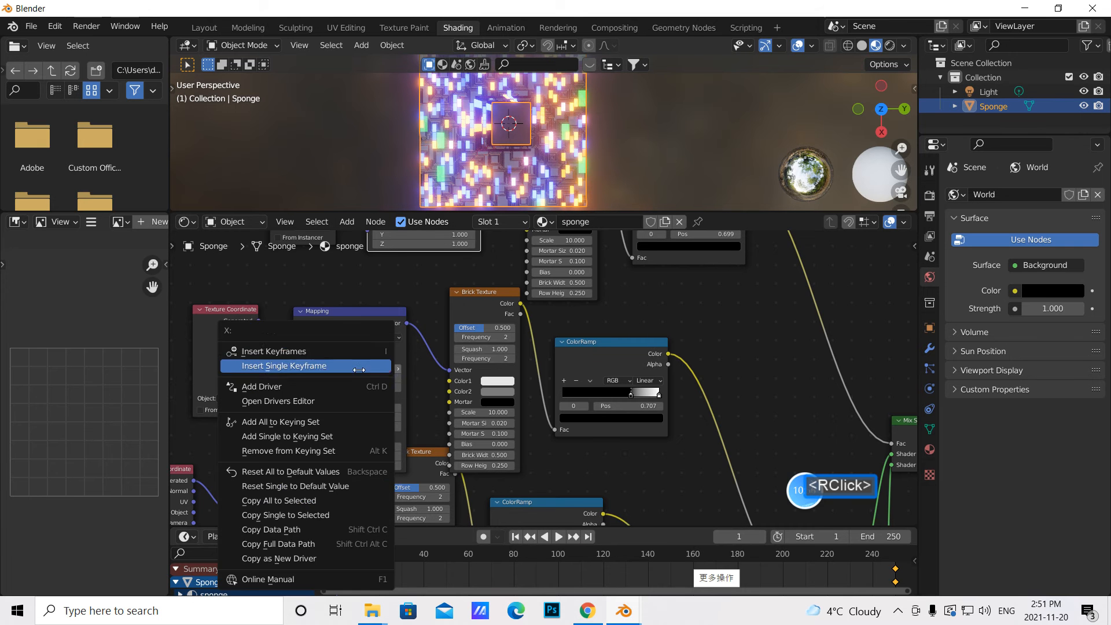
left_click(310, 351)
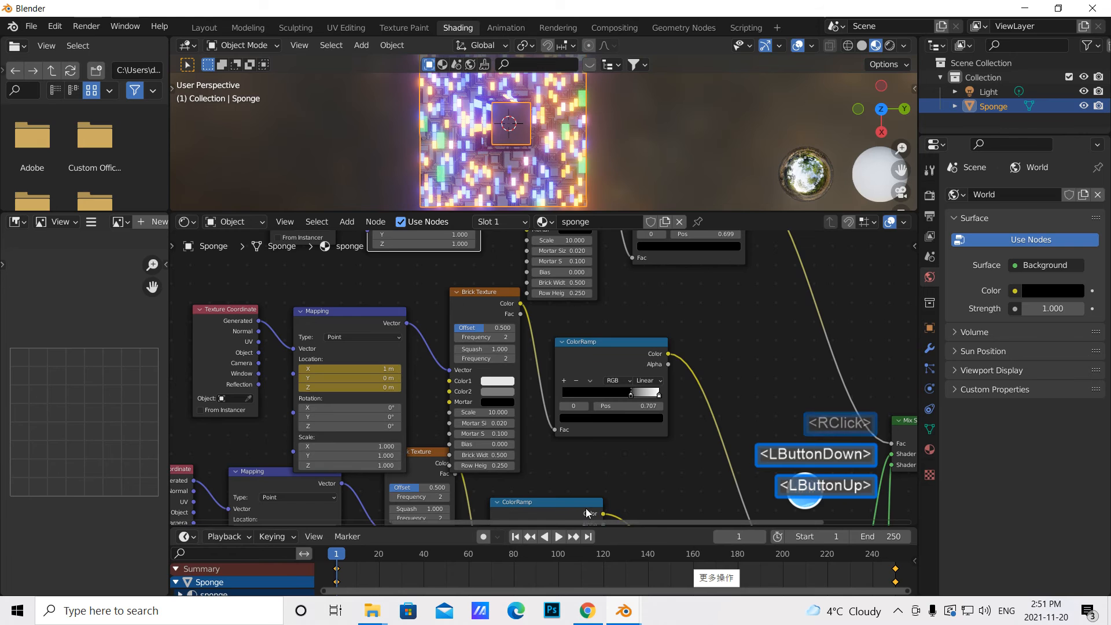
- At frame 250, set the middle Mapping node's X location to 0 m and keyframe the Location
left_click(588, 536)
left_click(346, 369)
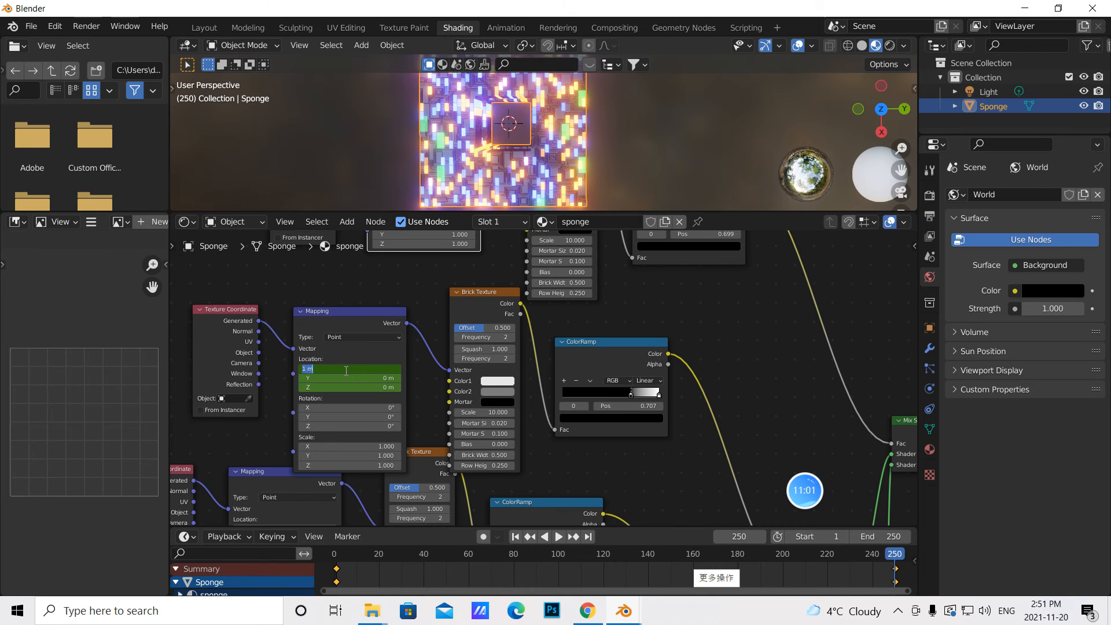
key("BackSpace")
type("0")
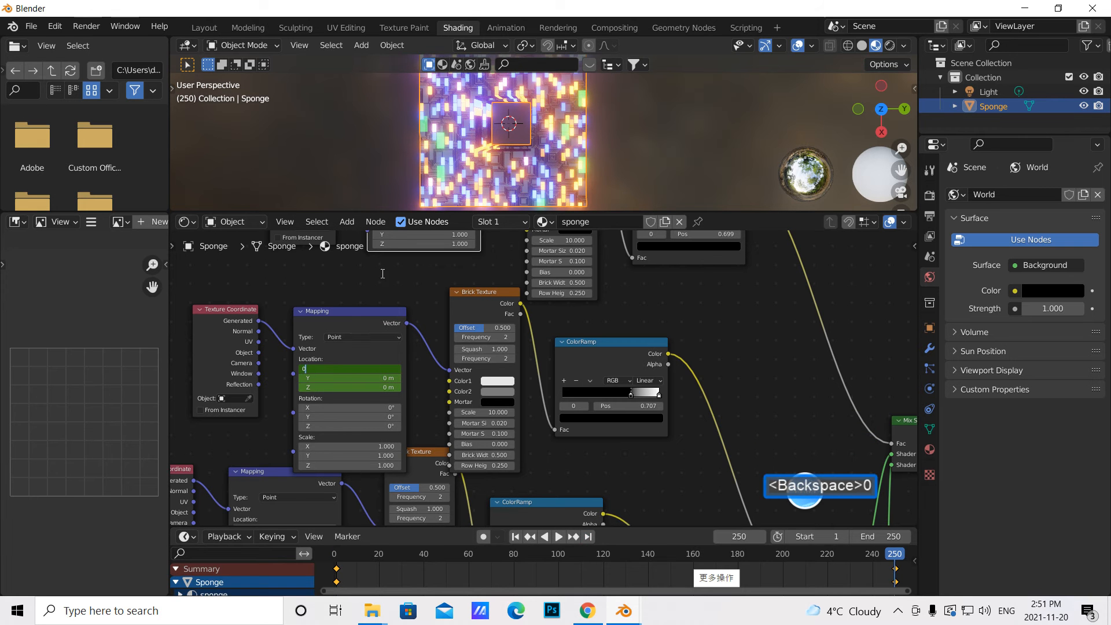
left_click(359, 342)
right_click(385, 369)
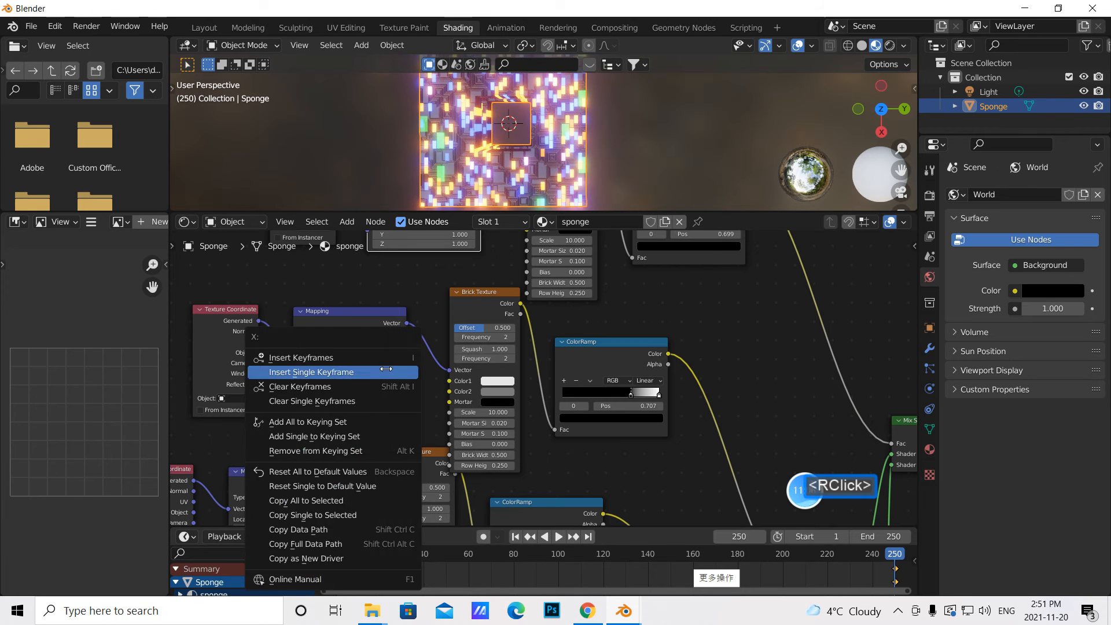
left_click(351, 360)
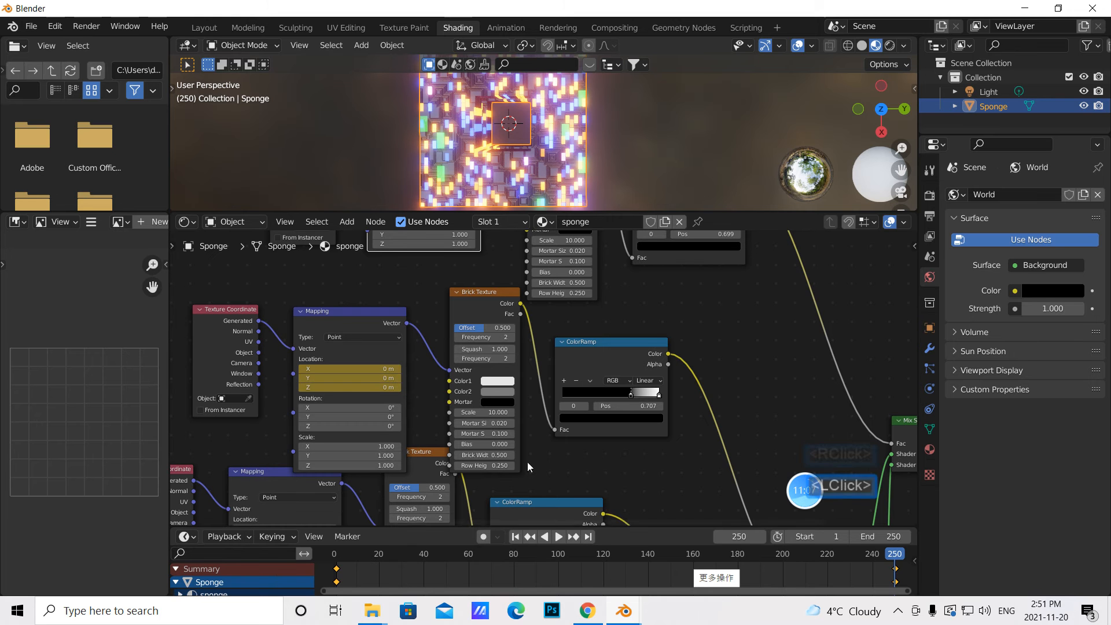
- Reposition the lowest Mapping node slightly and keyframe its Location at frame 1 with X at 0 m
left_click(912, 310)
left_click_drag(913, 310, 913, 359)
left_click_drag(301, 340, 280, 352)
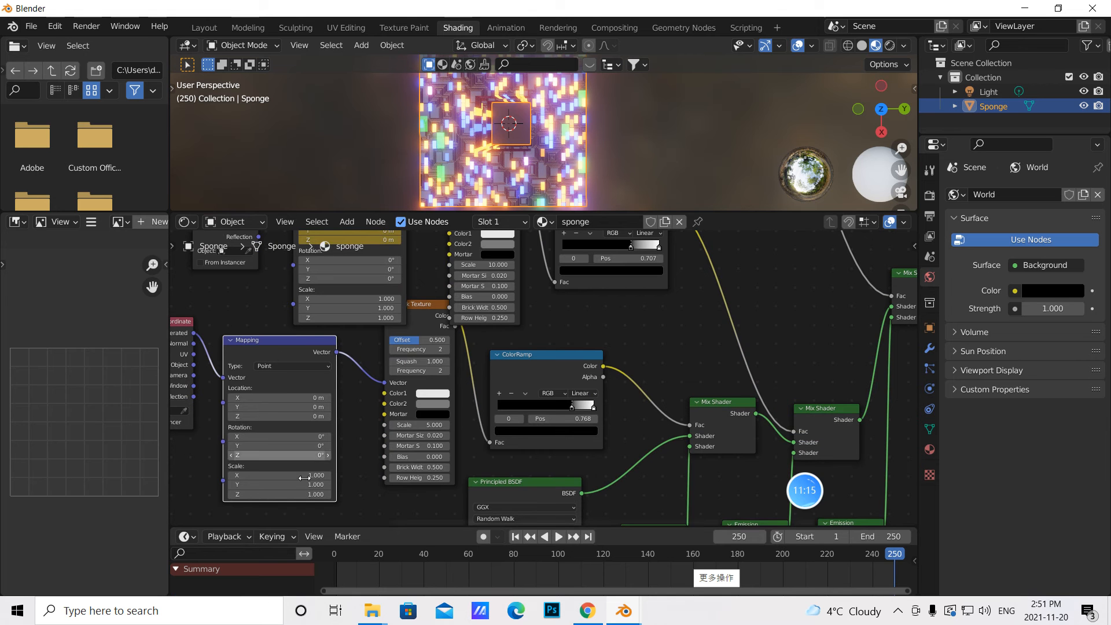
left_click(515, 537)
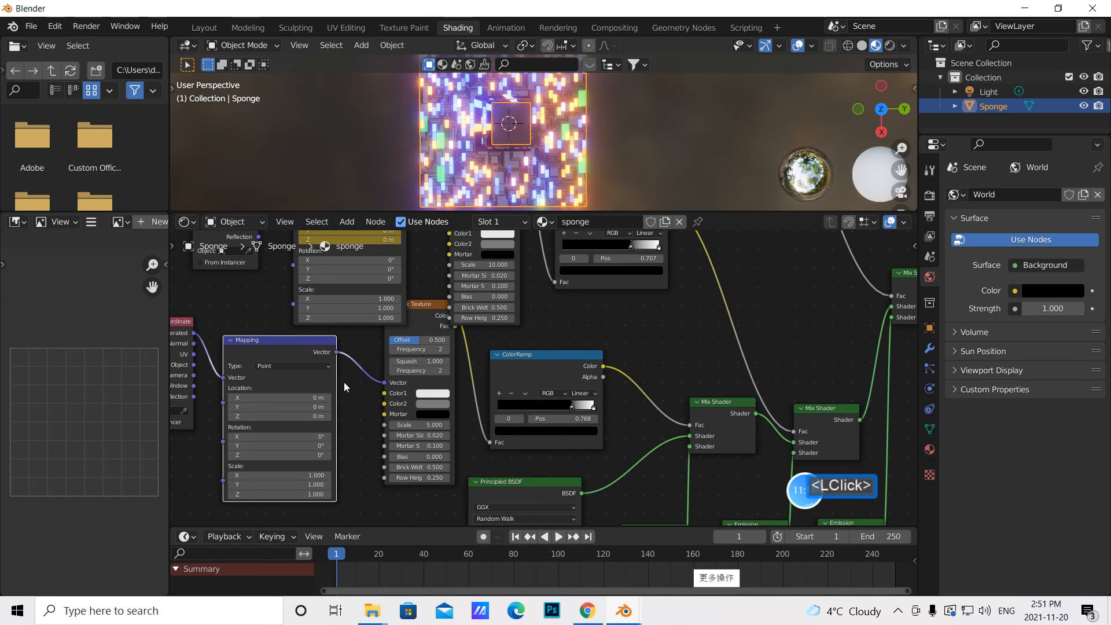
right_click(298, 396)
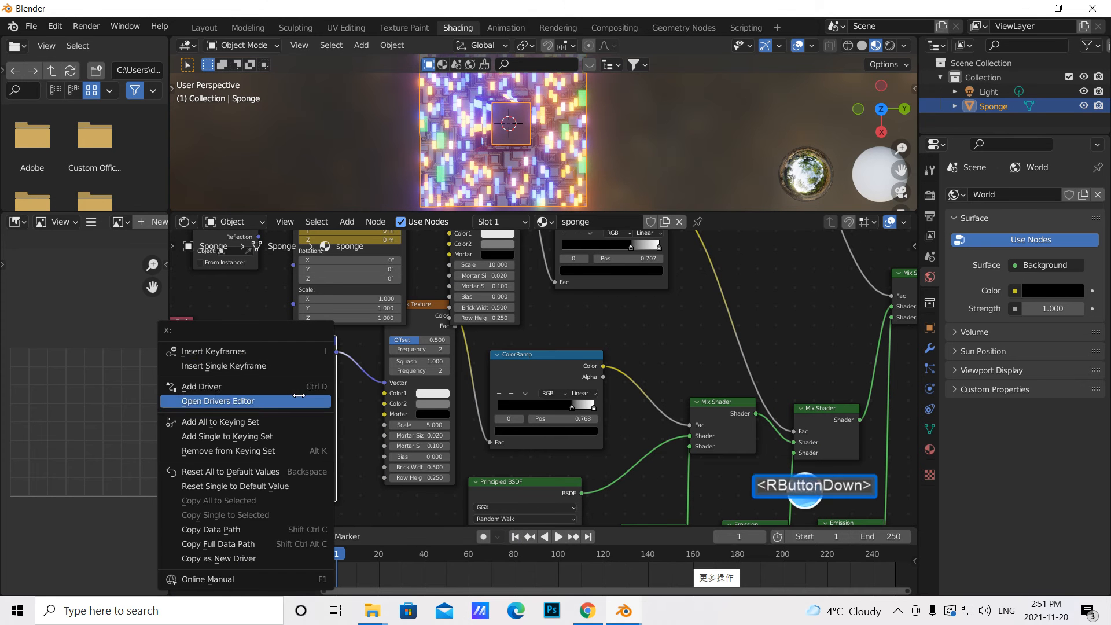
left_click(248, 352)
- At frame 250, set the lowest Mapping node's X location to 1 m and keyframe the Location
left_click(588, 536)
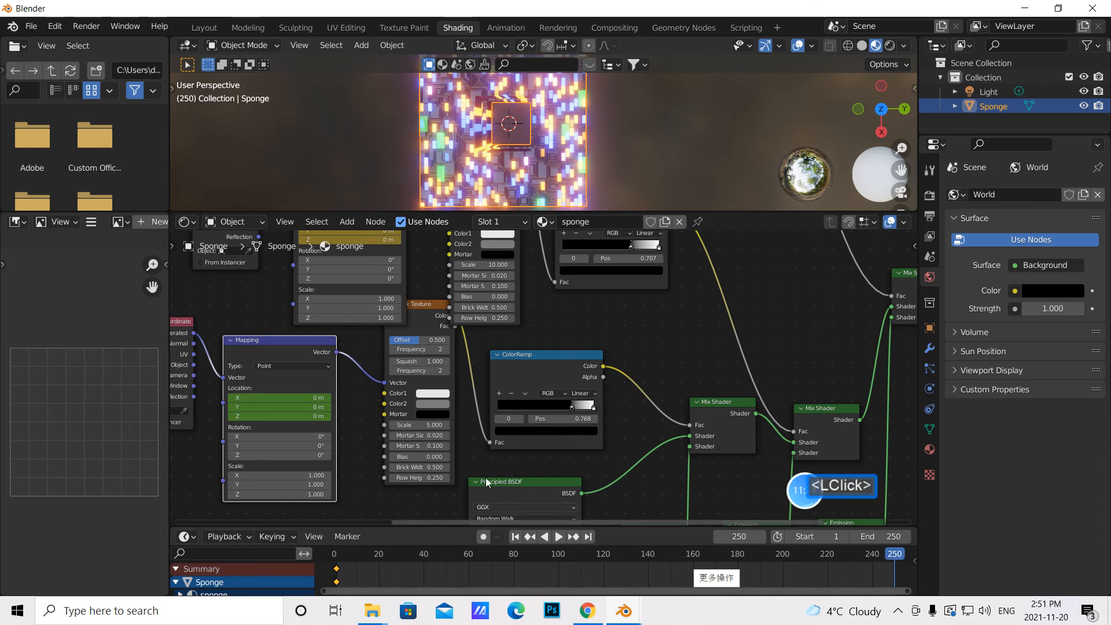
left_click(303, 398)
key("BackSpace")
type("1")
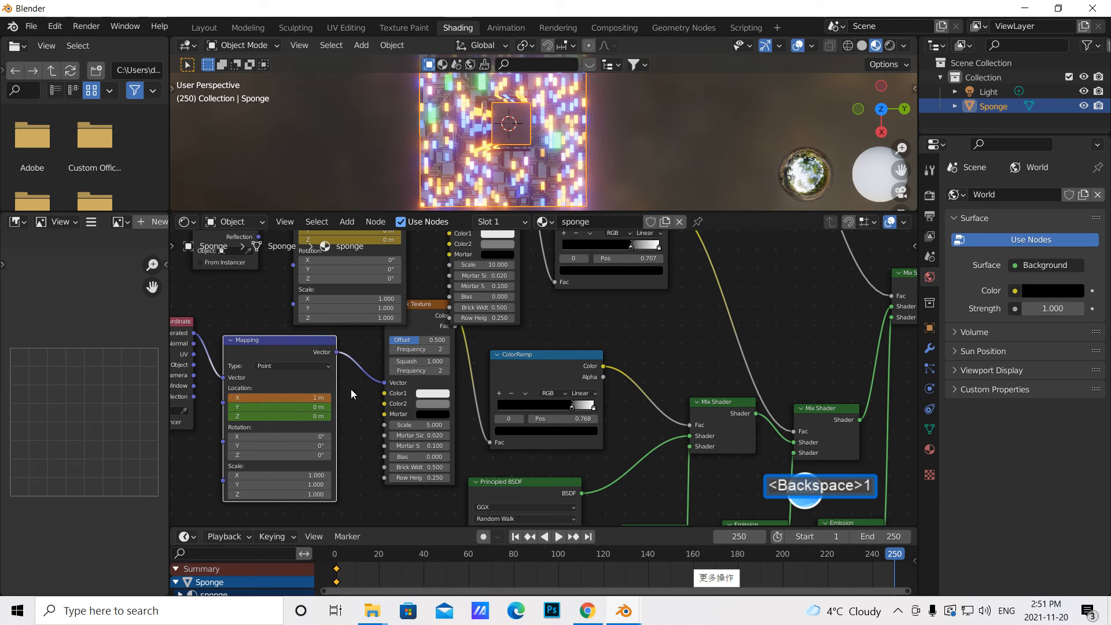
left_click(330, 395)
right_click(307, 398)
left_click(249, 358)
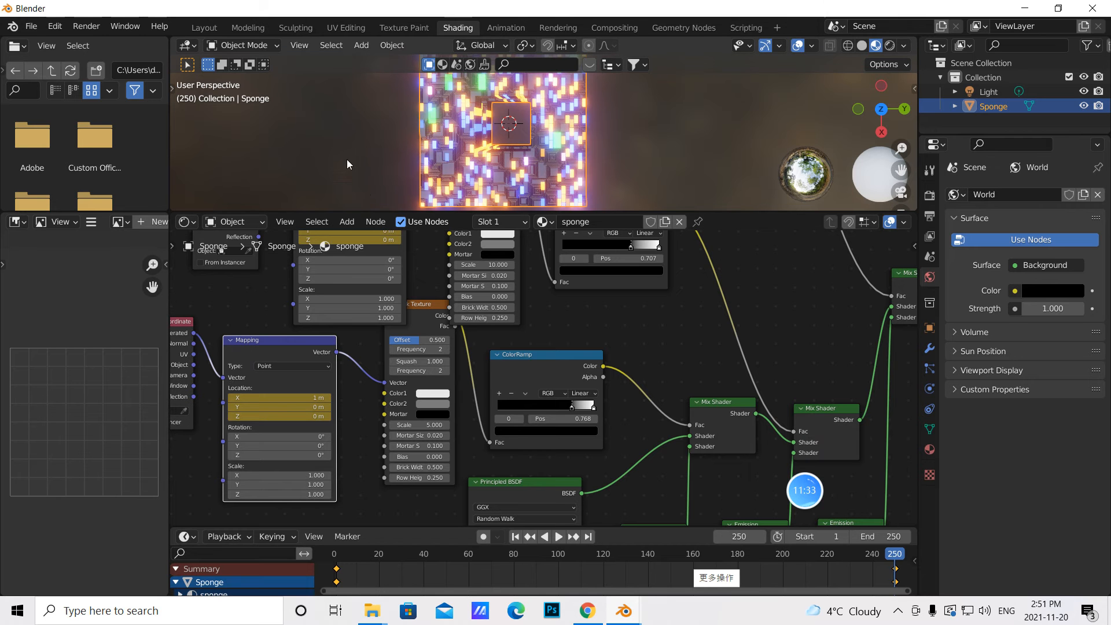
- Play the animation to check the light motion from all three Mapping nodes, then stop and return to frame 1
left_click(528, 535)
left_click(558, 536)
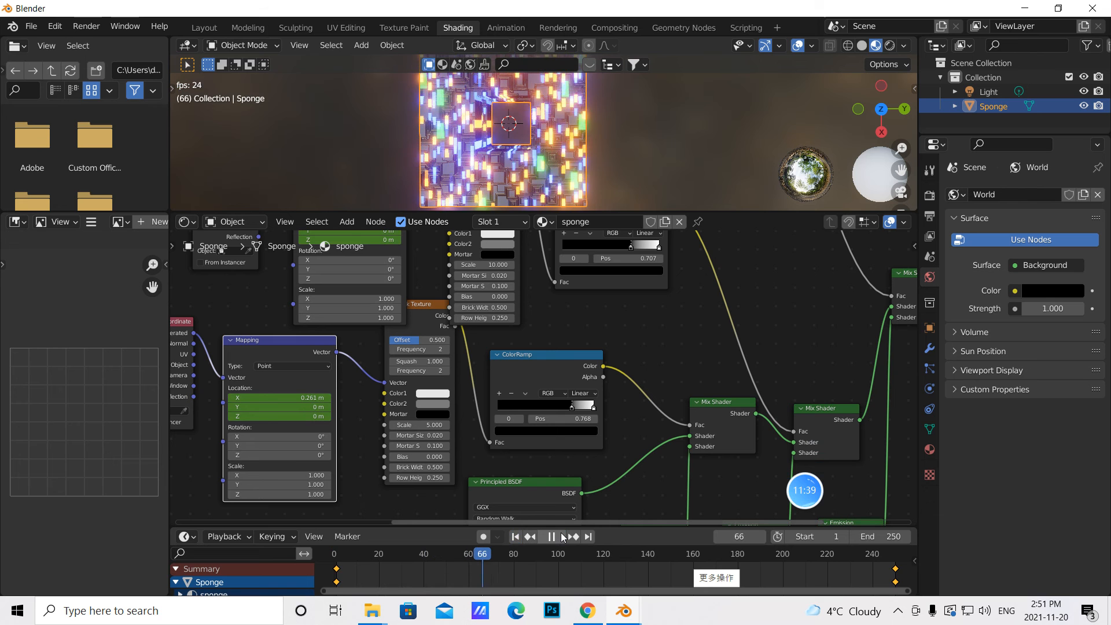
left_click(560, 536)
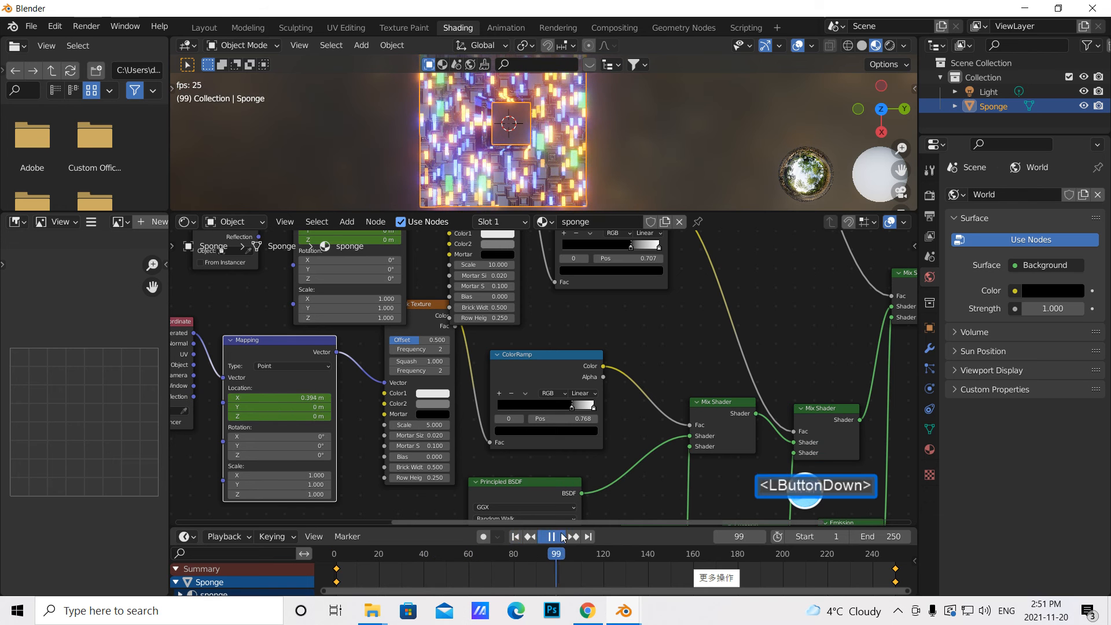
left_click(513, 537)
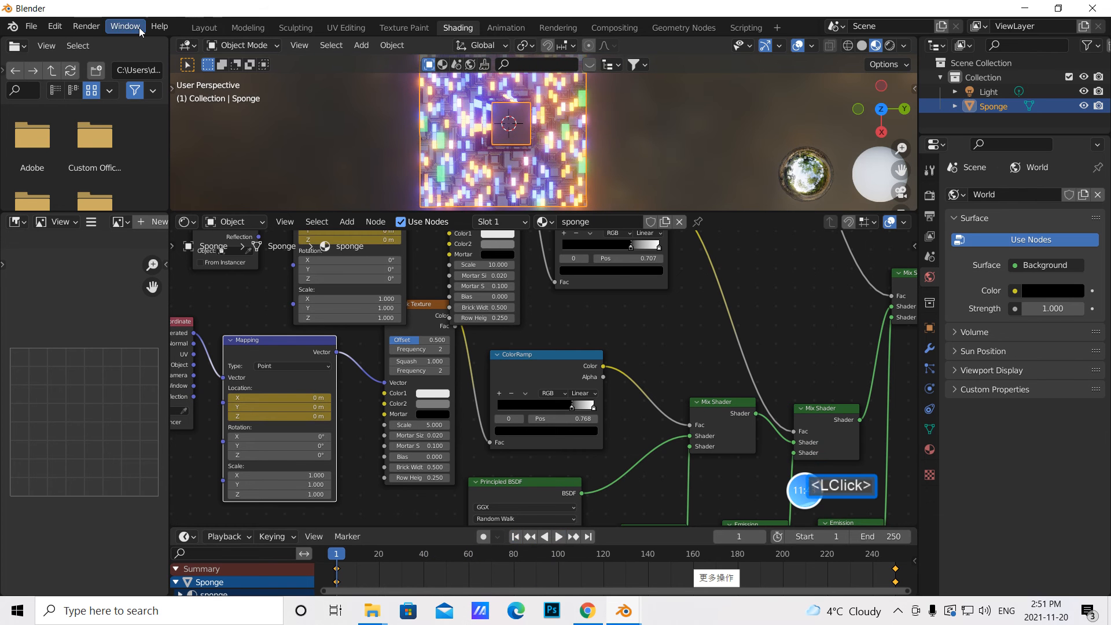
- Save the project in the Downloads folder as vroid.blend, overwriting the existing file
left_click(31, 26)
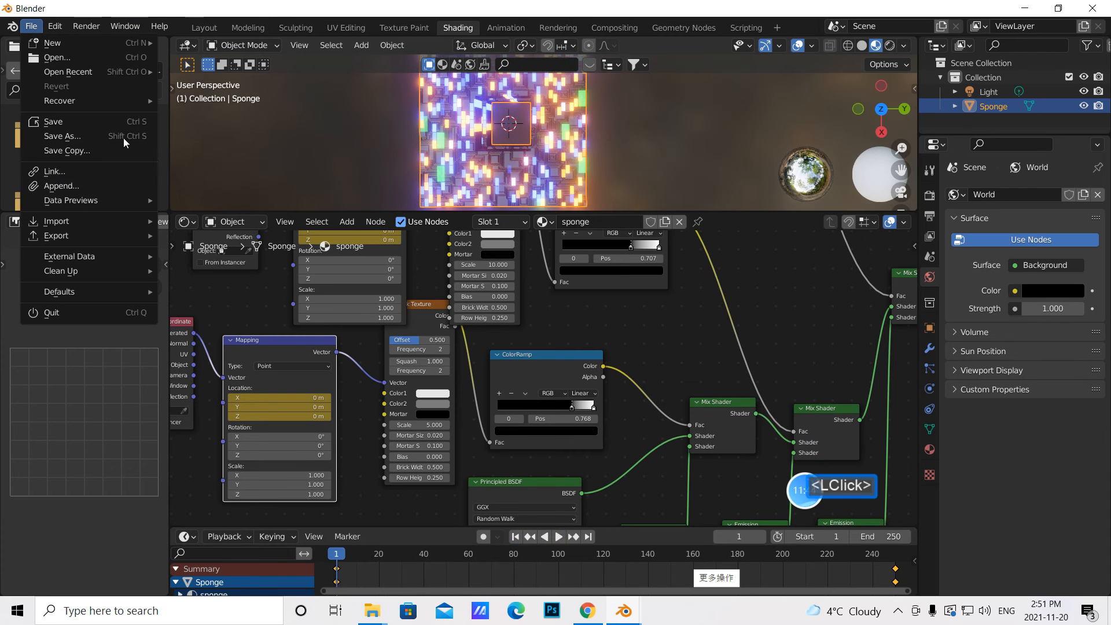
left_click(89, 123)
left_click(72, 223)
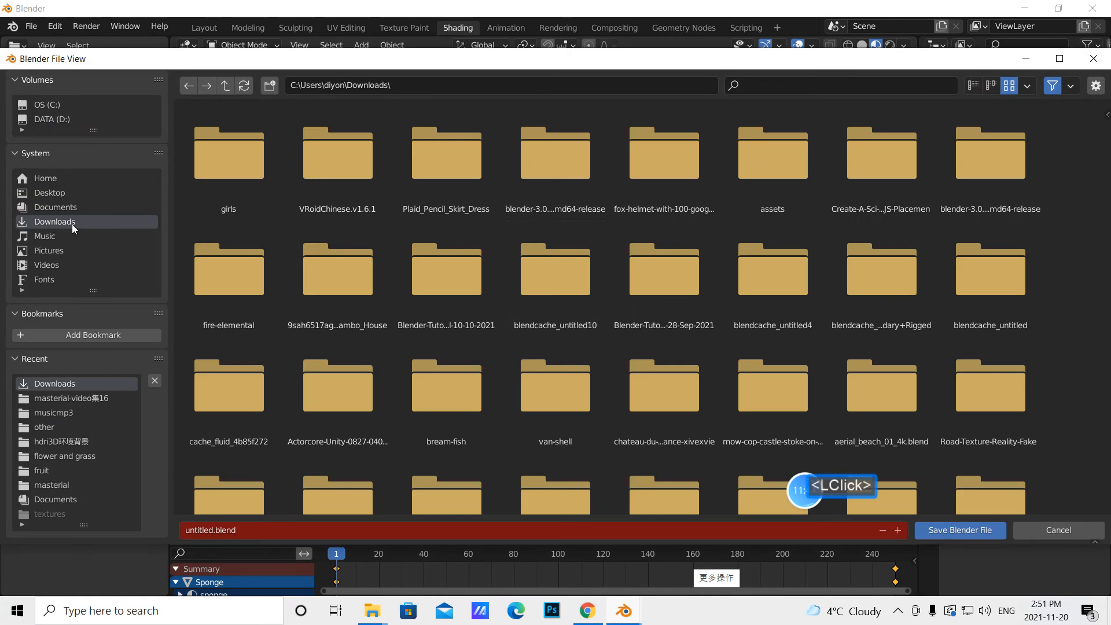
scroll(738, 278, "down", 8)
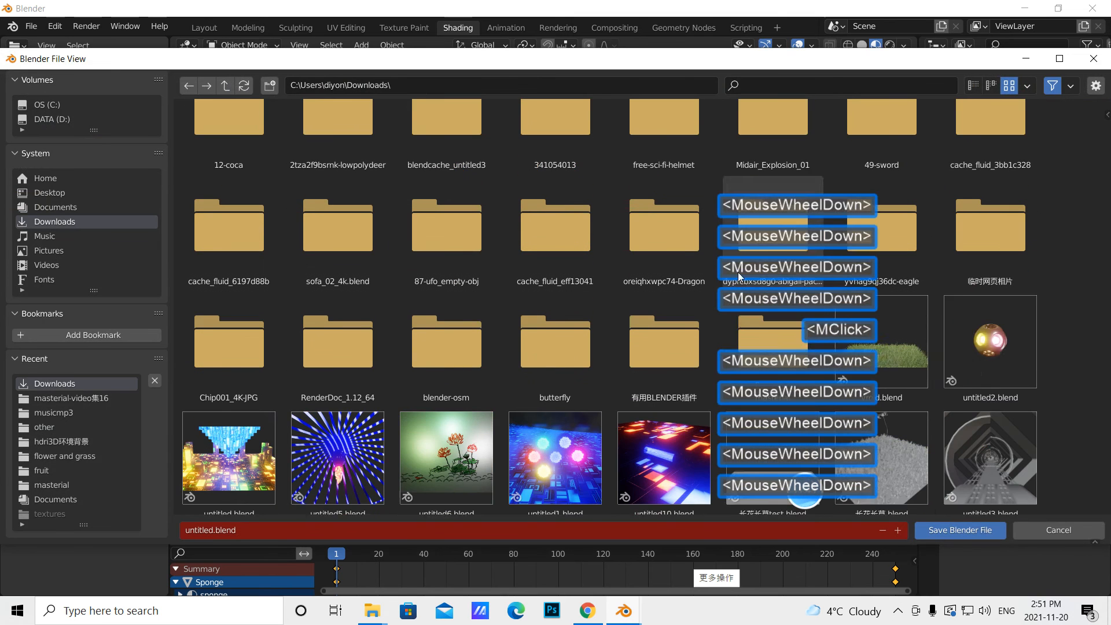
left_click(992, 319)
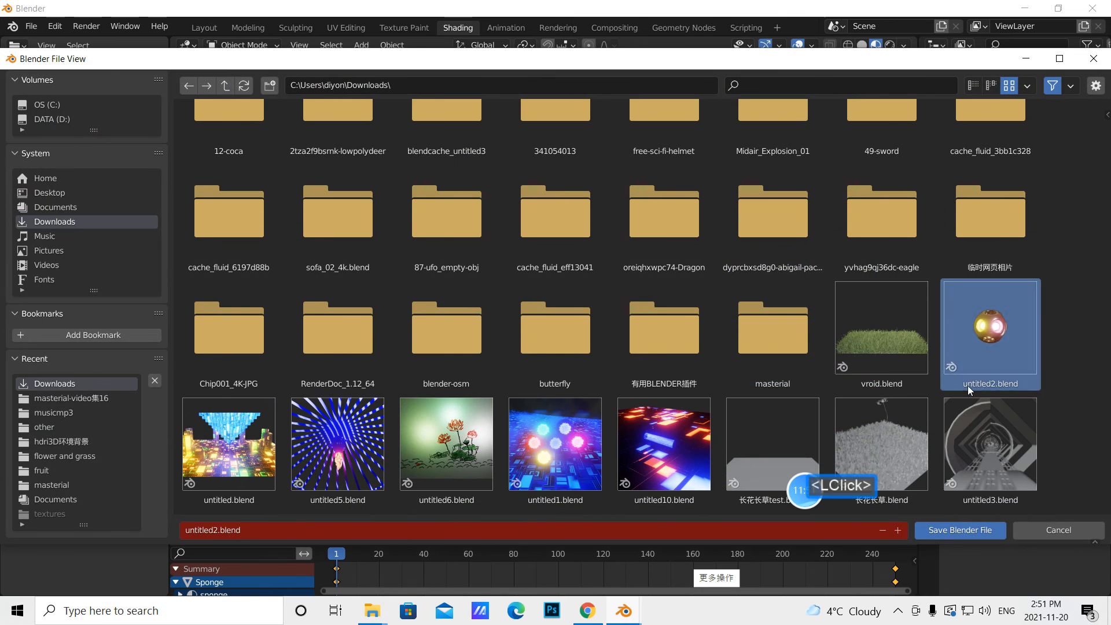
left_click(890, 354)
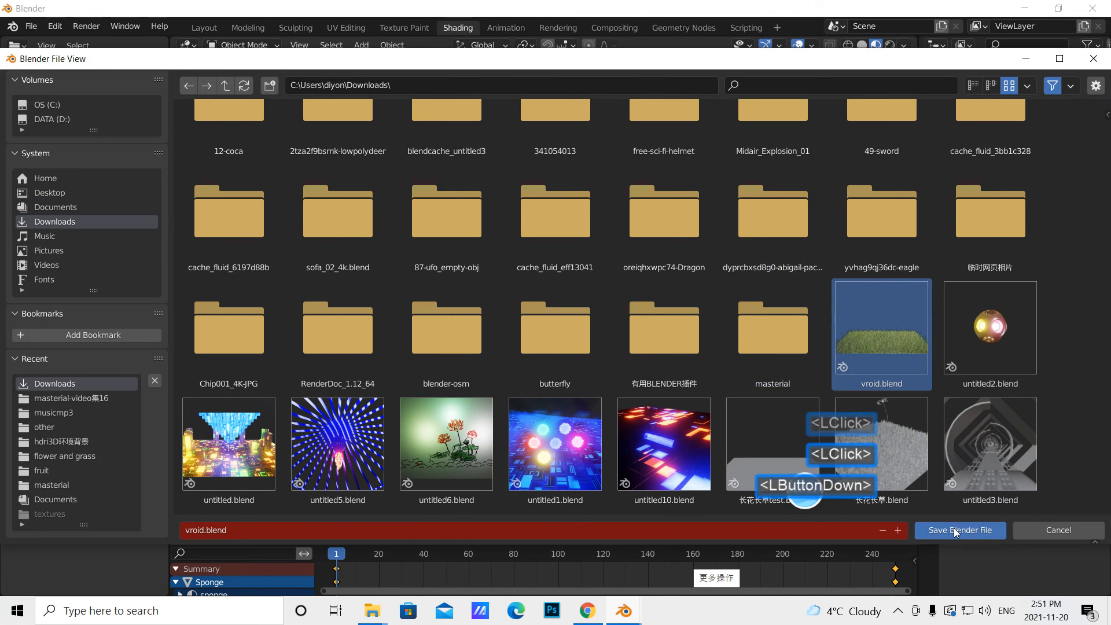
left_click(953, 527)
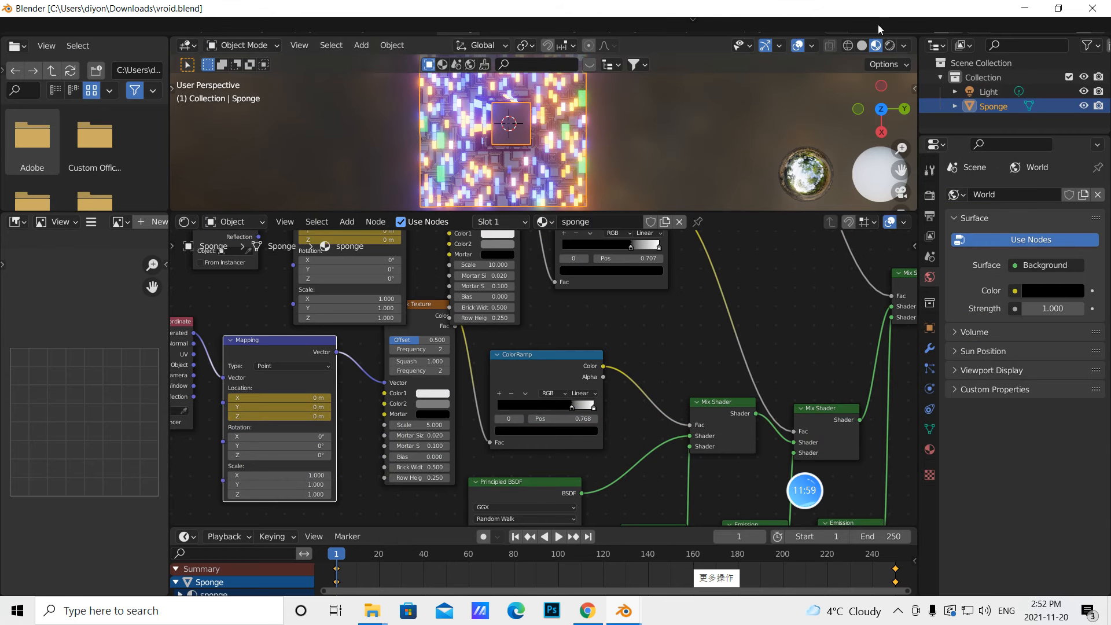
- Switch to the finished colorful abstract background3.0.blend window and examine the tunnel in solid shading and the Sponge's Array modifier settings
left_click(376, 103)
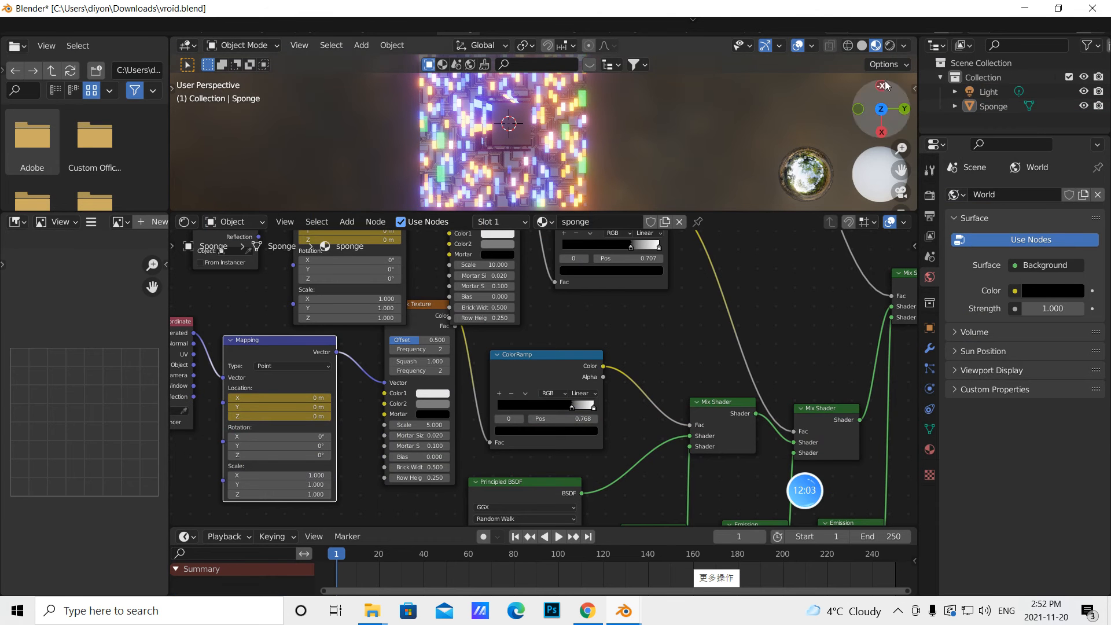
left_click(627, 612)
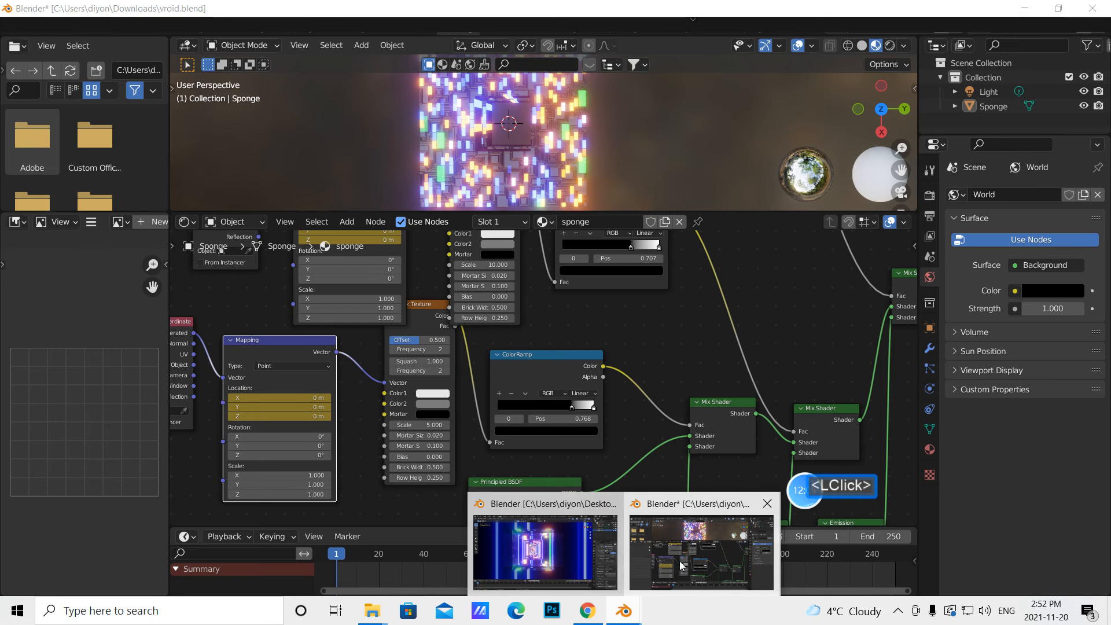
left_click(571, 556)
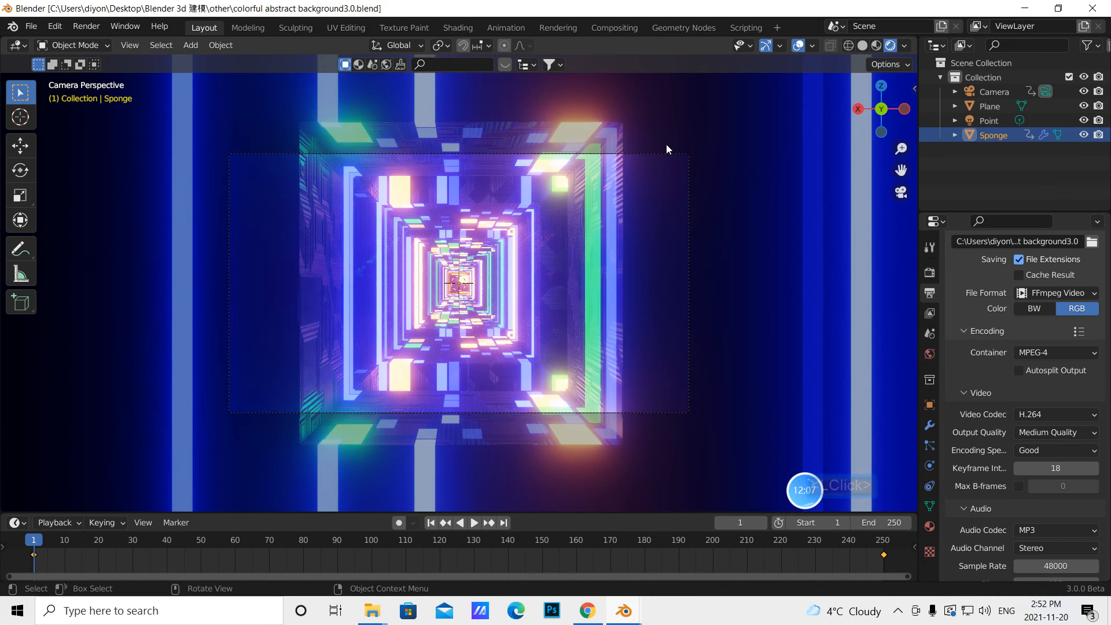
left_click(862, 46)
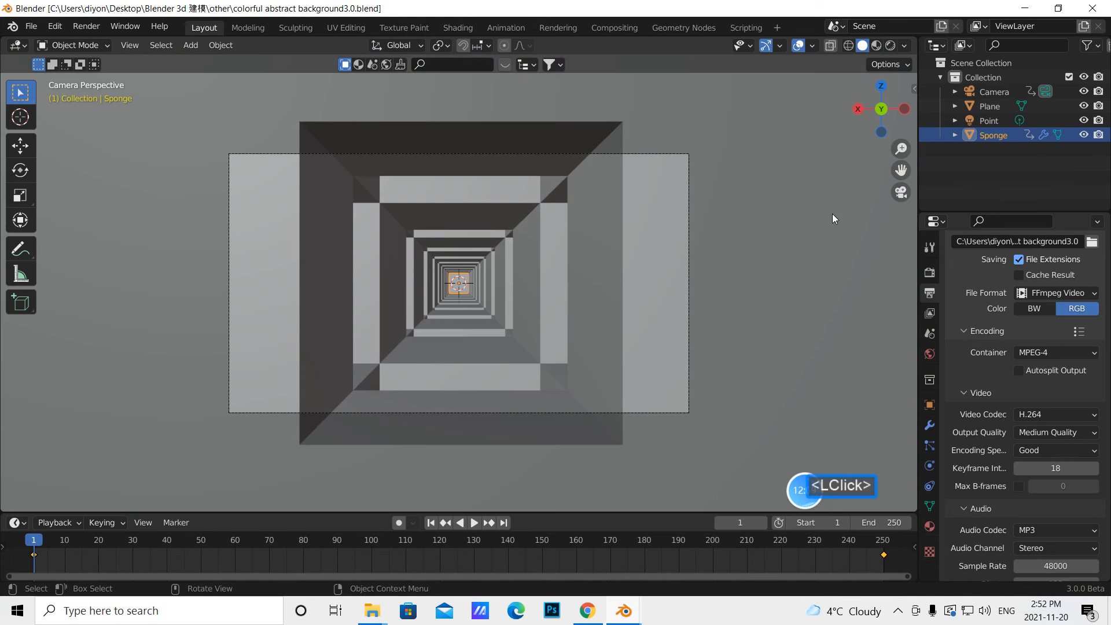
middle_click_drag(889, 175, 814, 272)
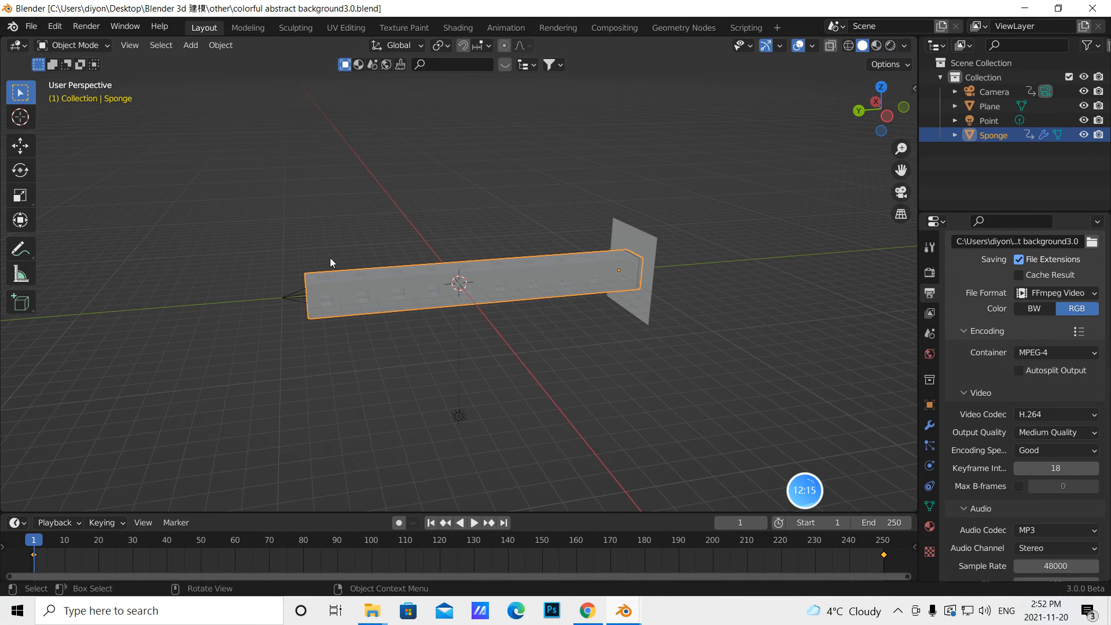
left_click(929, 425)
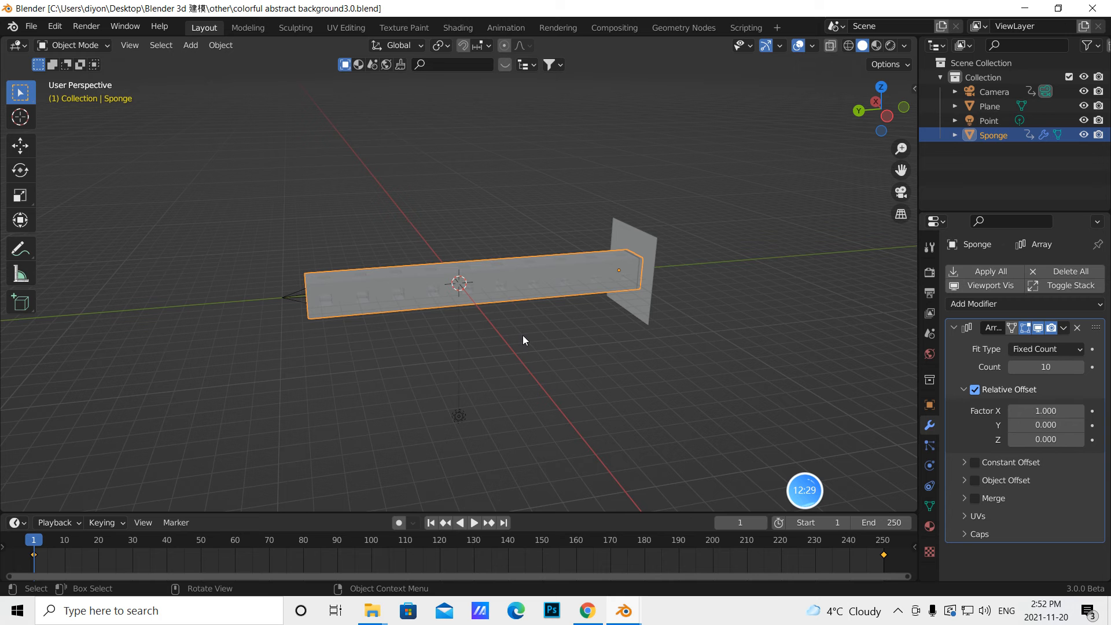
- Switch back to the vroid.blend window and add an Array modifier to the Sponge in the Layout workspace
left_click(623, 610)
left_click(569, 554)
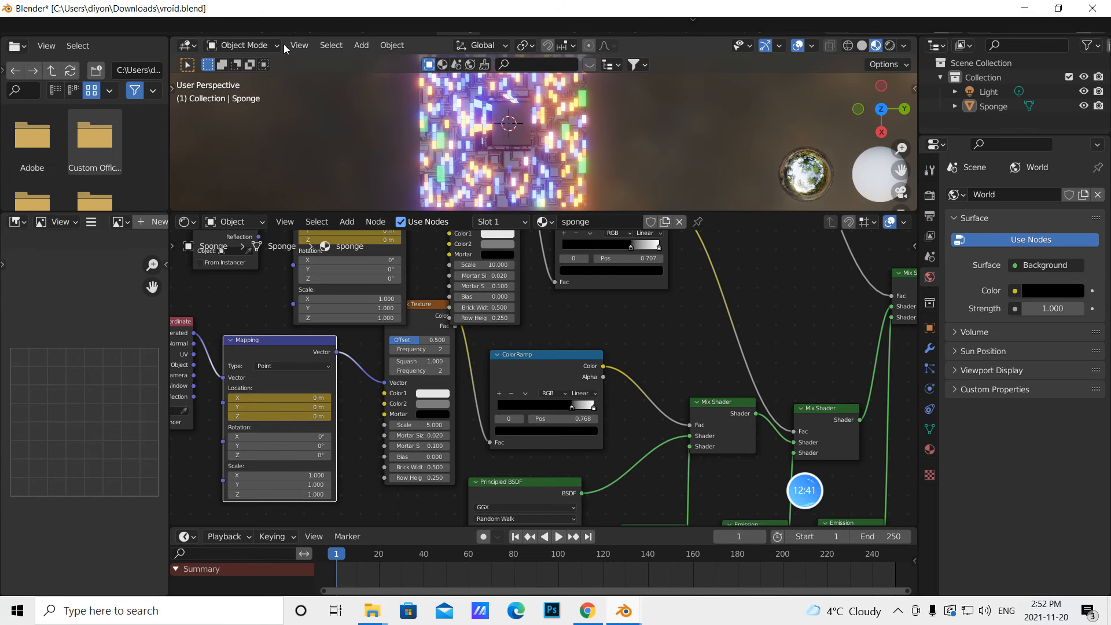
left_click_drag(277, 33, 272, 45)
left_click(199, 26)
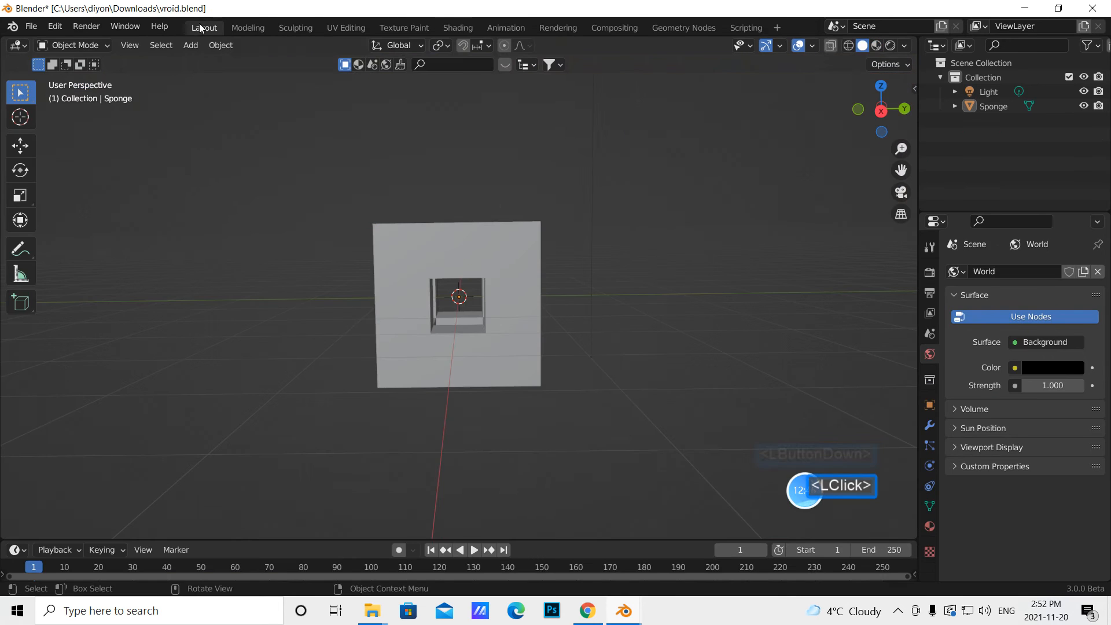
middle_click_drag(673, 340, 672, 382)
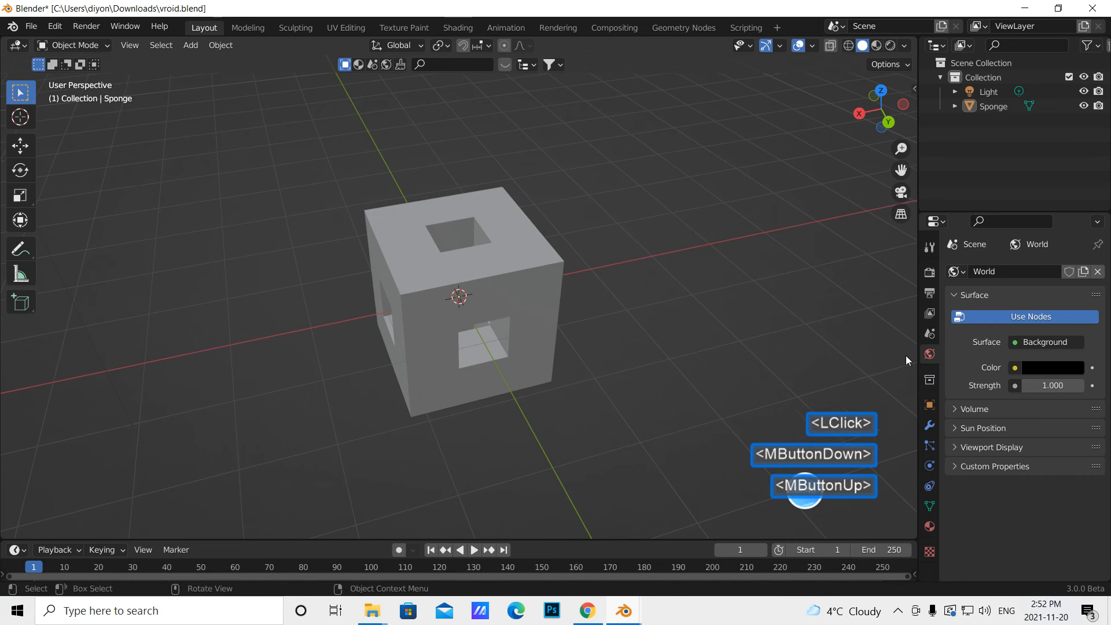
left_click(929, 425)
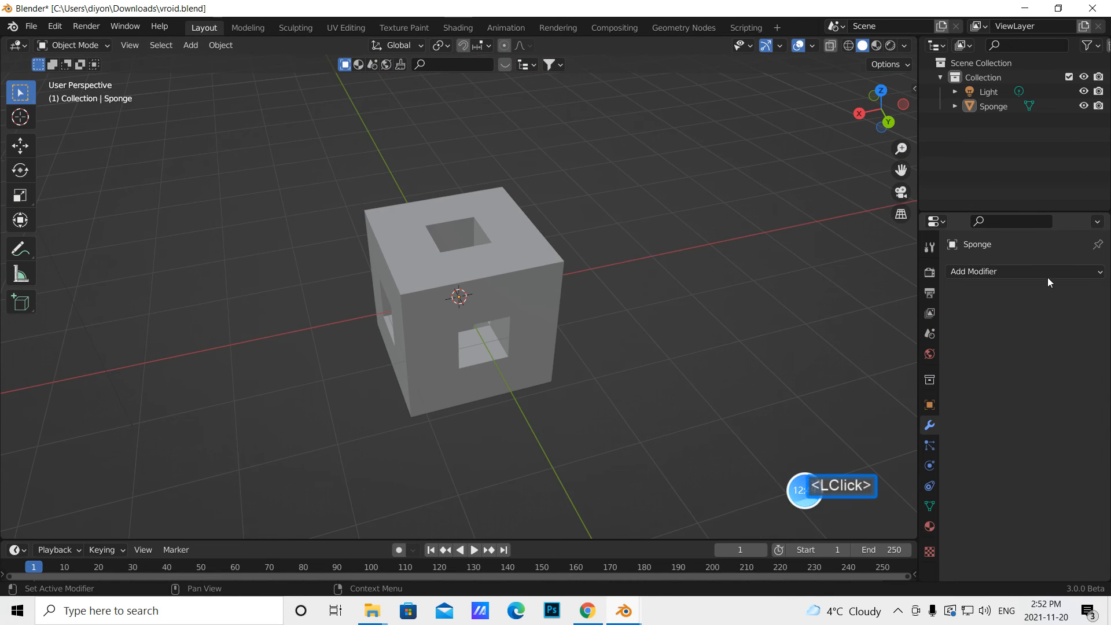
left_click(1012, 271)
left_click(825, 315)
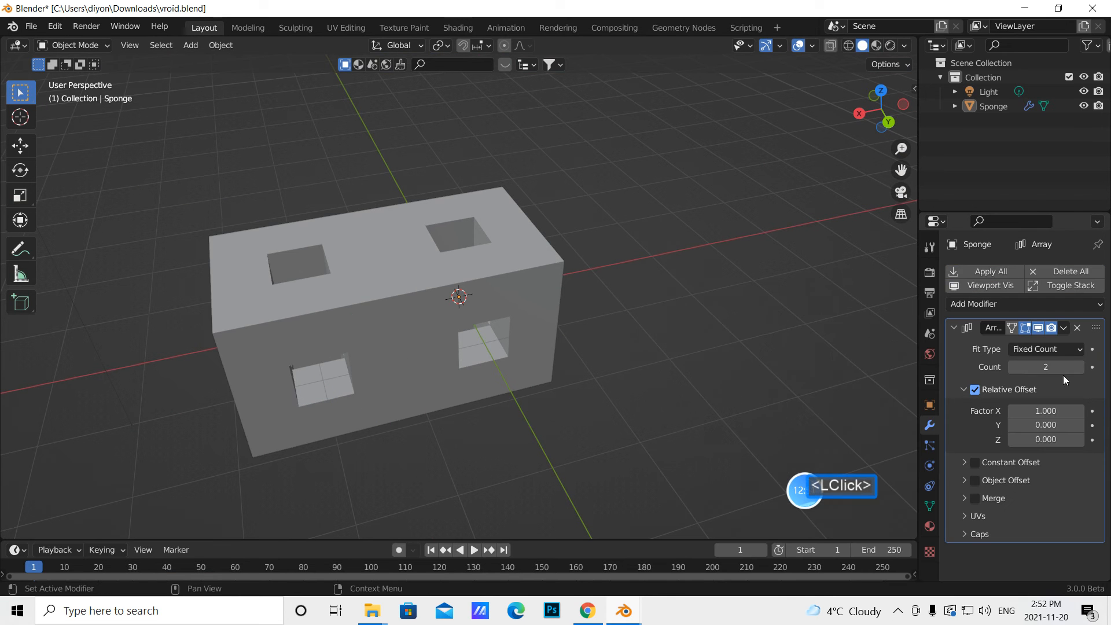
- Set the sponge's Array modifier to a fixed count of 10
double_click(1079, 366)
left_click(1079, 367)
double_click(1079, 367)
double_click(1079, 366)
left_click(1080, 367)
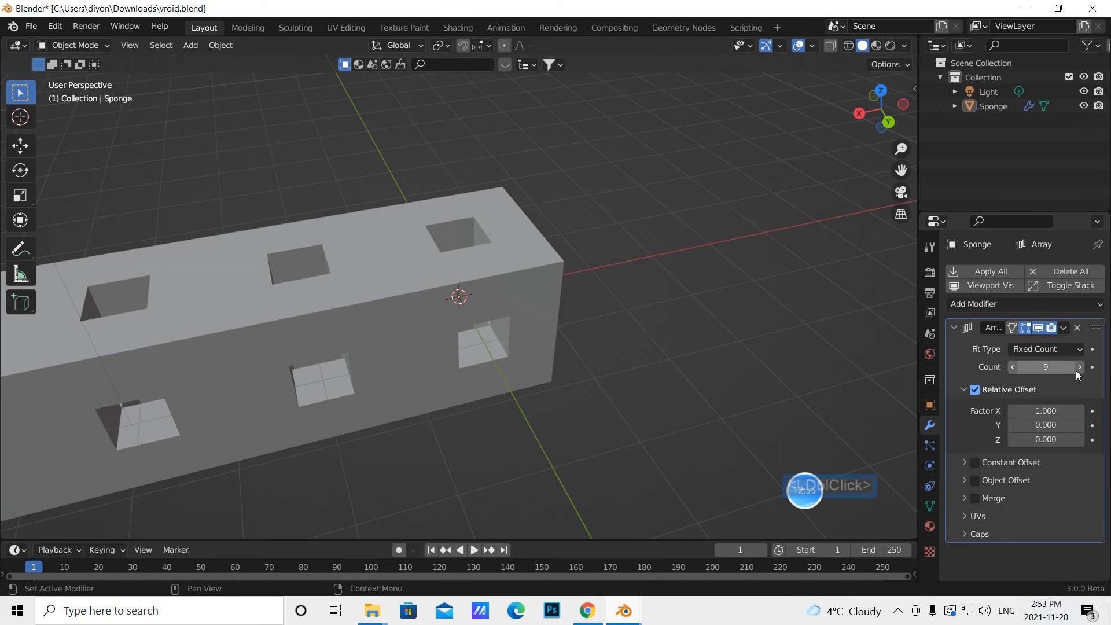
scroll(596, 353, "down", 5)
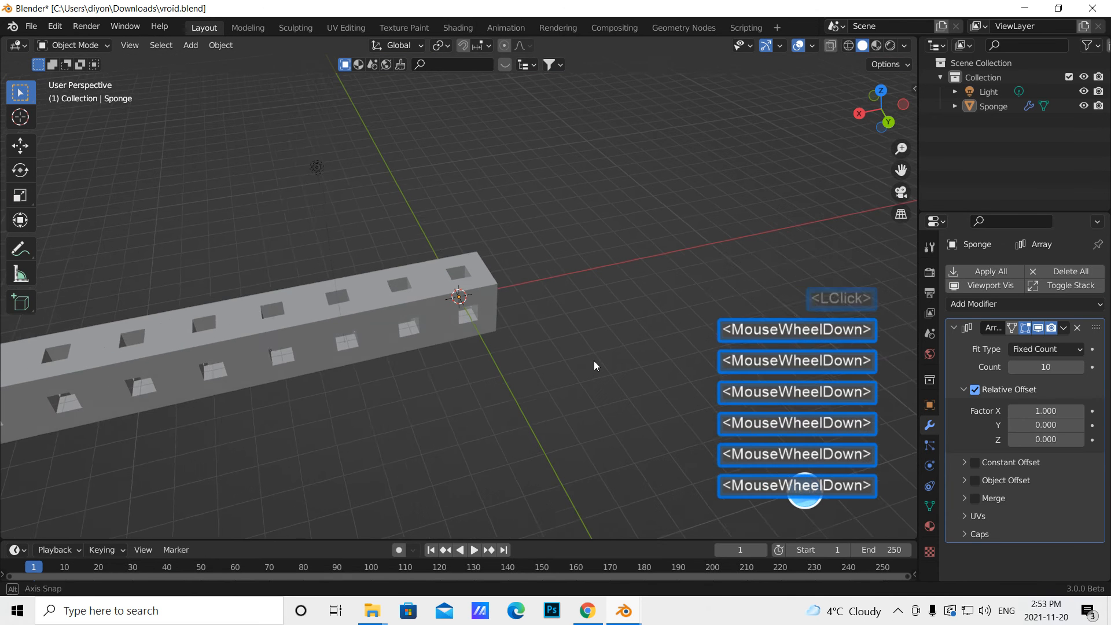
middle_click(592, 362)
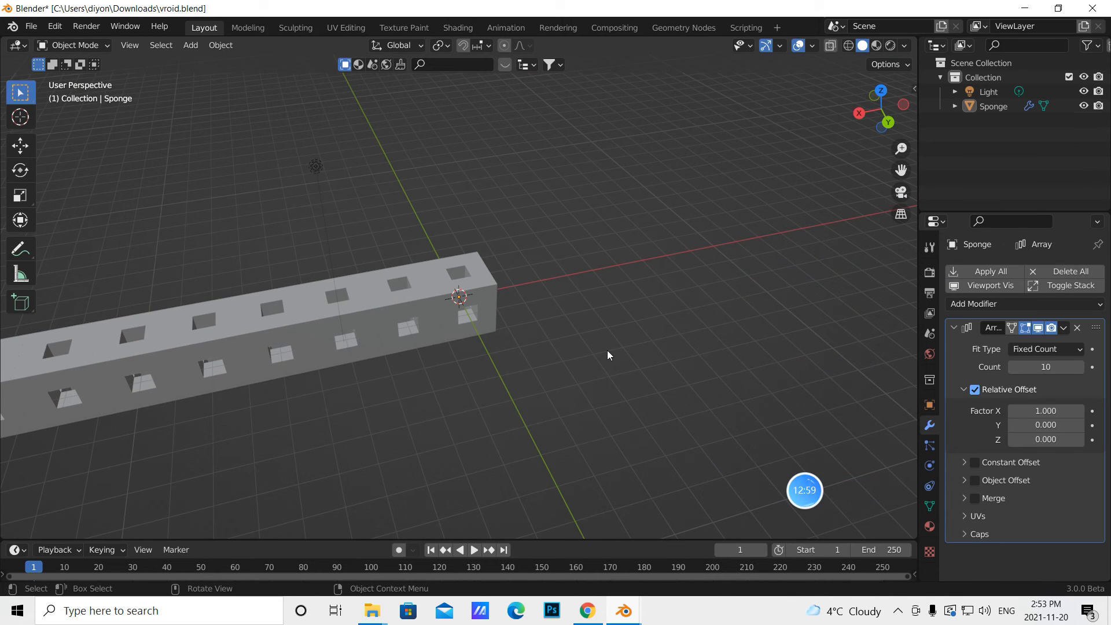
- In top view, move the sponge row along the X axis to about -9.09 m
key("KP_7")
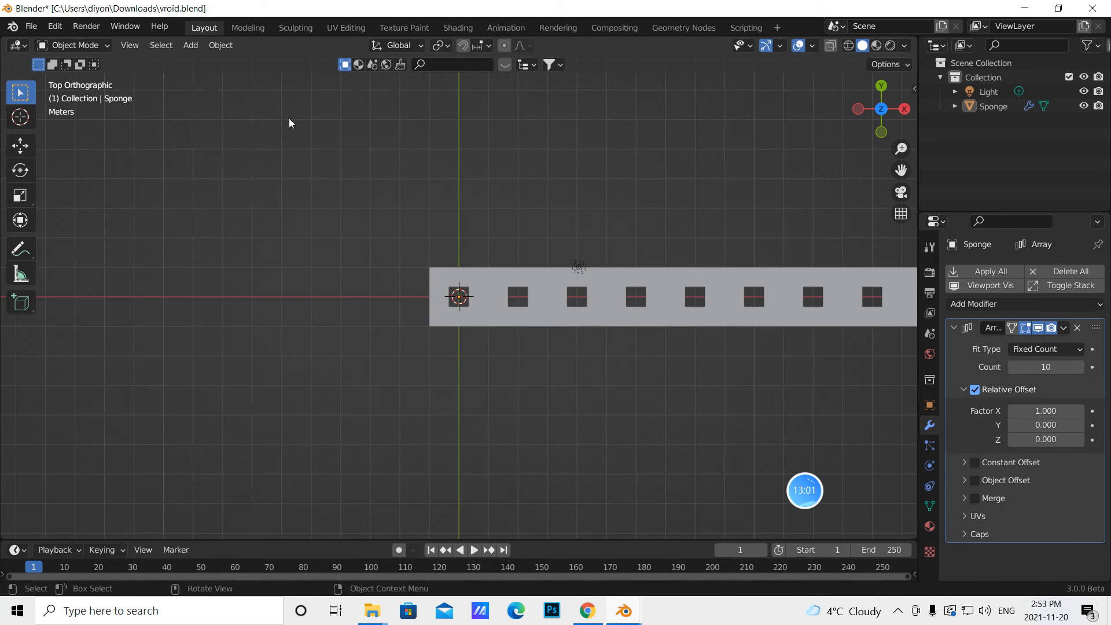
left_click(21, 145)
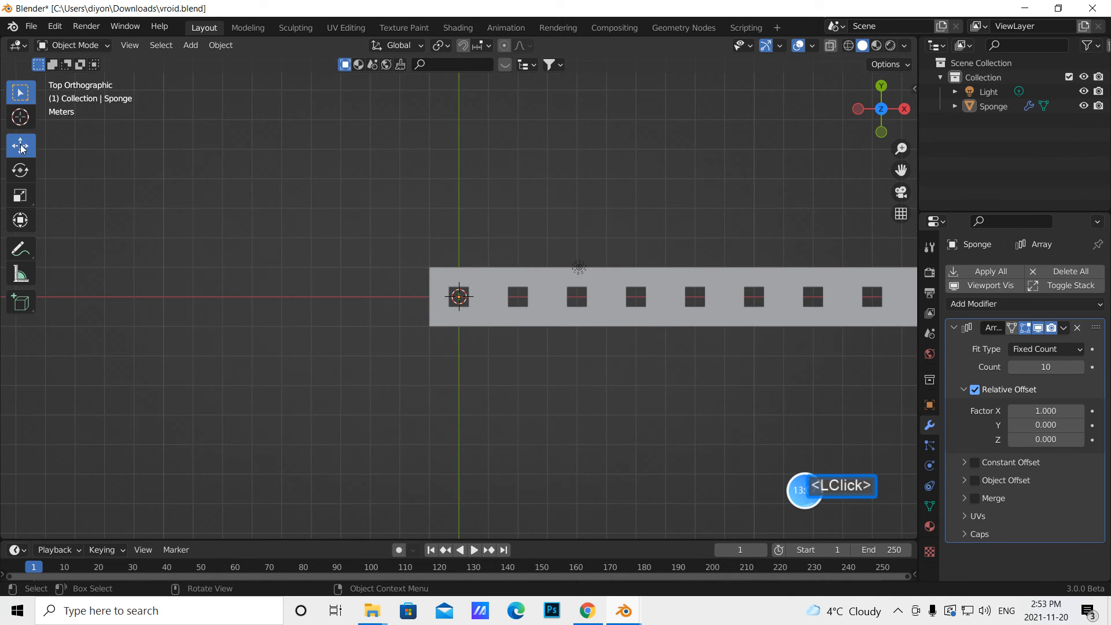
left_click(509, 276)
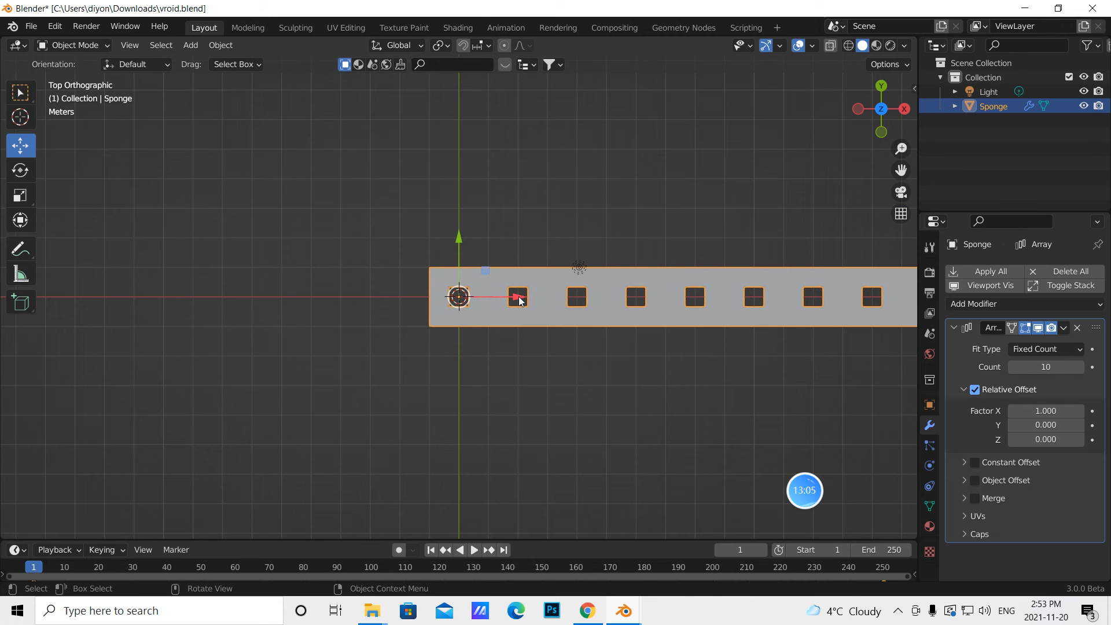
left_click_drag(519, 300, 248, 273)
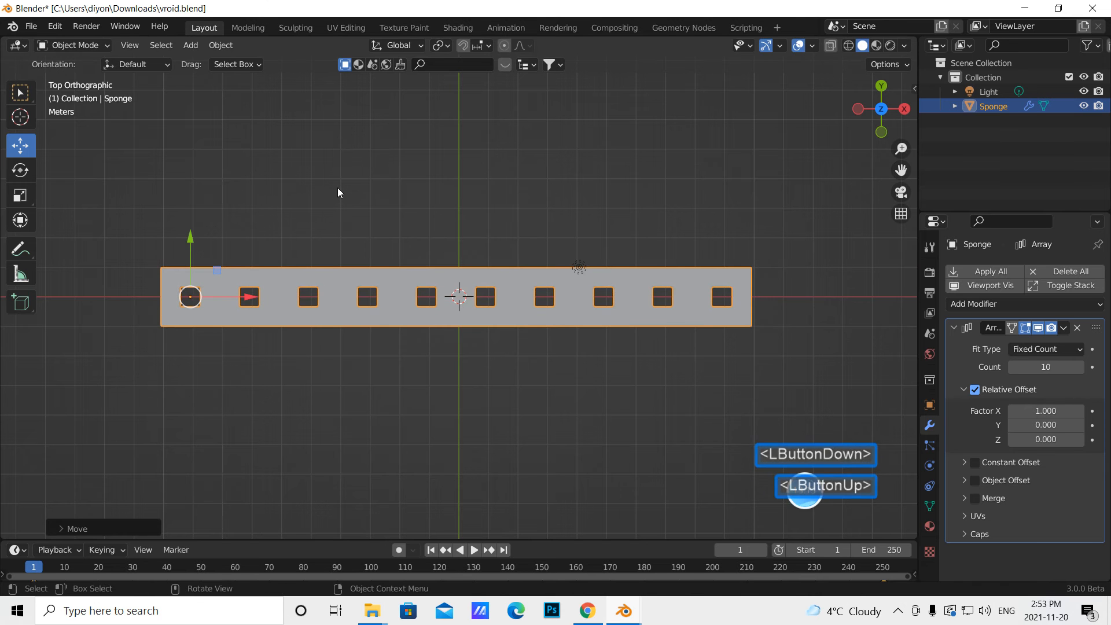
- Set the sponge's X location to -0.004705 m in its object transform
left_click(930, 405)
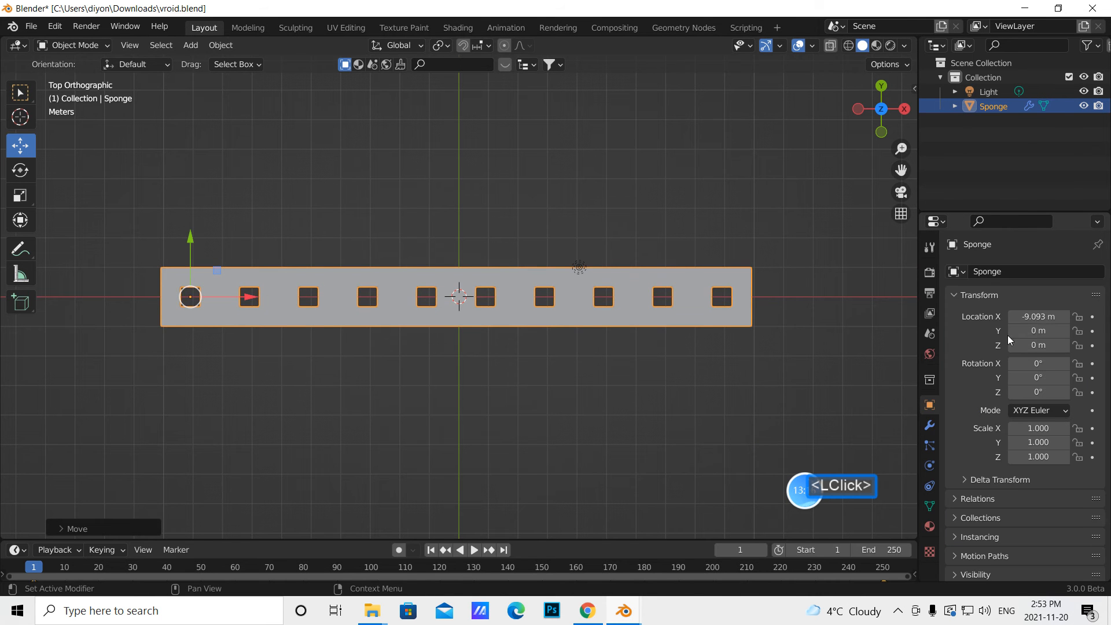
left_click(1036, 316)
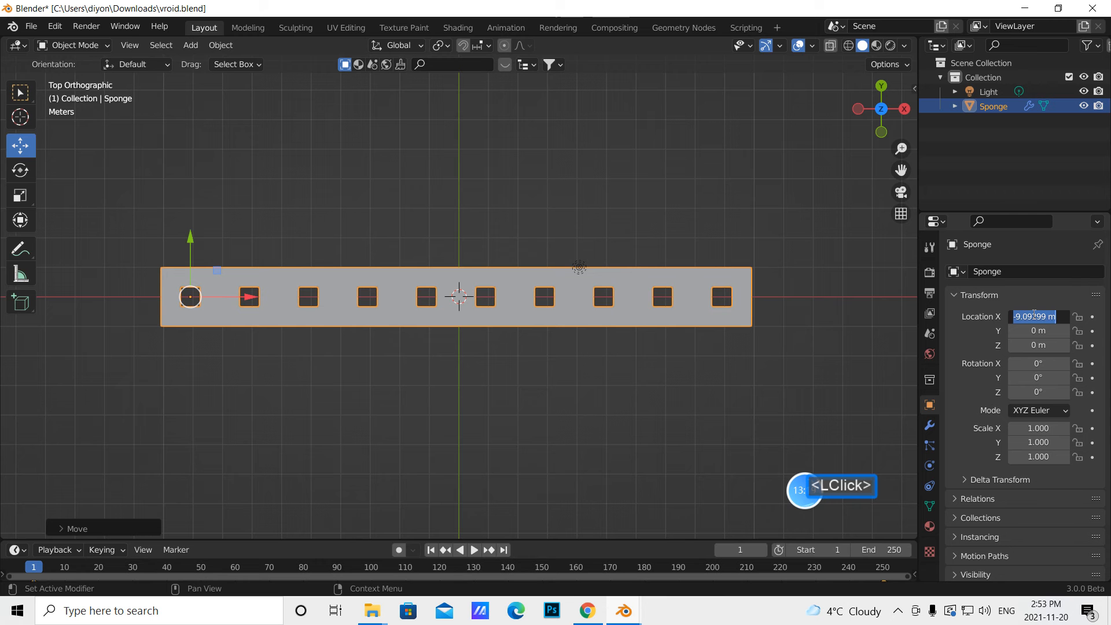
key("BackSpace")
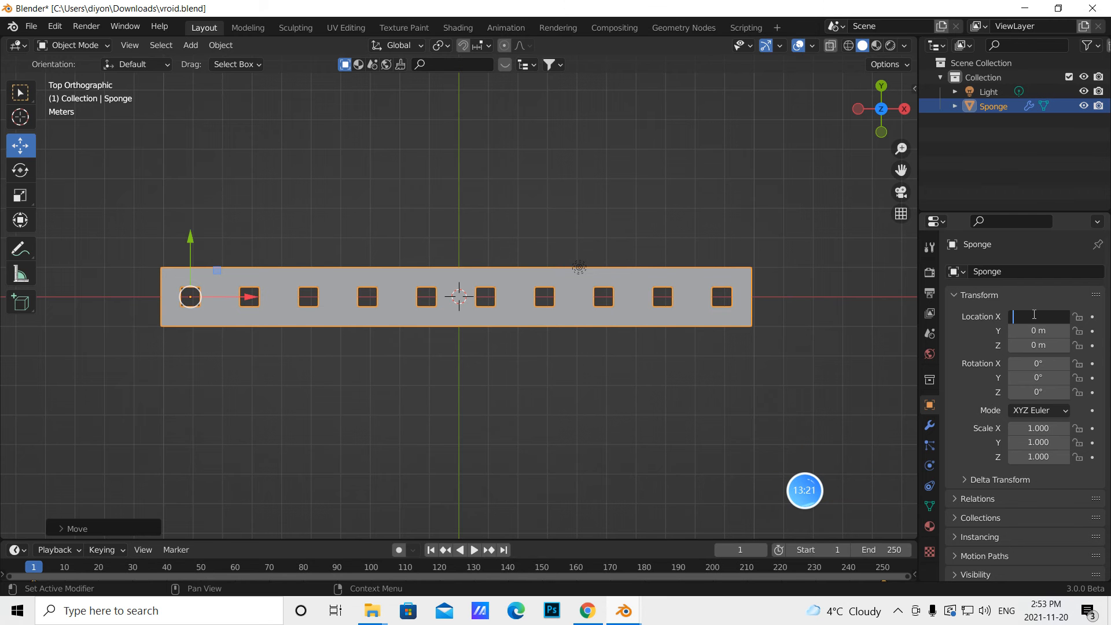
type("-0.")
type("04705")
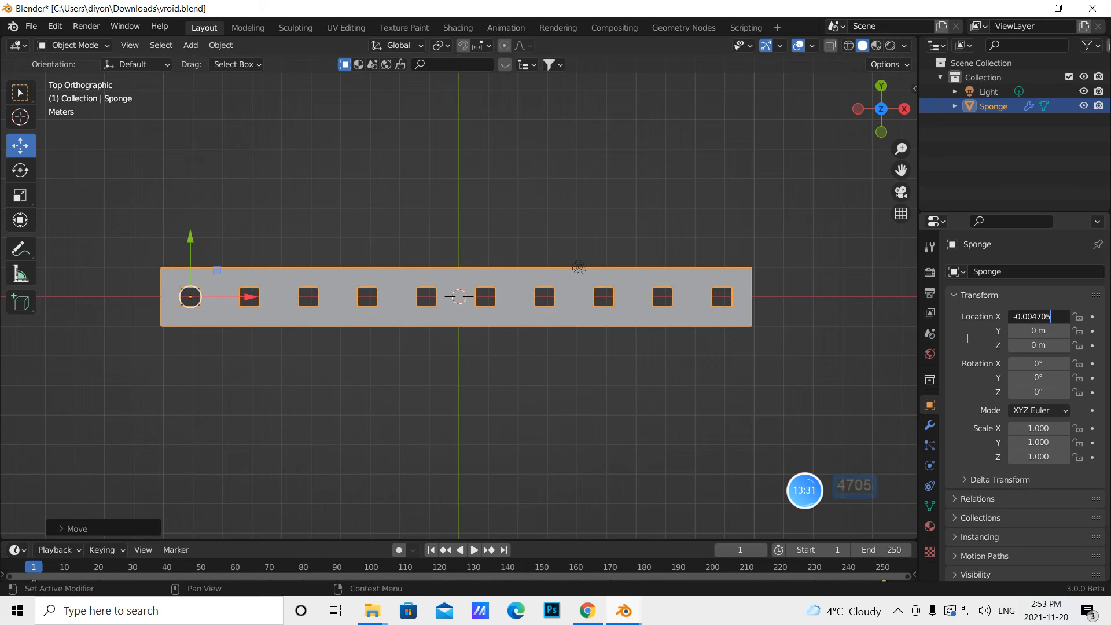
- Set the sponge's Y location to -10.291 m
left_click(1036, 331)
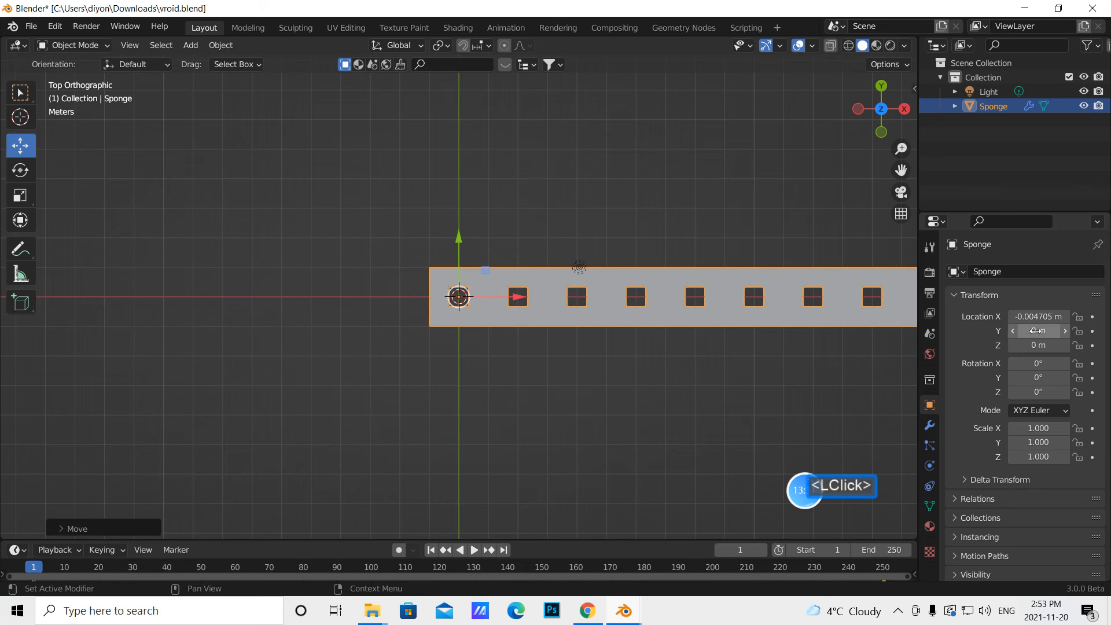
key("BackSpace")
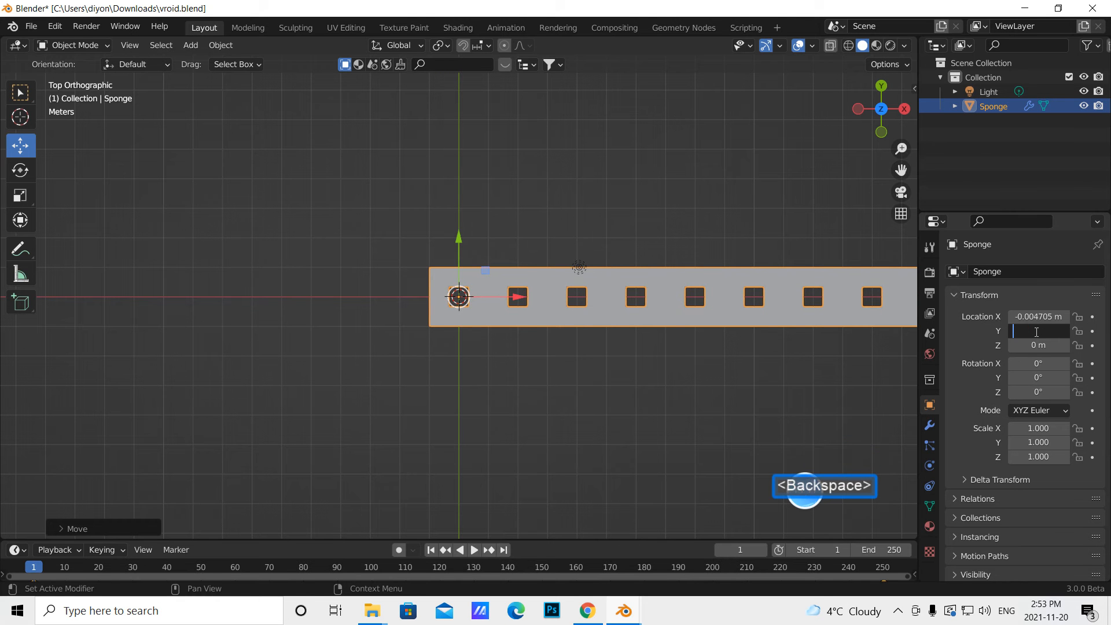
type("-100")
key("BackSpace")
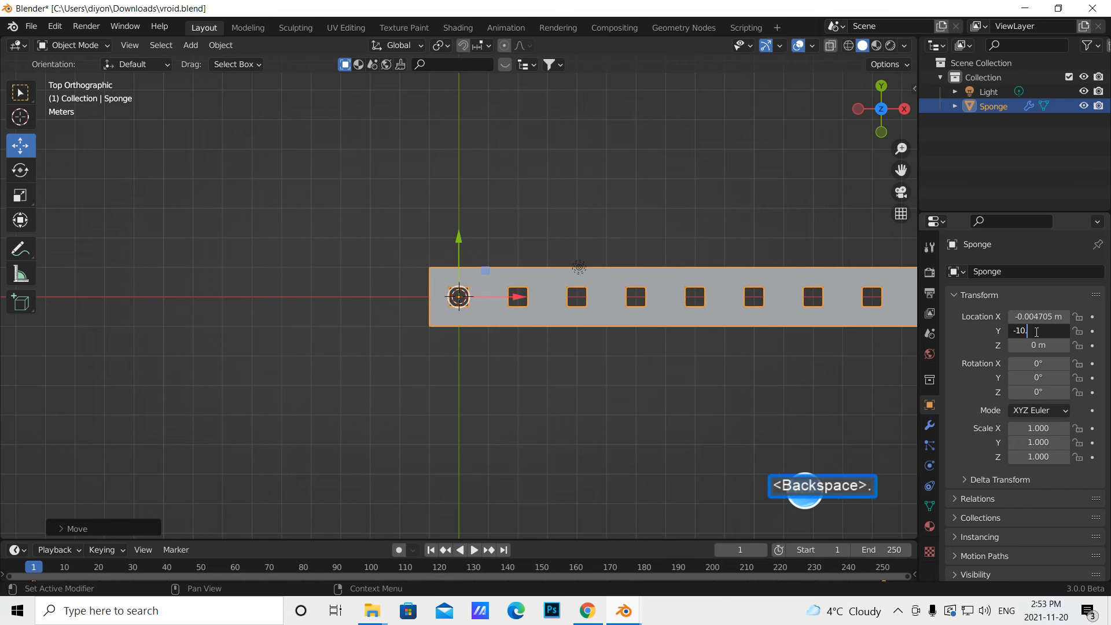
type(".9")
key("BackSpace")
type("291")
left_click(636, 458)
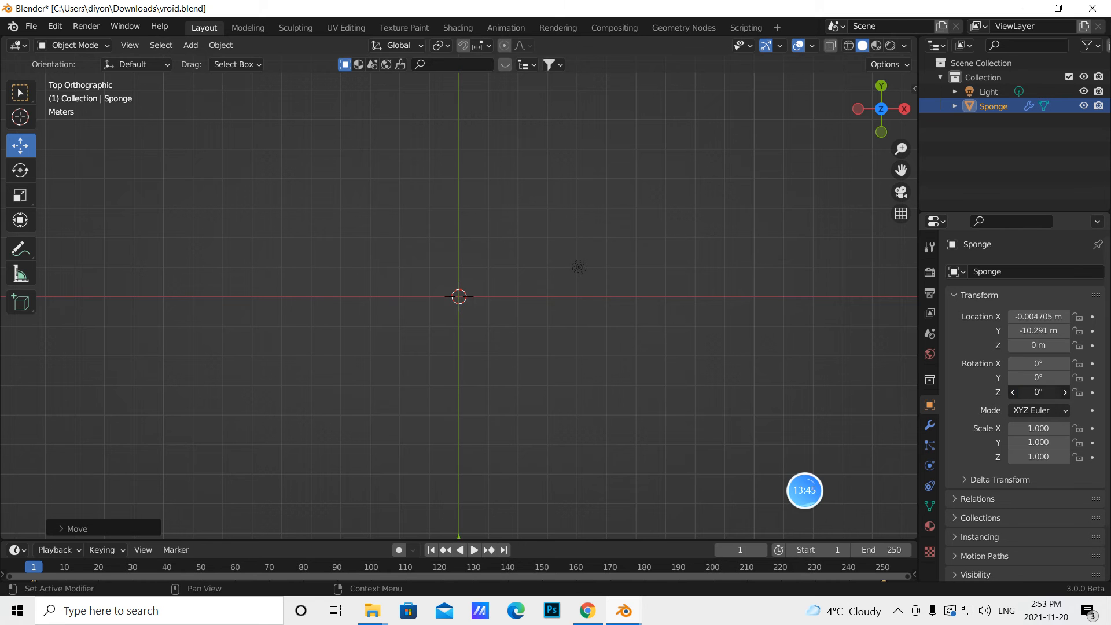
- Set the sponge's Z rotation to 90° so the row runs along the Y axis
left_click(1041, 393)
key("BackSpace")
type("90")
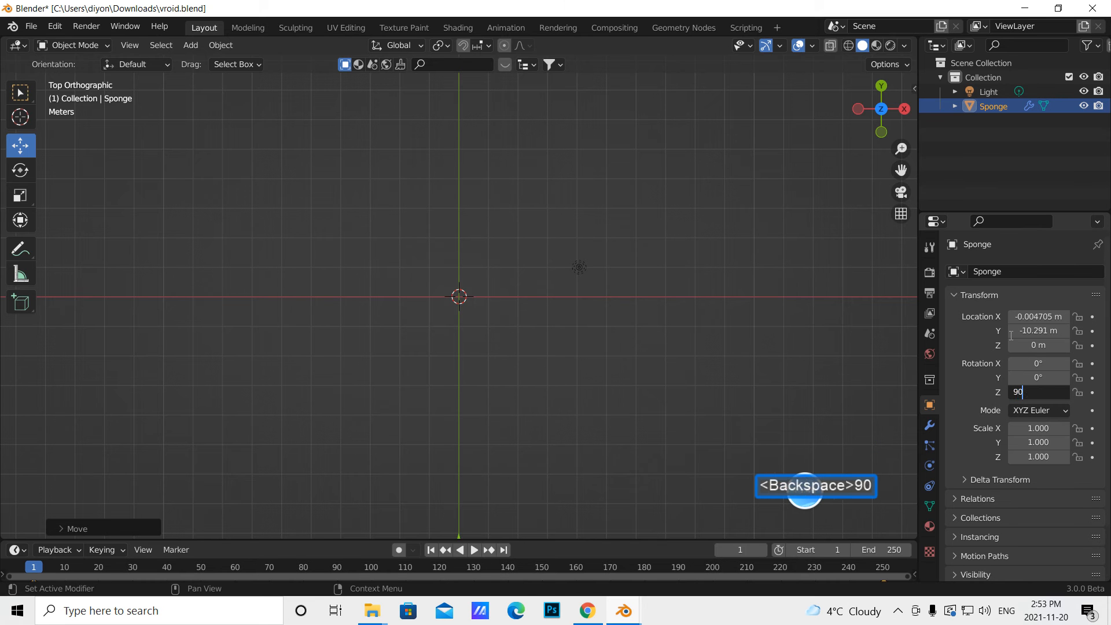
left_click(518, 288)
scroll(588, 283, "down", 5)
middle_click_drag(612, 358, 446, 300)
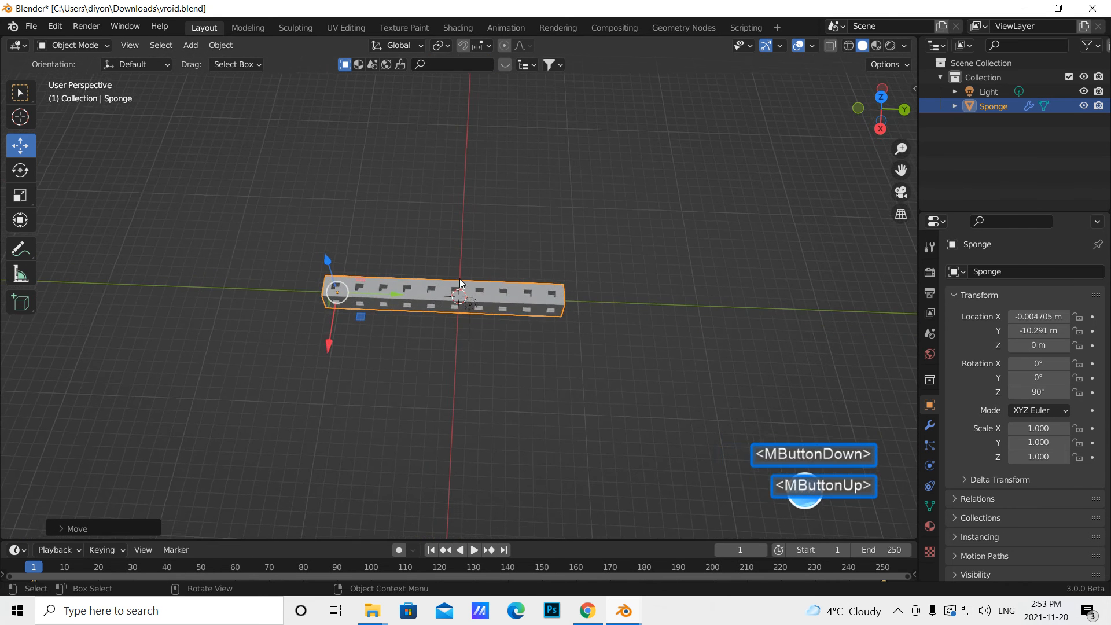
scroll(554, 254, "up", 2)
scroll(554, 253, "up", 1)
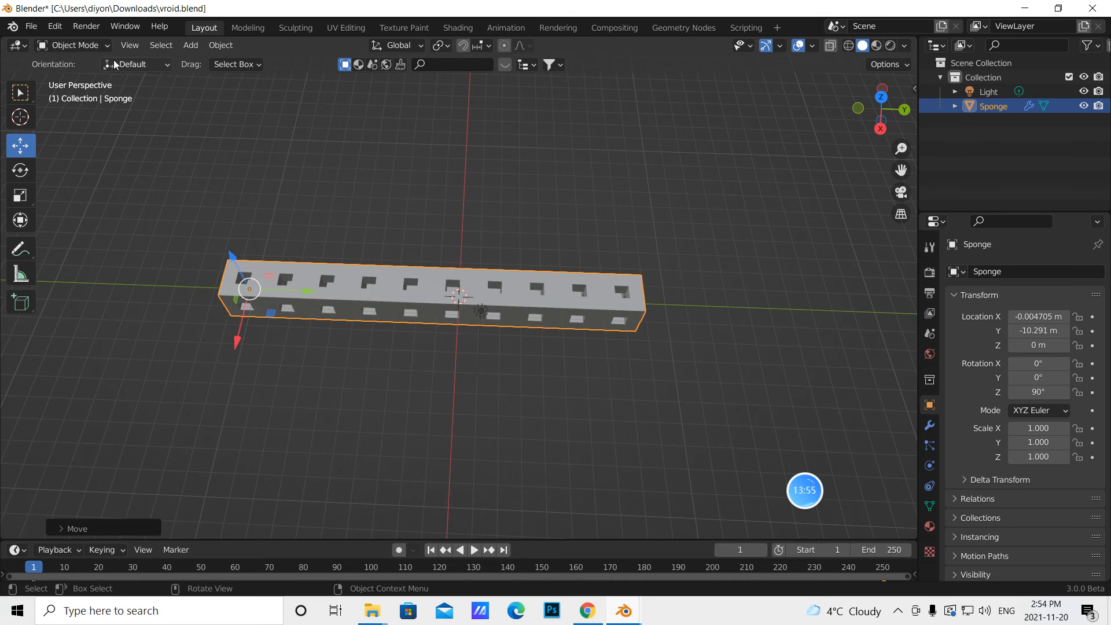
- Add a mesh plane and set its Y location to -11.054 m
left_click(190, 45)
mouse_move(210, 62)
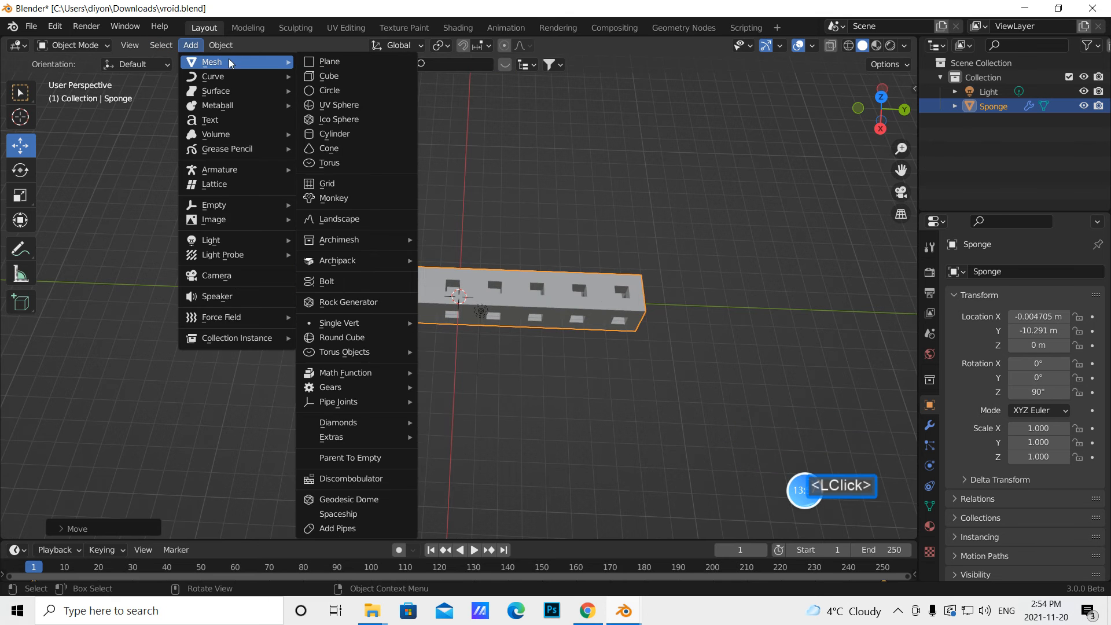
left_click(329, 60)
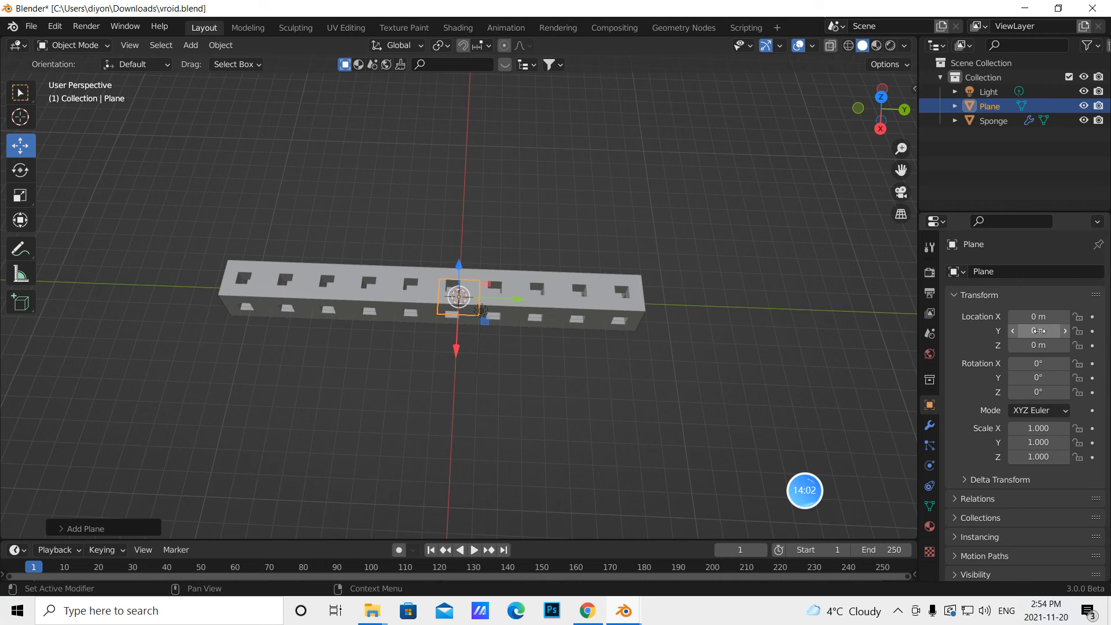
left_click(1030, 328)
key("BackSpace")
type("-11.05")
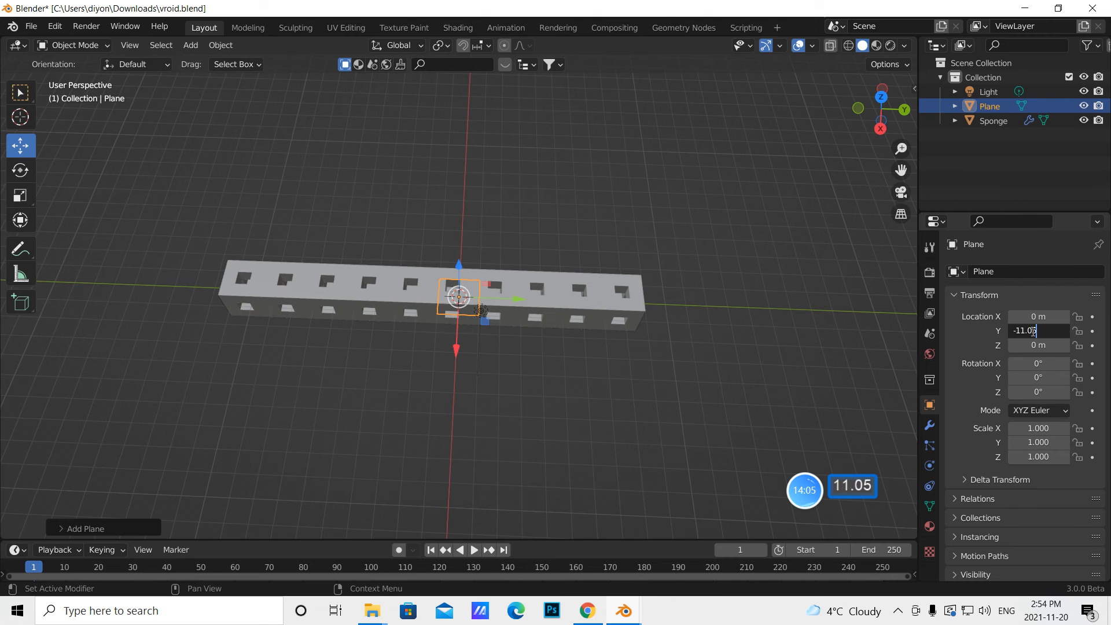
type("4")
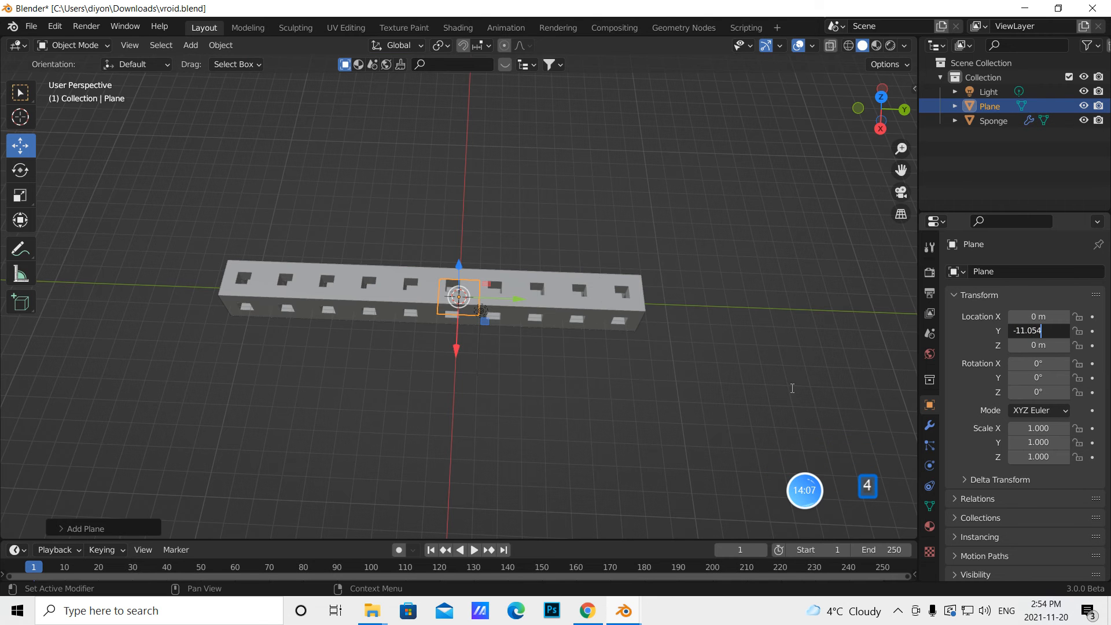
left_click(790, 387)
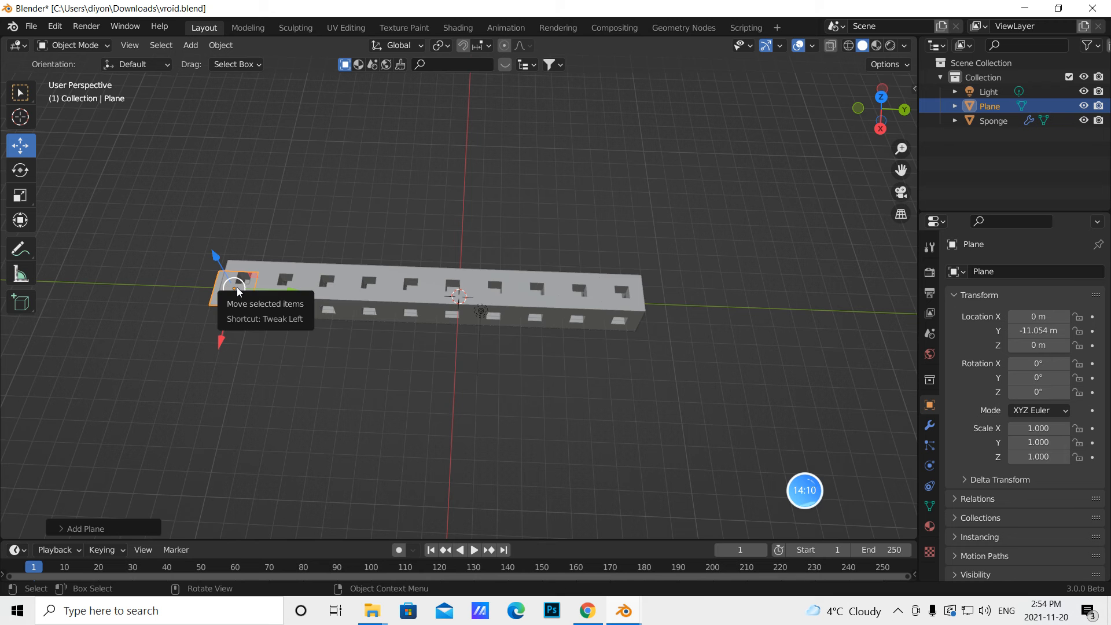
- Stand the plane upright at the end of the row by setting its X rotation to 90°
middle_click_drag(272, 355, 293, 286)
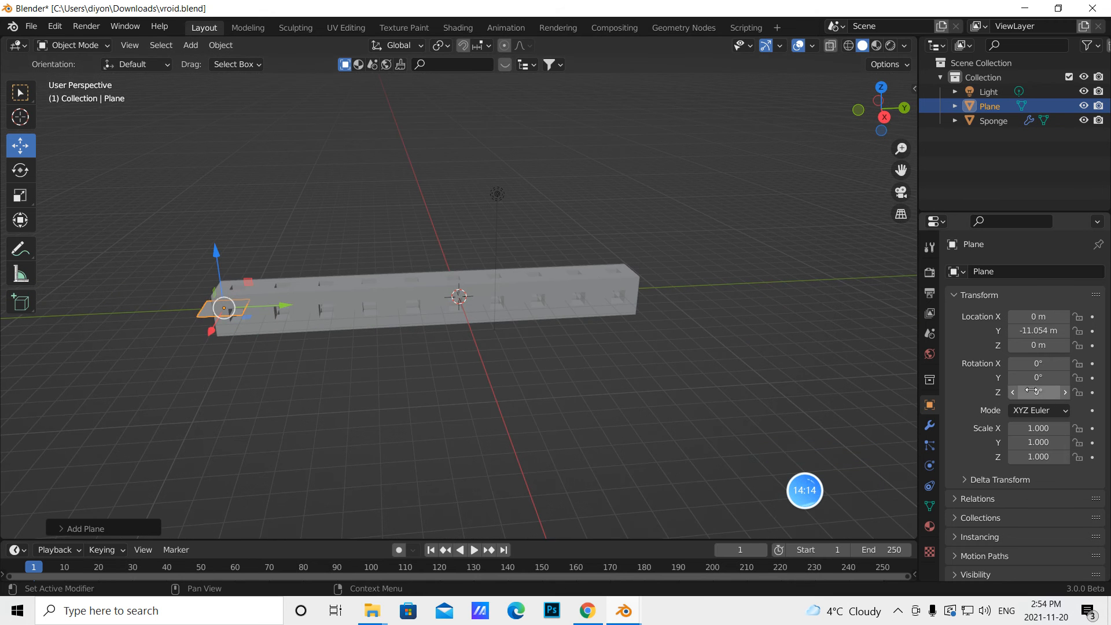
left_click(1038, 363)
key("BackSpace")
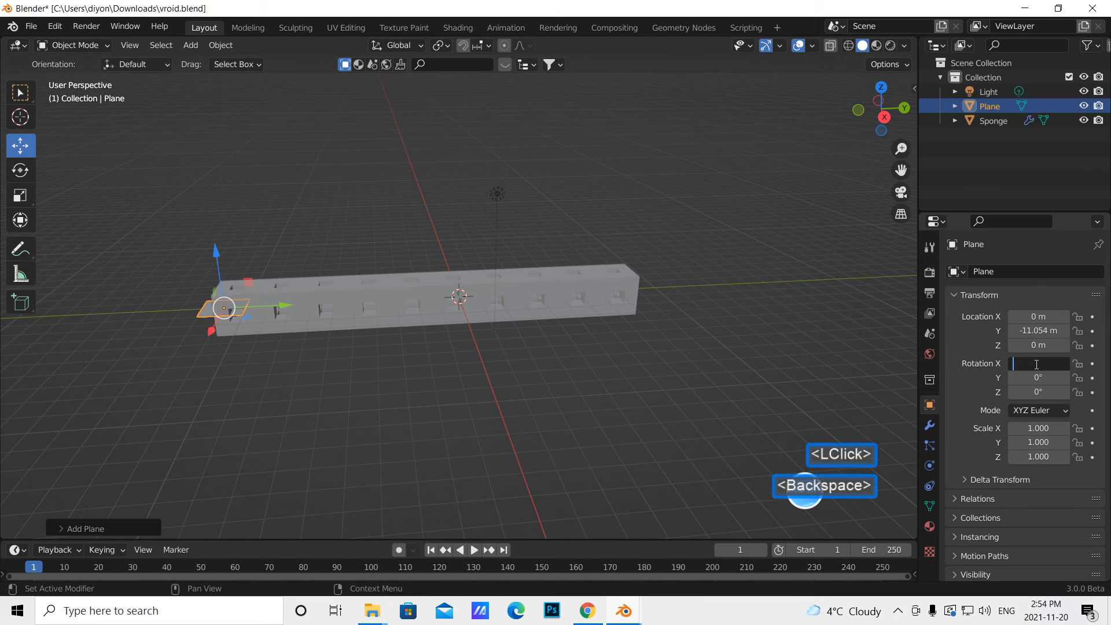
type("90")
left_click(712, 376)
mouse_move(339, 330)
middle_mouse_down()
mouse_move(457, 320)
mouse_move(350, 332)
middle_mouse_up()
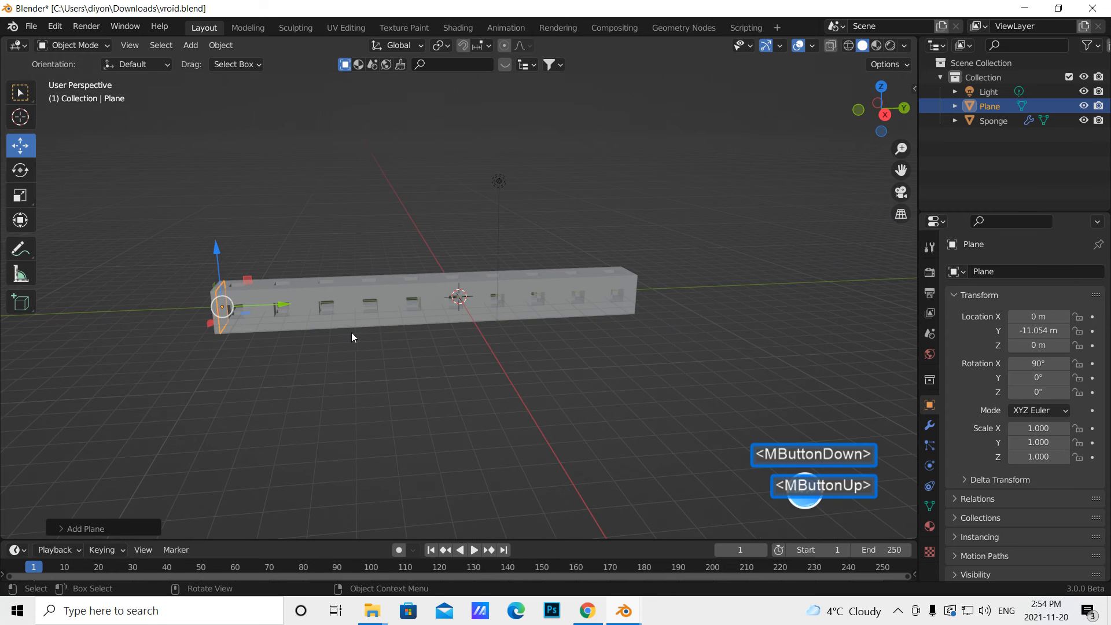
- Set the plane's X, Y and Z scale together to 2.724
left_click_drag(1038, 428, 1037, 457)
key("BackSpace")
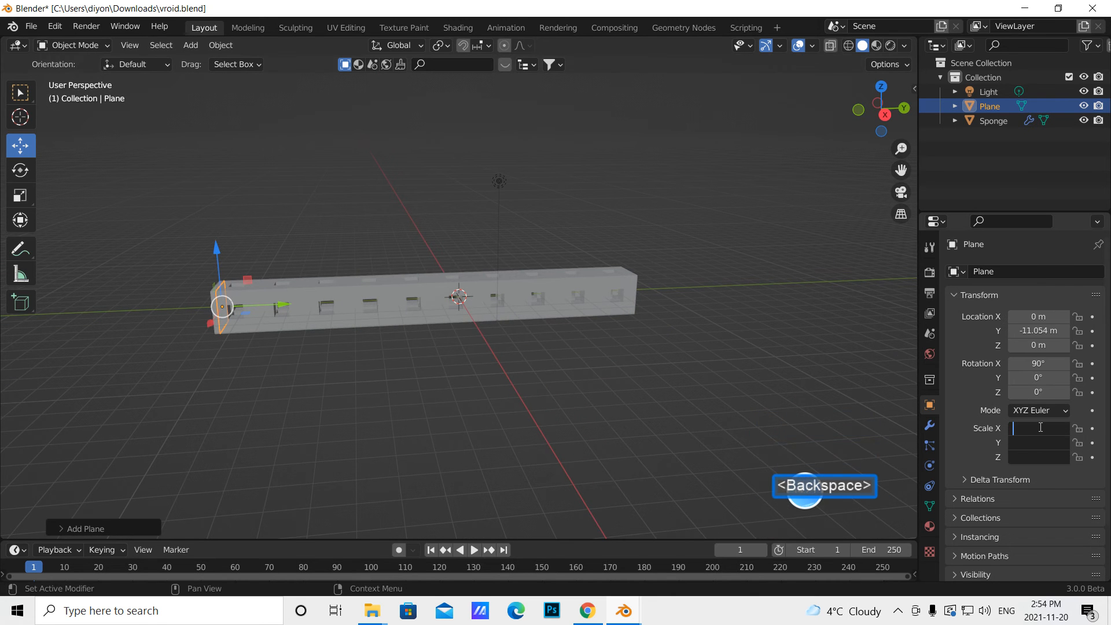
type("2.724")
key("Return")
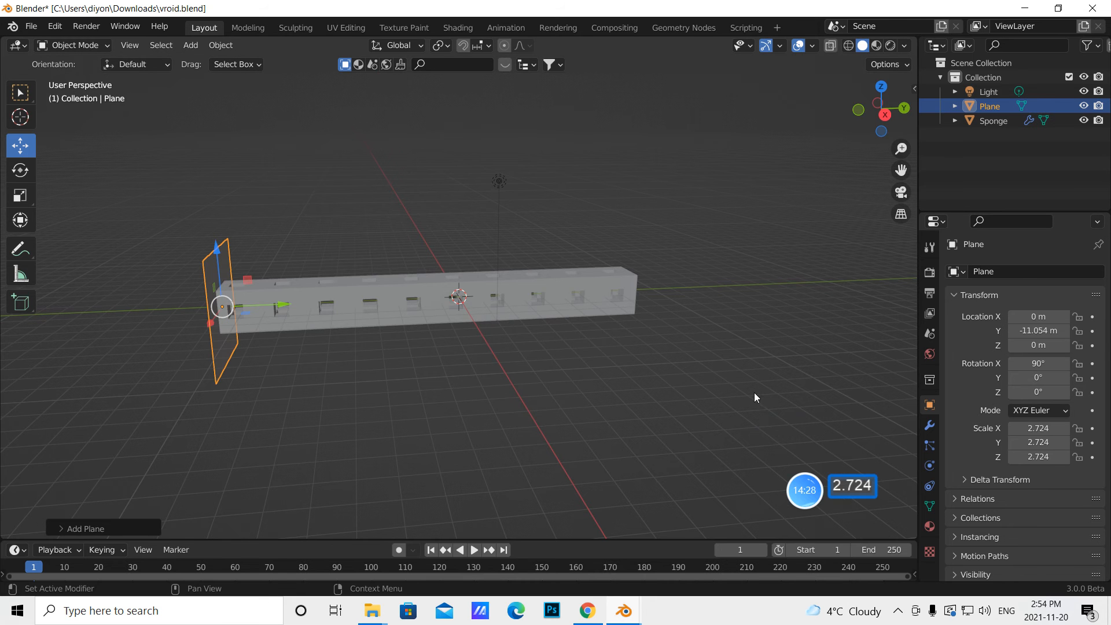
left_click(664, 374)
middle_click_drag(643, 379, 669, 371)
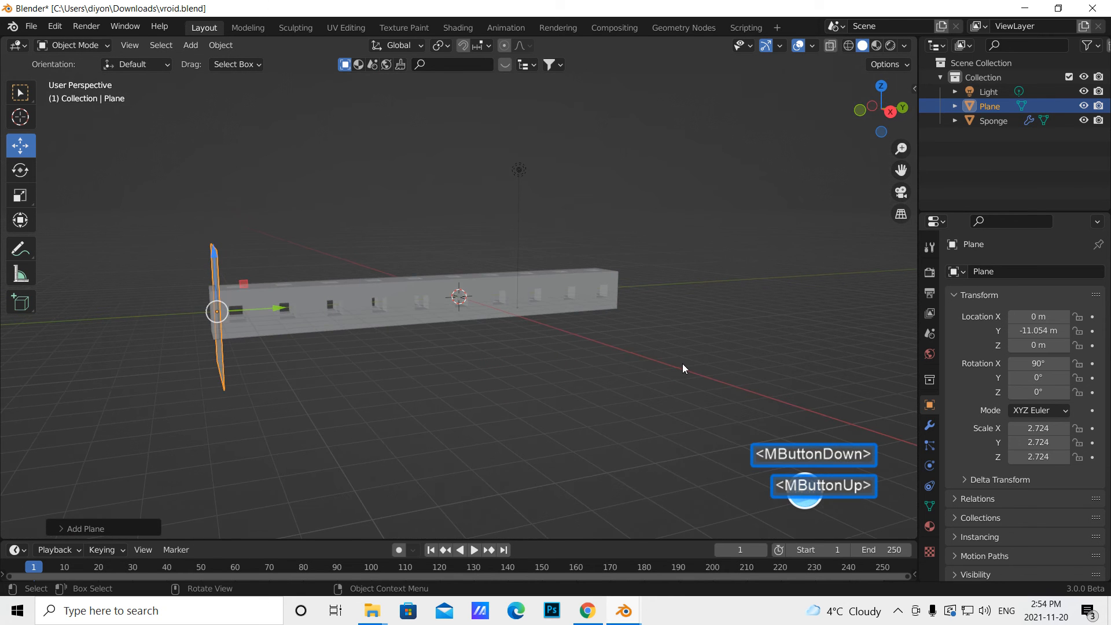
- Switch to top view and add a point light at the origin
key("KP_7")
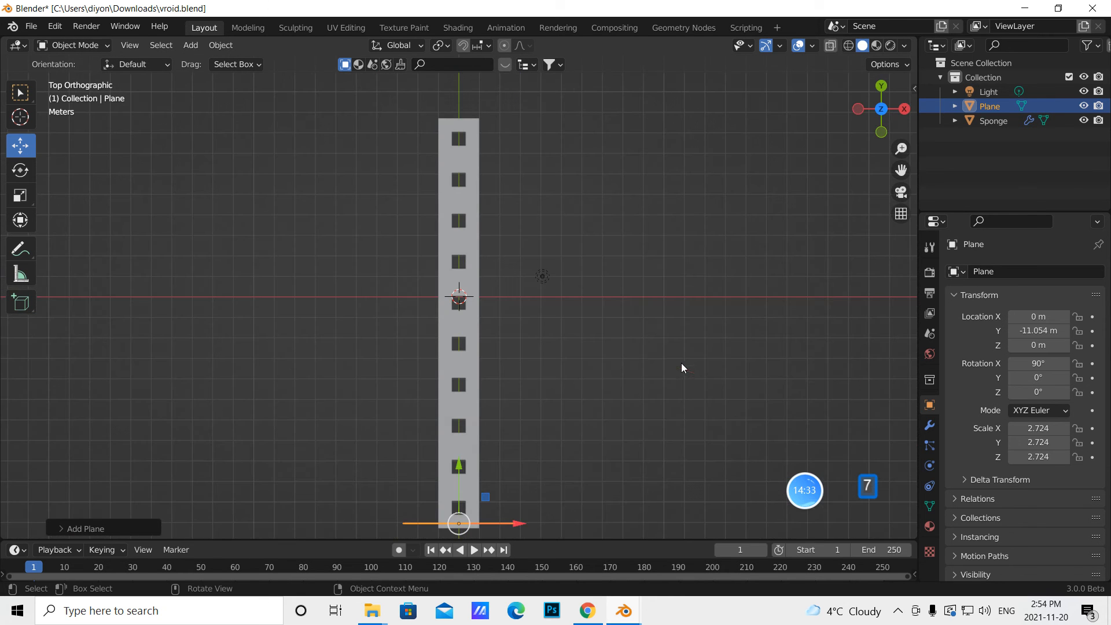
left_click(189, 45)
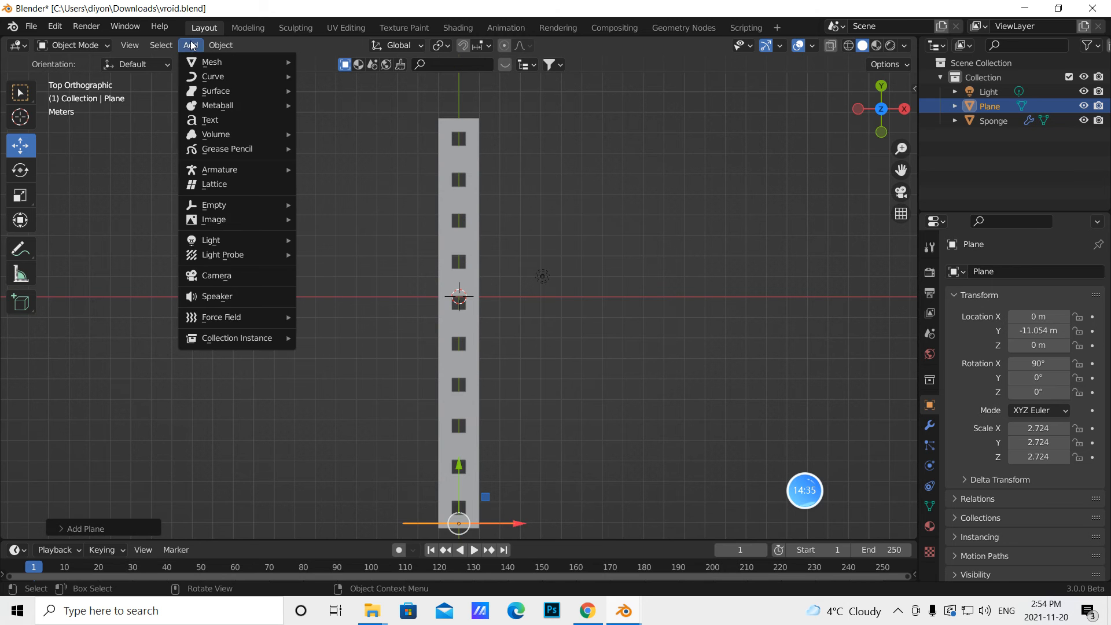
mouse_move(234, 239)
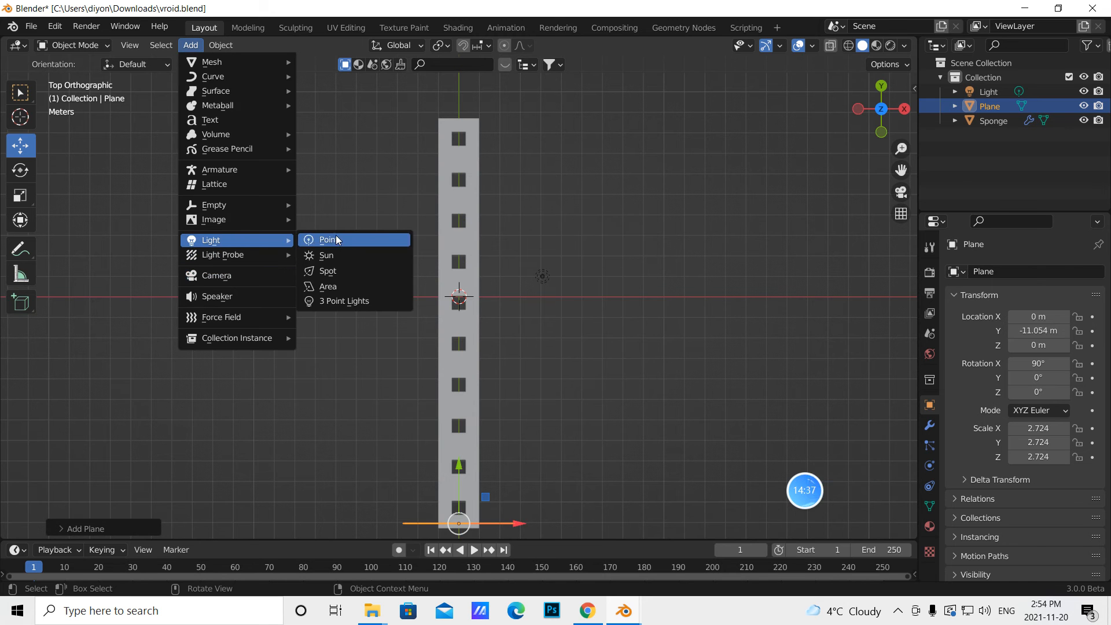
left_click(337, 240)
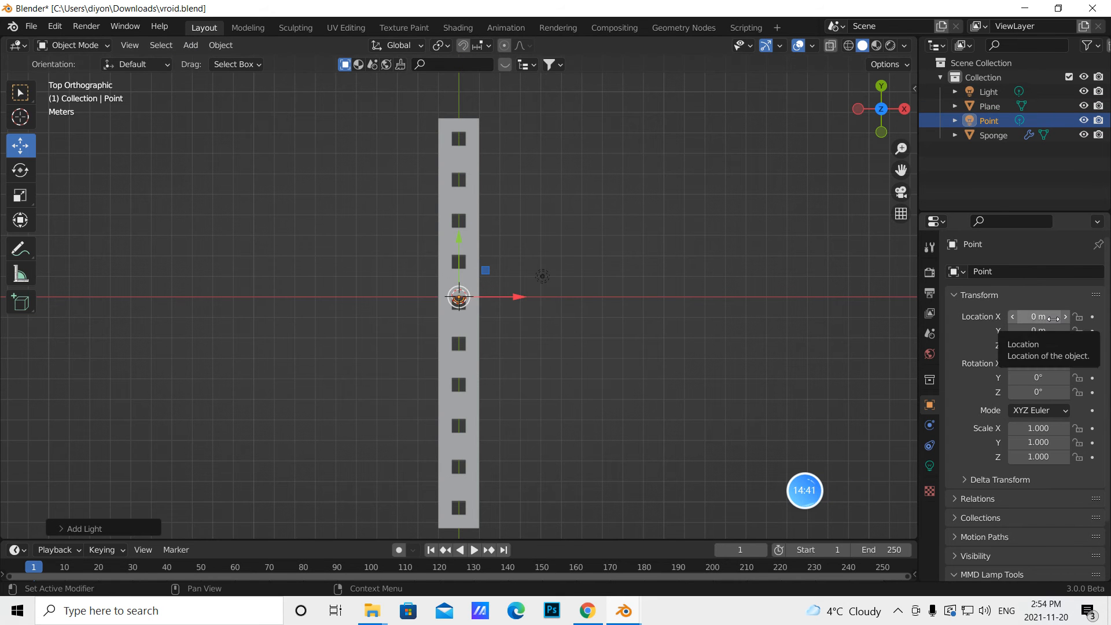
- Set the point light's Y location to -8.8384 m
left_click(1045, 333)
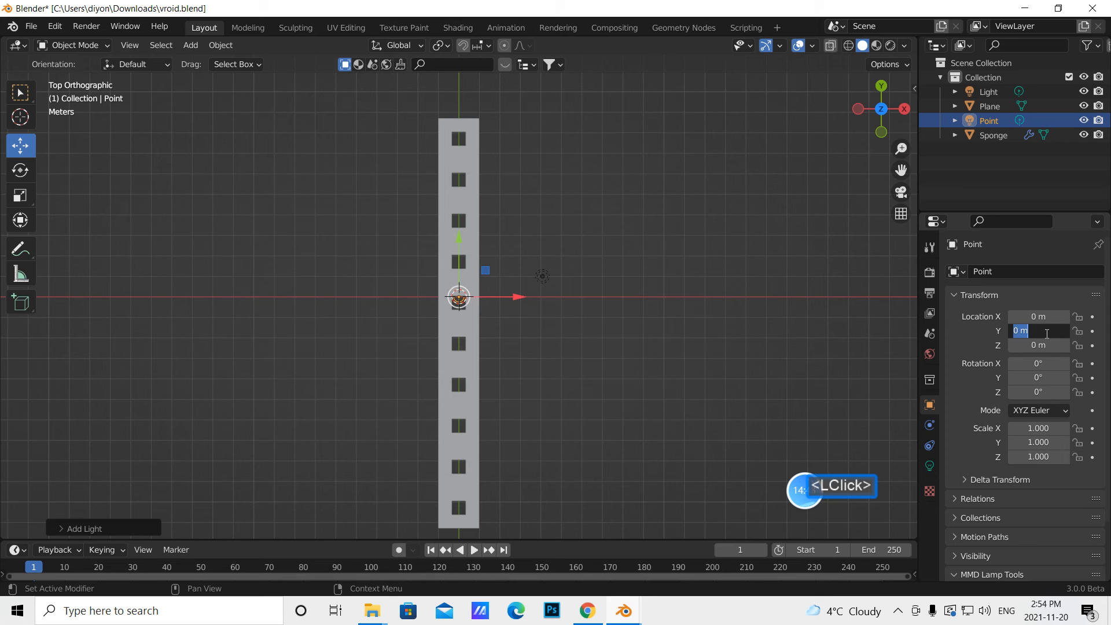
key("BackSpace")
type("=8")
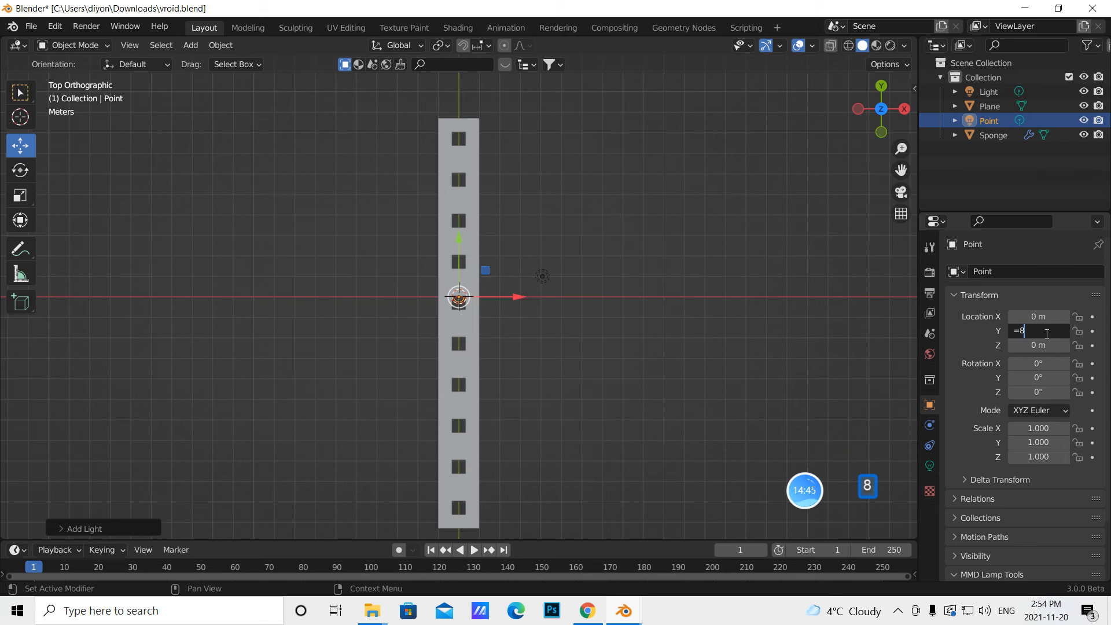
type(".8384")
left_click(1018, 330)
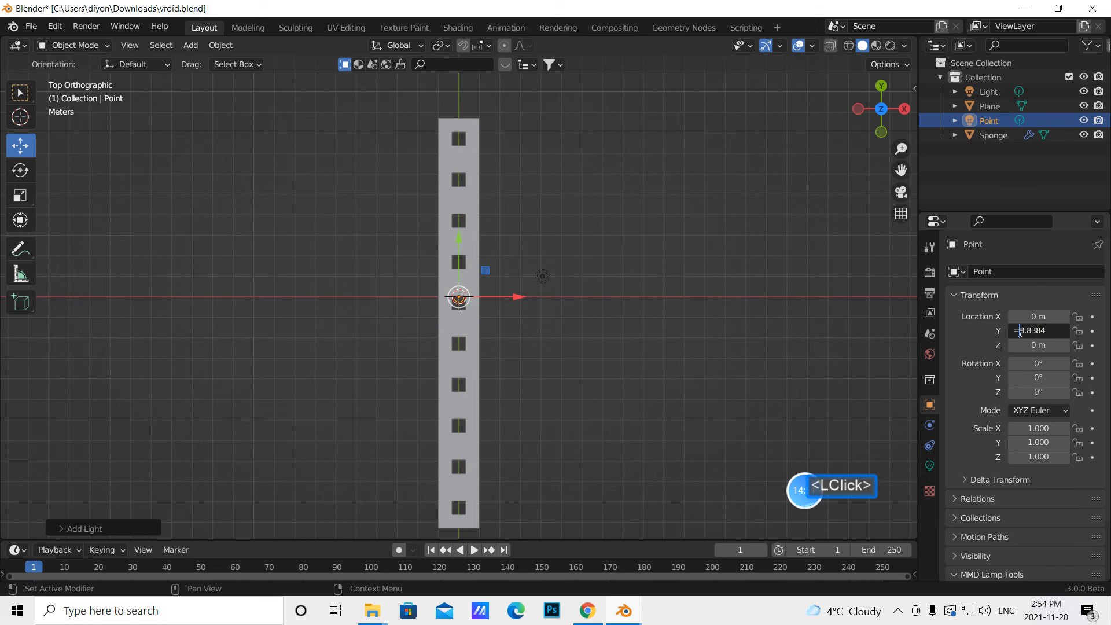
key("BackSpace")
left_click(749, 348)
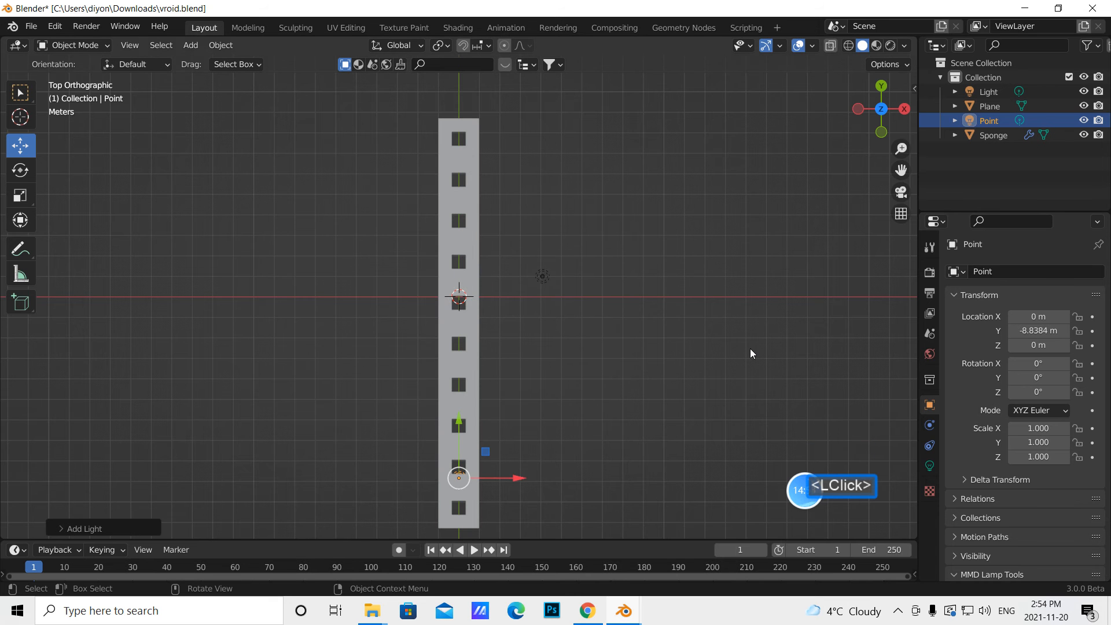
- Set the point light's power to 1000 W
scroll(468, 429, "down", 2)
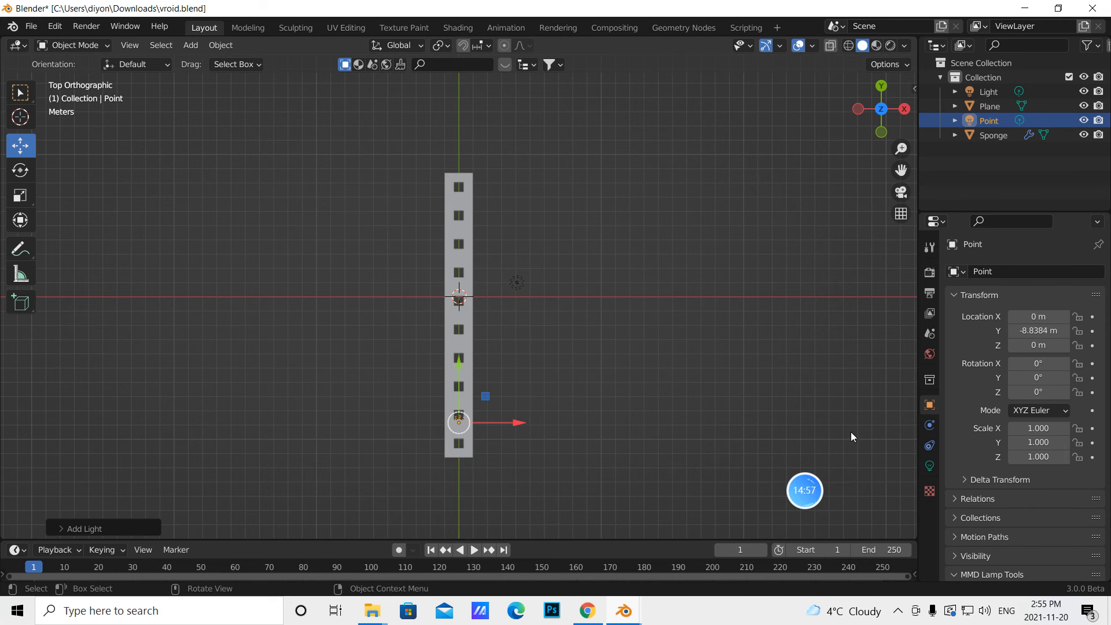
left_click(929, 465)
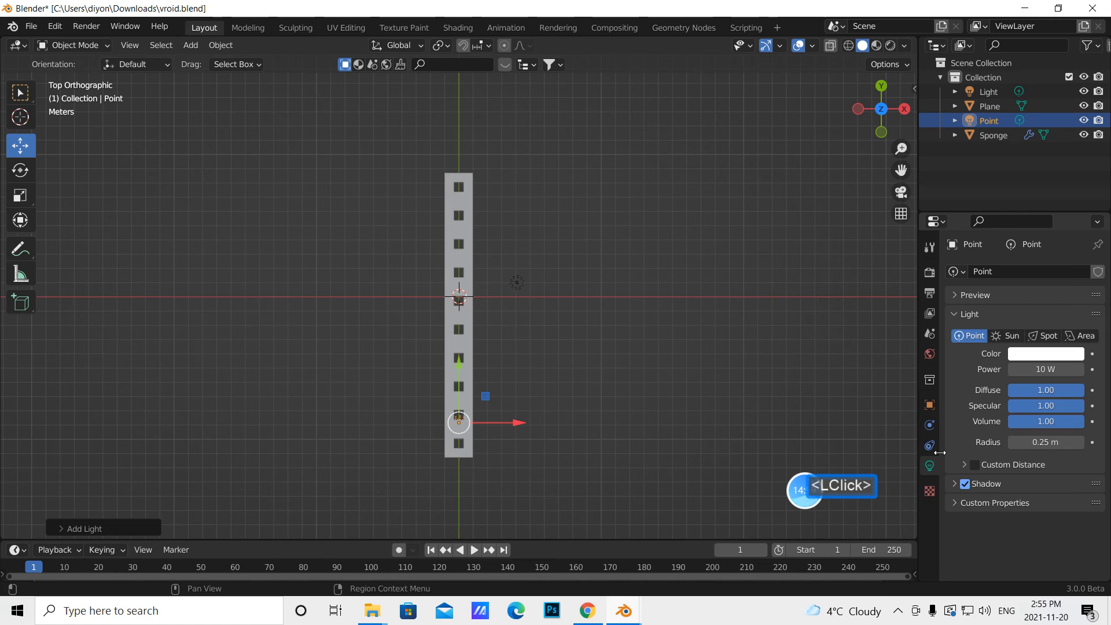
left_click(1036, 369)
key("BackSpace")
type("1000")
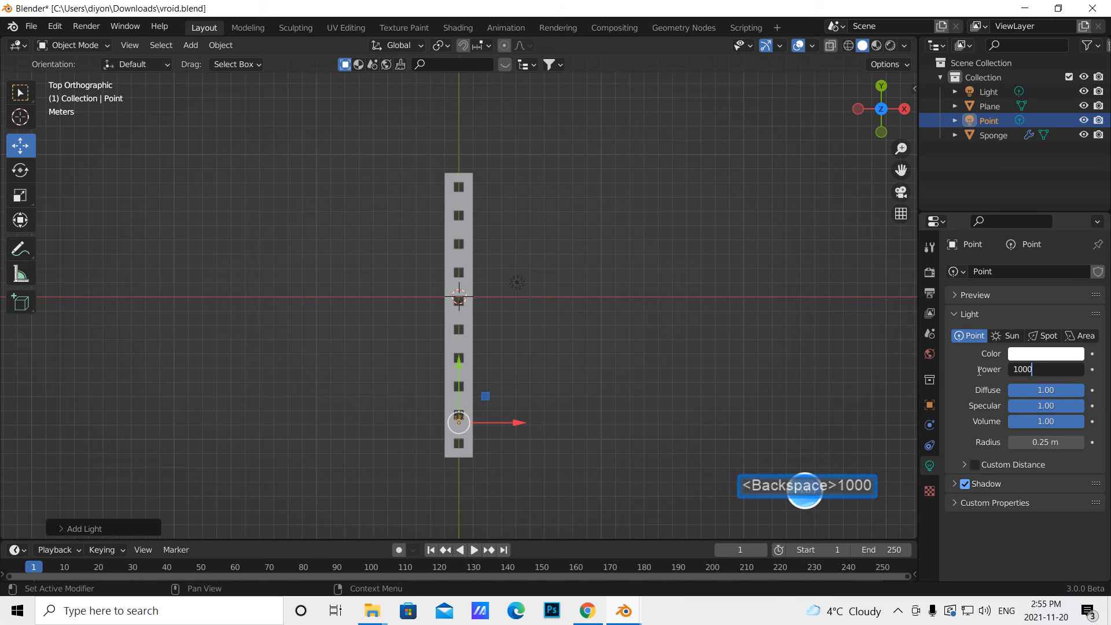
left_click(1063, 363)
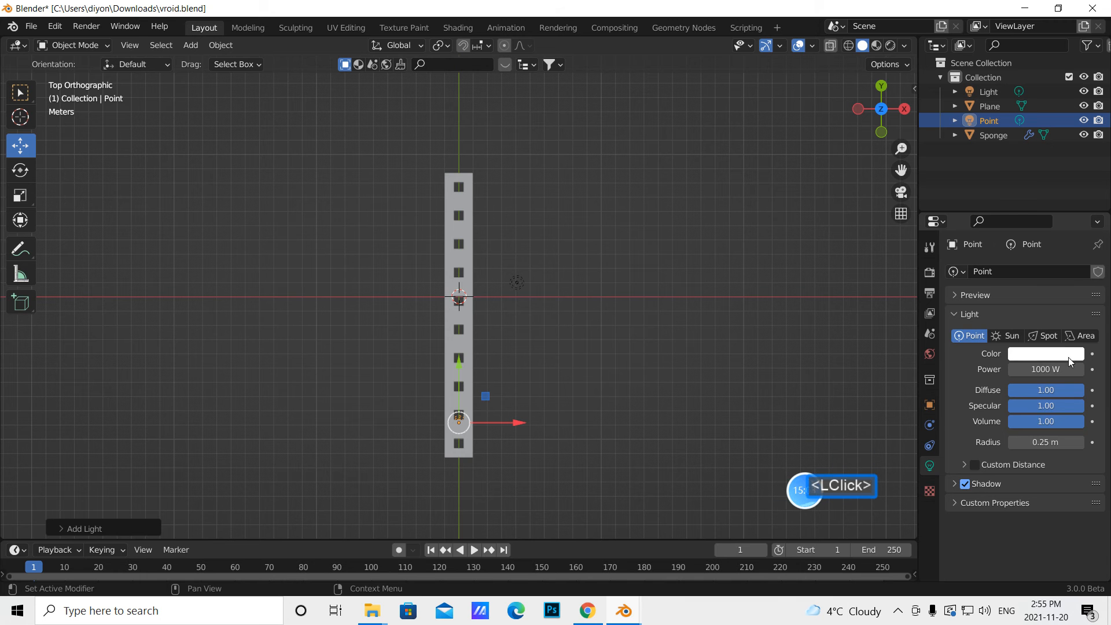
- Change the point light's color to a bright, saturated blue
left_click(1060, 355)
left_click(1051, 186)
left_click(1053, 189)
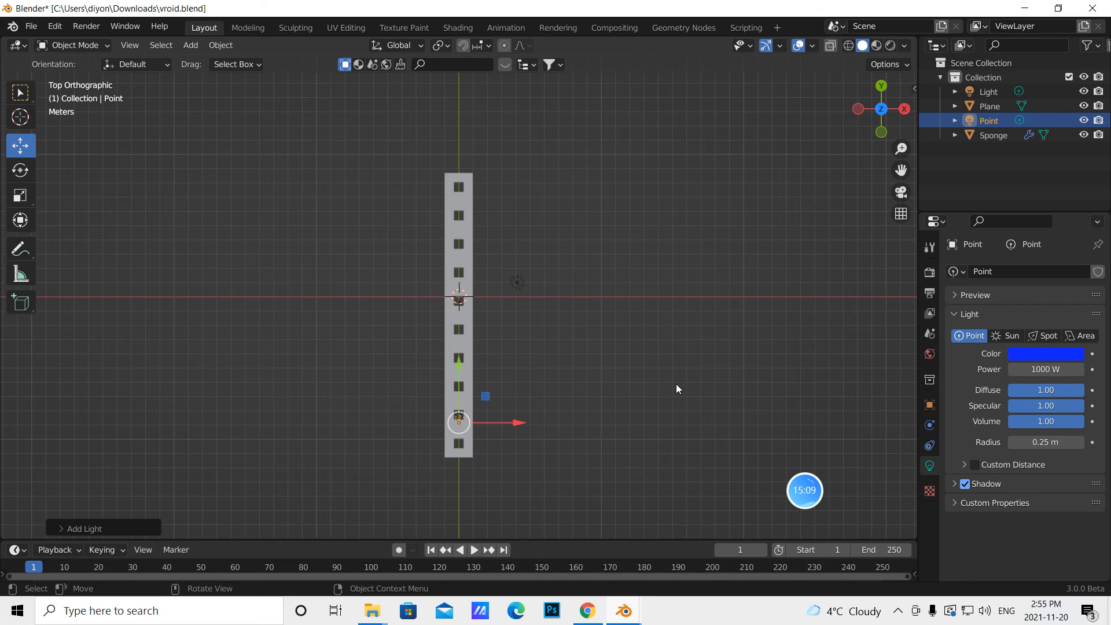
left_click(1038, 354)
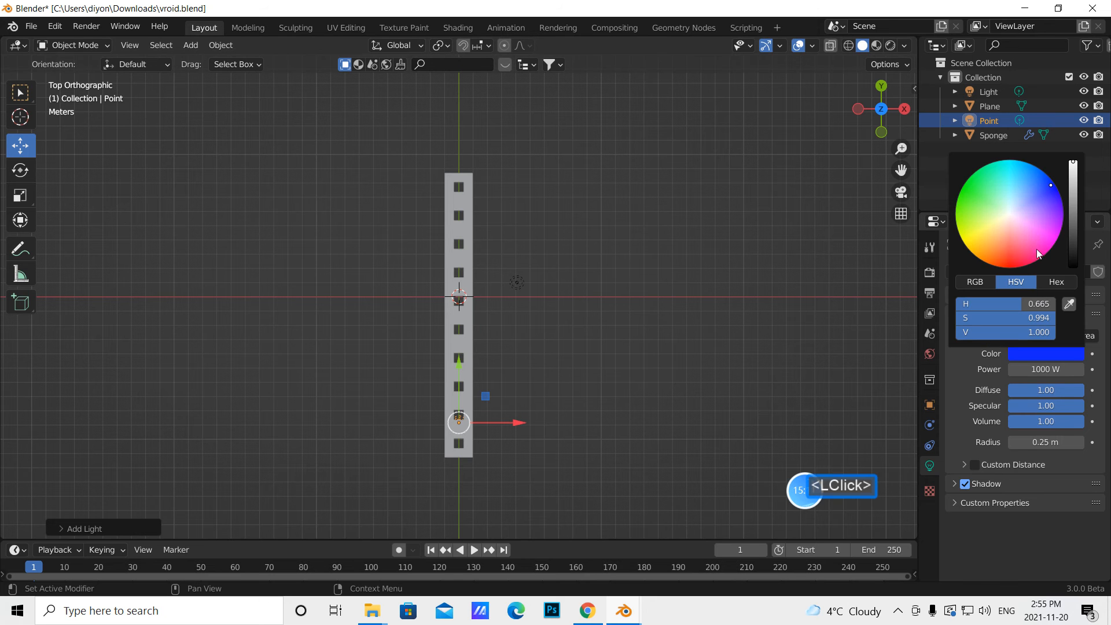
left_click(1032, 183)
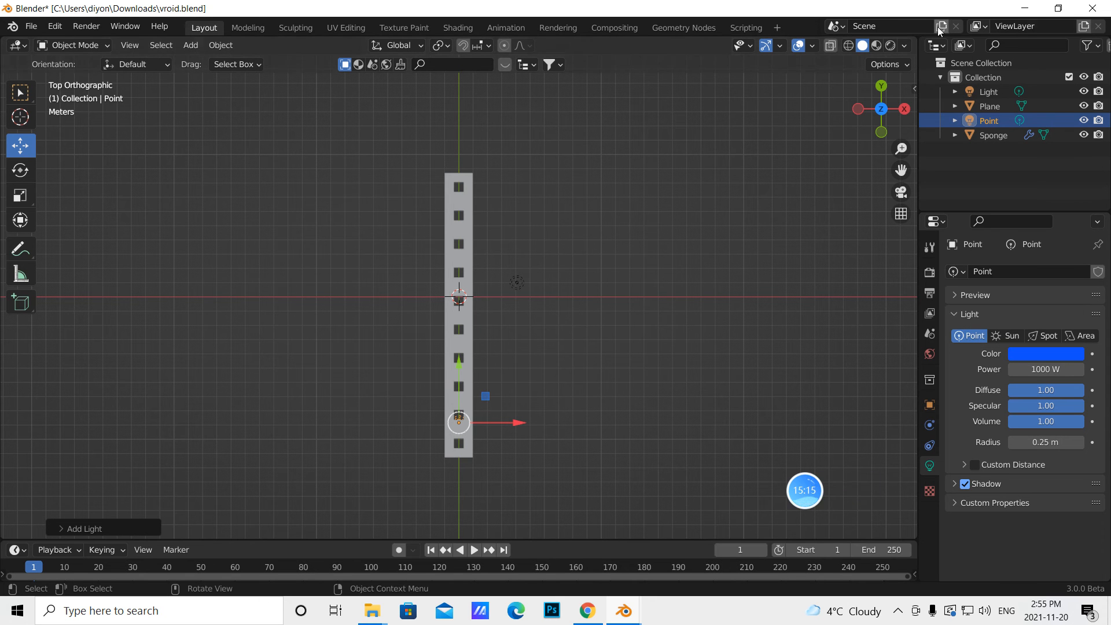
- Enlarge the timeline and insert a rotation keyframe on the Sponge object at frame 1
left_click(993, 135)
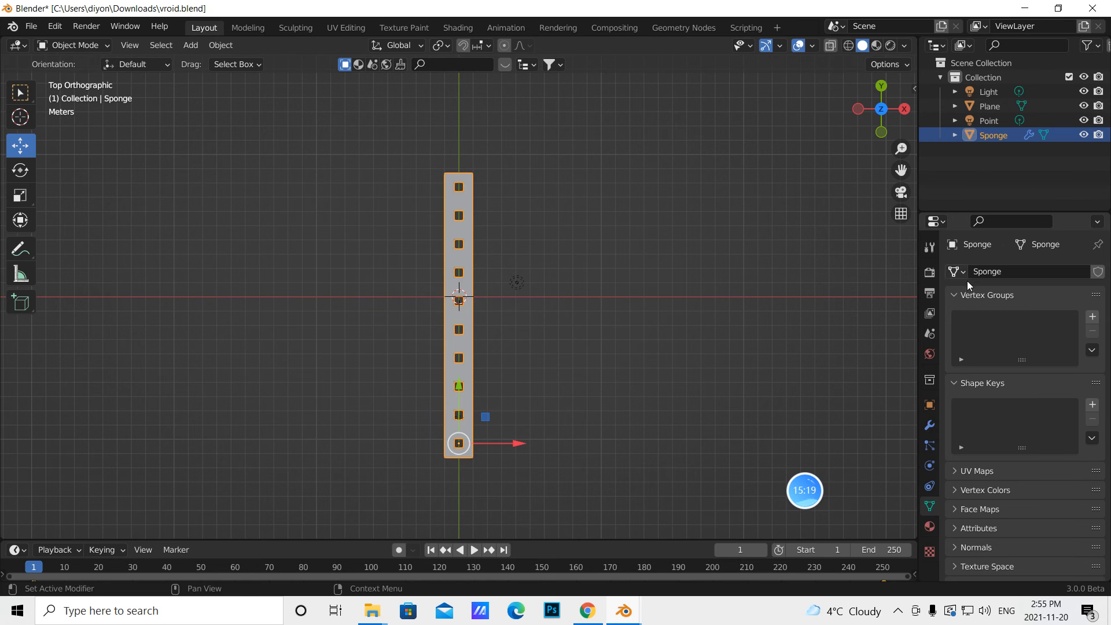
left_click(929, 404)
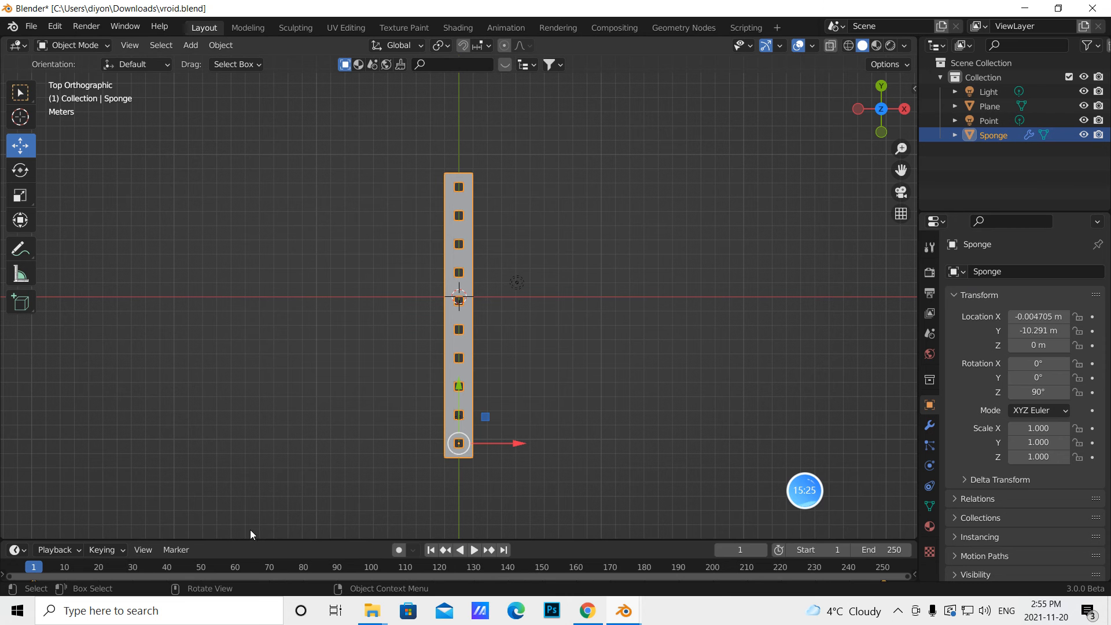
left_click_drag(244, 535, 243, 496)
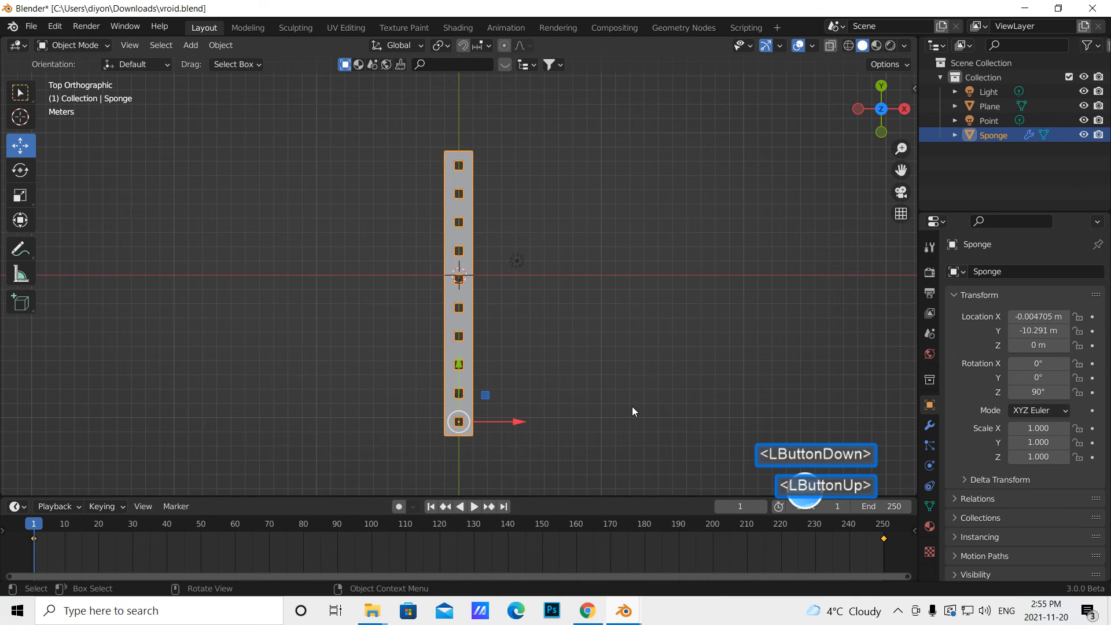
middle_click_drag(635, 404, 315, 255)
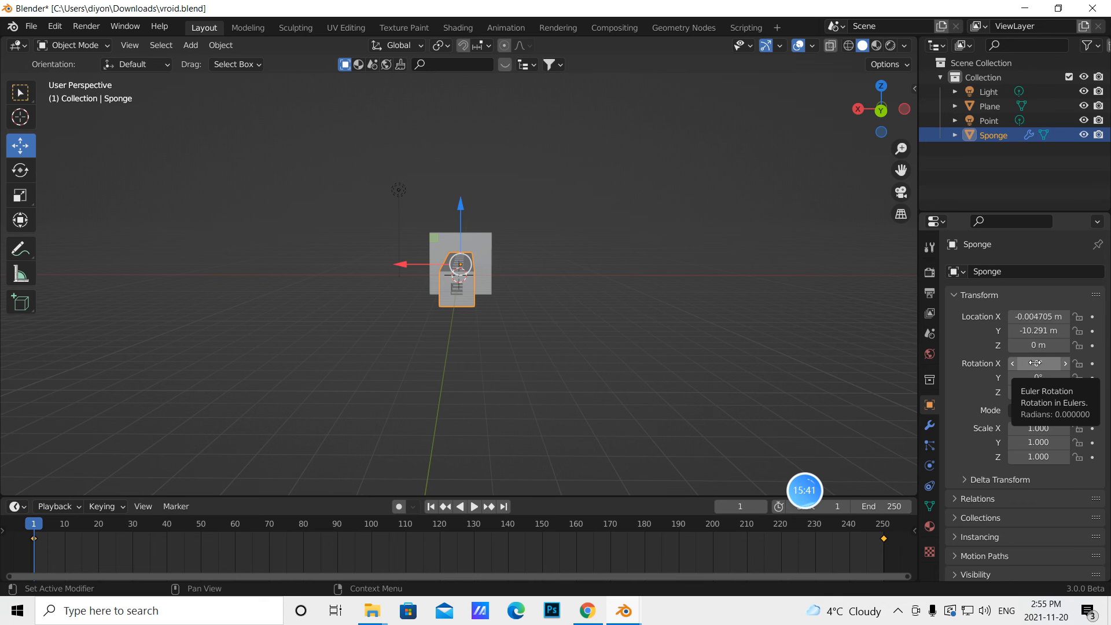
right_click(1034, 363)
left_click(973, 352)
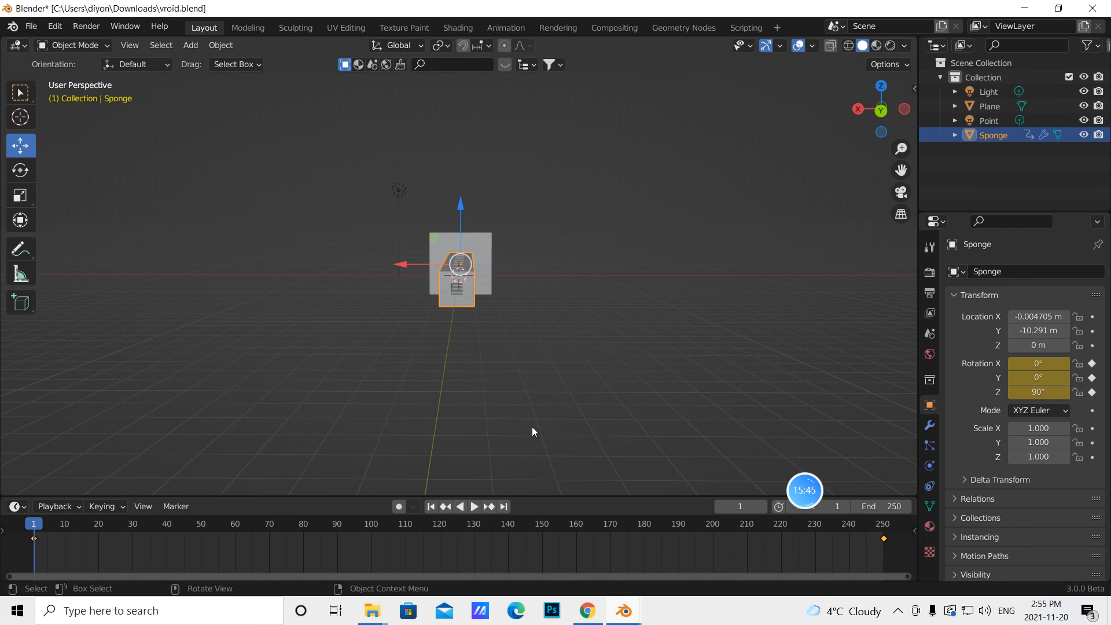
- At frame 250, set the Sponge's X rotation to 360° and keyframe its rotation
left_click(504, 508)
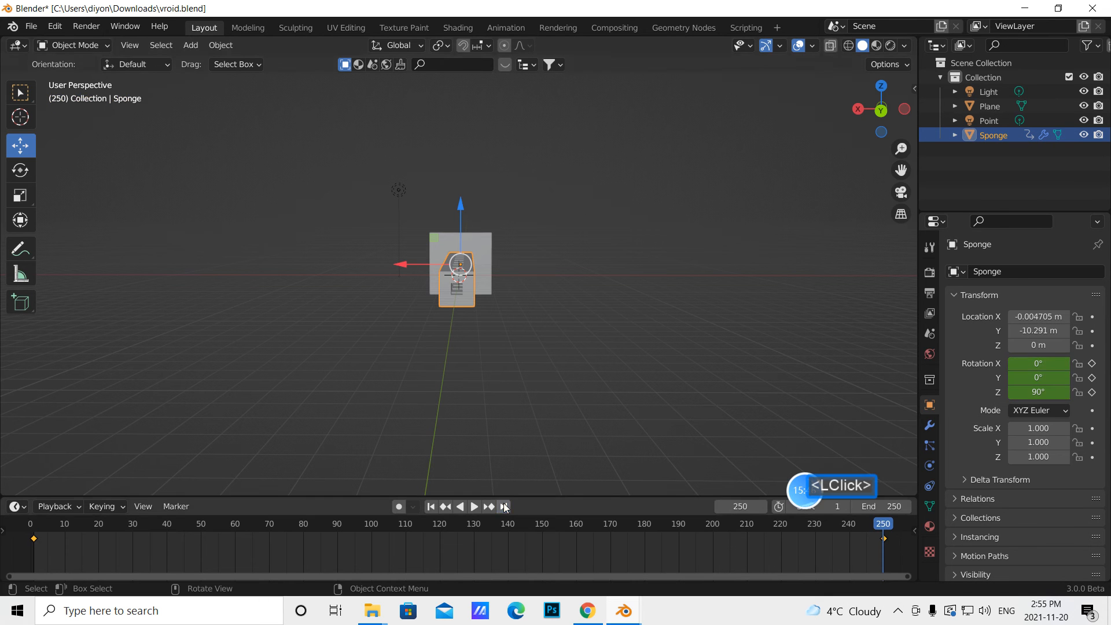
left_click(1035, 363)
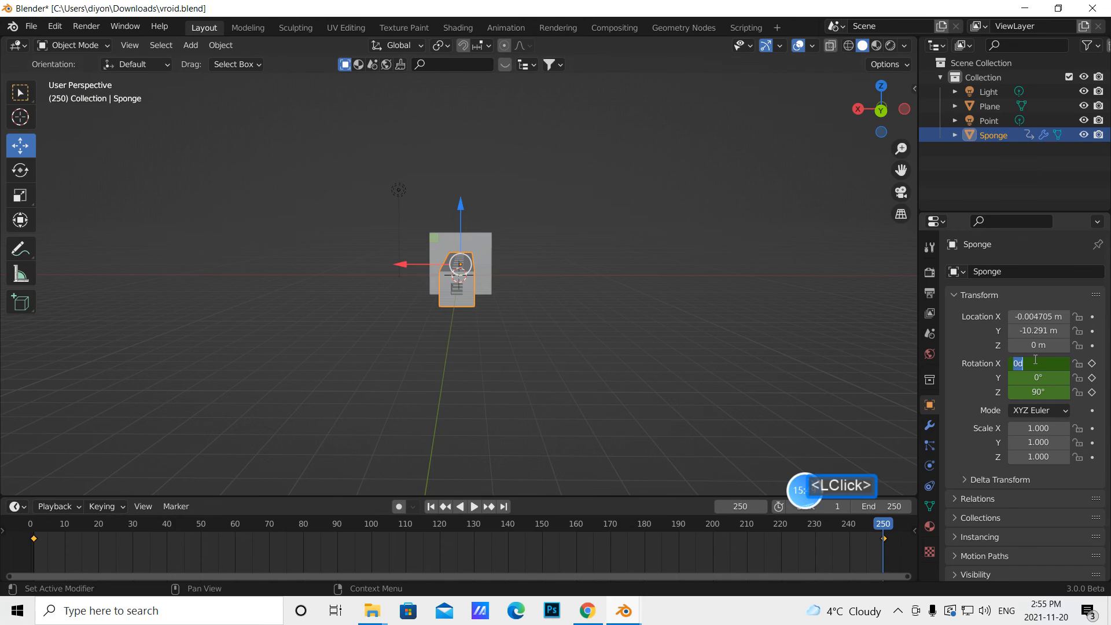
key("BackSpace")
type("360")
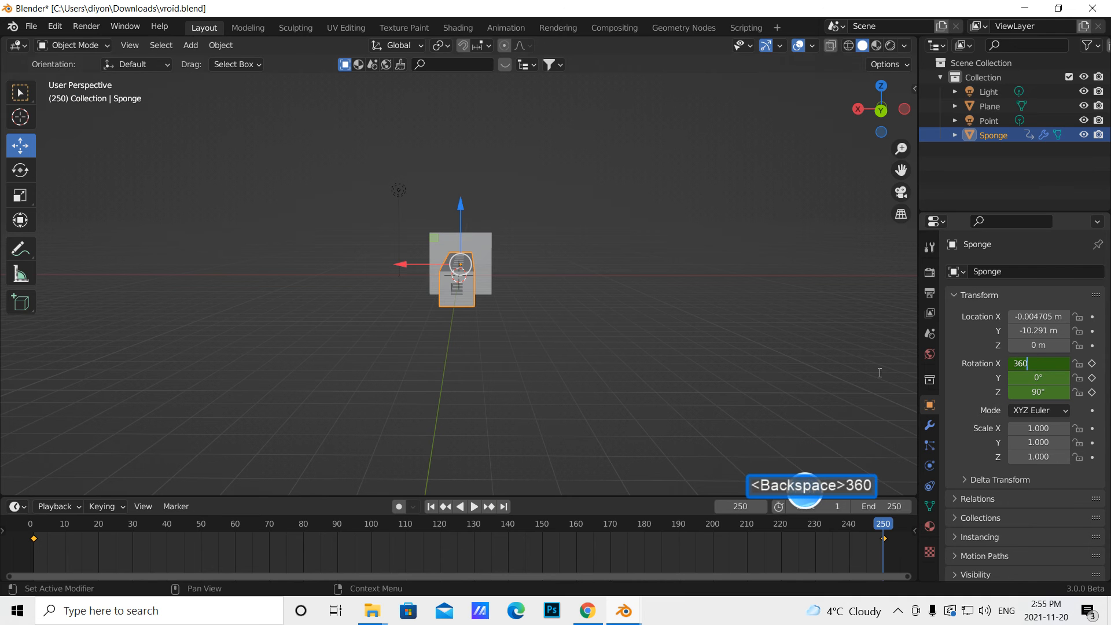
left_click(870, 372)
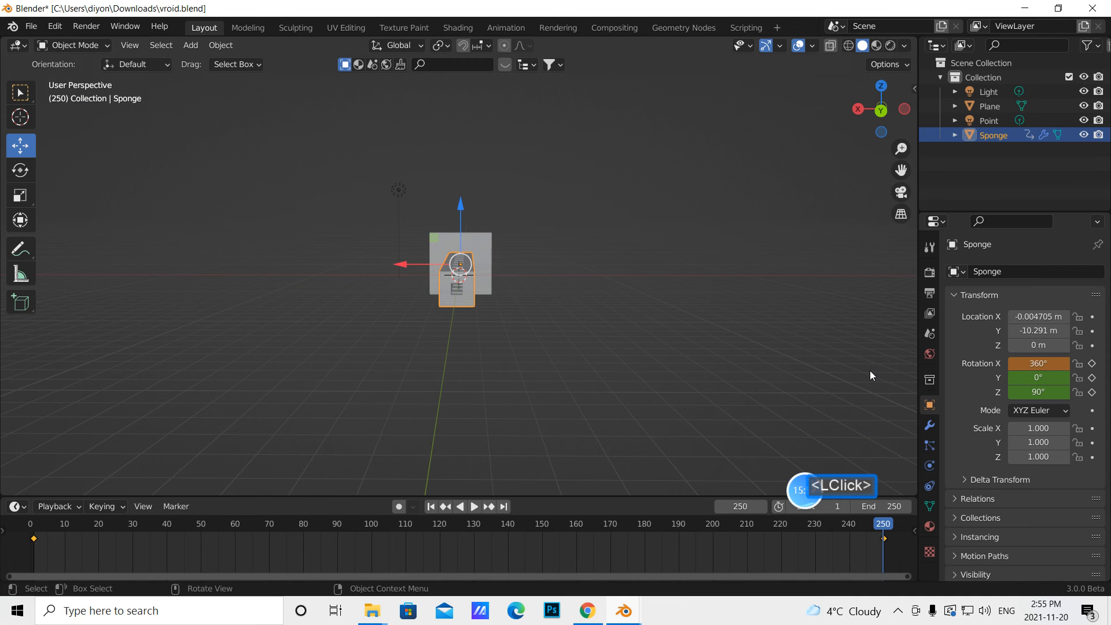
right_click(1041, 360)
left_click(977, 357)
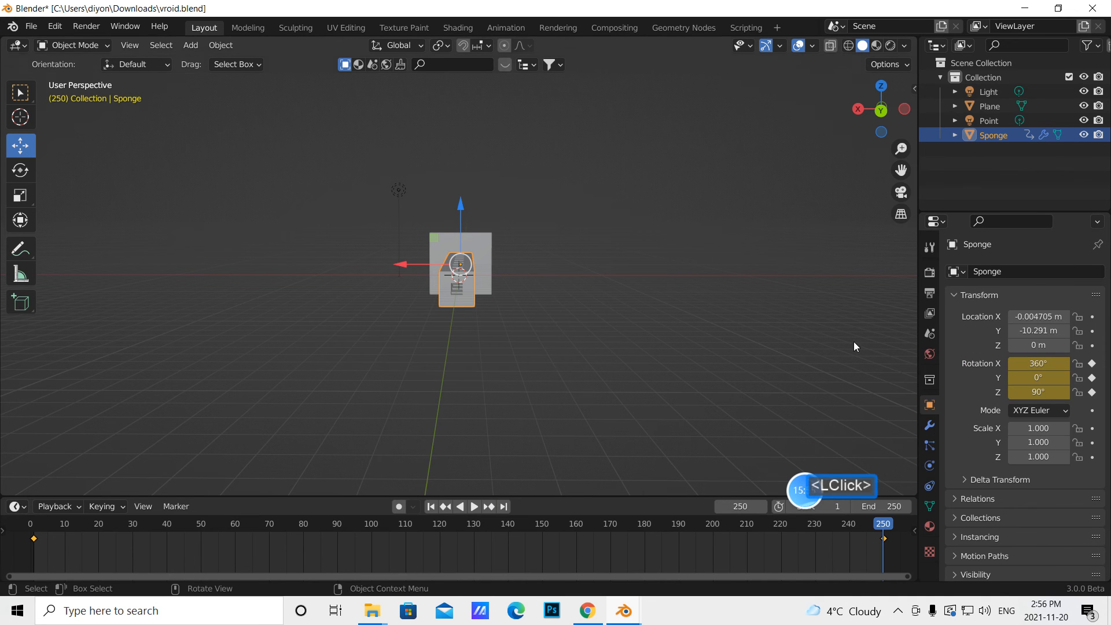
- Play the sponge rotation animation from the first frame, stop it and return to frame 1
left_click(430, 506)
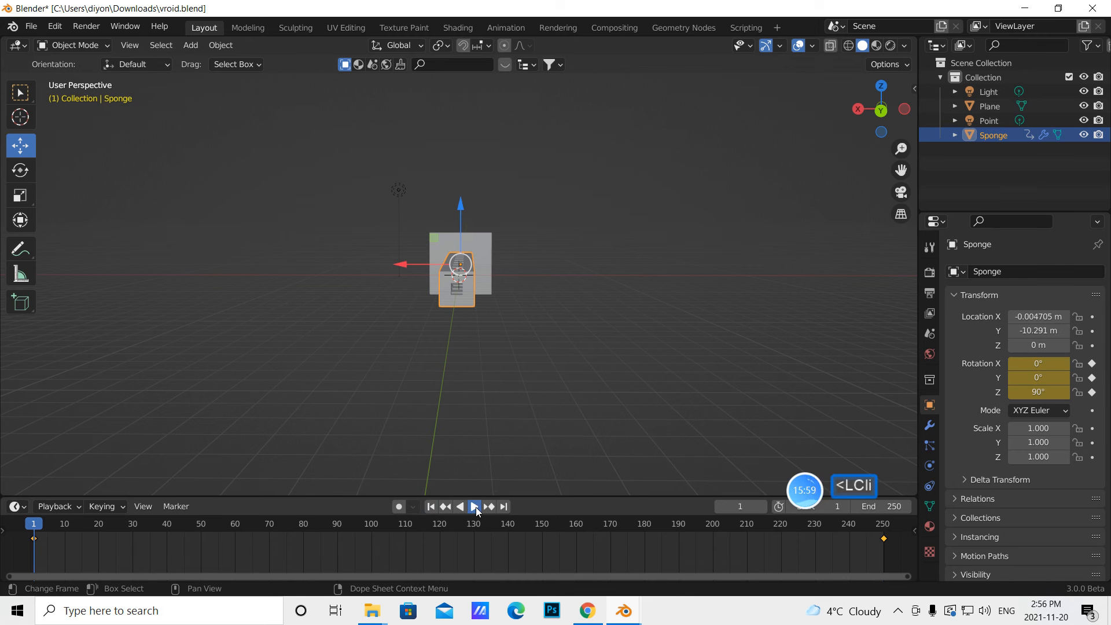
left_click(475, 507)
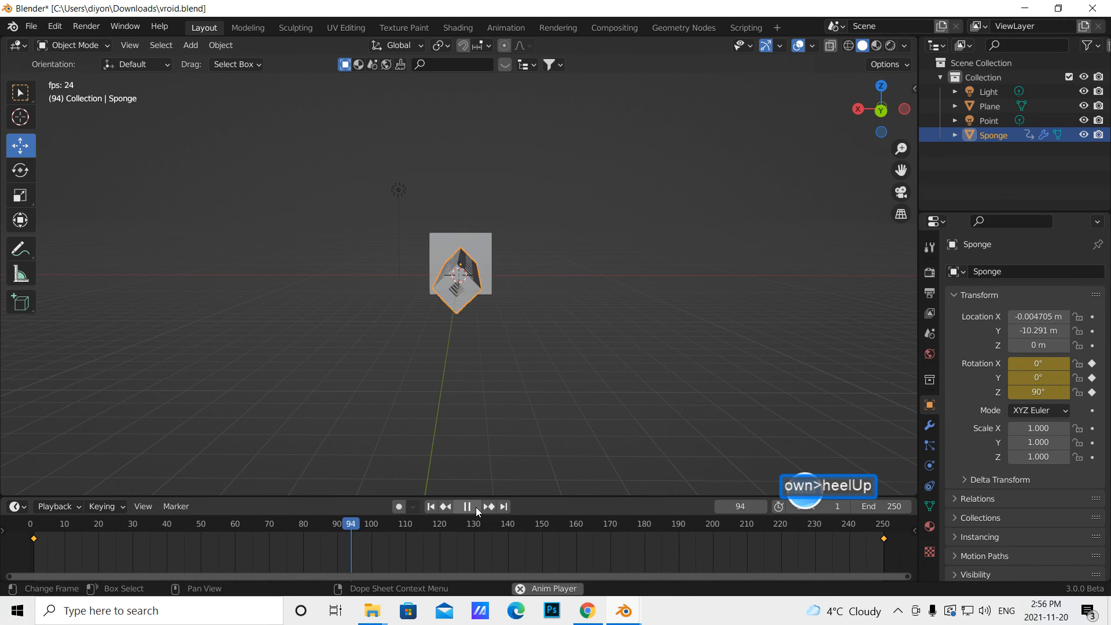
mouse_move(487, 404)
middle_mouse_down()
mouse_move(516, 397)
mouse_move(492, 399)
middle_mouse_up()
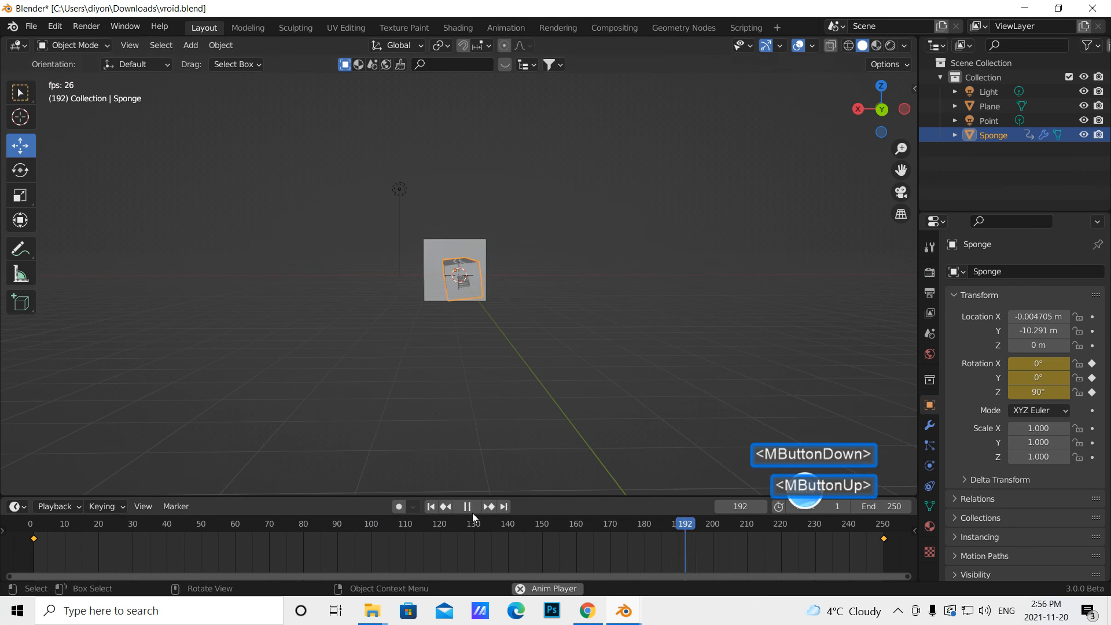
left_click(466, 506)
left_click(433, 507)
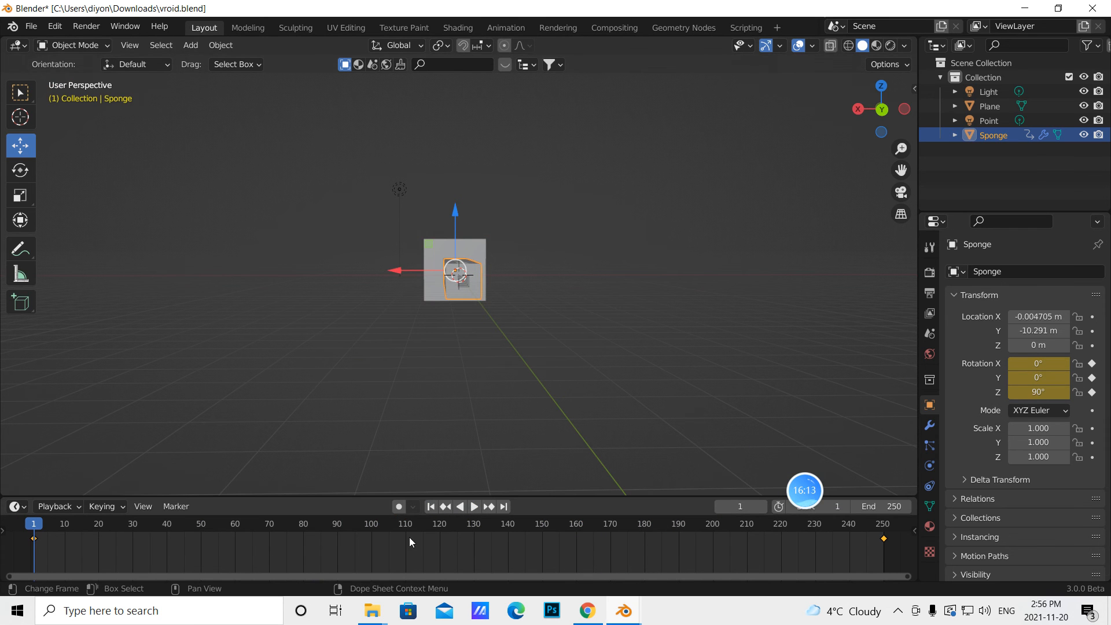
- Set the Sponge keyframes' handle type to Vector and their interpolation to Linear
right_click(460, 543)
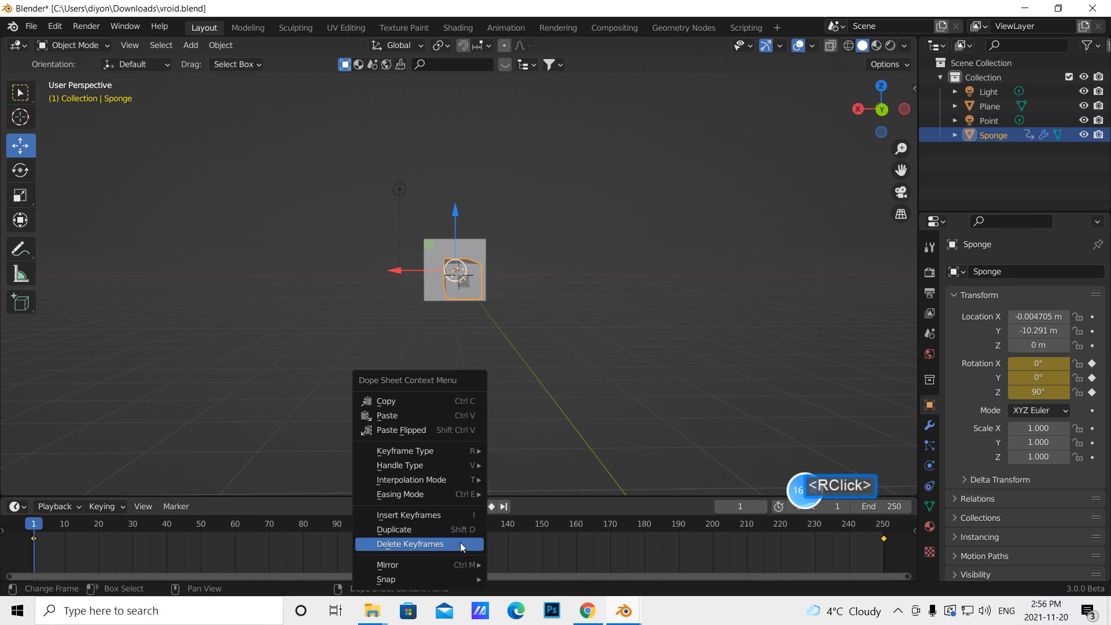
mouse_move(444, 463)
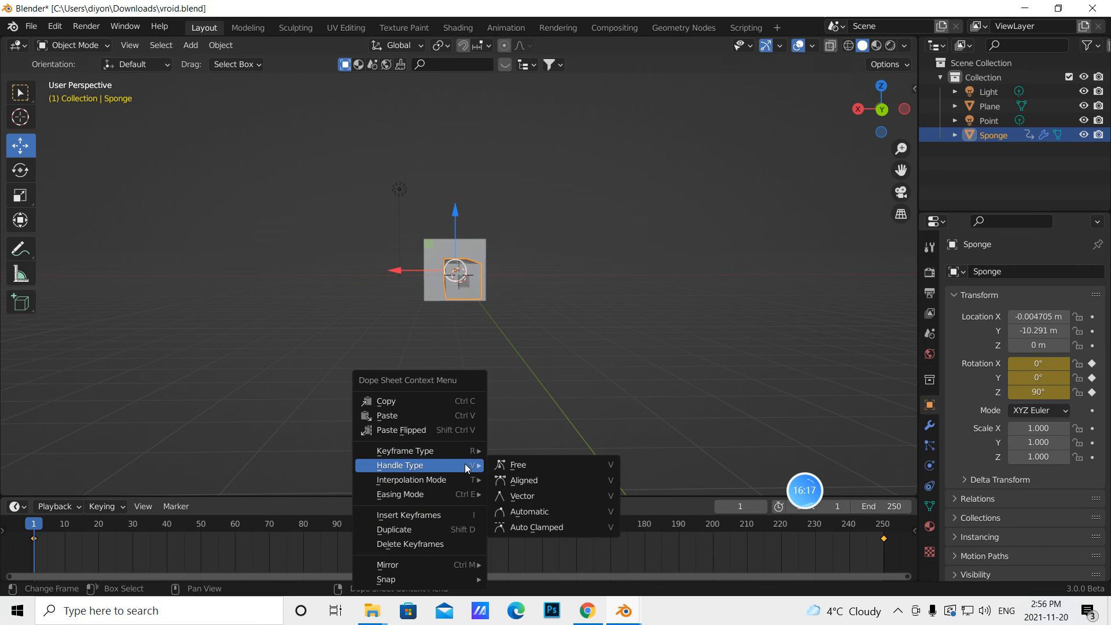
left_click(524, 495)
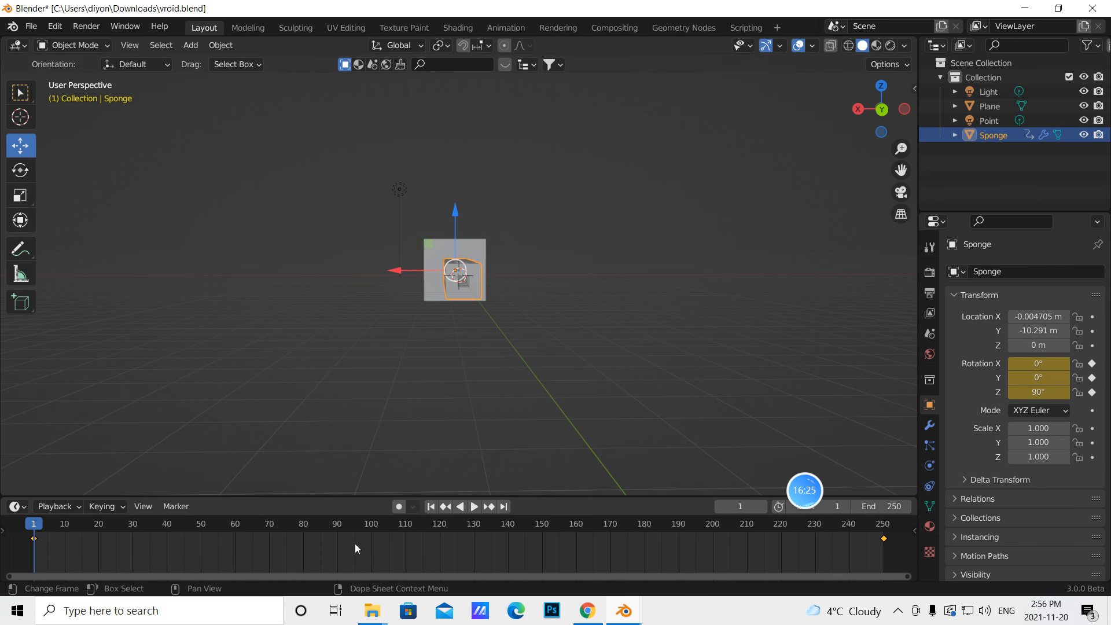
key("t")
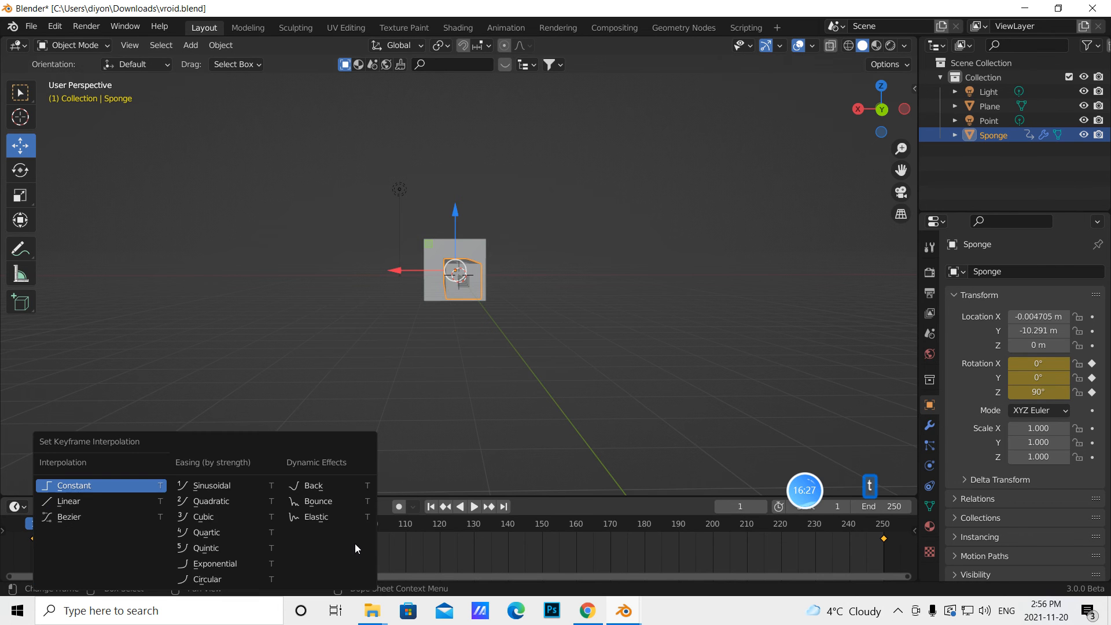
left_click(105, 500)
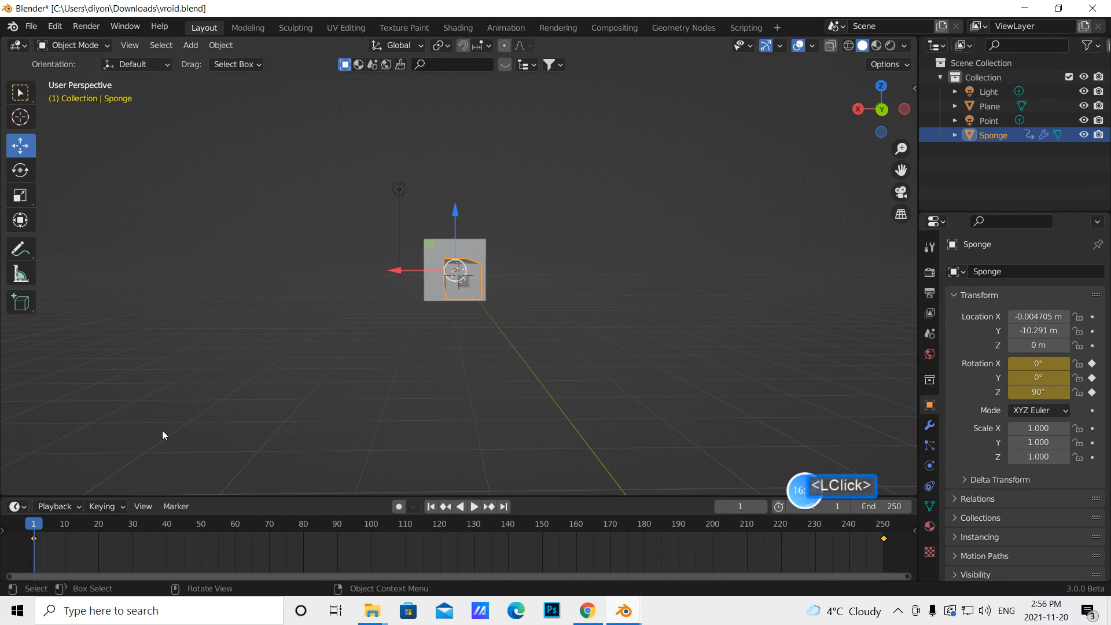
- Check the default F-curve interpolation and its available options in the animation preferences
left_click(55, 26)
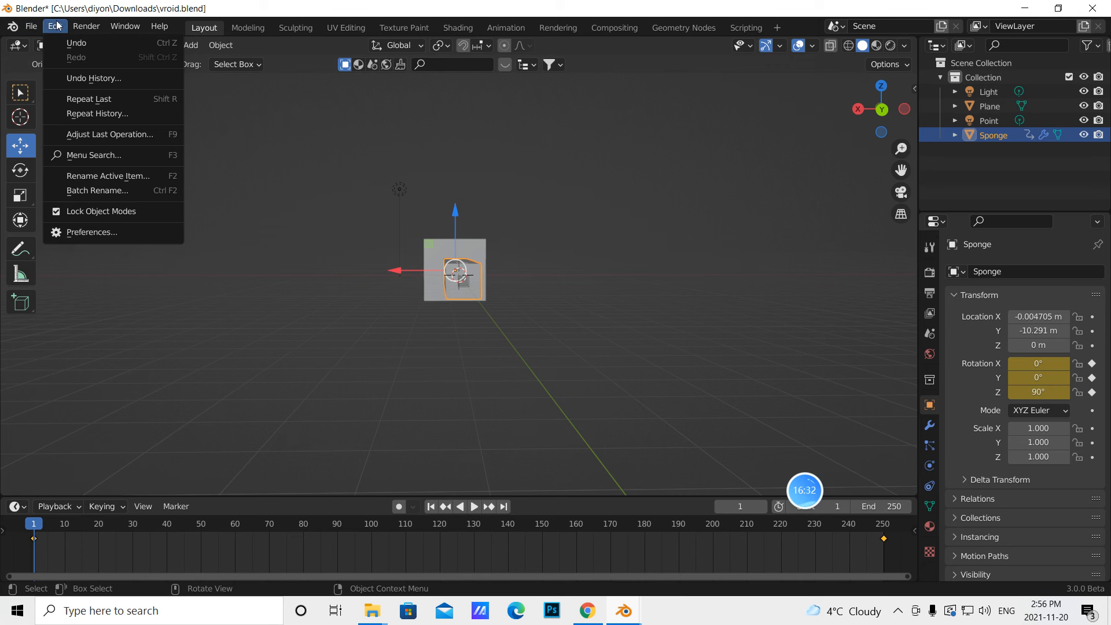
left_click(72, 233)
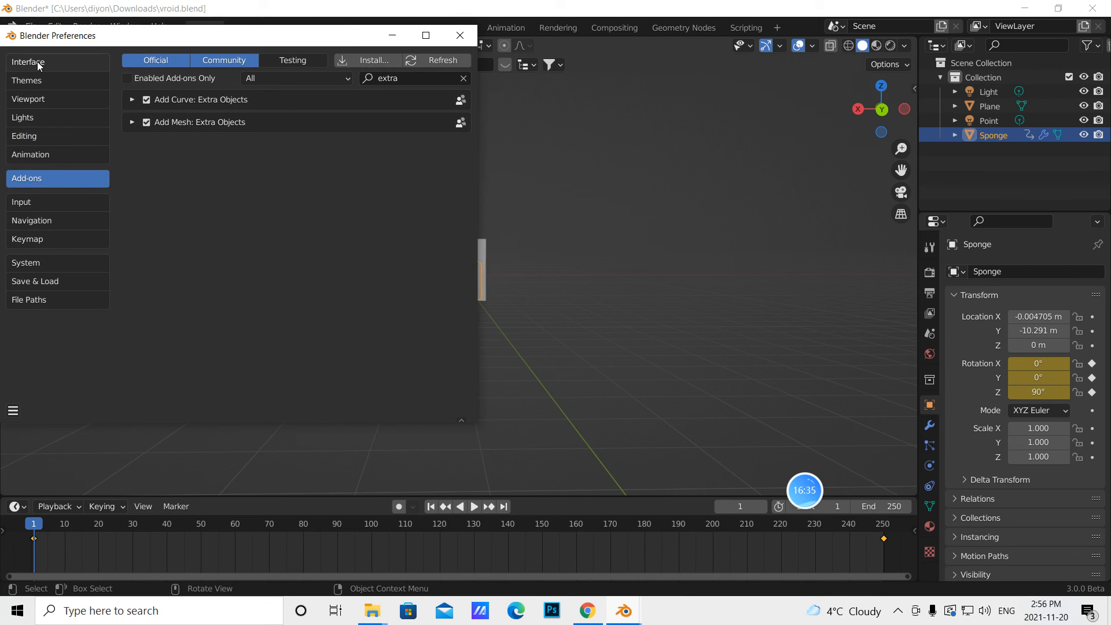
left_click(39, 153)
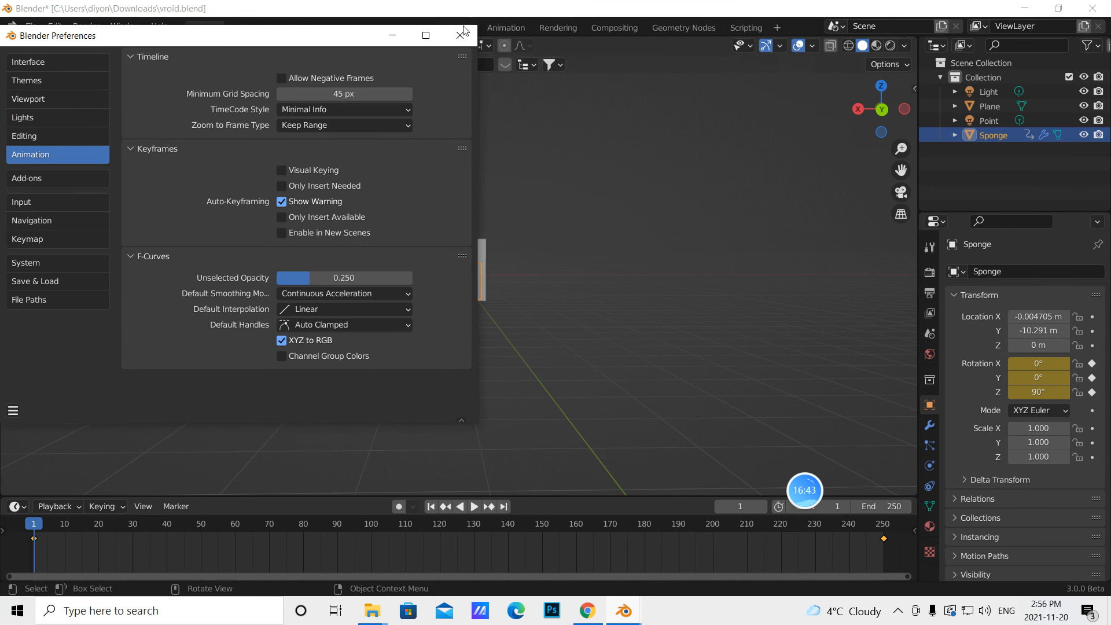
left_click(406, 309)
left_click(250, 273)
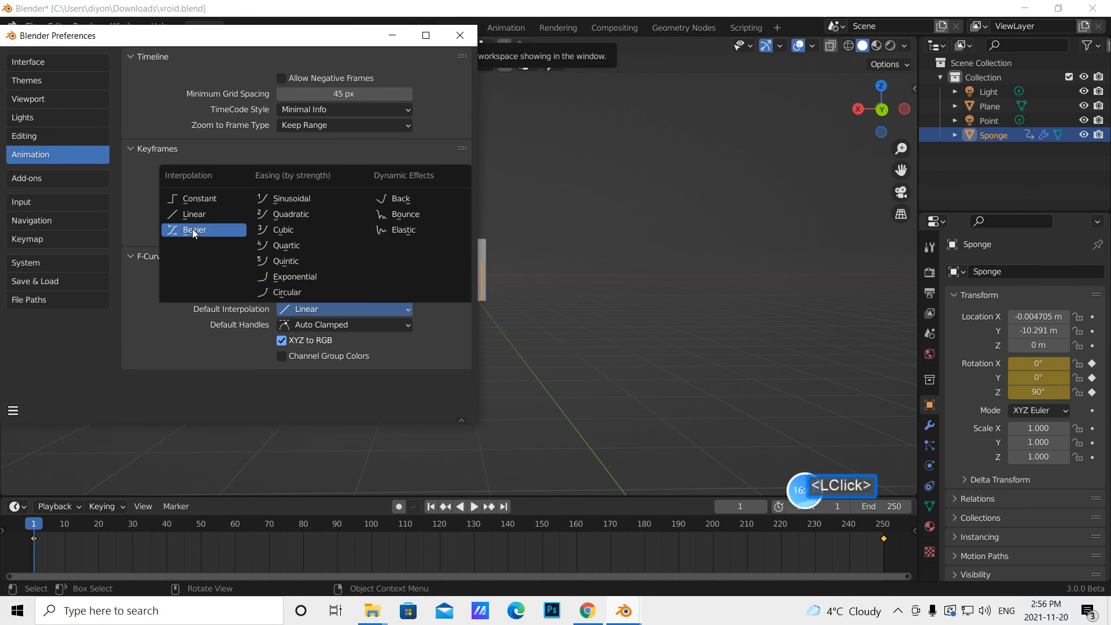
left_click(456, 37)
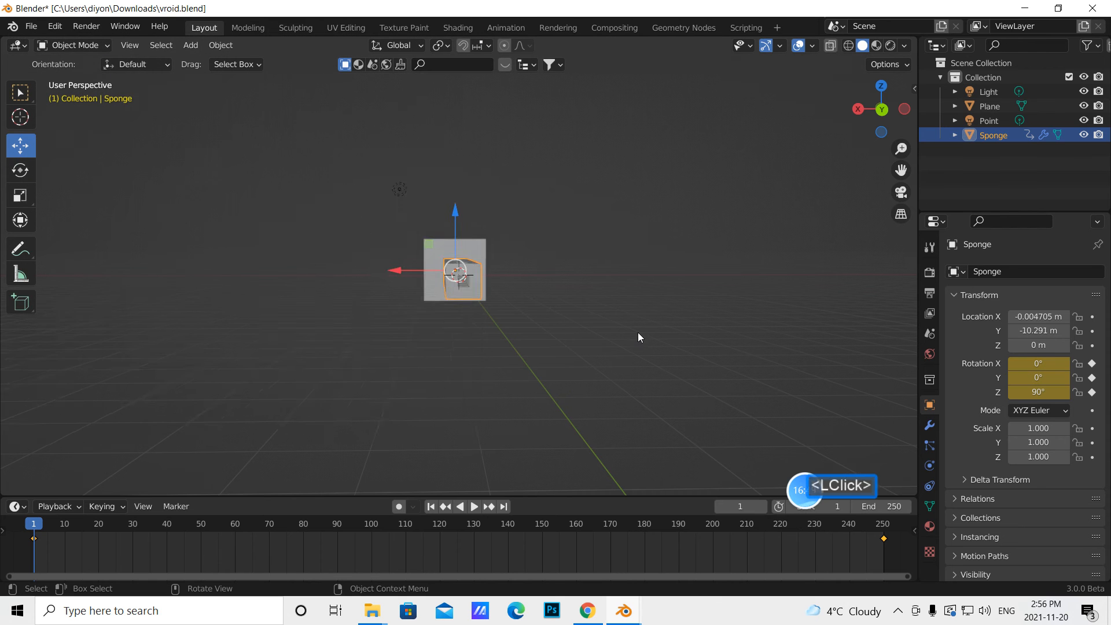
- Switch the viewport to rendered shading, play the rotation animation while viewing into the tunnel, stop it and return to frame 1
scroll(633, 394, "up", 4)
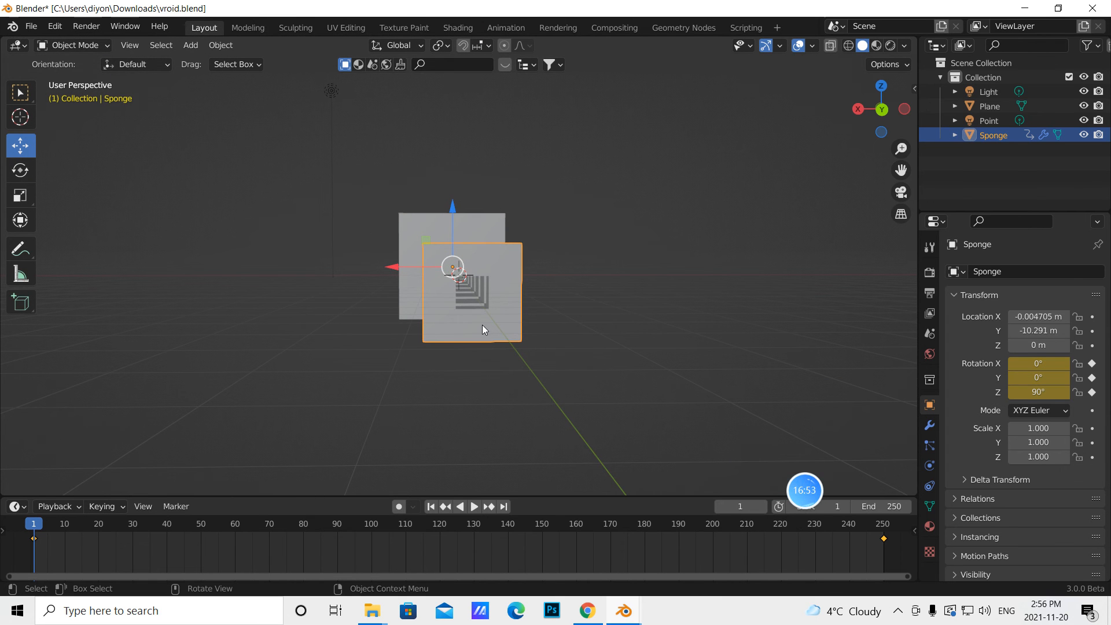
left_click(889, 47)
middle_click_drag(717, 271, 713, 266)
left_click(475, 506)
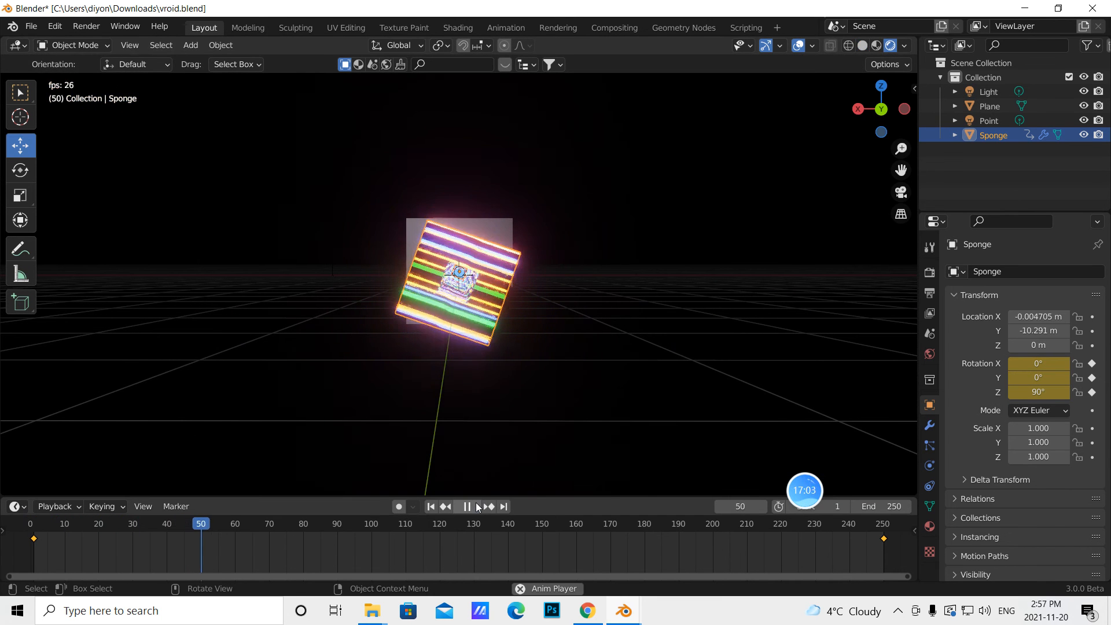
scroll(484, 446, "up", 8)
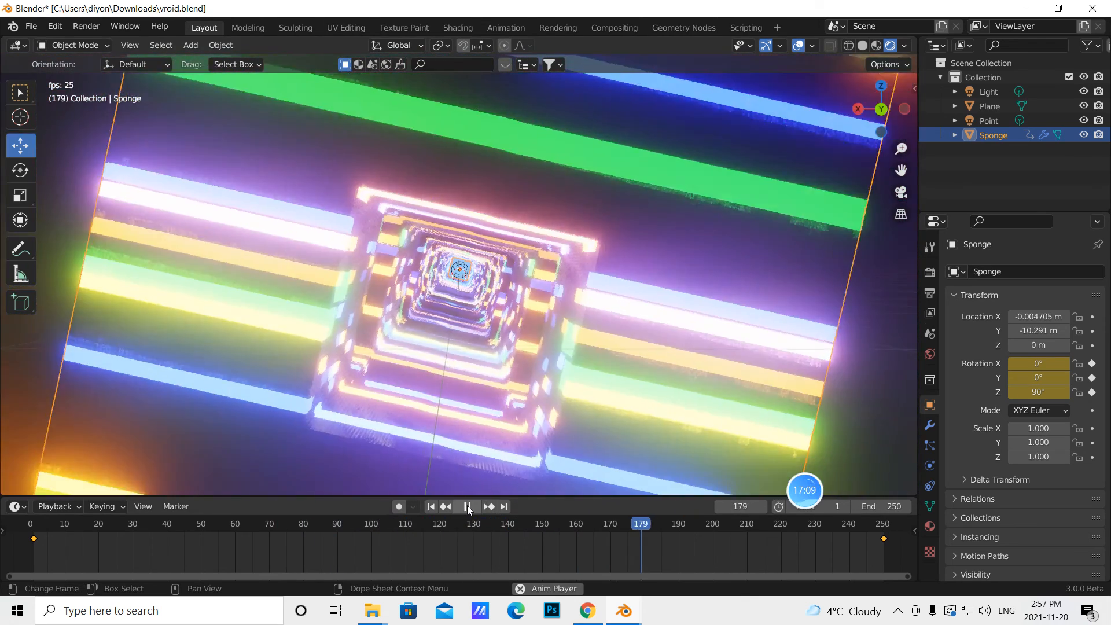
left_click(468, 507)
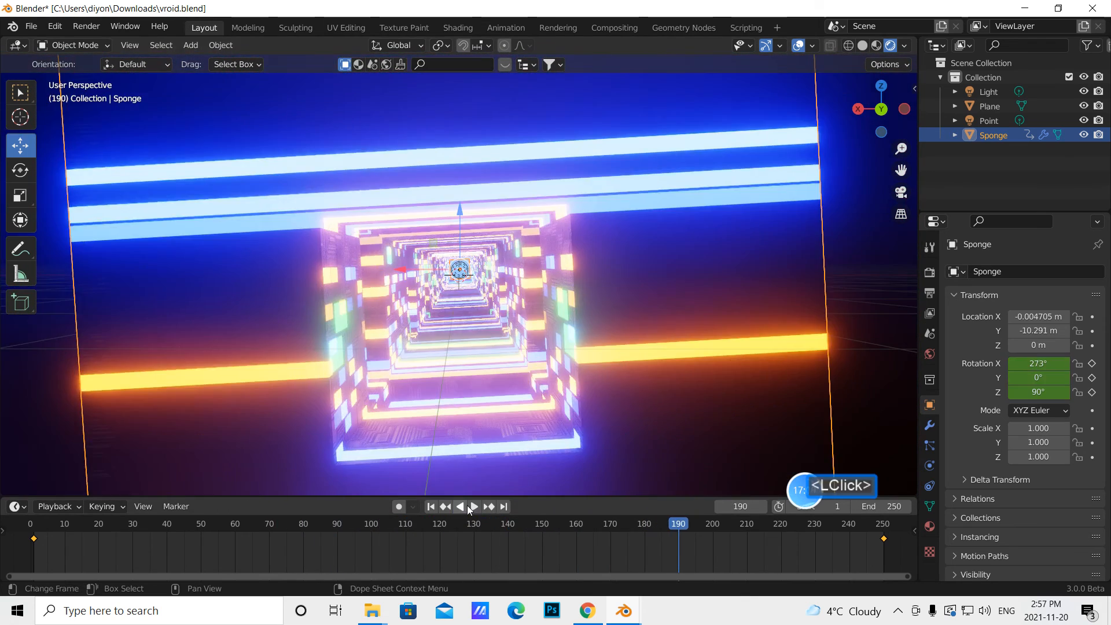
left_click(430, 506)
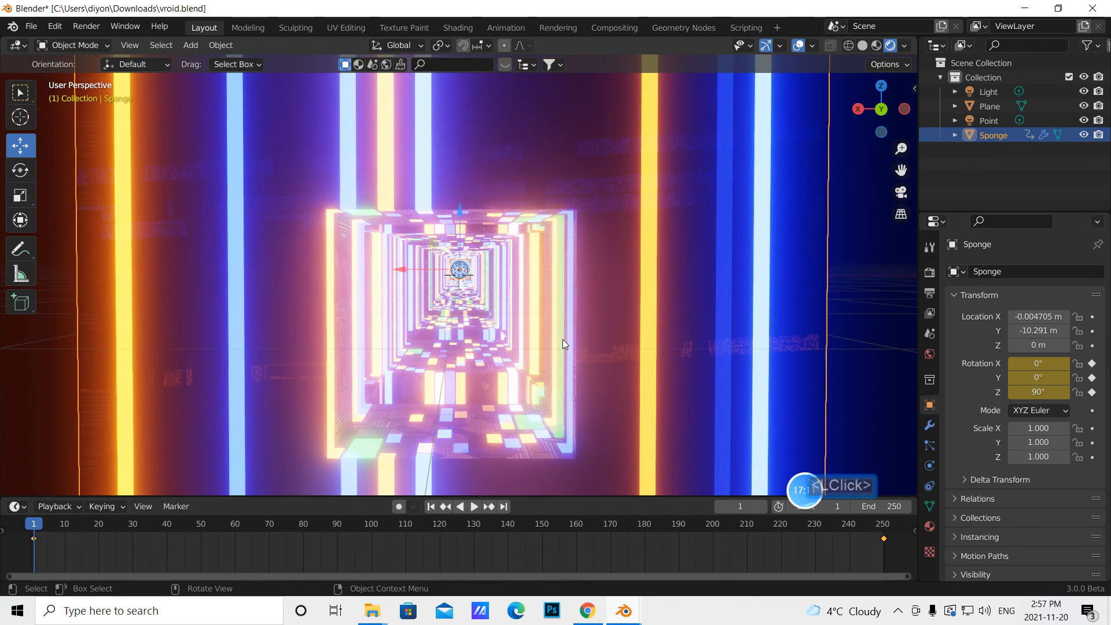
- Select the end plane and assign the existing sponge material to it in the Shading workspace
scroll(599, 313, "down", 3)
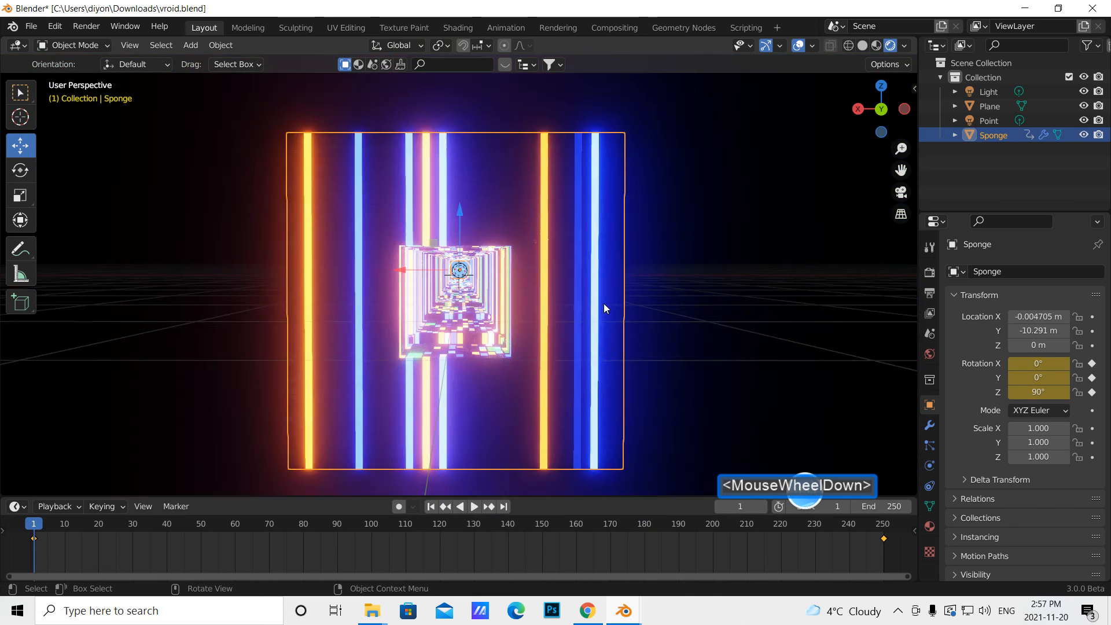
middle_click_drag(516, 224, 398, 231)
left_click(318, 228)
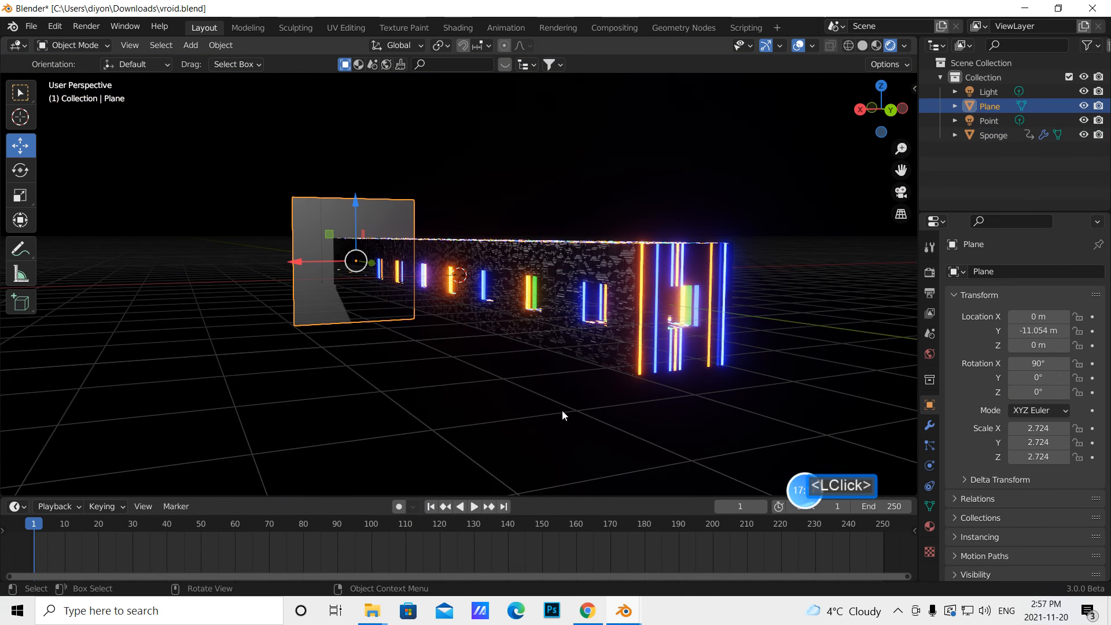
left_click(456, 28)
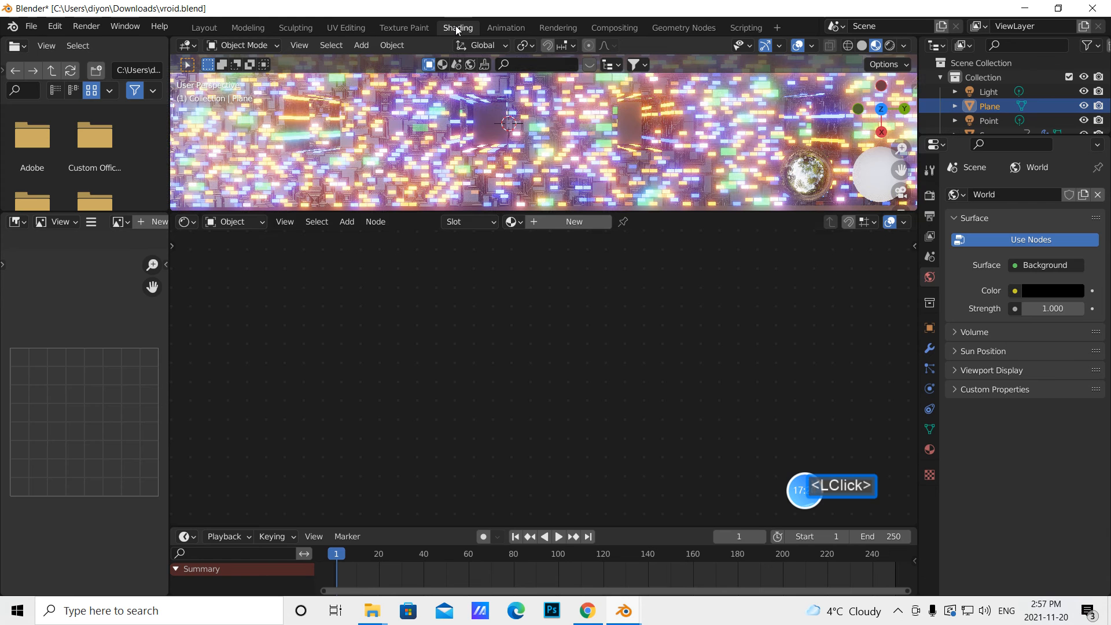
left_click(521, 221)
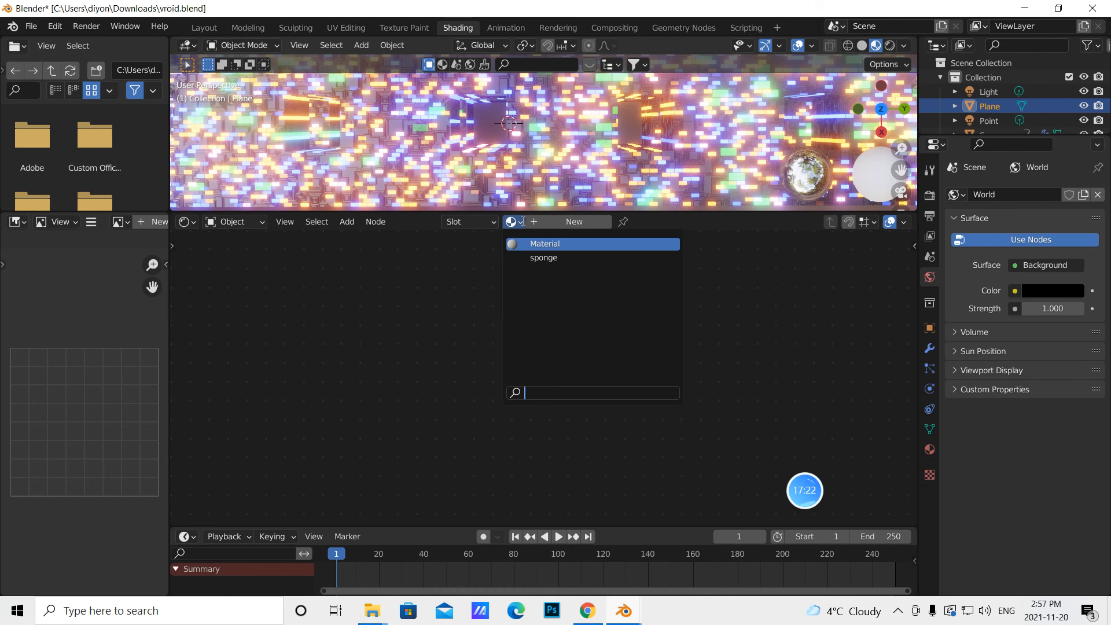
left_click(545, 258)
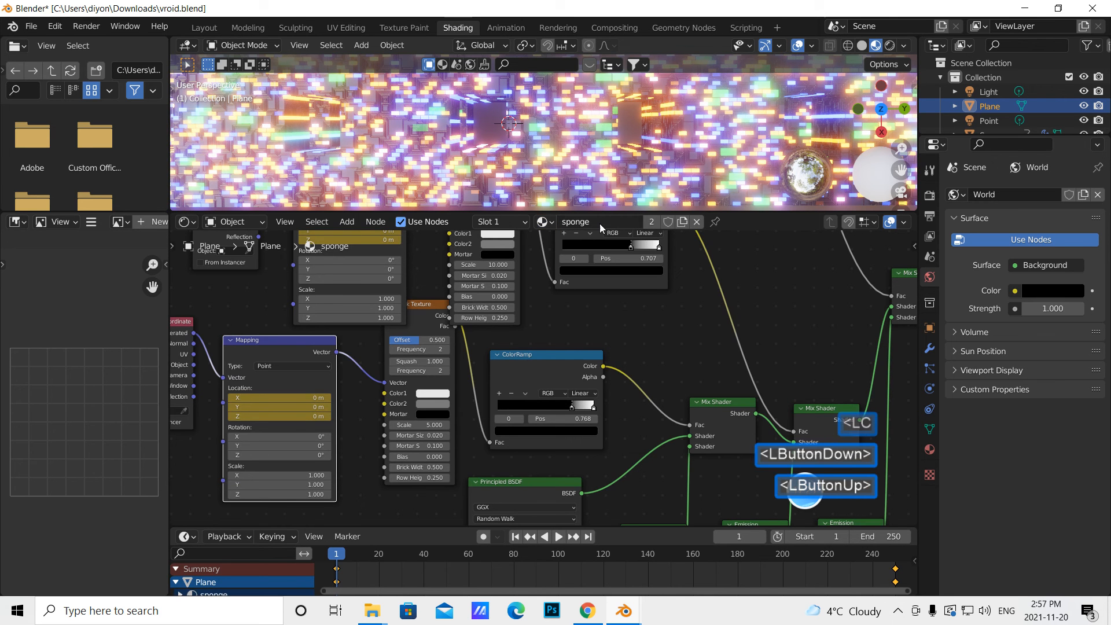
- Make the plane's sponge material a separate single-user copy and name it plane
left_click(682, 222)
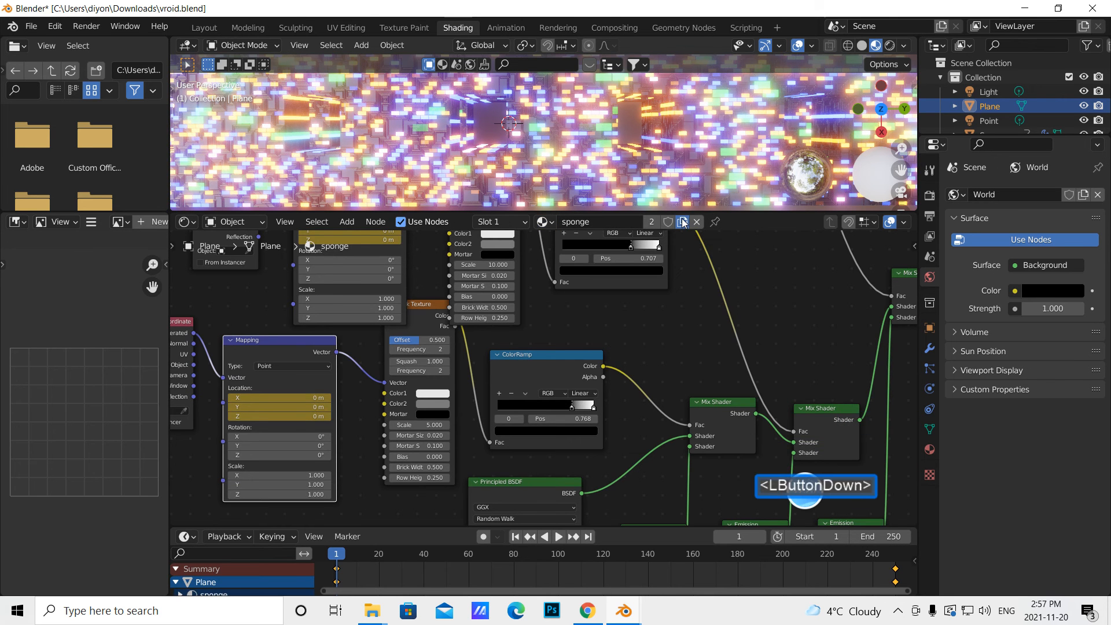
left_click(603, 221)
key("BackSpace")
type("plane")
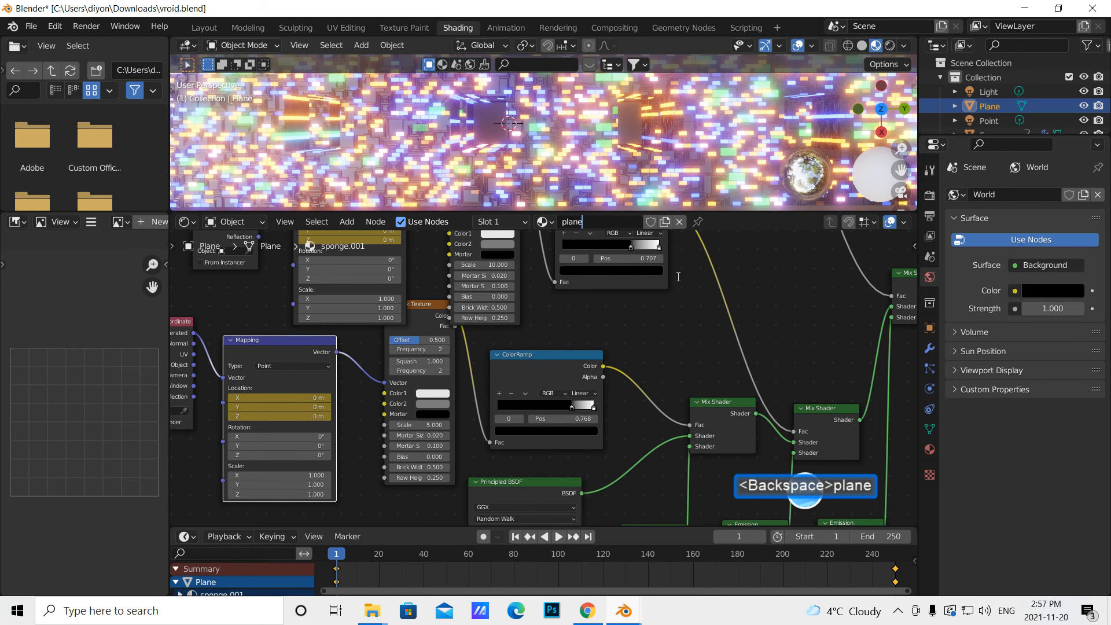
left_click(676, 316)
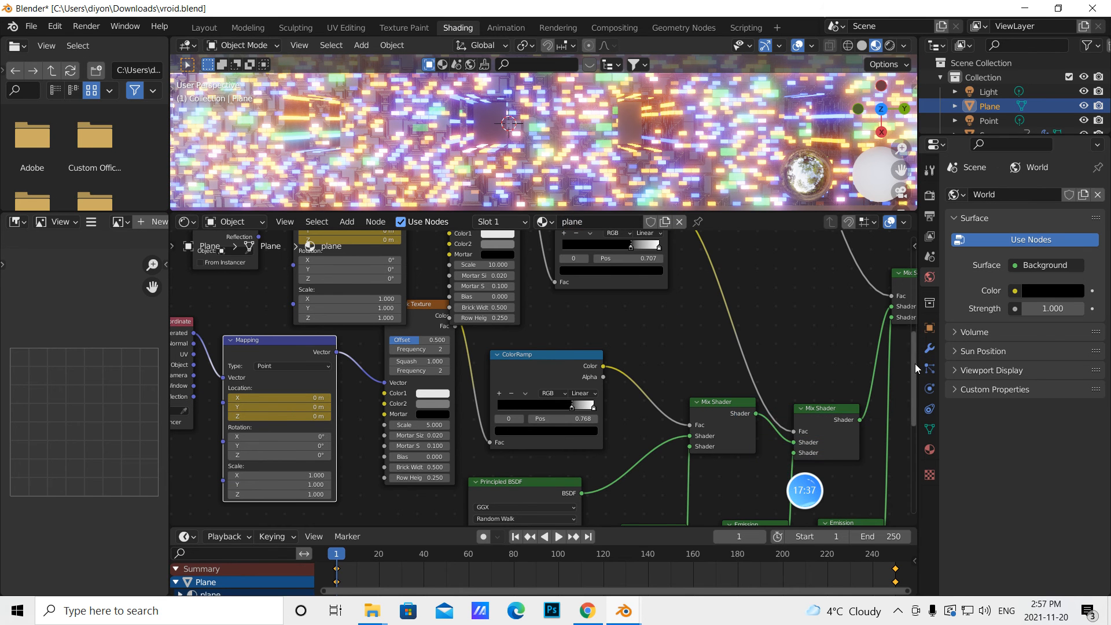
- At frame 250, set the uppermost Mapping node's X location to 1 m and replace its keyframes
left_click_drag(914, 363, 917, 262)
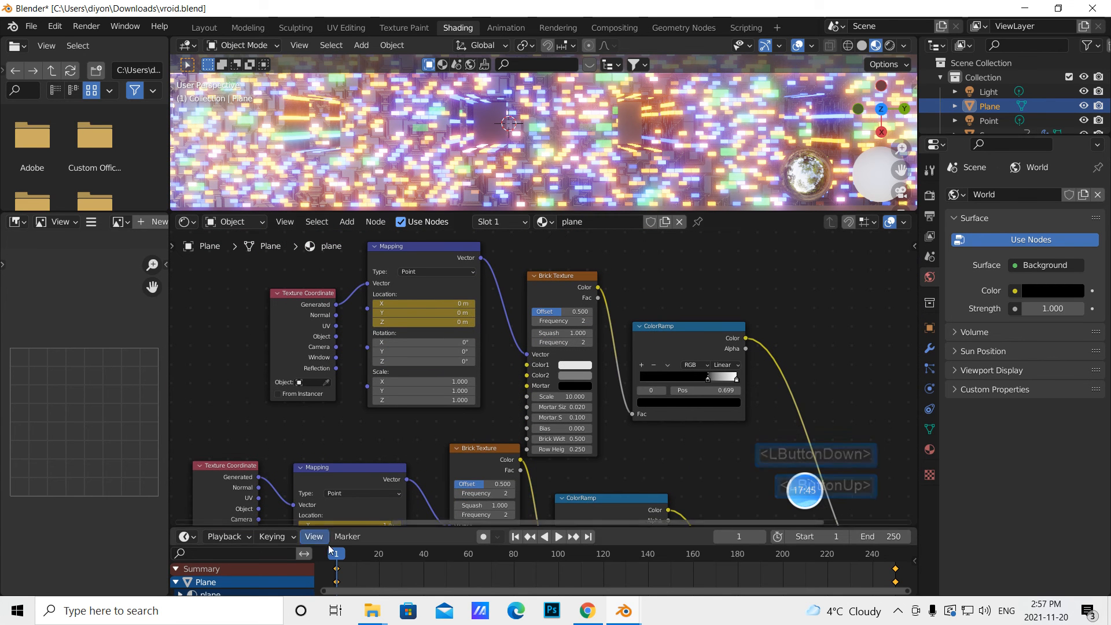
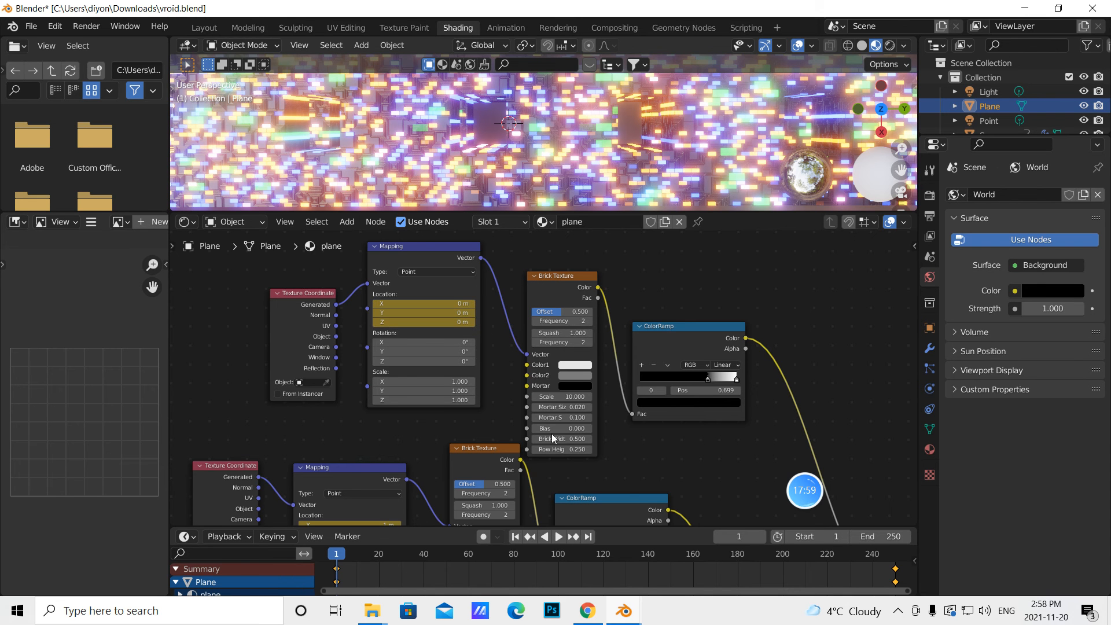
left_click(587, 536)
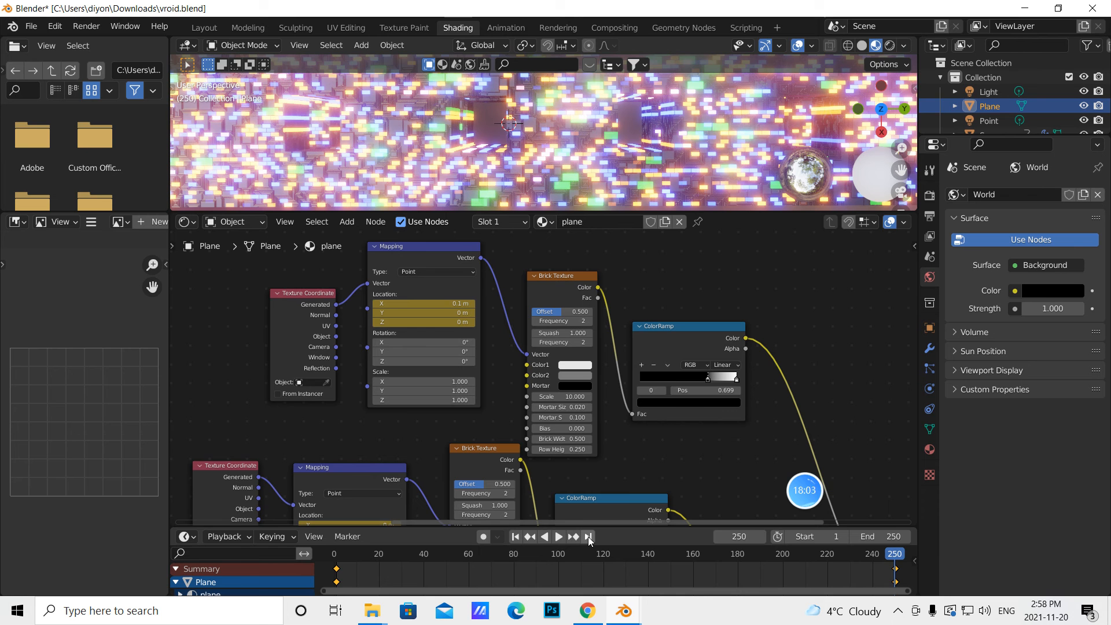
left_click(427, 303)
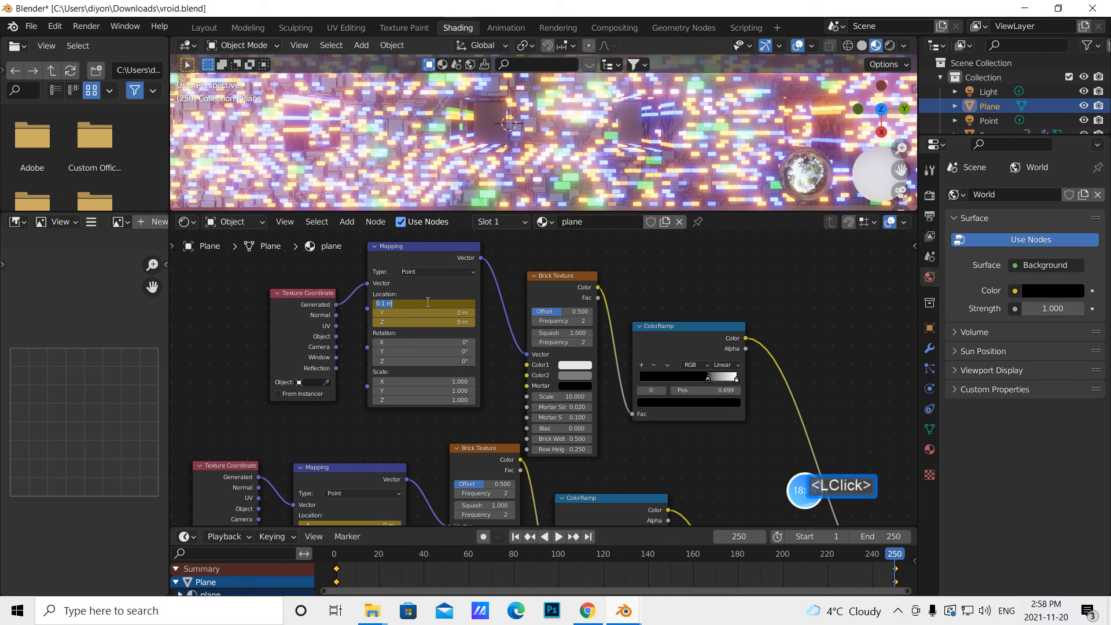
key("BackSpace")
type("1")
left_click(433, 406)
right_click(439, 302)
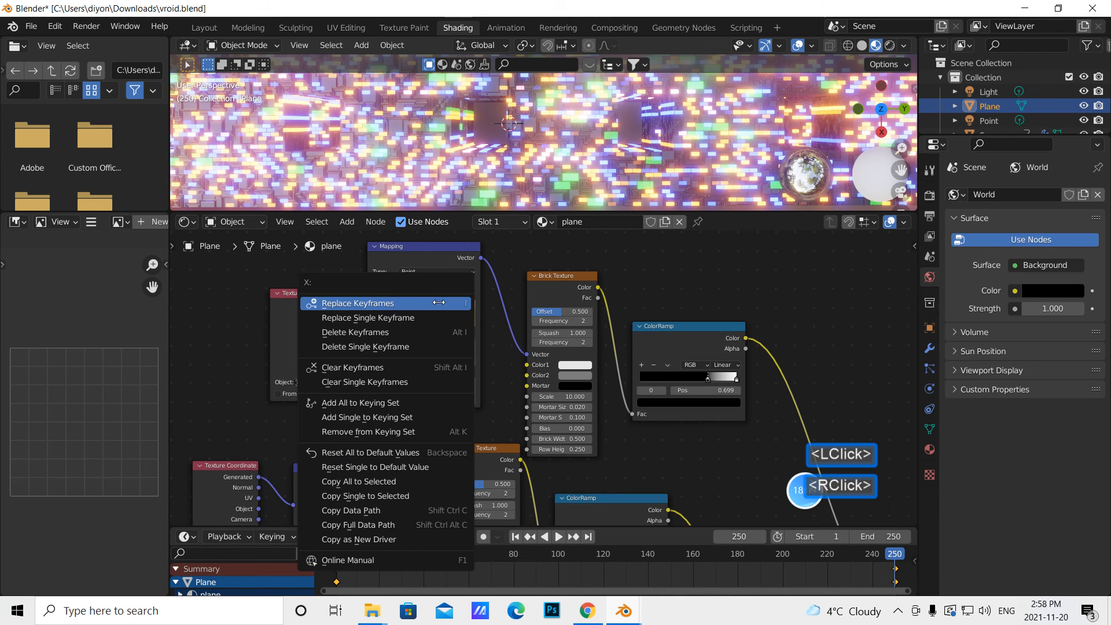
left_click(389, 303)
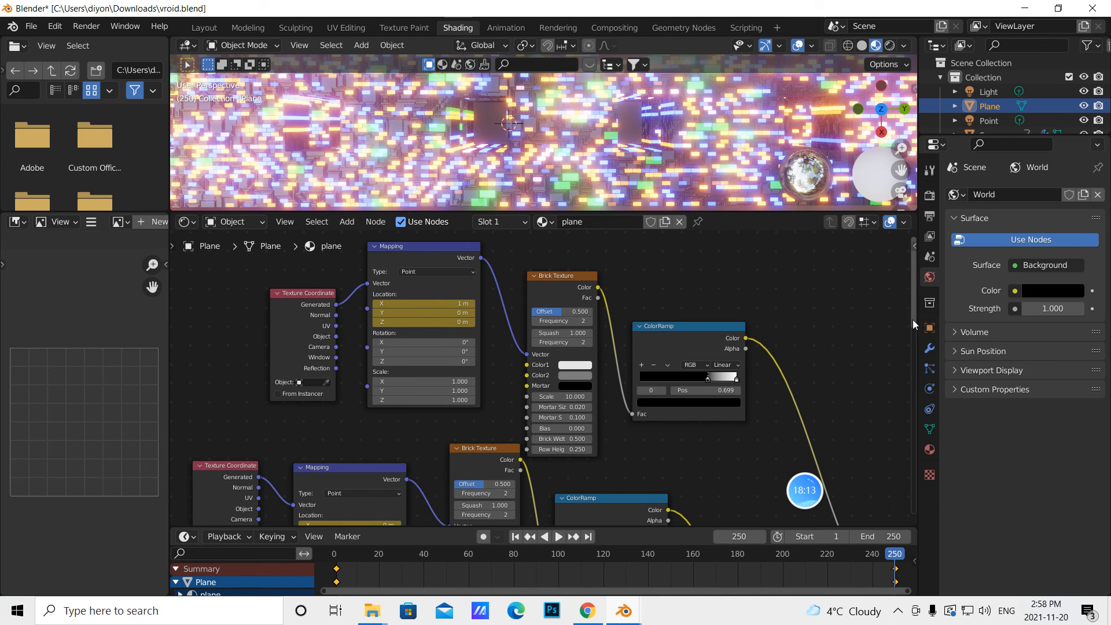
- Check the keyframed X locations of the other two Mapping nodes at the first and last frames
left_click_drag(914, 314, 634, 359)
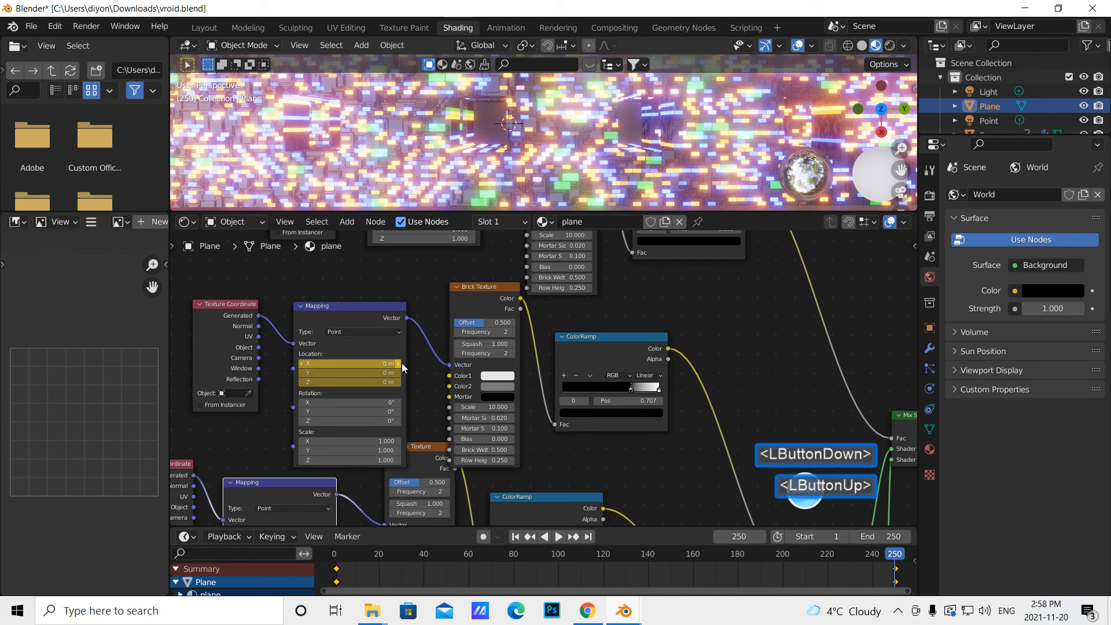
left_click(515, 536)
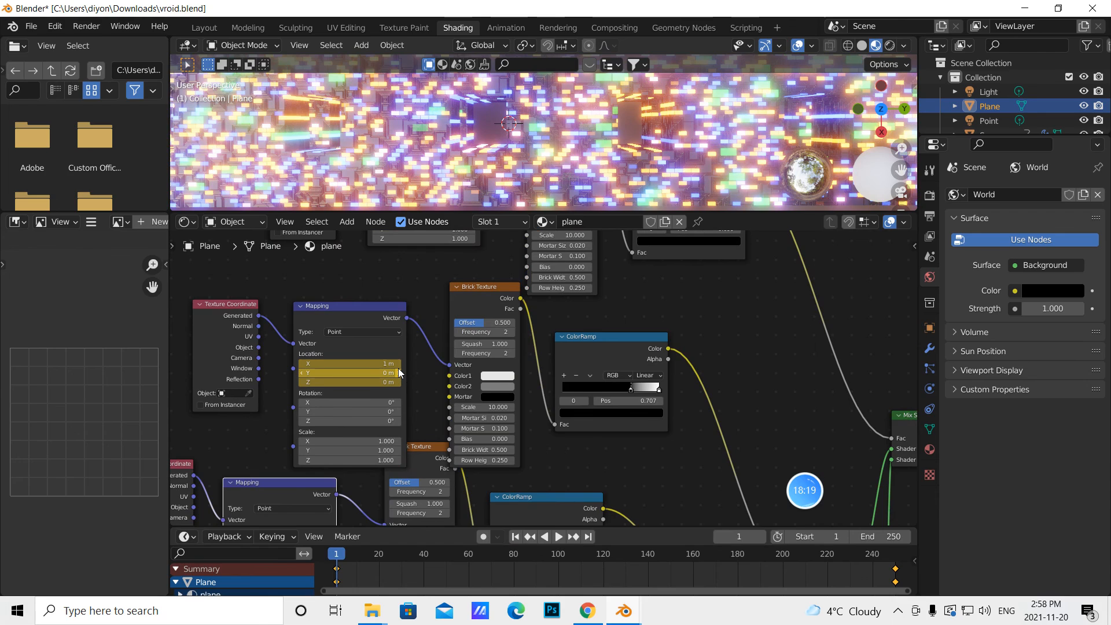
left_click(588, 536)
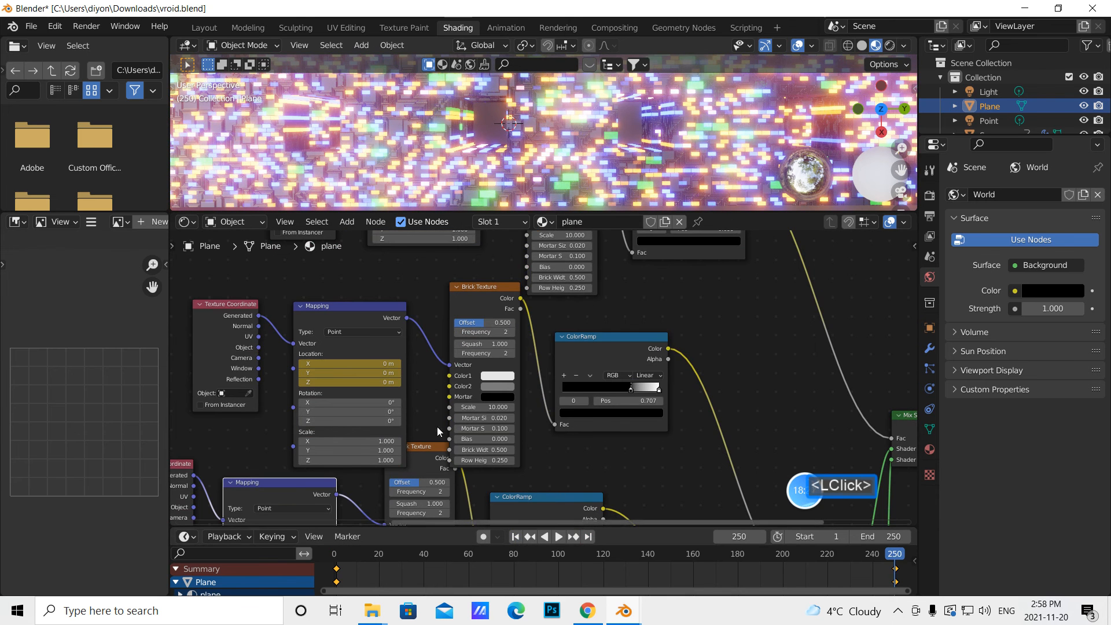
left_click_drag(911, 347, 917, 417)
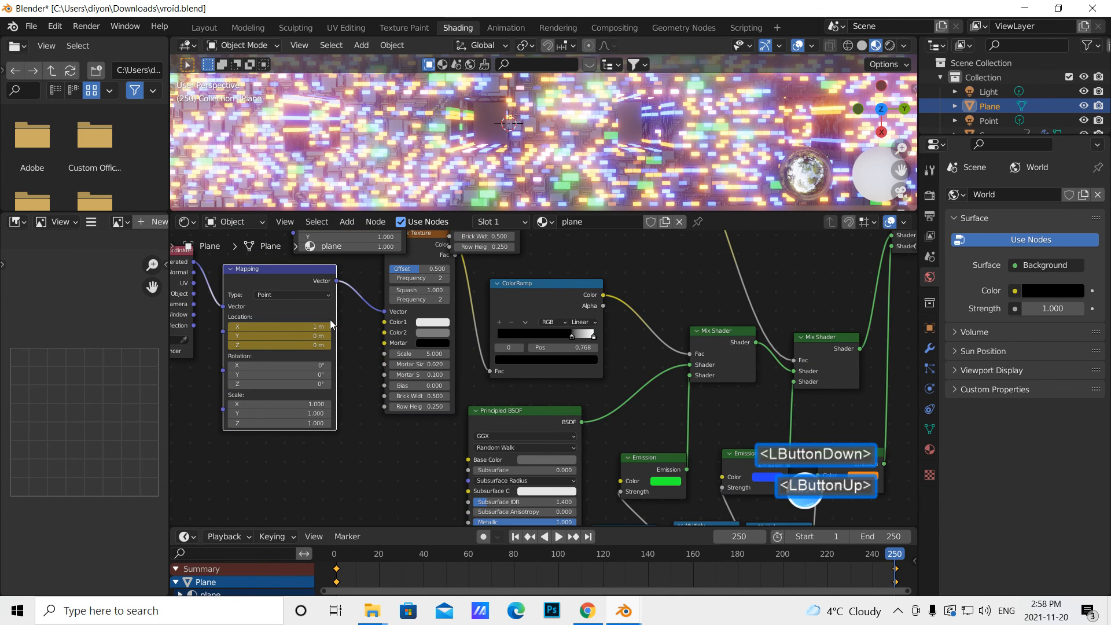
left_click(527, 536)
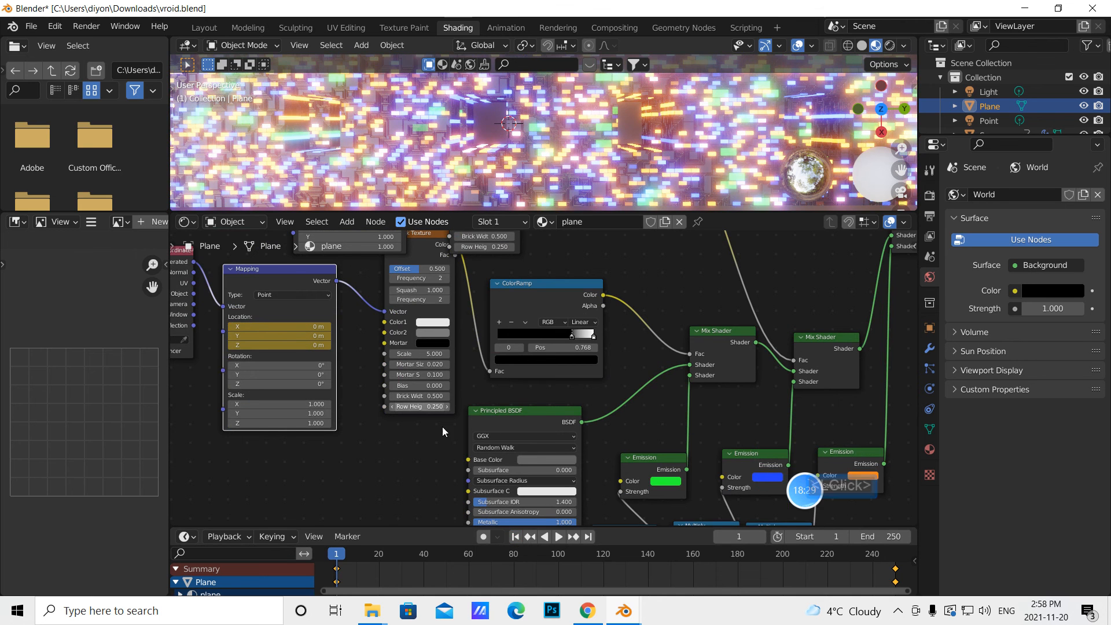
left_click(588, 536)
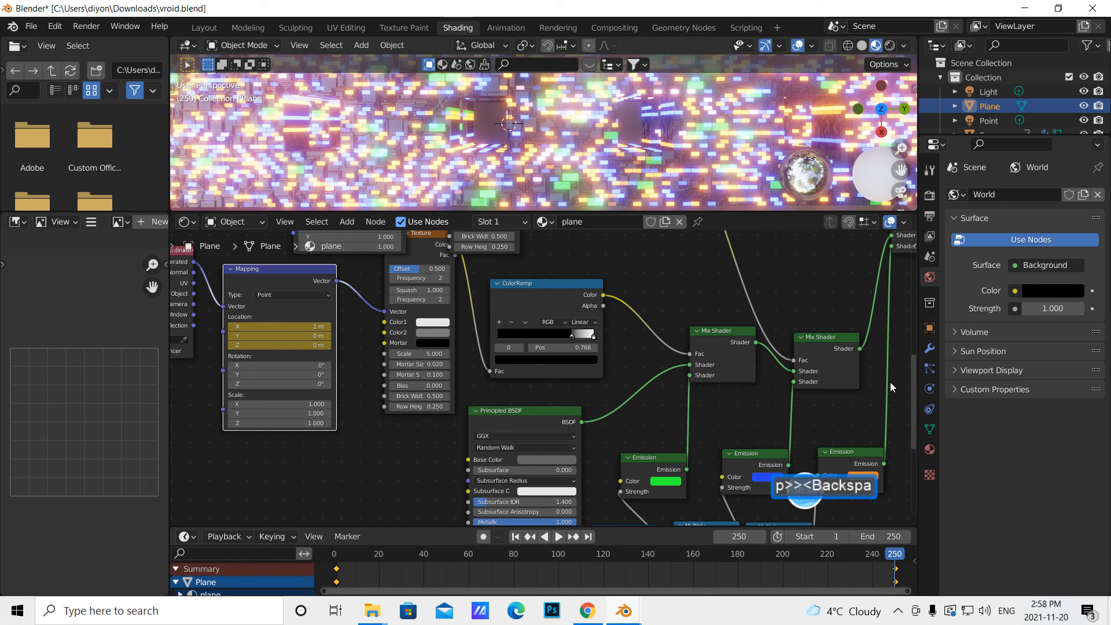
left_click_drag(914, 415, 929, 278)
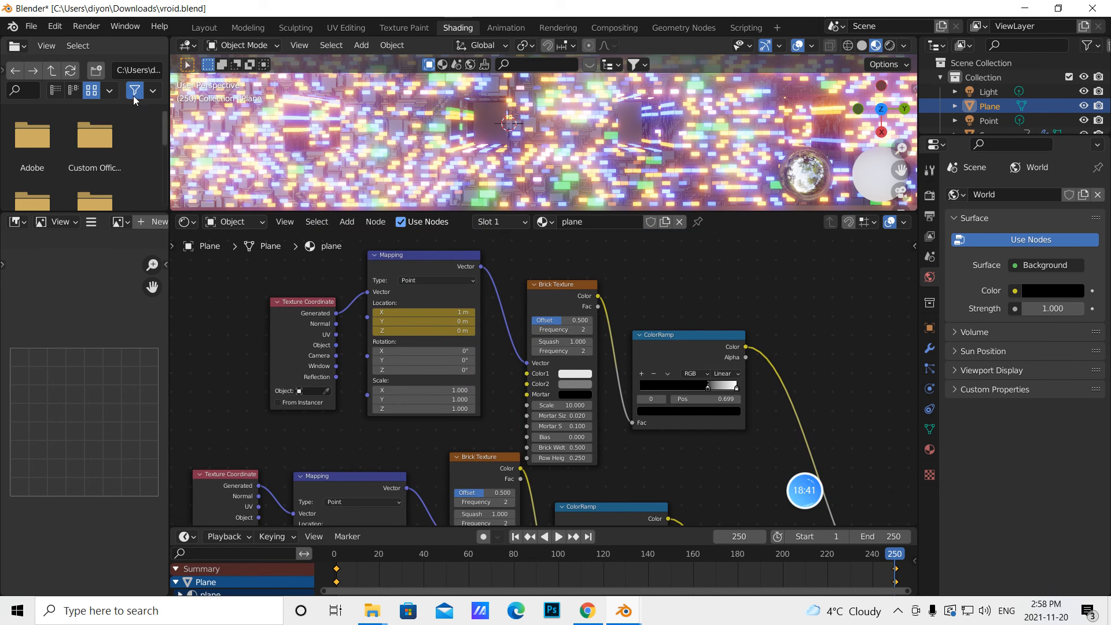
- Return to the Layout workspace and add a camera to the scene
left_click(200, 27)
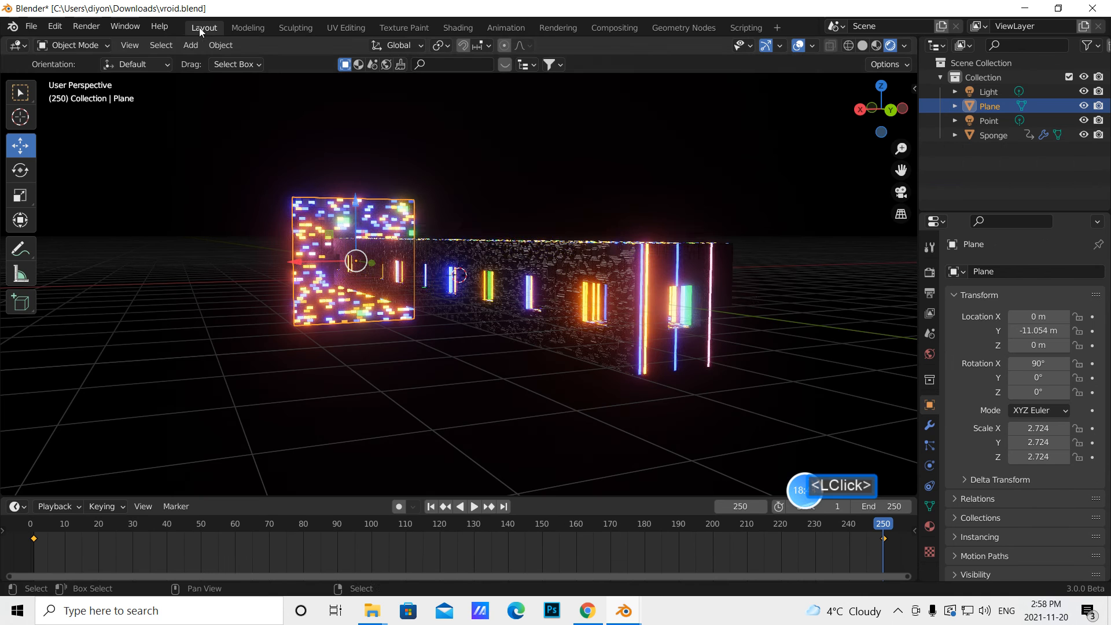
middle_click_drag(752, 287, 712, 289)
left_click(193, 45)
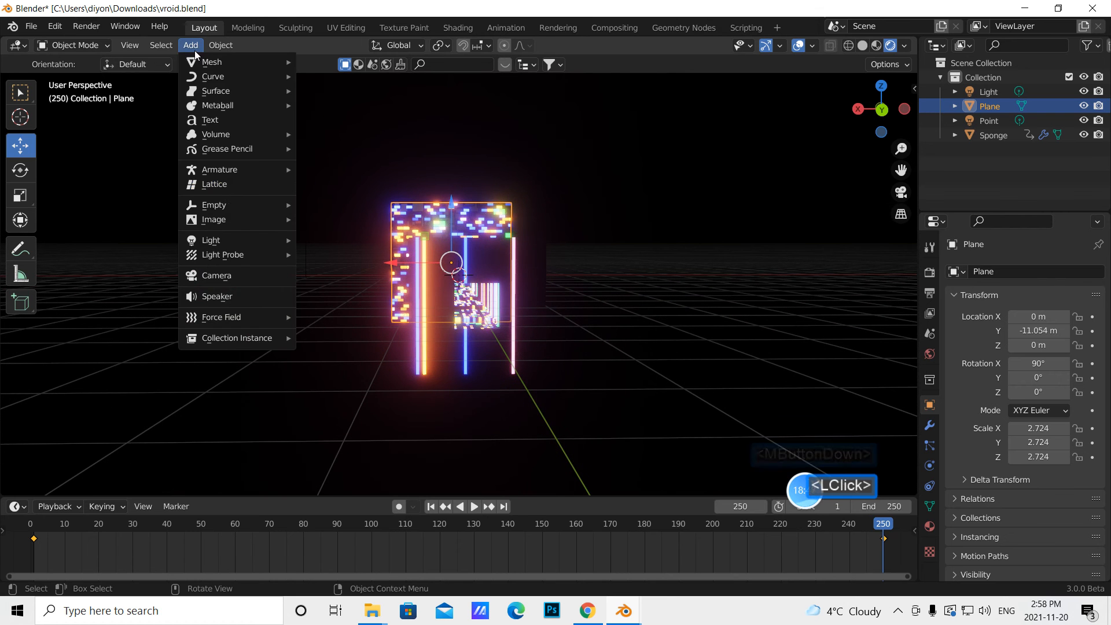
left_click(223, 276)
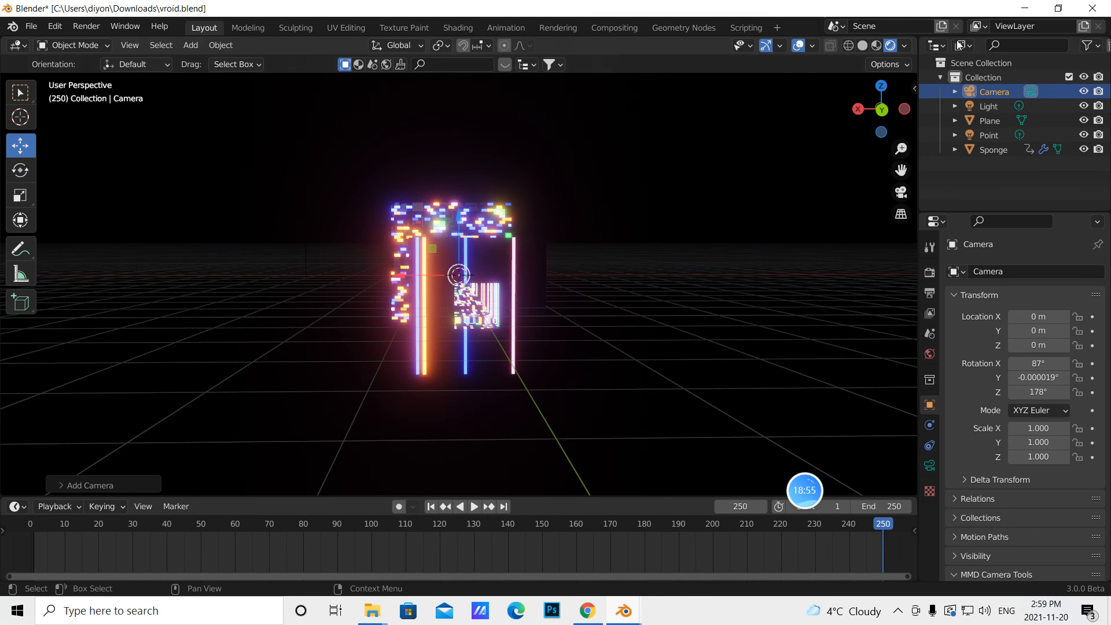
- Switch the viewport to solid shading, then examine the sponge row from above and through the new camera
left_click(861, 46)
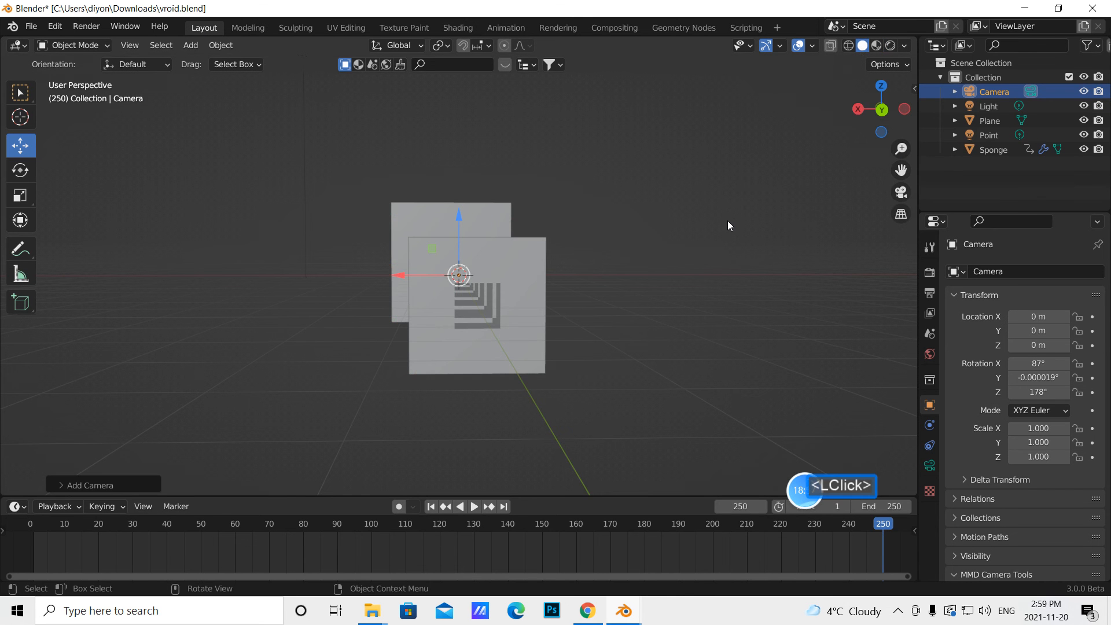
key("KP_7")
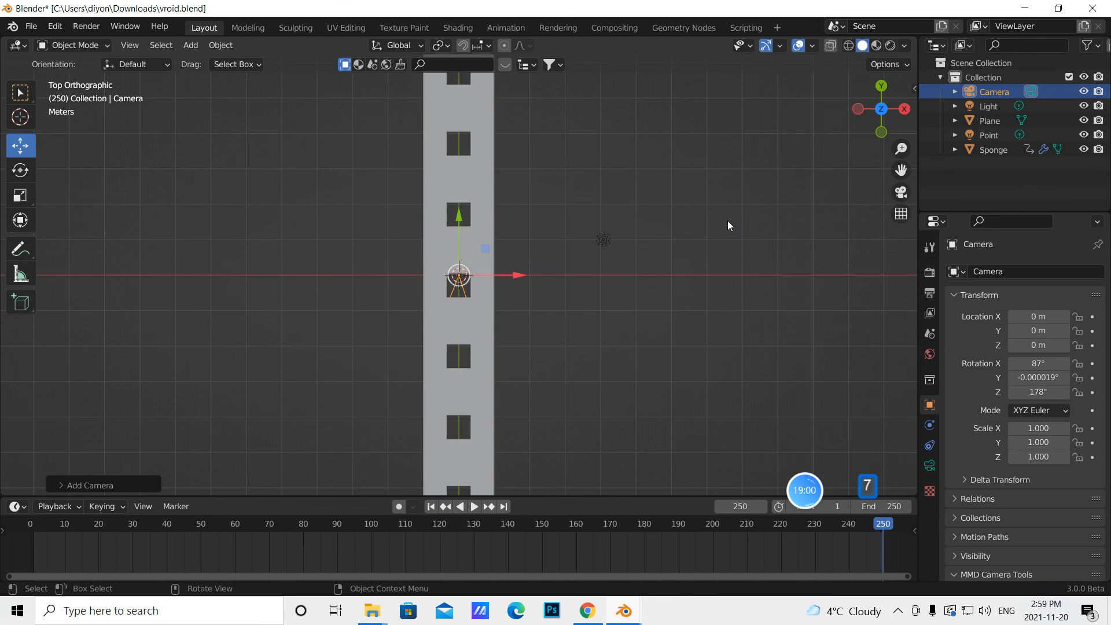
scroll(705, 228, "down", 6)
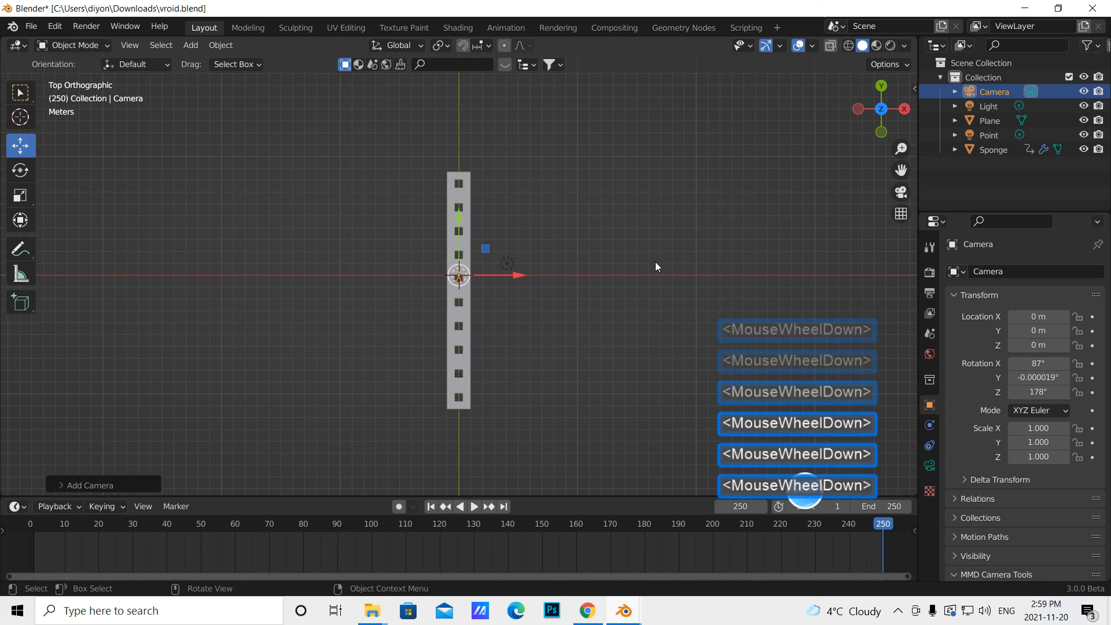
scroll(620, 317, "up", 1)
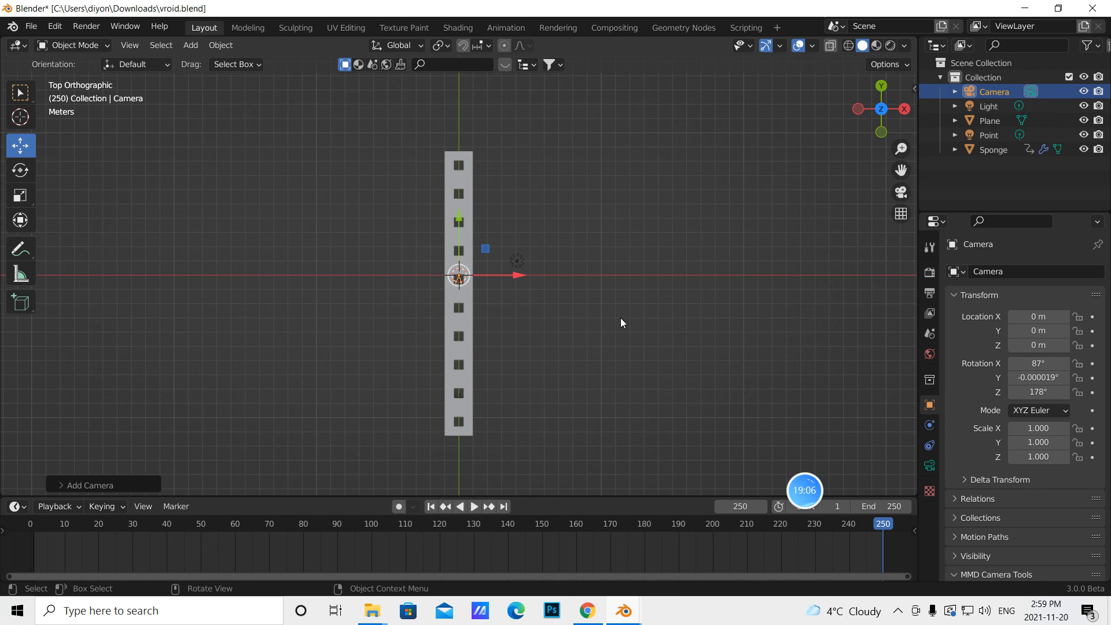
middle_click_drag(622, 324, 33, 159)
left_click(901, 192)
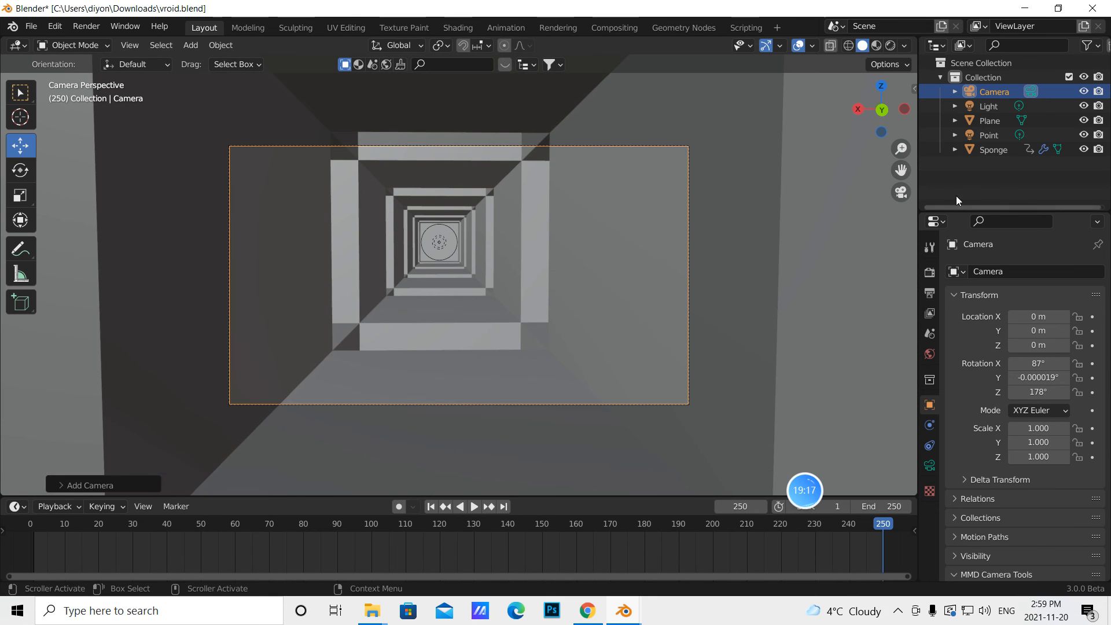
- Leave the camera view and move the camera along the Y axis to about 10.09 m, near the row's open end
left_click(900, 193)
middle_click_drag(845, 223, 483, 262)
left_click_drag(408, 275, 253, 266)
middle_click_drag(295, 287, 583, 330)
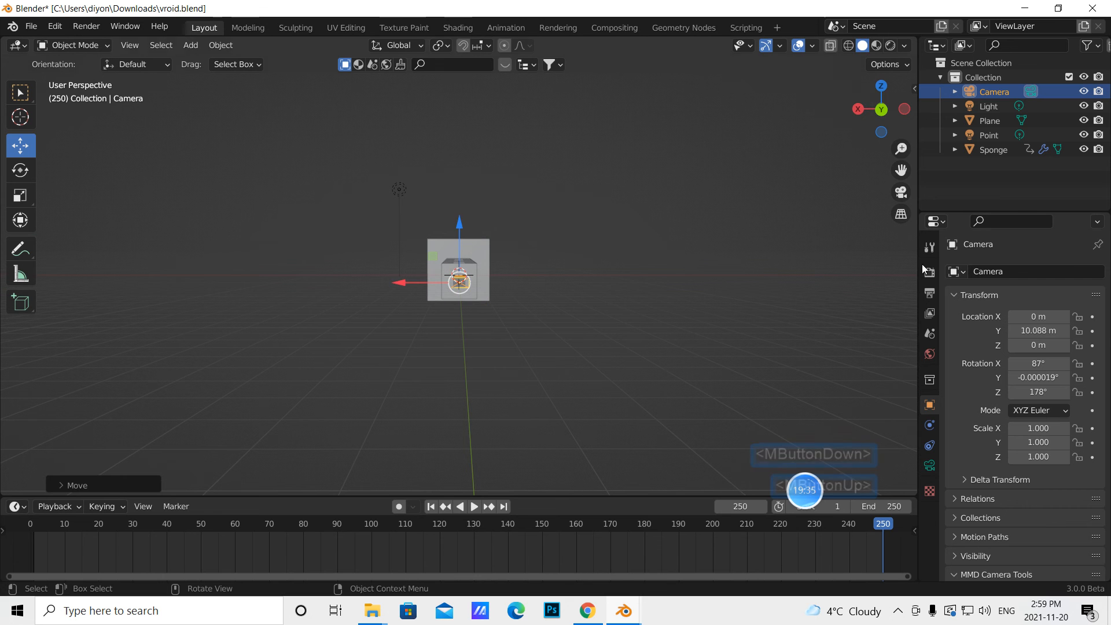
- Set the camera's rotation to 90° on X, 0° on Y and 180° on Z
left_click(1038, 363)
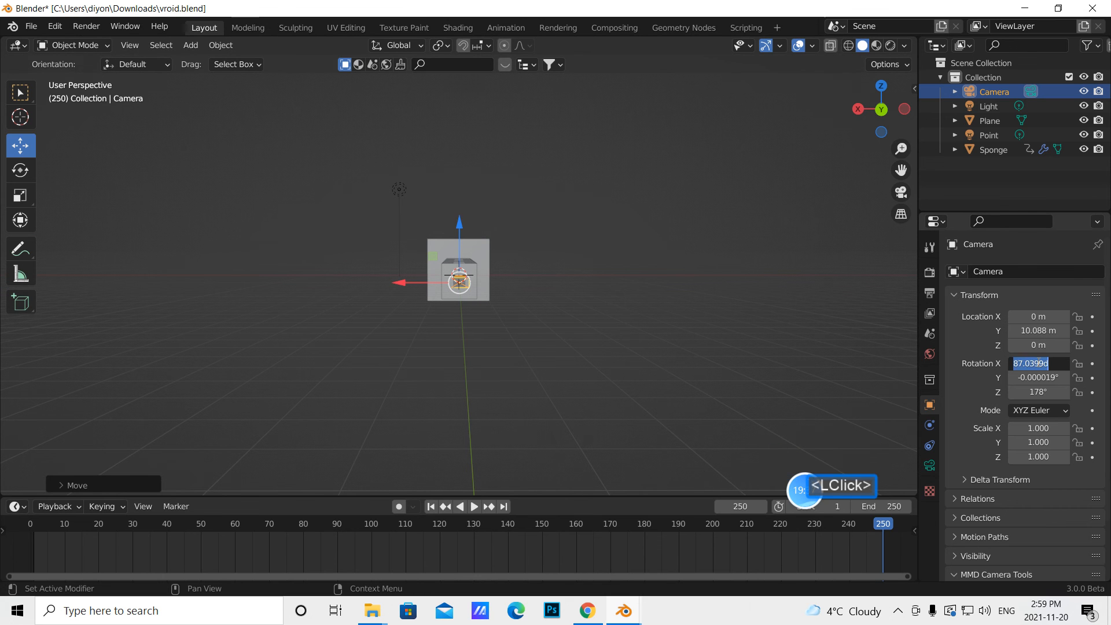
key("BackSpace")
type("90")
left_click(955, 355)
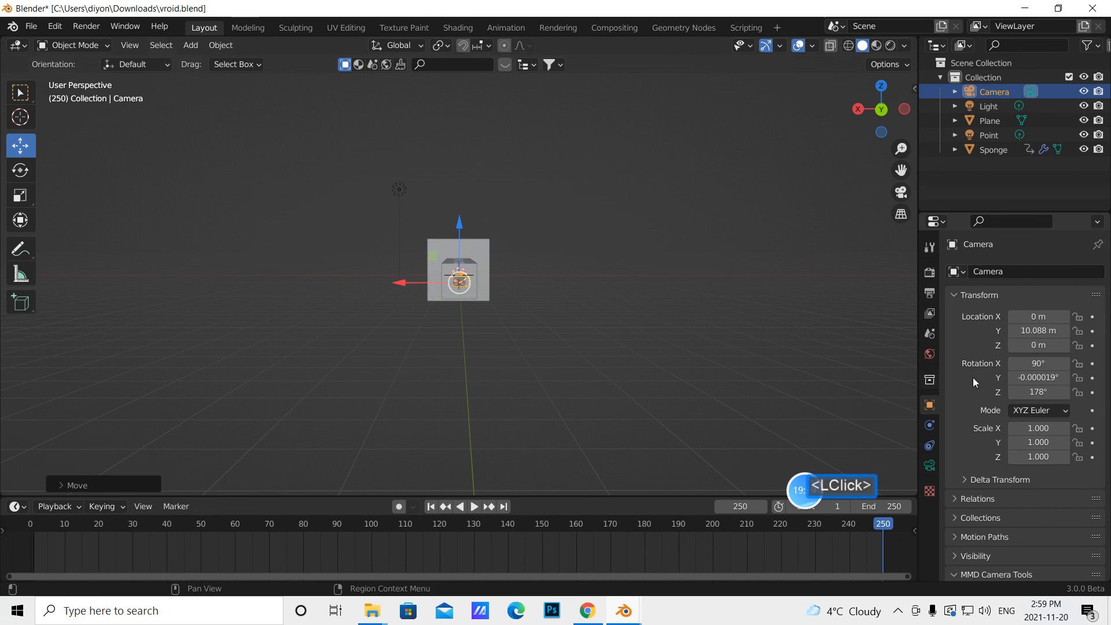
left_click(1041, 391)
key("BackSpace")
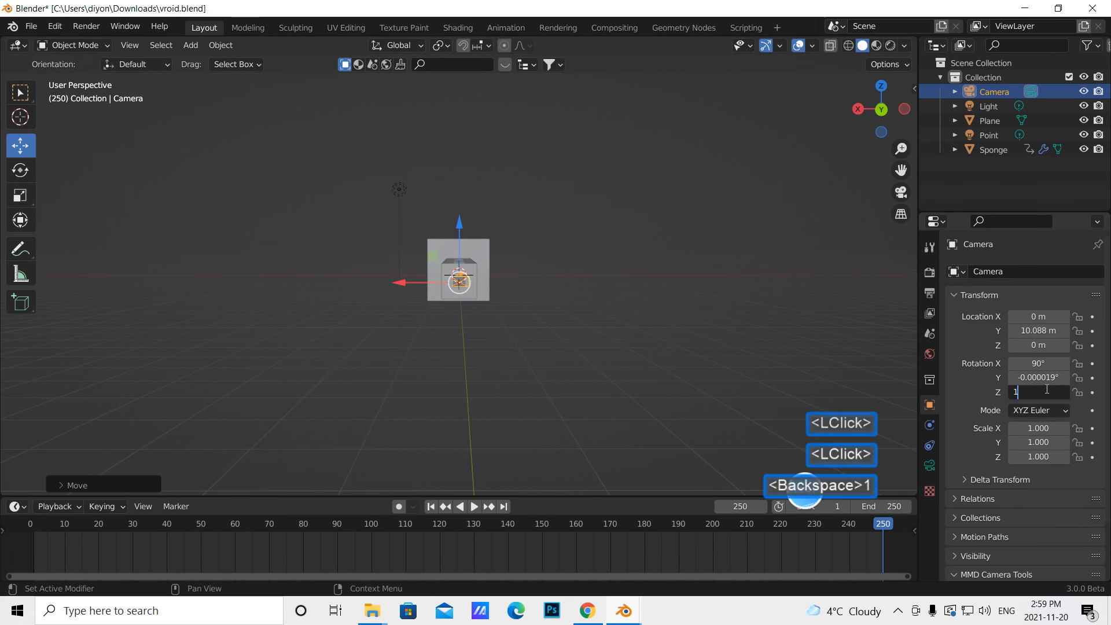
type("180")
left_click(780, 374)
left_click(1036, 377)
key("BackSpace")
type("0")
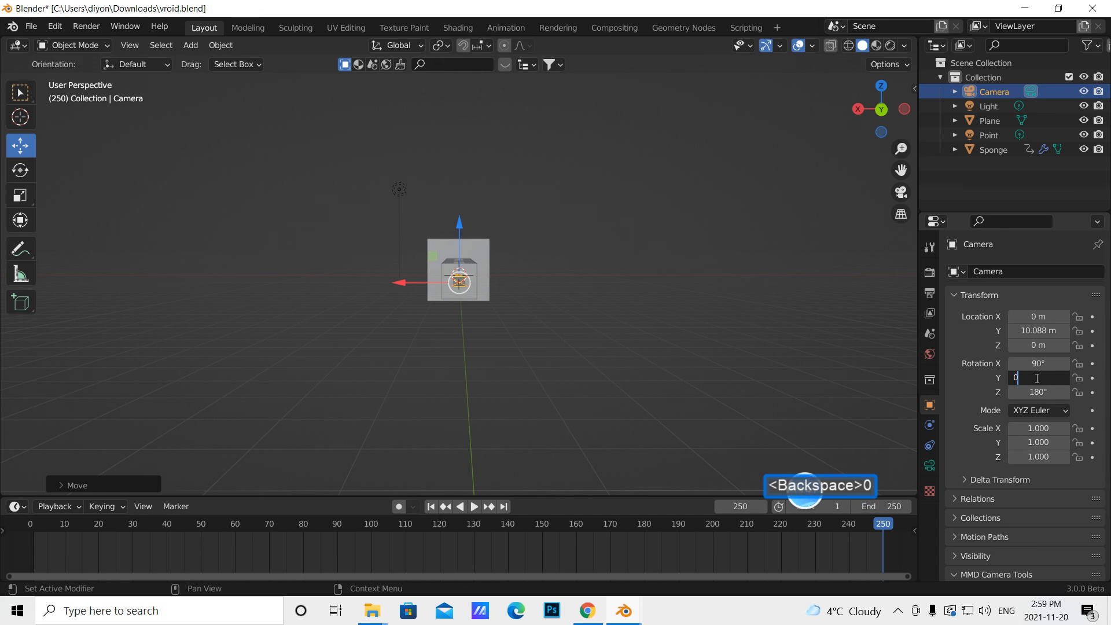
left_click(834, 285)
- Look down the tunnel through the camera with the viewport in rendered shading
middle_click_drag(733, 317, 548, 325)
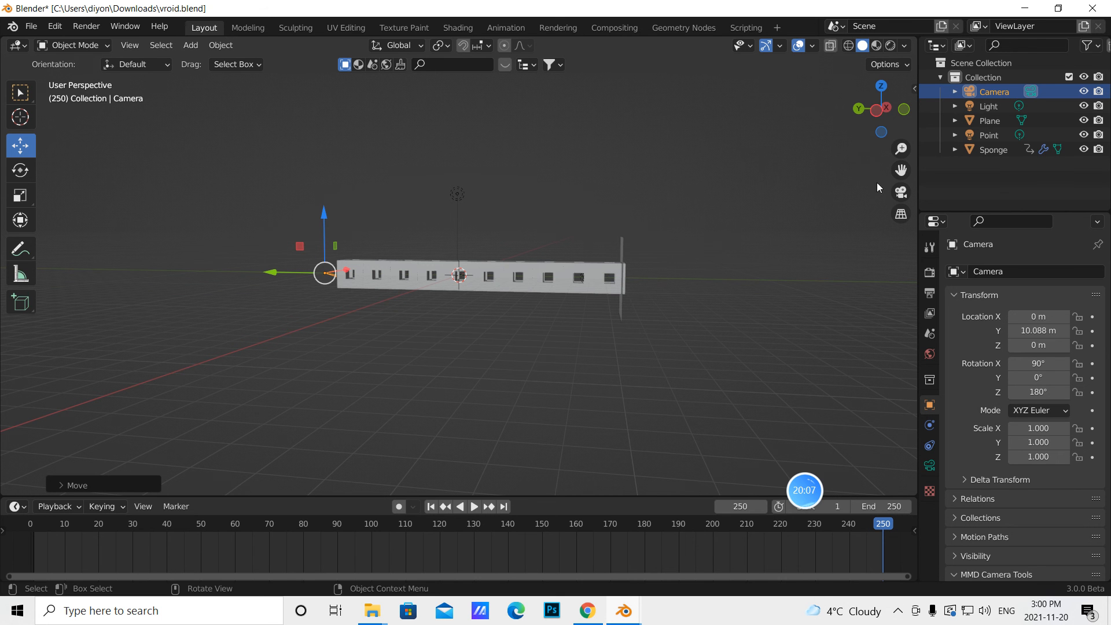
left_click(900, 192)
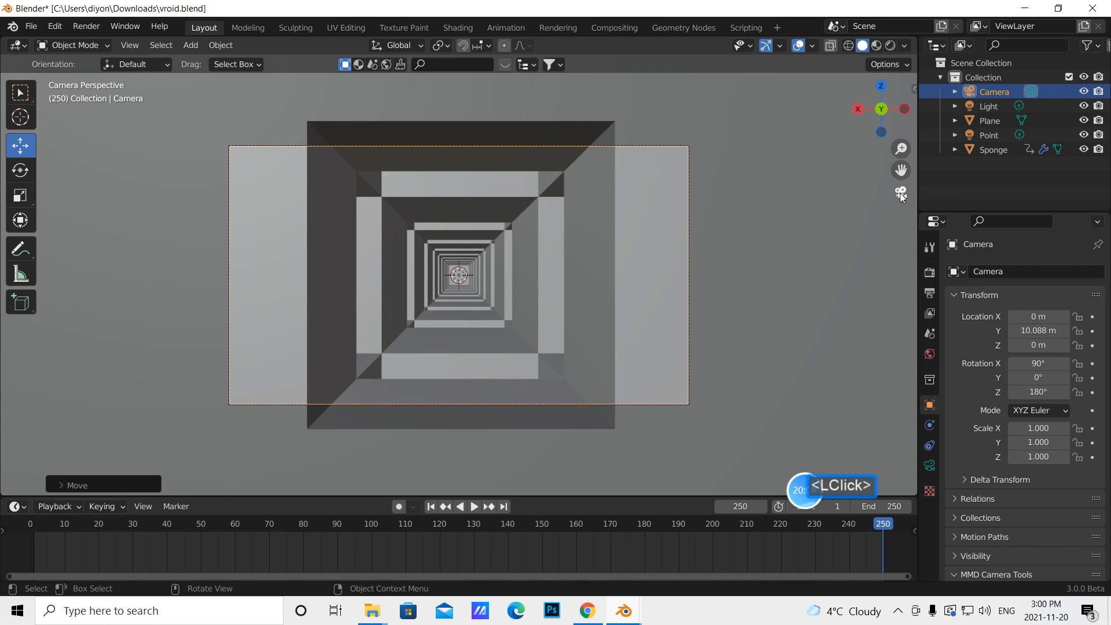
left_click(888, 46)
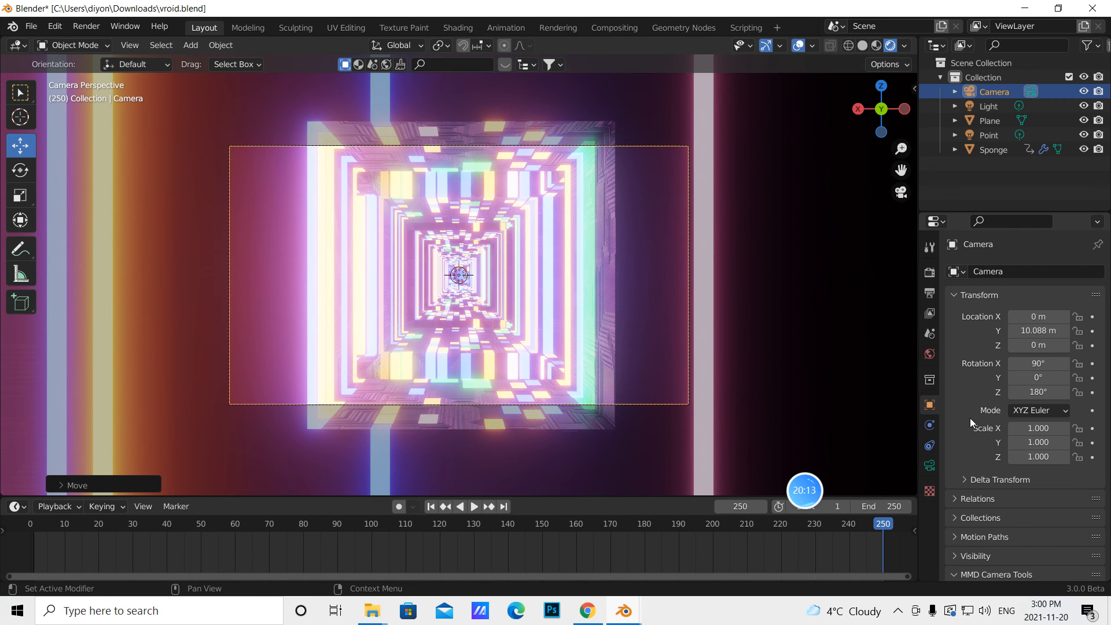
- Keyframe the camera's 50 mm focal length at frame 1
left_click(930, 465)
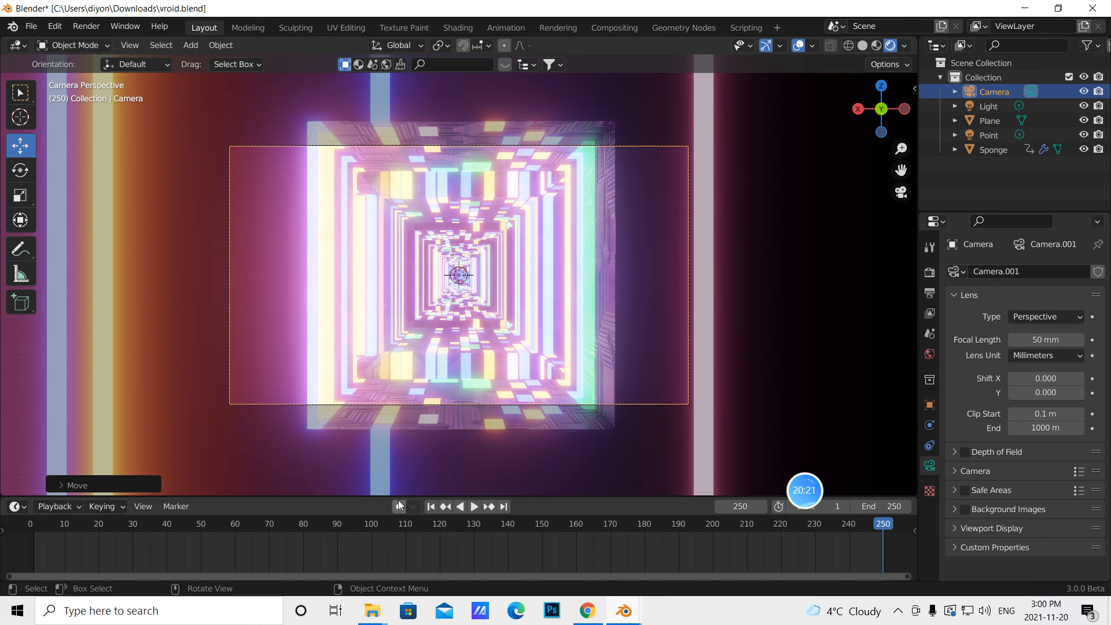
left_click(431, 507)
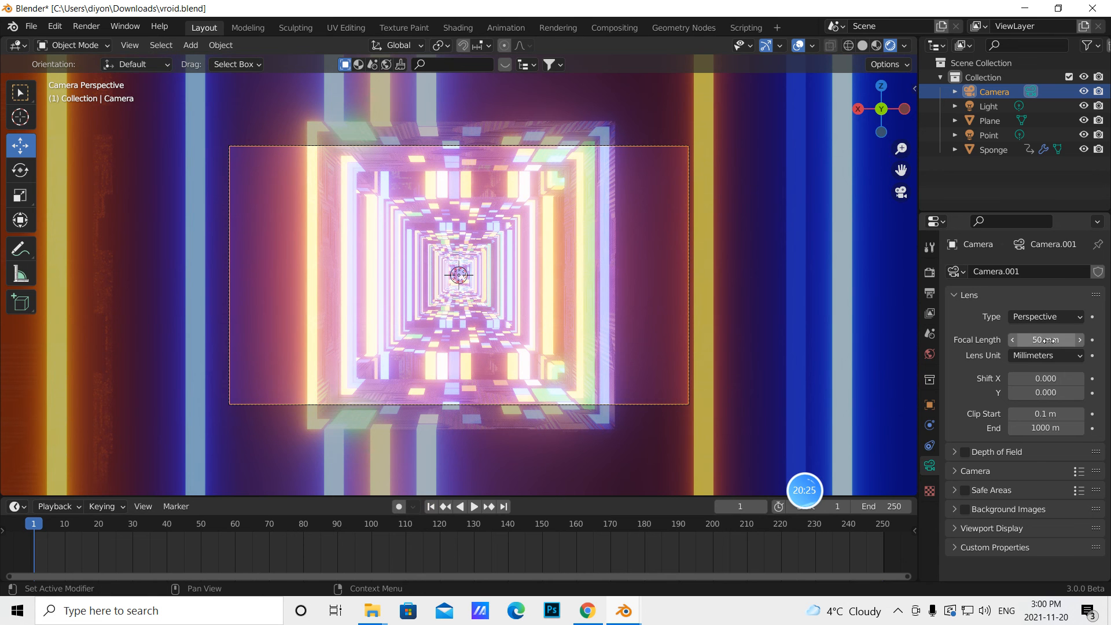
left_click(1093, 341)
- Set the camera's focal length to 494 mm at frame 250 and keyframe it
left_click(493, 506)
left_click(504, 507)
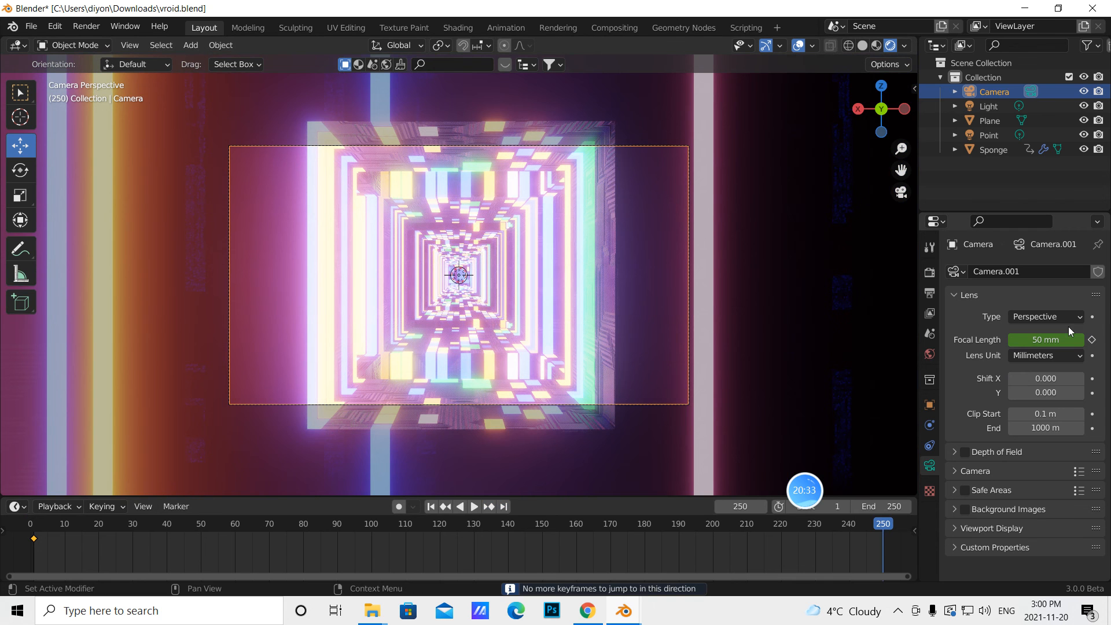
left_click(1039, 340)
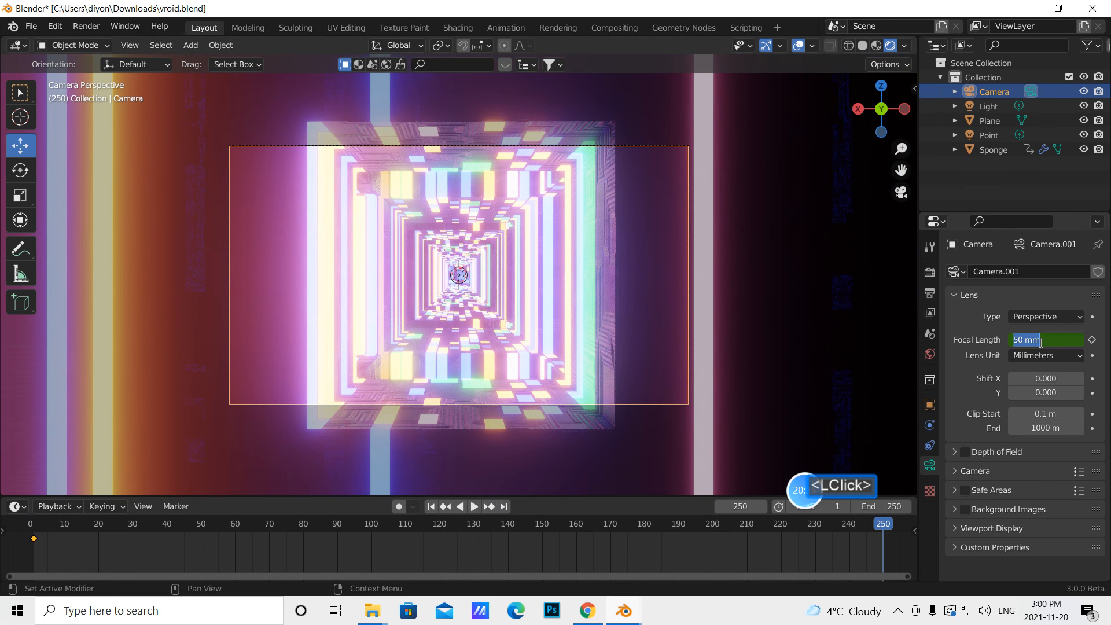
key("BackSpace")
type("49")
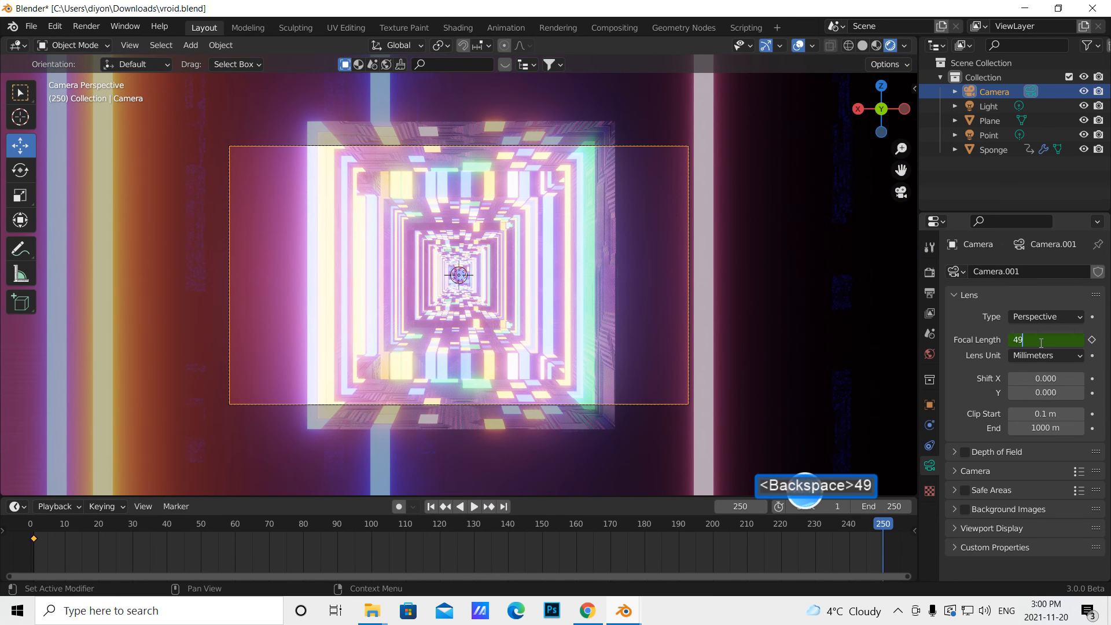
type("4")
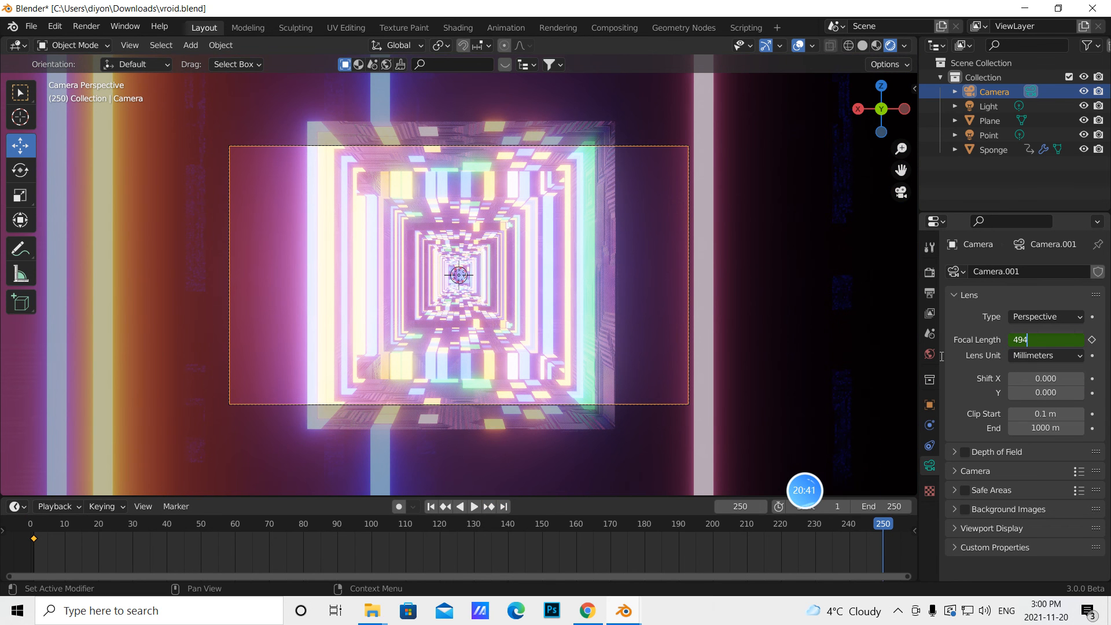
left_click(941, 355)
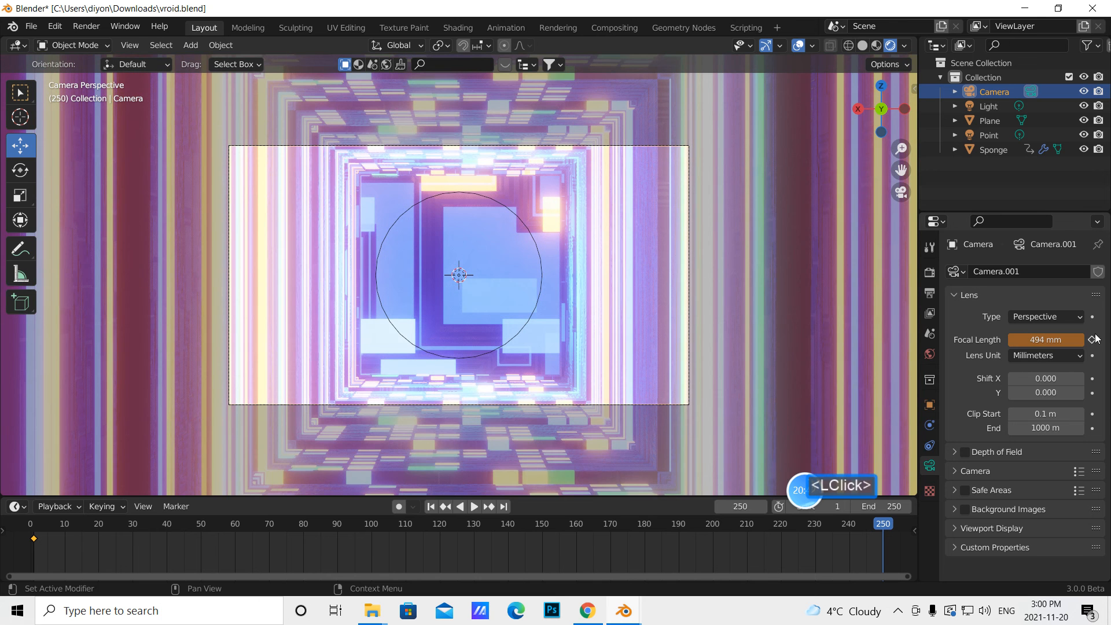
left_click(1093, 340)
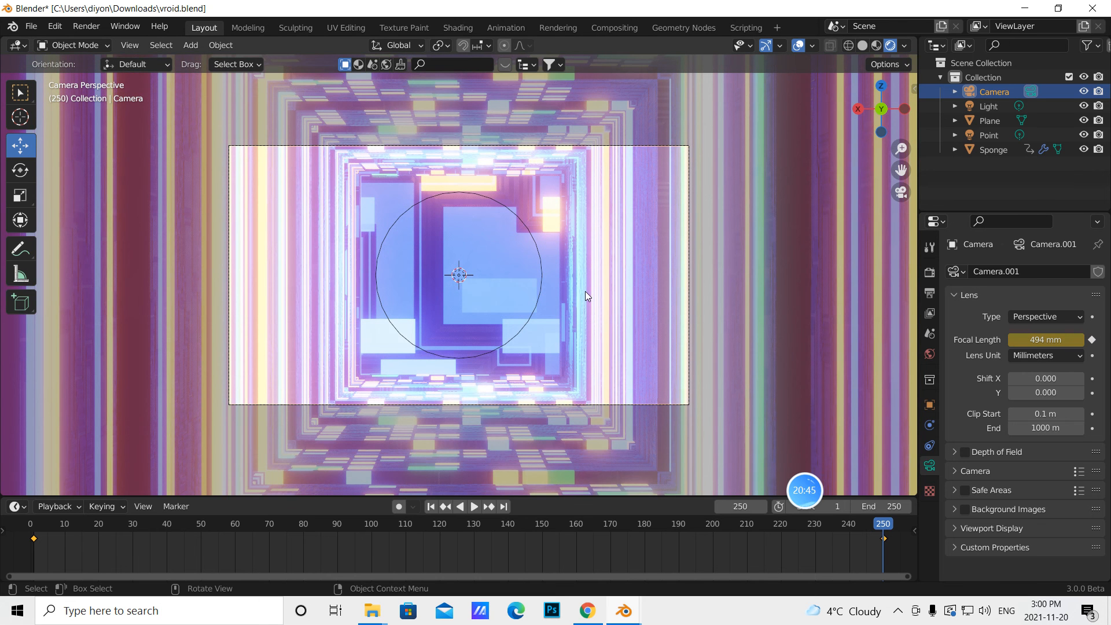
- Play back the focal length animation through the camera and return to the first frame
left_click(474, 506)
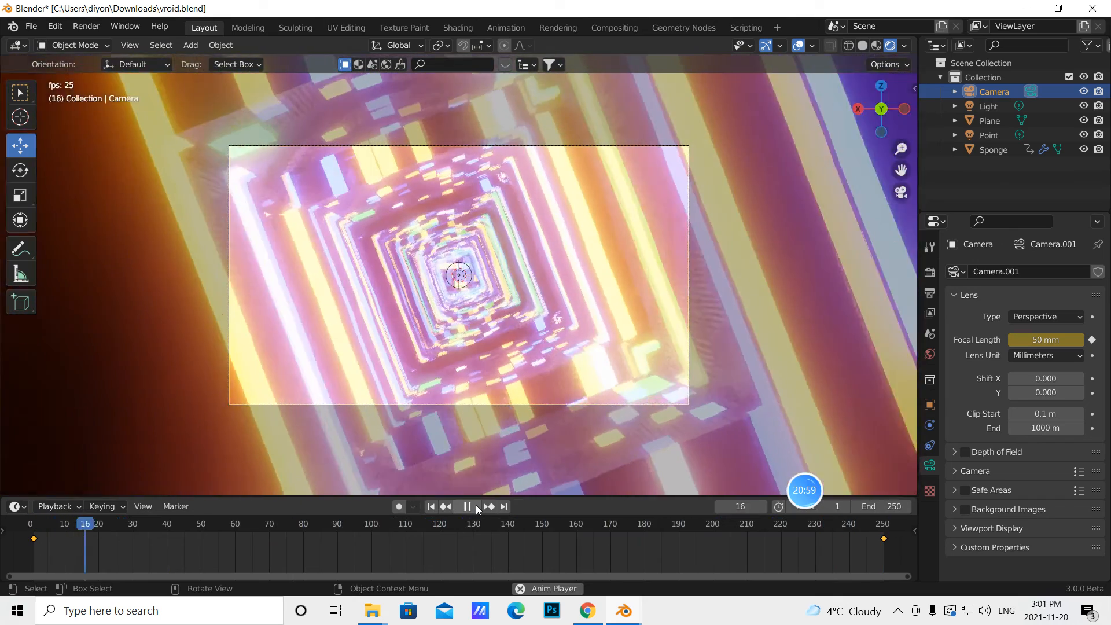
left_click(475, 506)
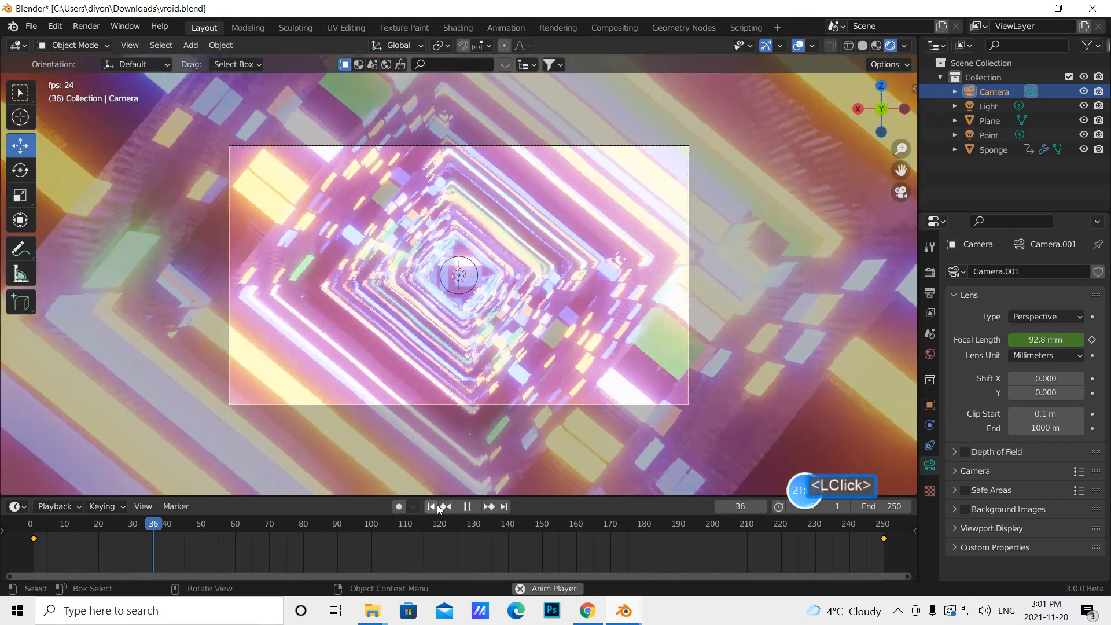
left_click(474, 506)
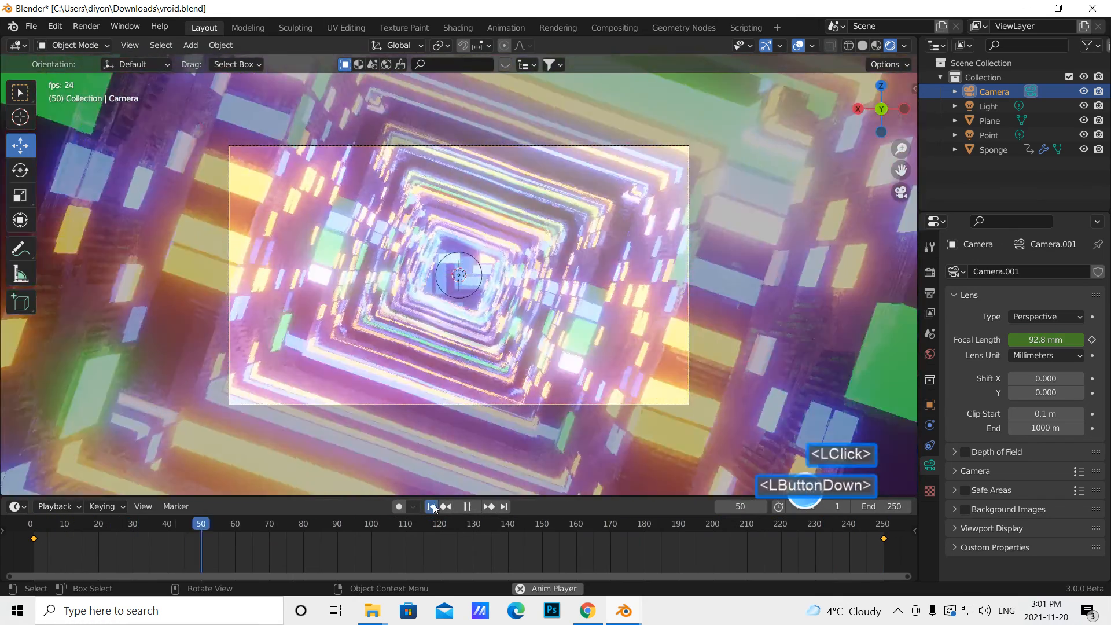
left_click(467, 506)
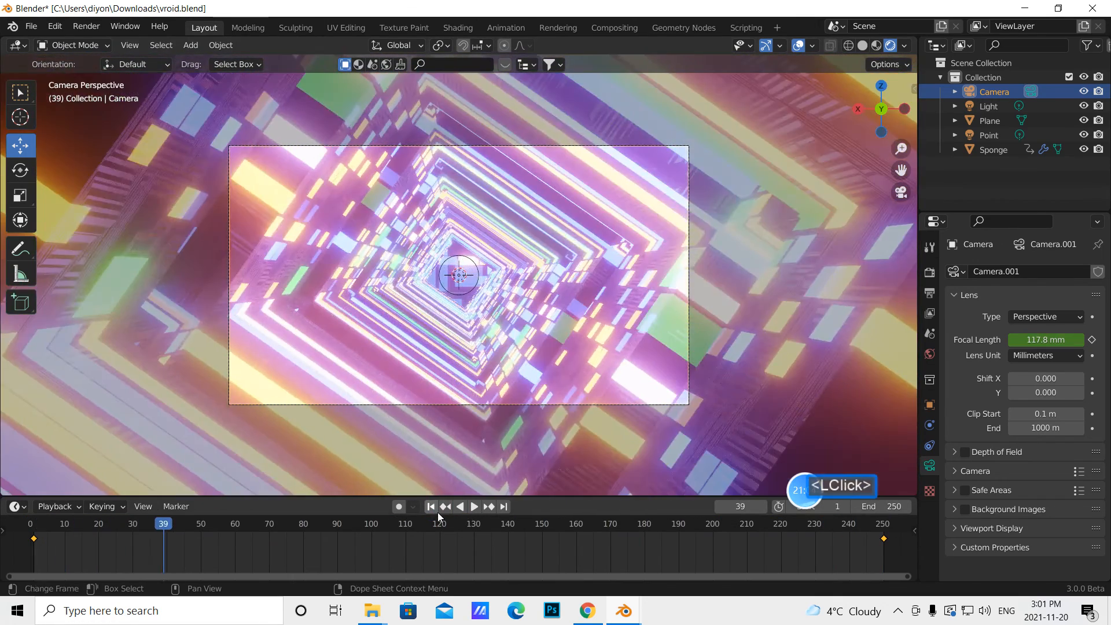
left_click(430, 507)
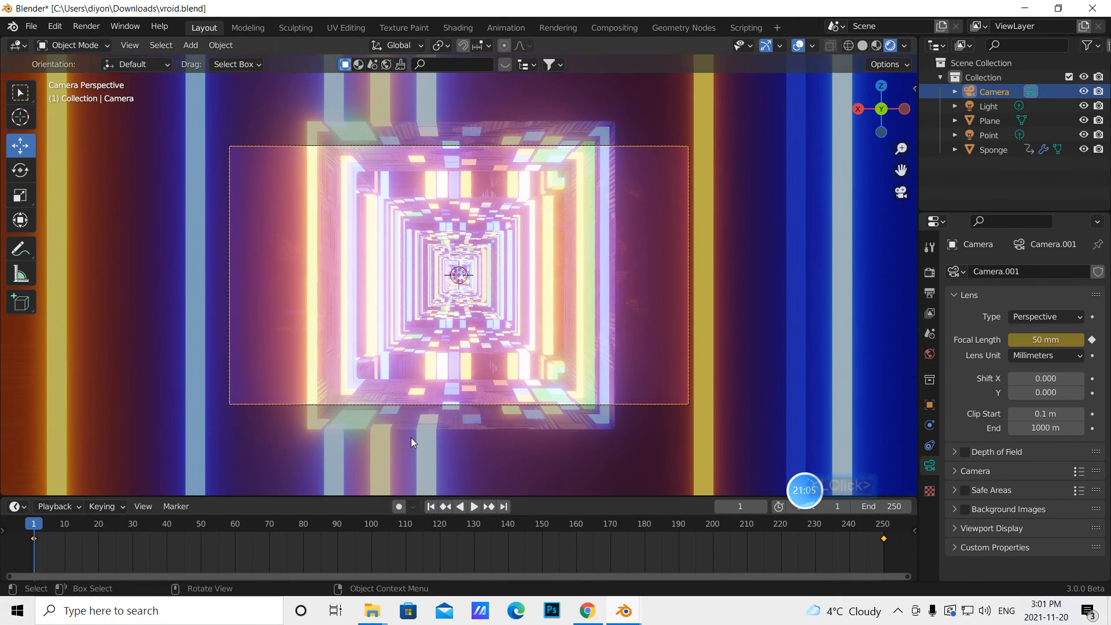
- Set the power of the object named Light to 200 W
left_click(987, 106)
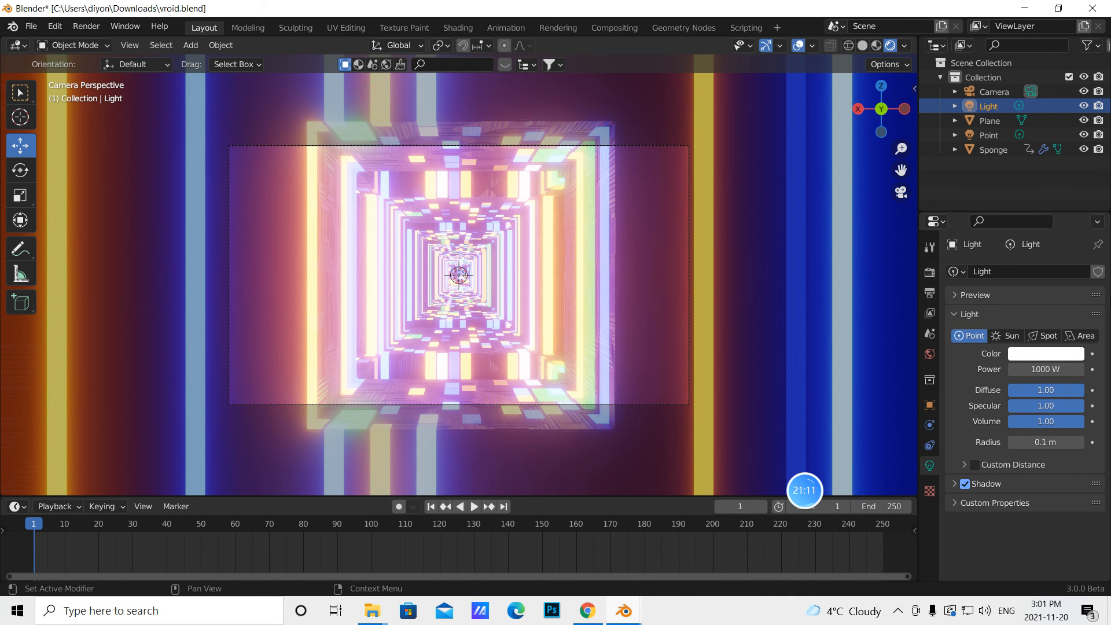
left_click(1034, 367)
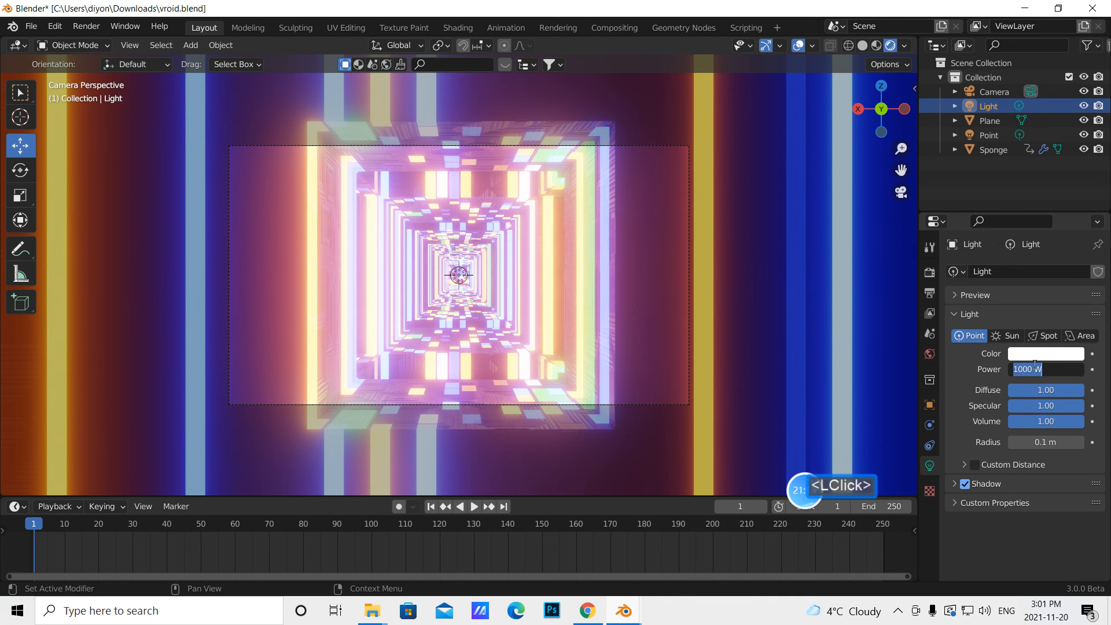
key("BackSpace")
type("200")
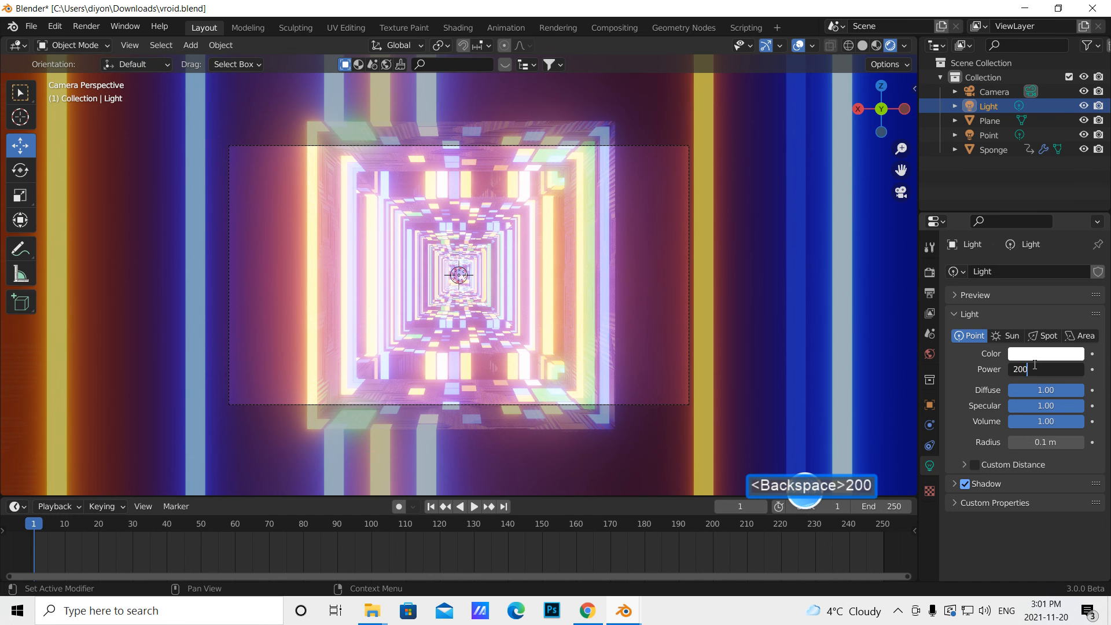
left_click(557, 283)
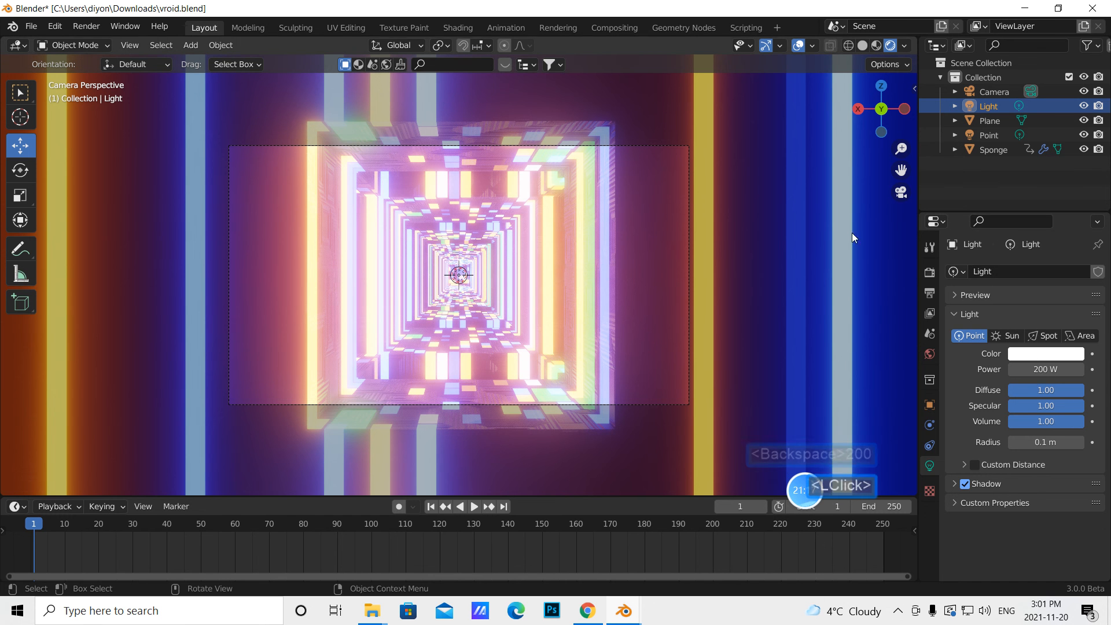
- Compare the scene with Light hidden and shown, and delete Light from the collection
left_click(1083, 106)
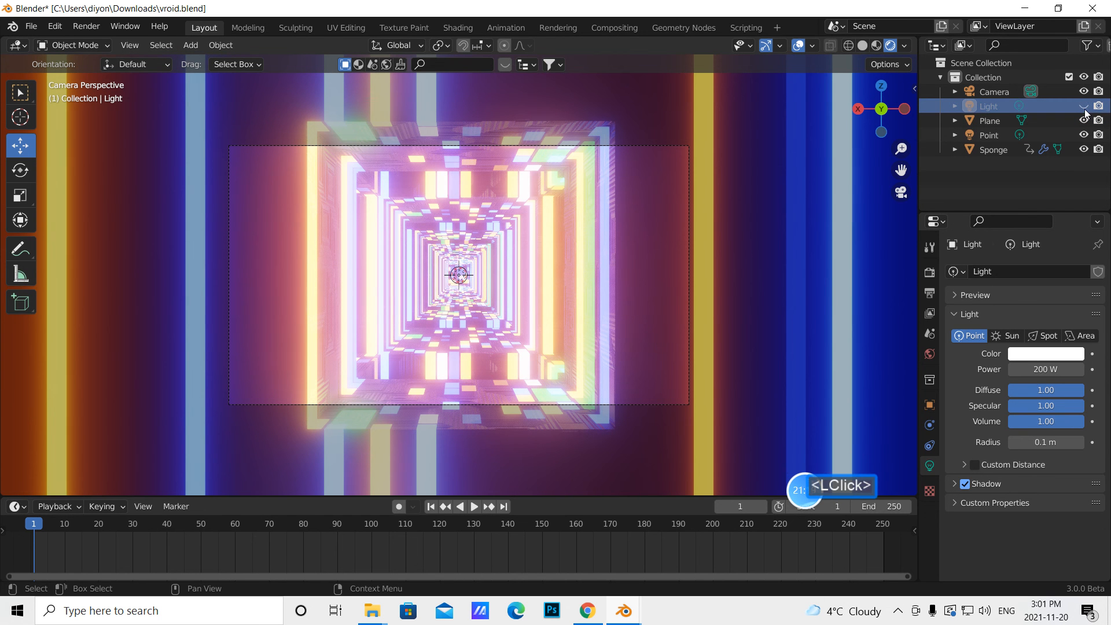
left_click(1097, 107)
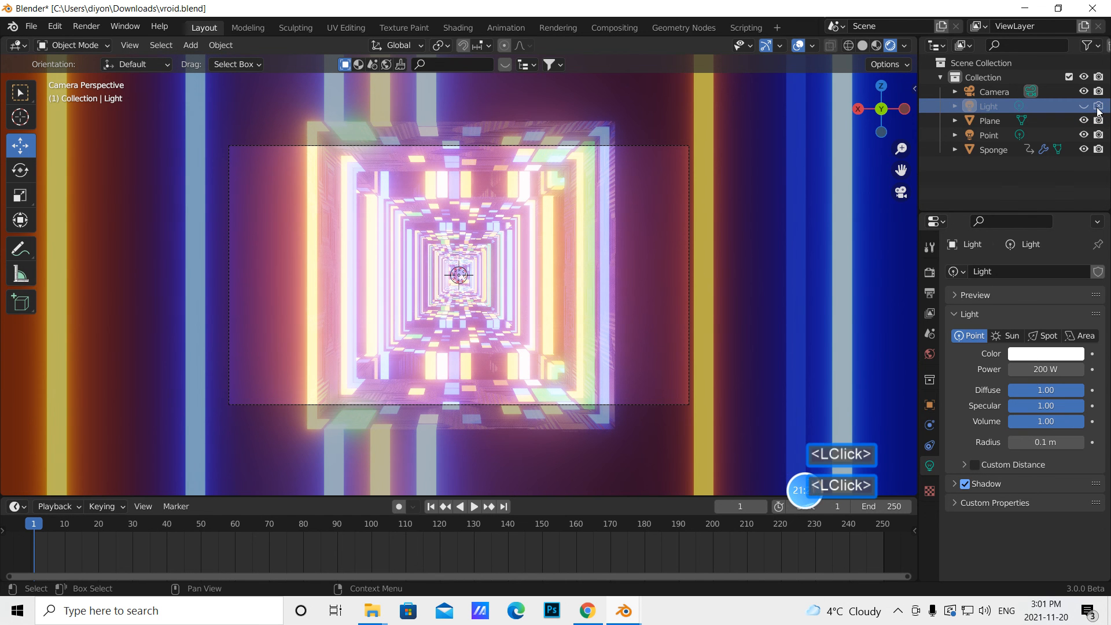
left_click(1098, 109)
left_click(1083, 107)
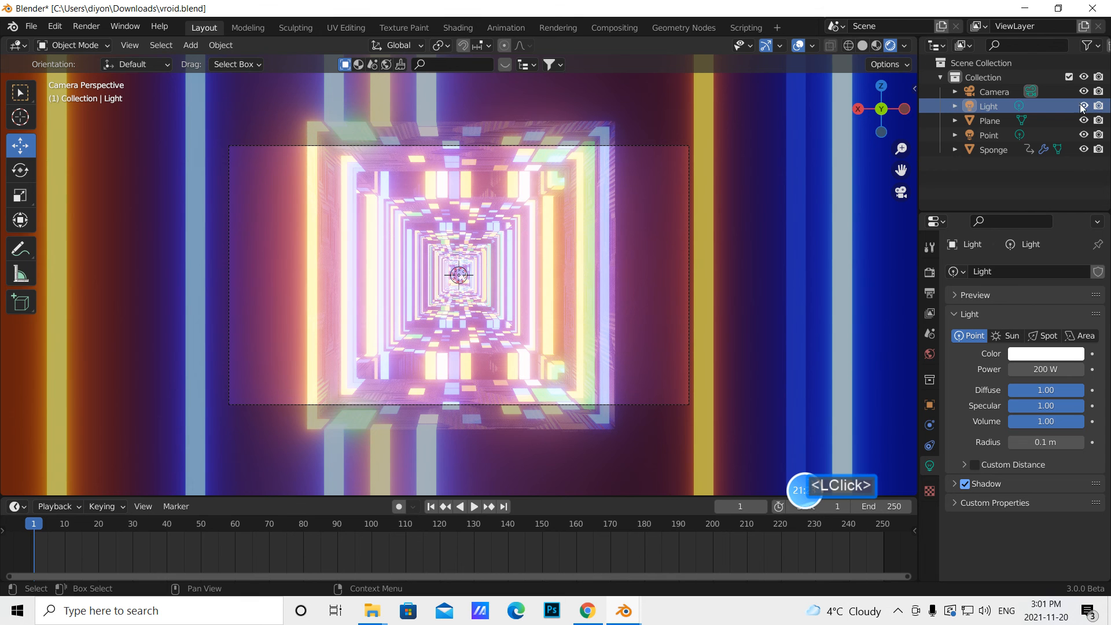
right_click(994, 107)
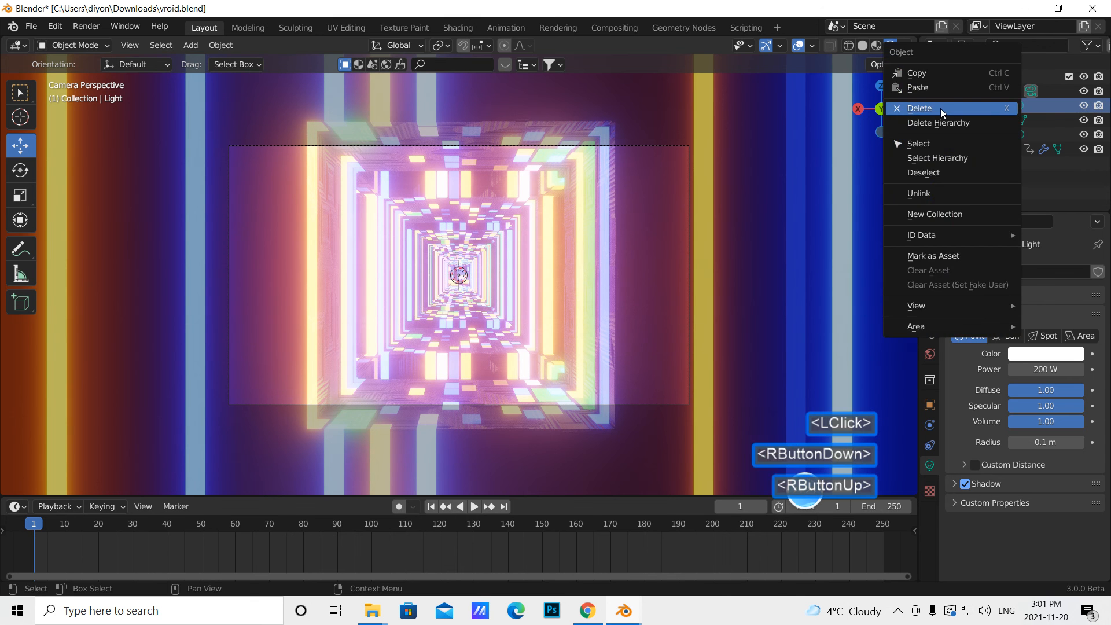
left_click(939, 109)
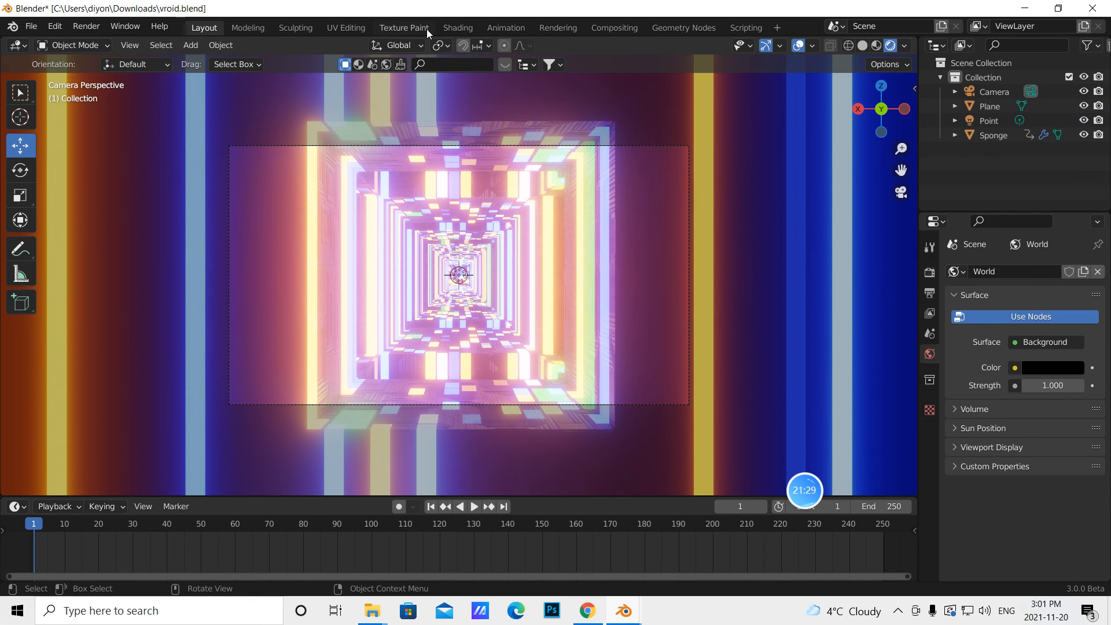
- Select the sponge and bring up the Emission and Multiply nodes of its material in the Shading workspace
left_click(453, 26)
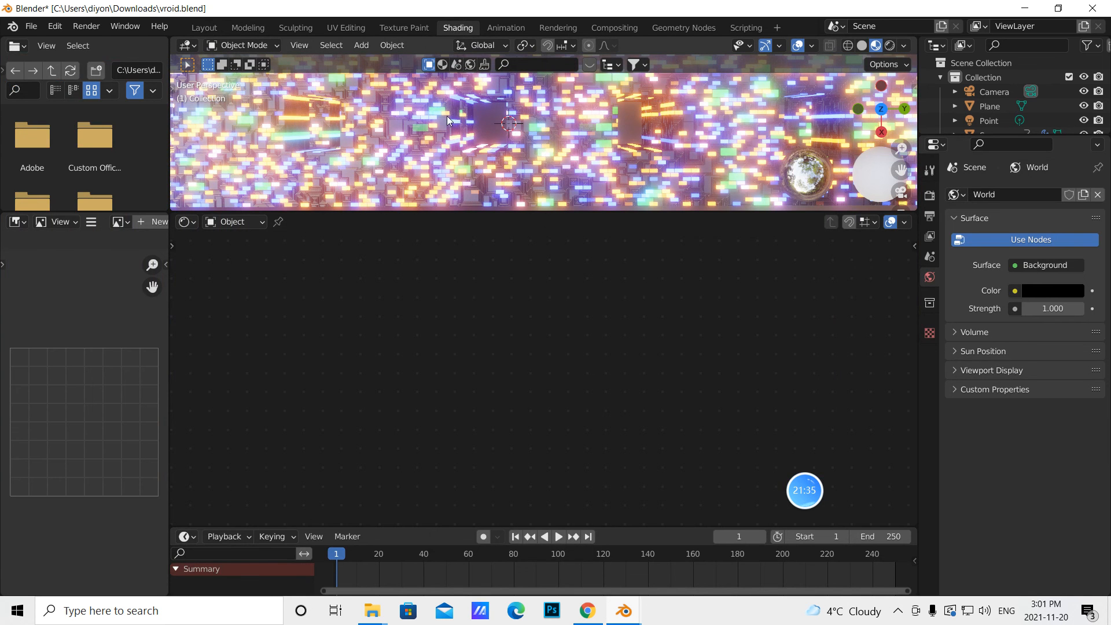
left_click(207, 27)
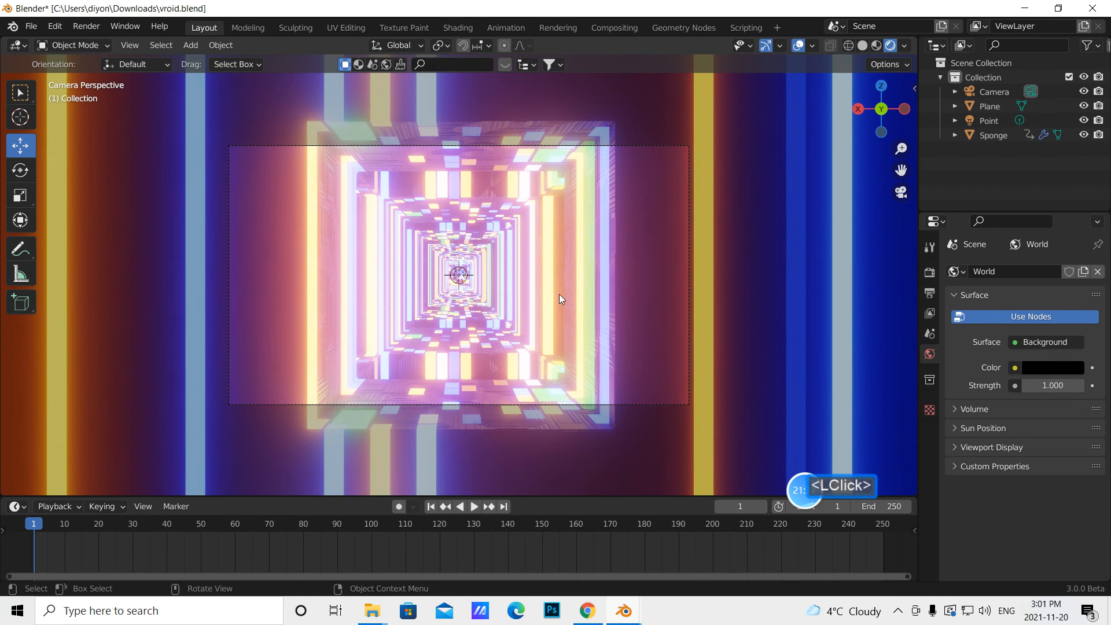
left_click(698, 231)
left_click(458, 27)
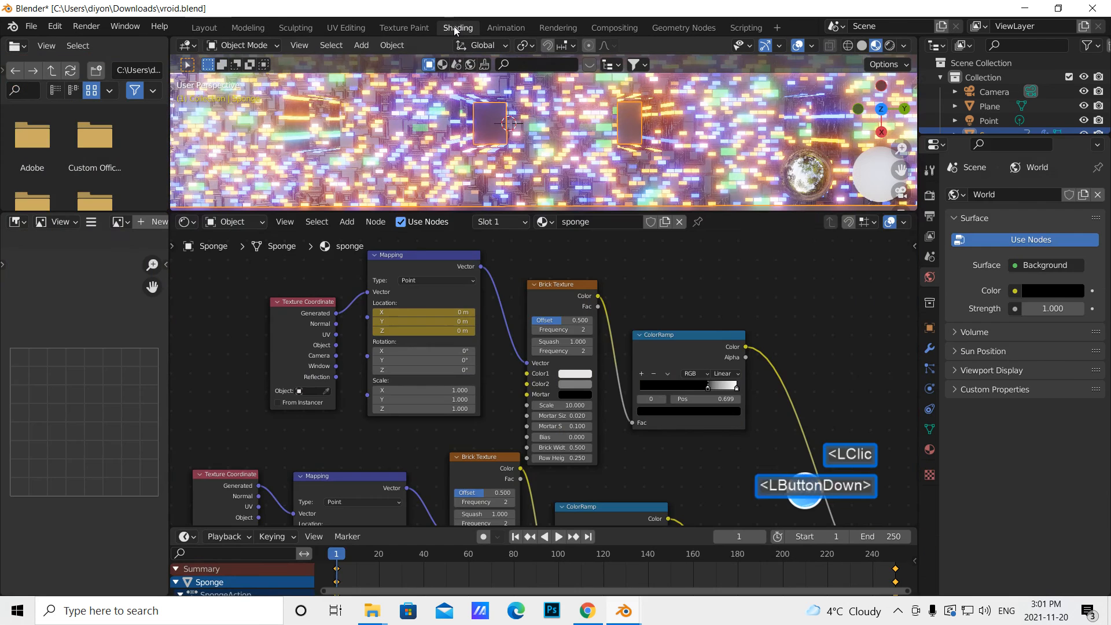
left_click_drag(914, 283, 914, 462)
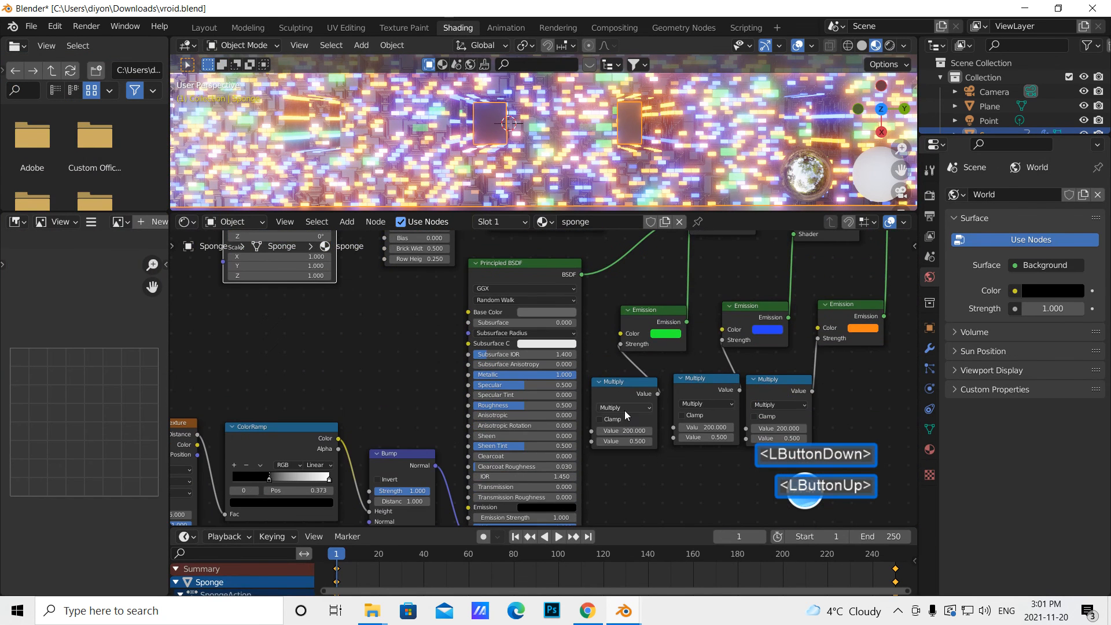
- Show the camera view in the Shading workspace and enlarge the viewport above the node editor
left_click(900, 191)
scroll(662, 157, "down", 1)
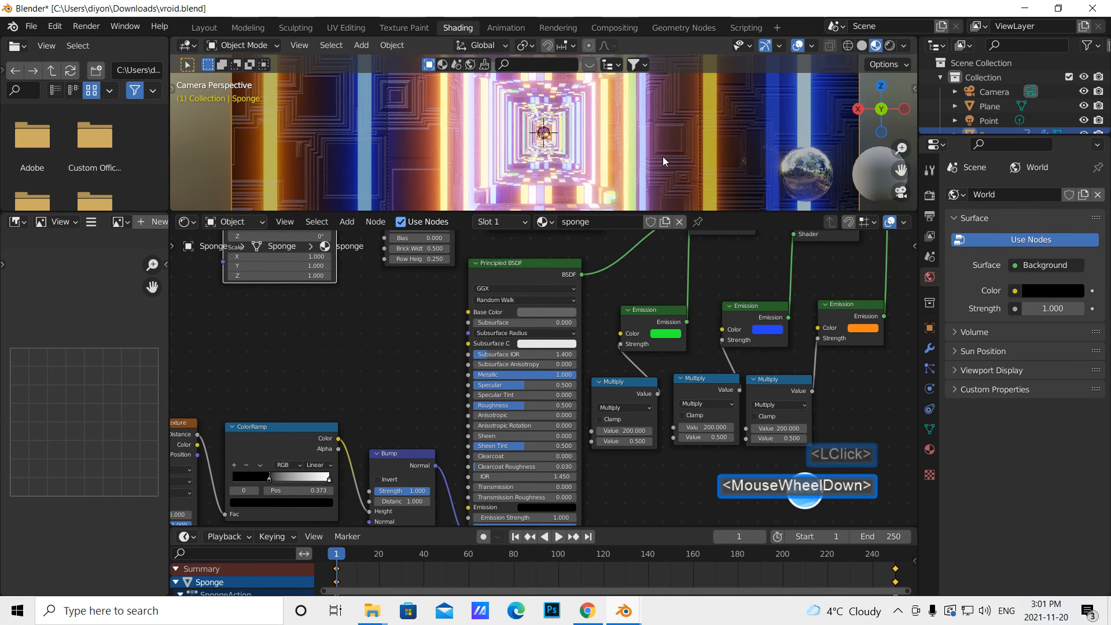
left_click_drag(577, 215, 576, 250)
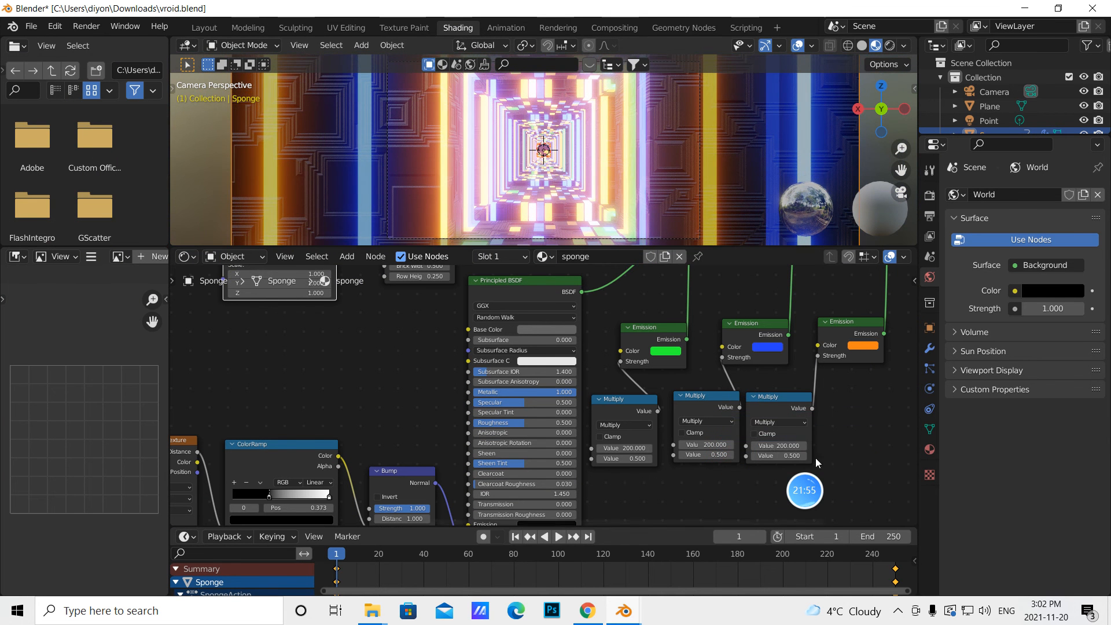
- Set the first value of all three Multiply nodes feeding the Emission nodes in the sponge material to 100
left_click(783, 444)
key("BackSpace")
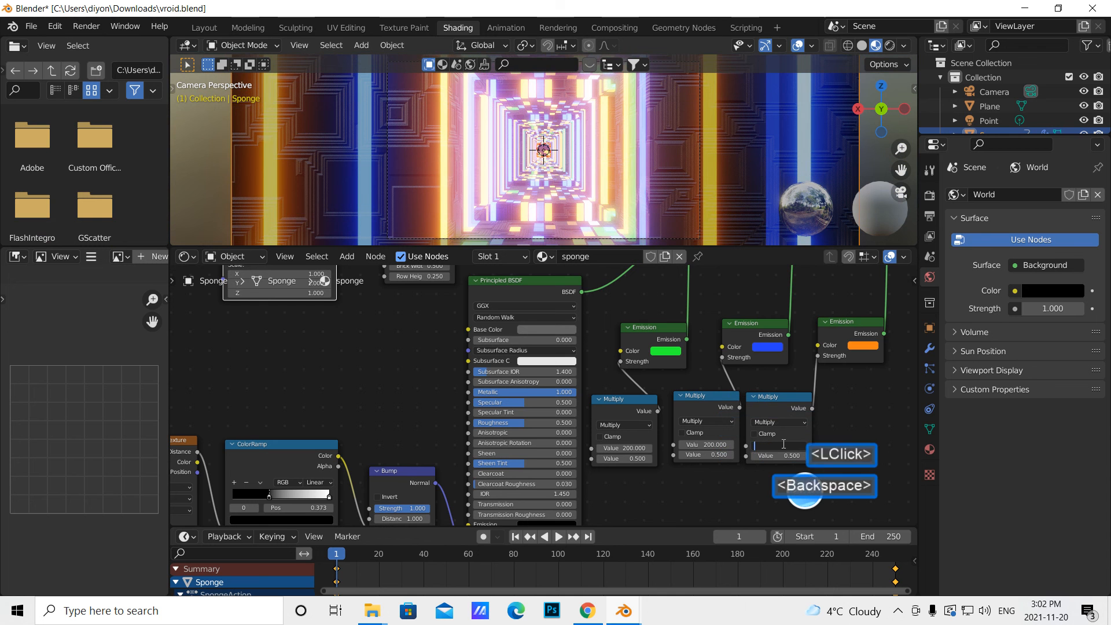
type("100")
left_click(701, 482)
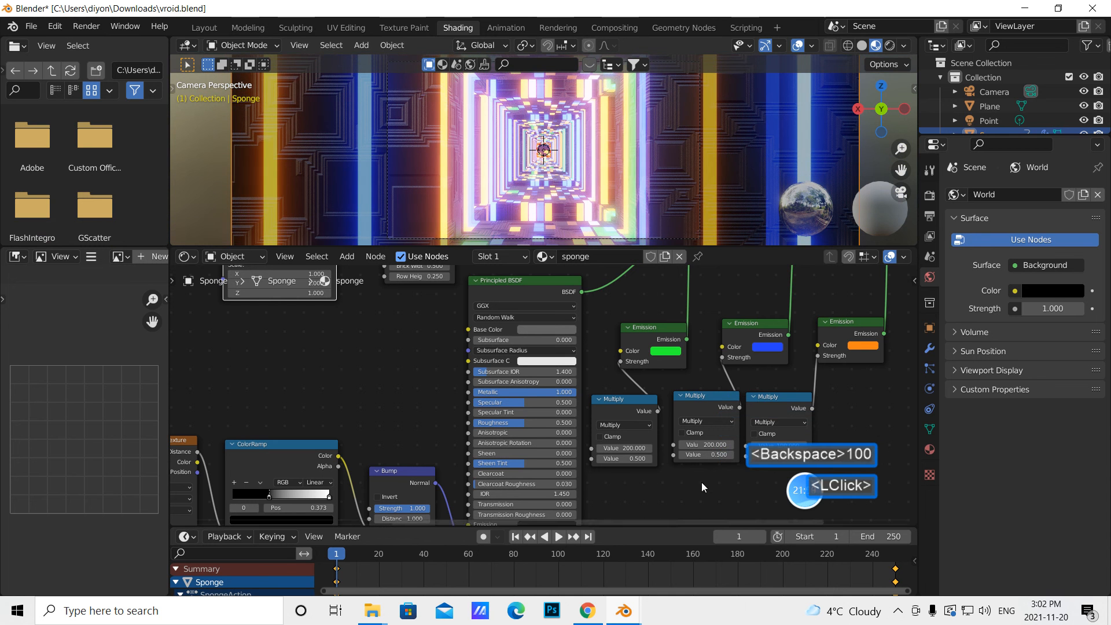
left_click(701, 444)
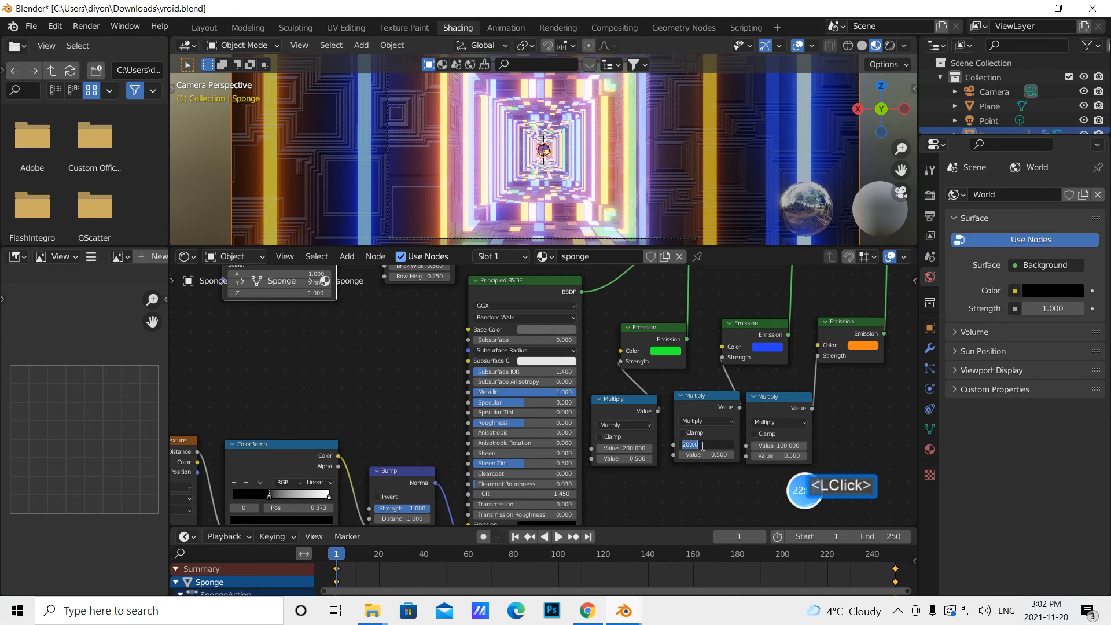
key("BackSpace")
type("100")
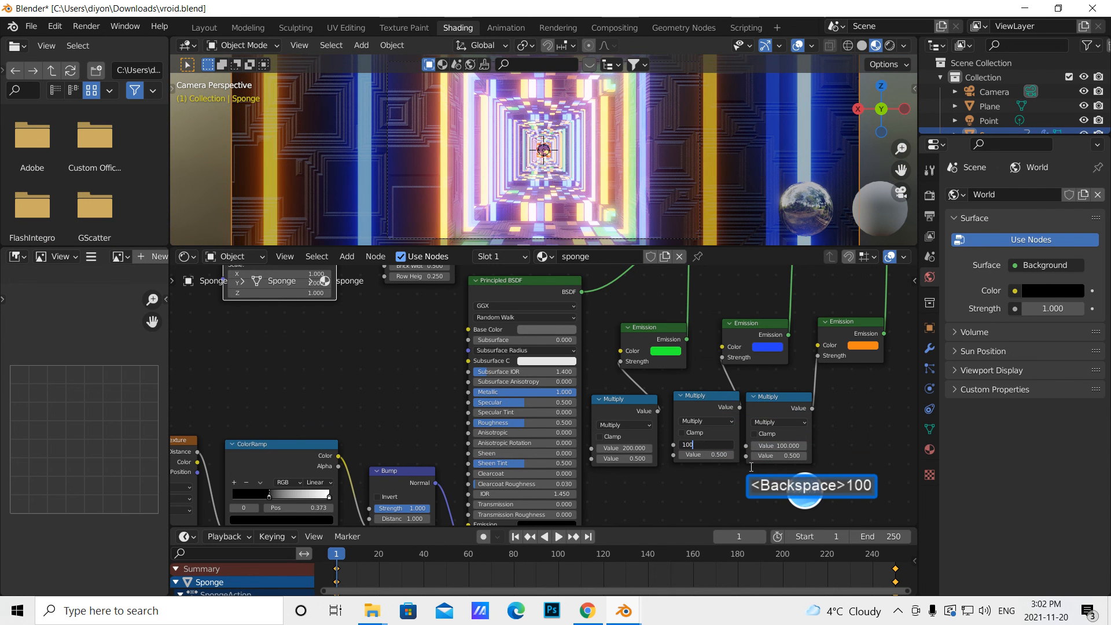
left_click(678, 495)
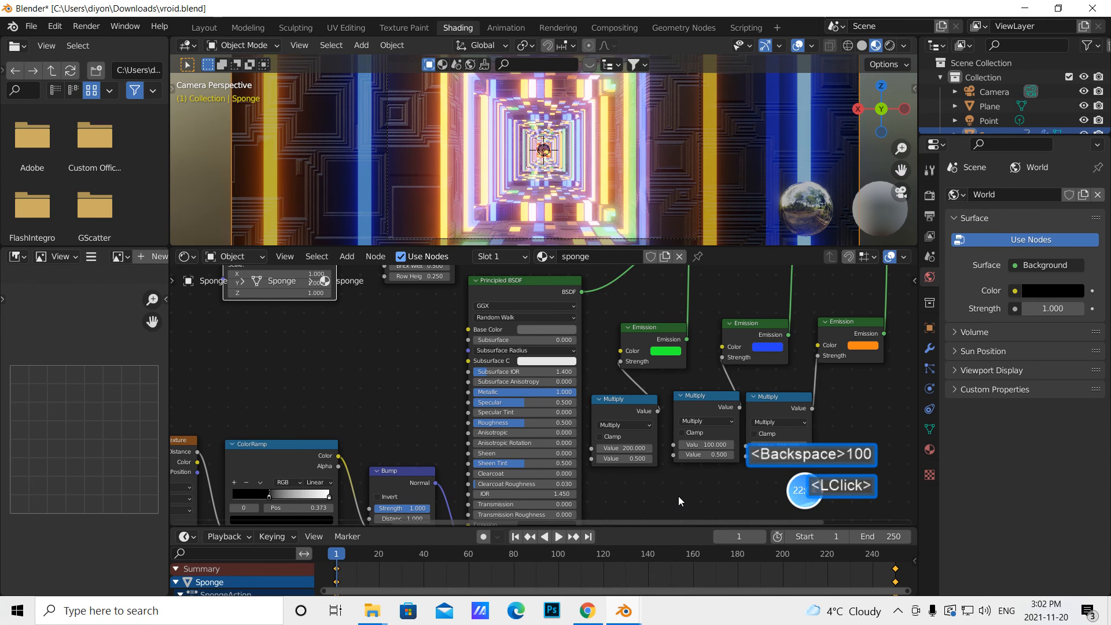
left_click(629, 446)
key("BackSpace")
type("100")
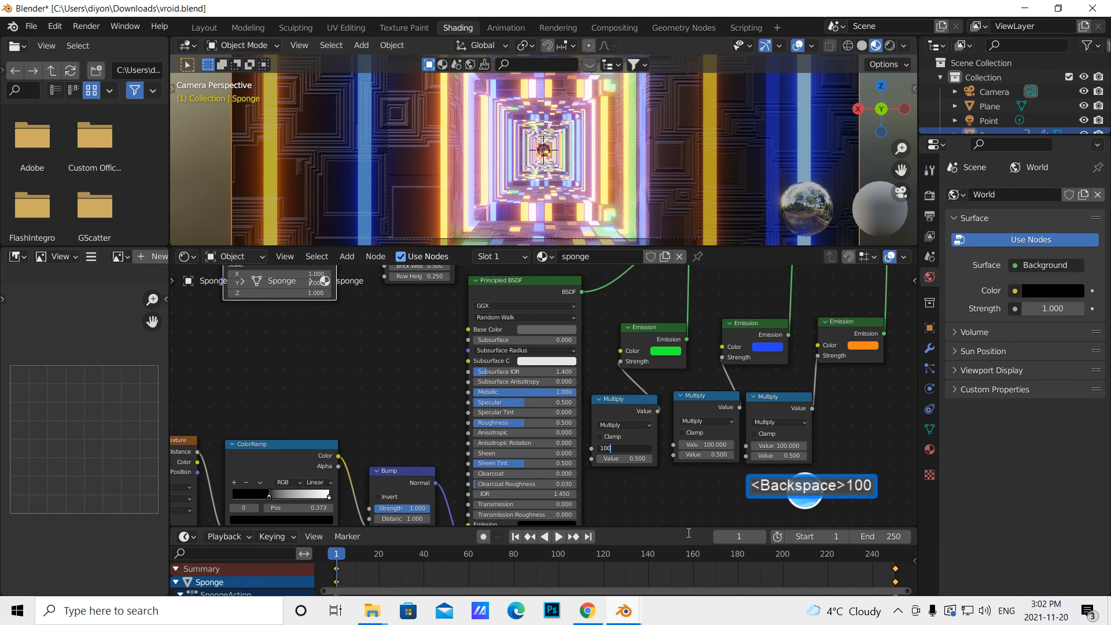
left_click(672, 491)
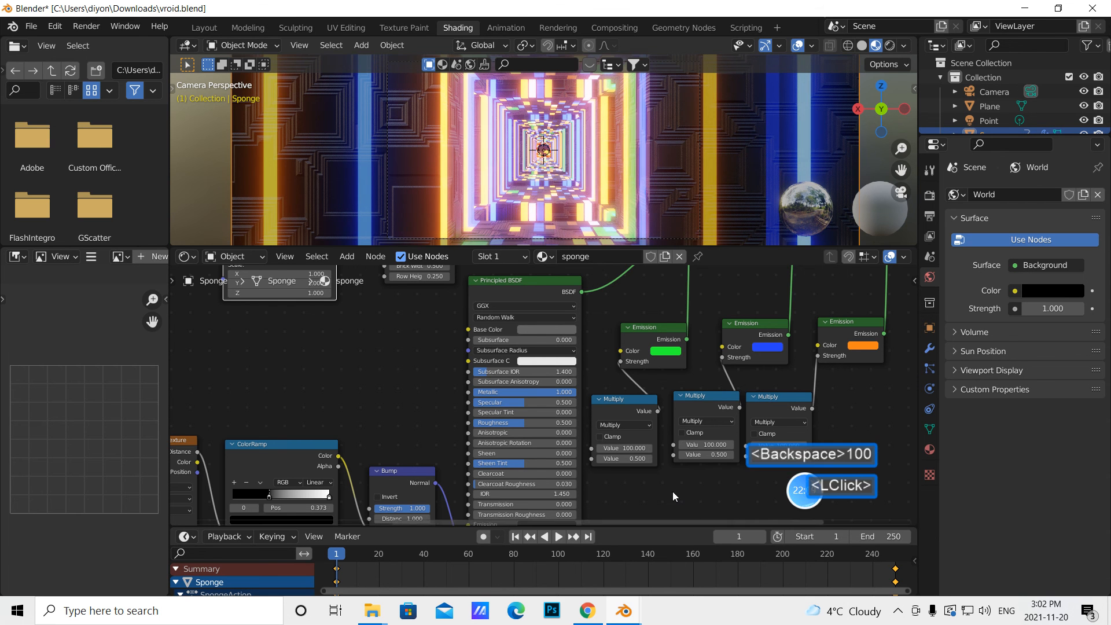
- Go to the Layout workspace and change the Timeline area to the Video Sequencer
left_click(204, 27)
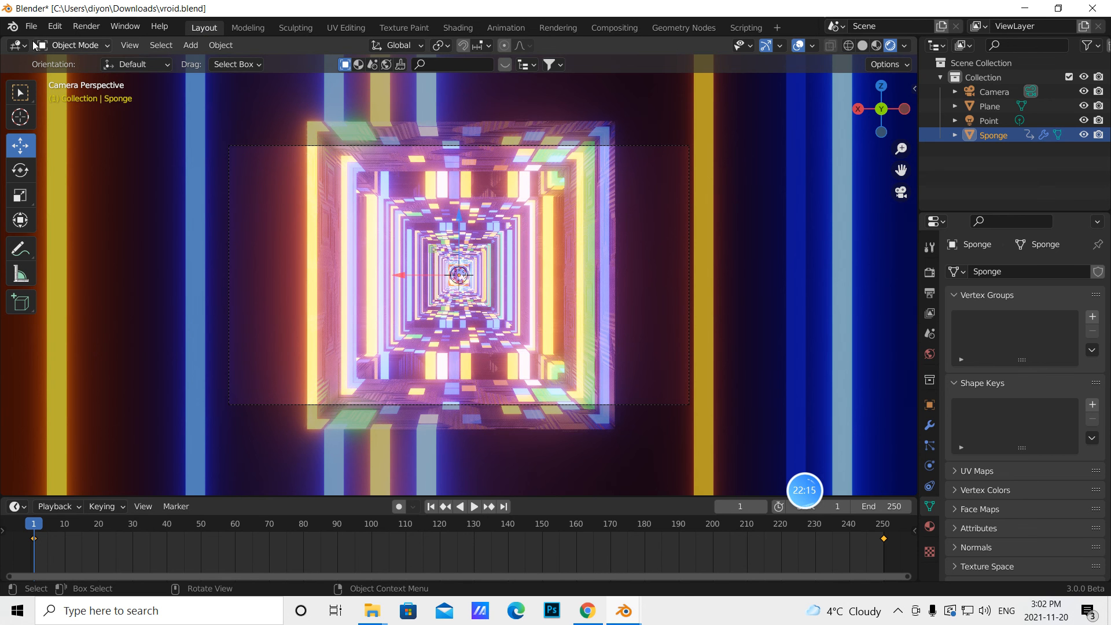
left_click(16, 506)
left_click(31, 475)
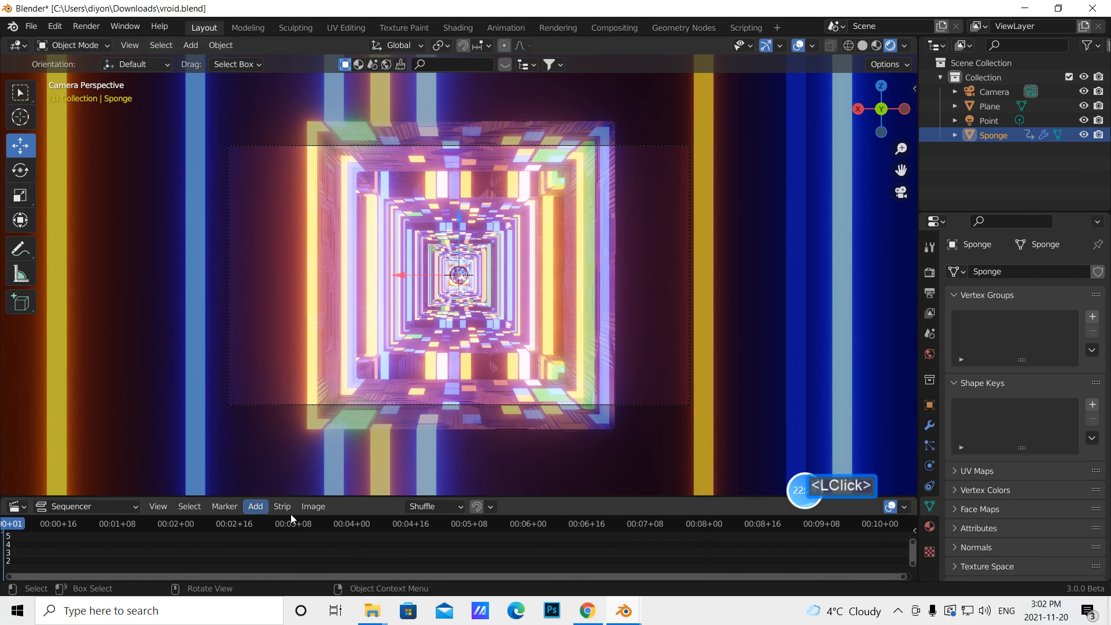
- Add mixkit-serene-view-443.mp3 from the musicmp3 folder as a sound strip, and change the sequencer area back to the Timeline
left_click(255, 506)
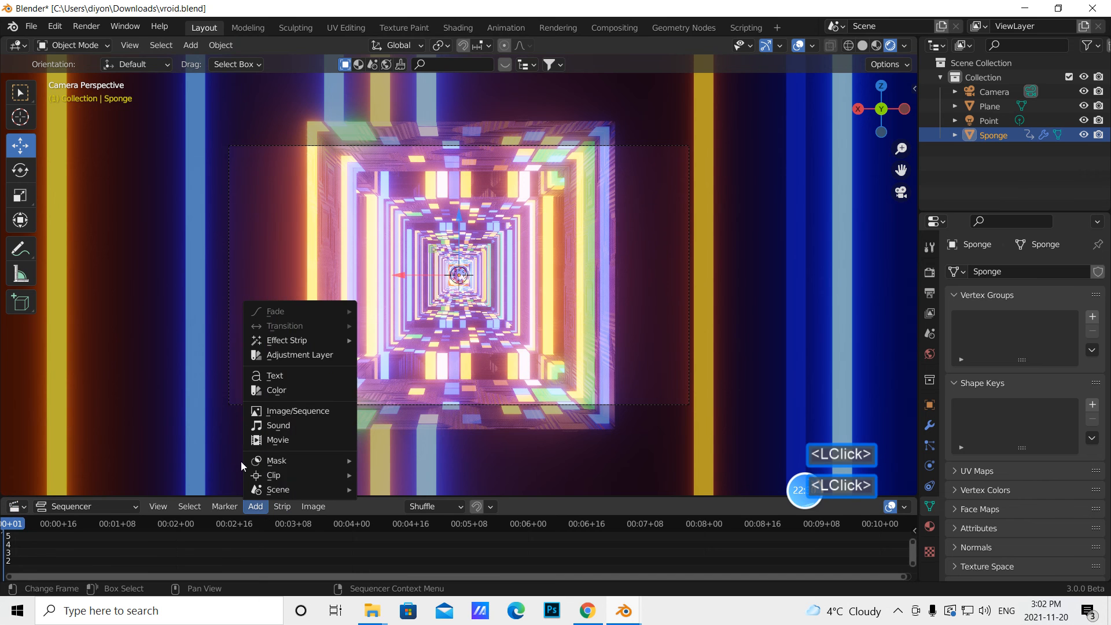
left_click(278, 425)
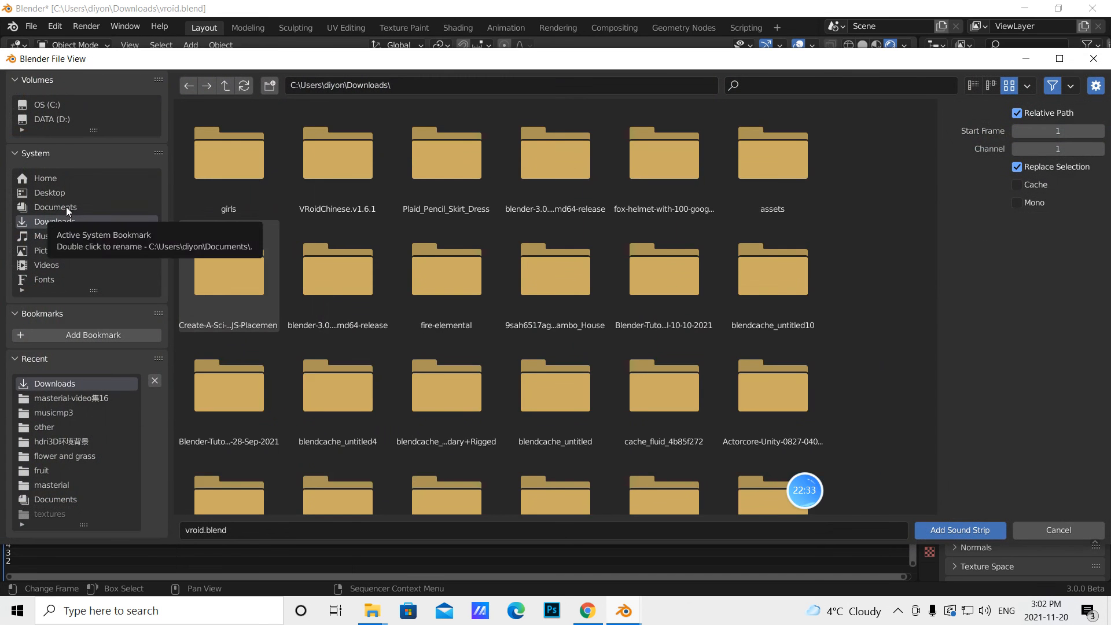
left_click(66, 207)
left_click(364, 271)
double_click(227, 151)
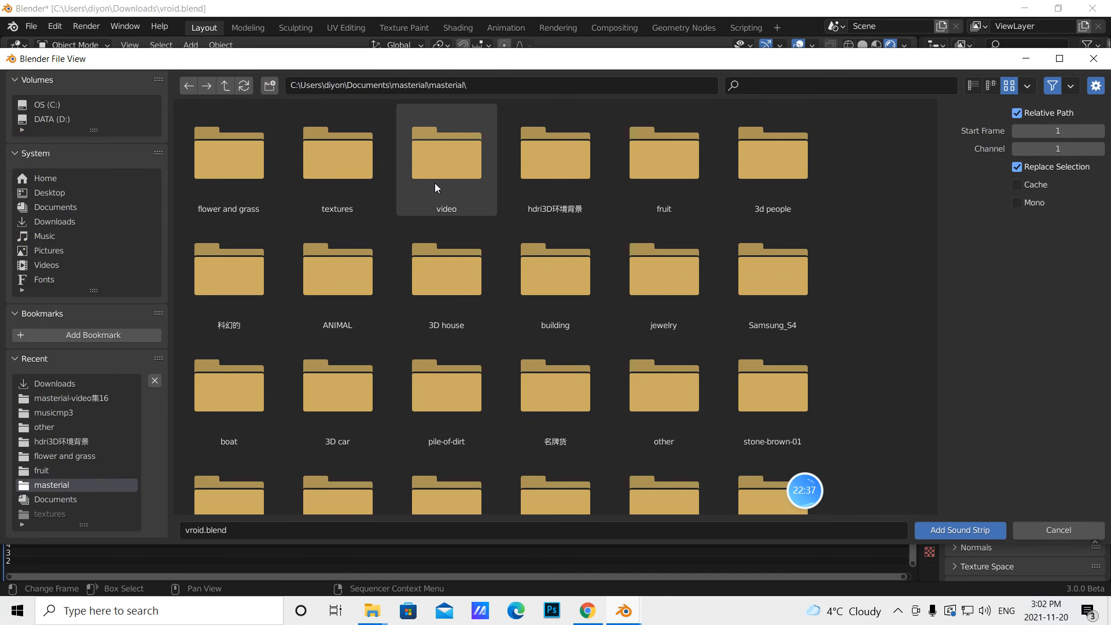
scroll(456, 328, "down", 7)
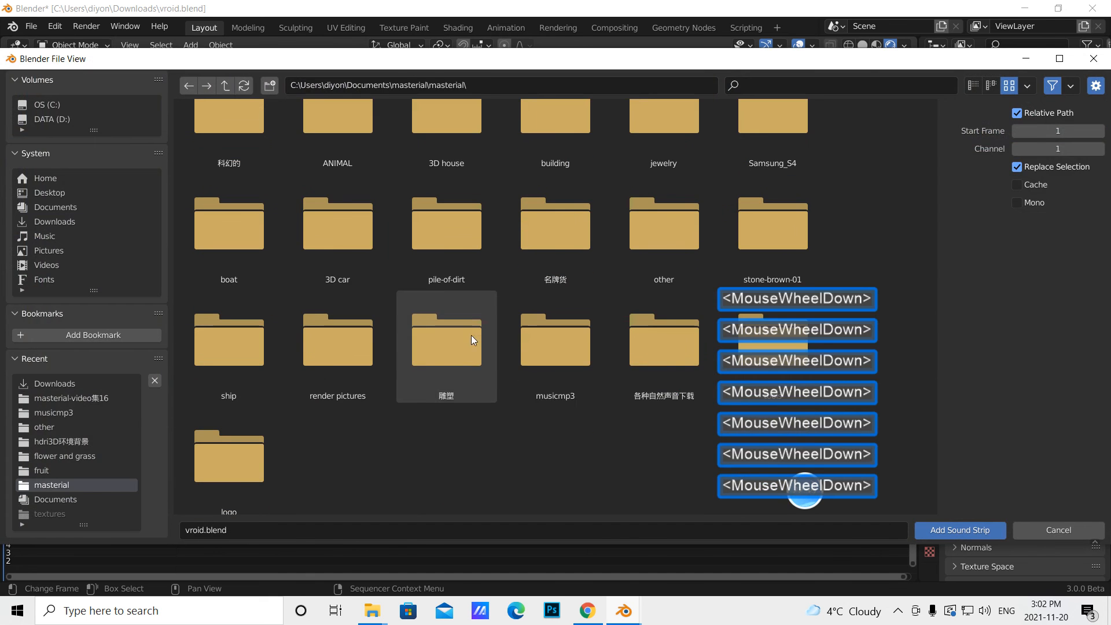
double_click(540, 353)
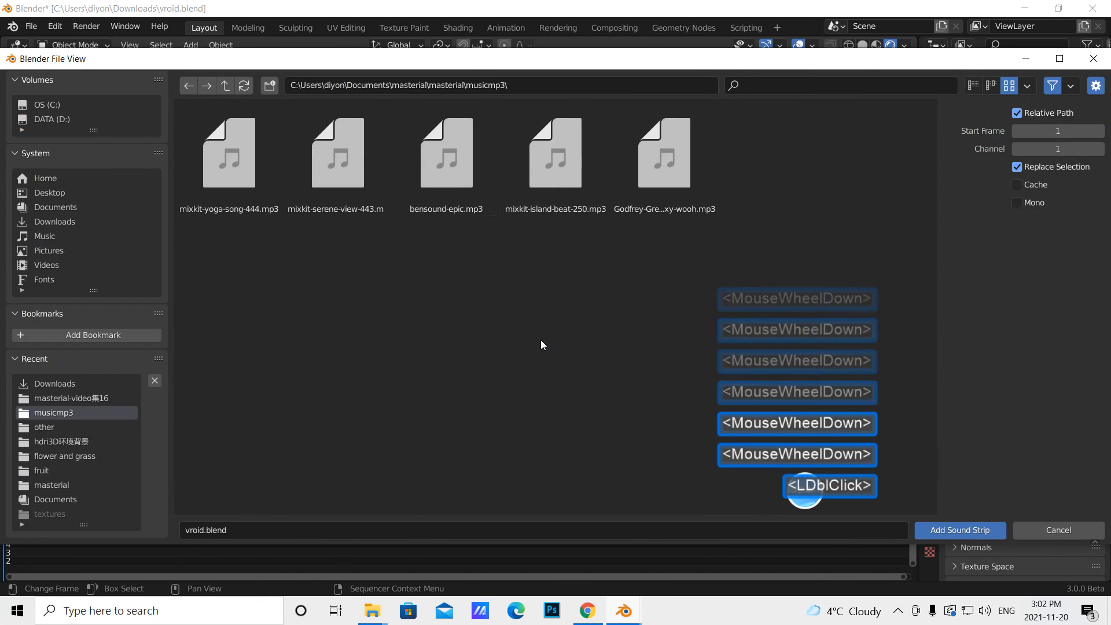
left_click(327, 179)
left_click(959, 530)
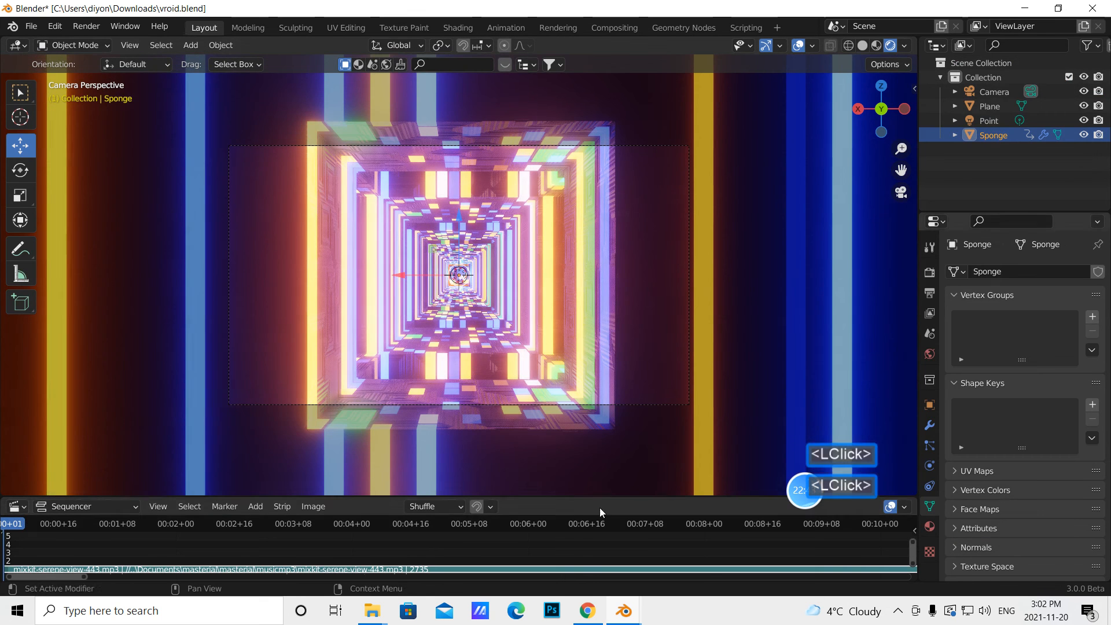
left_click(17, 507)
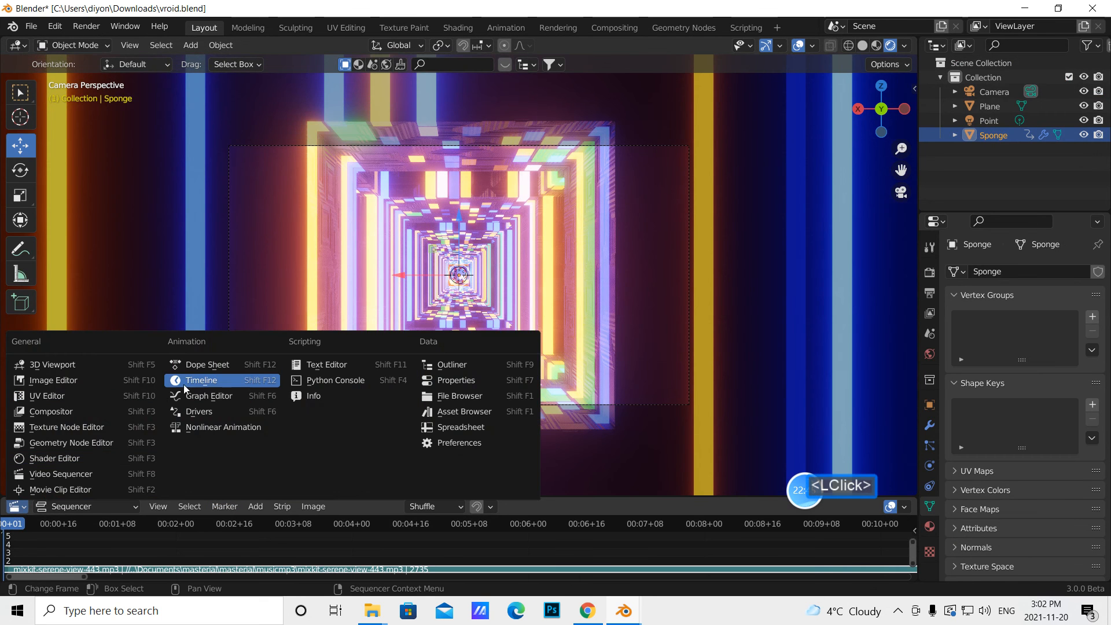
left_click(247, 379)
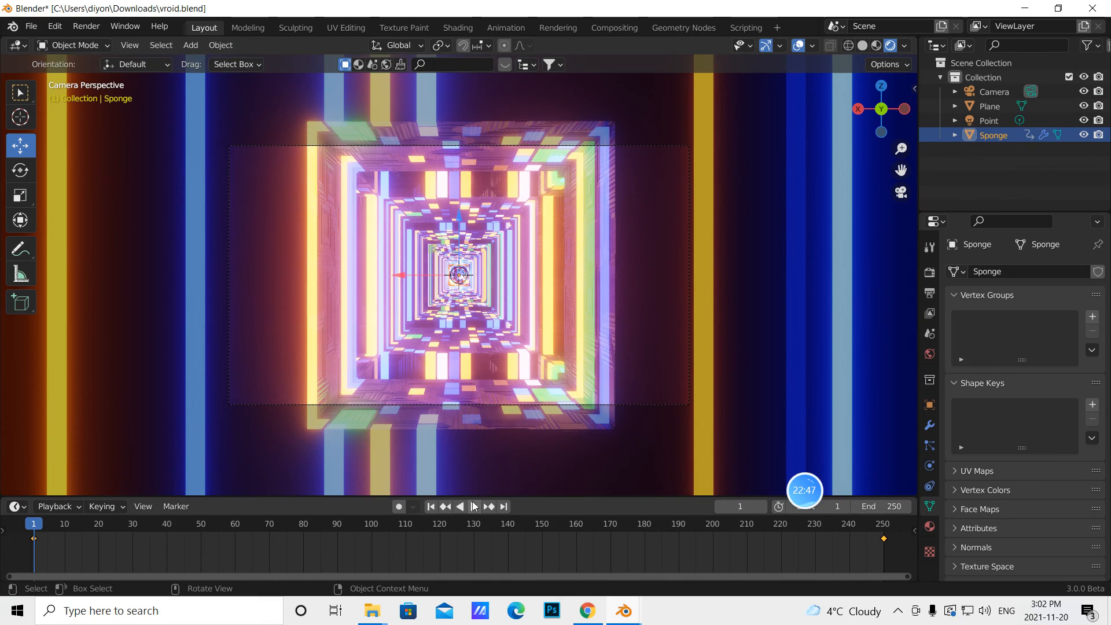
- Play the animation with the added music in the camera view and return to the first frame
left_click(473, 506)
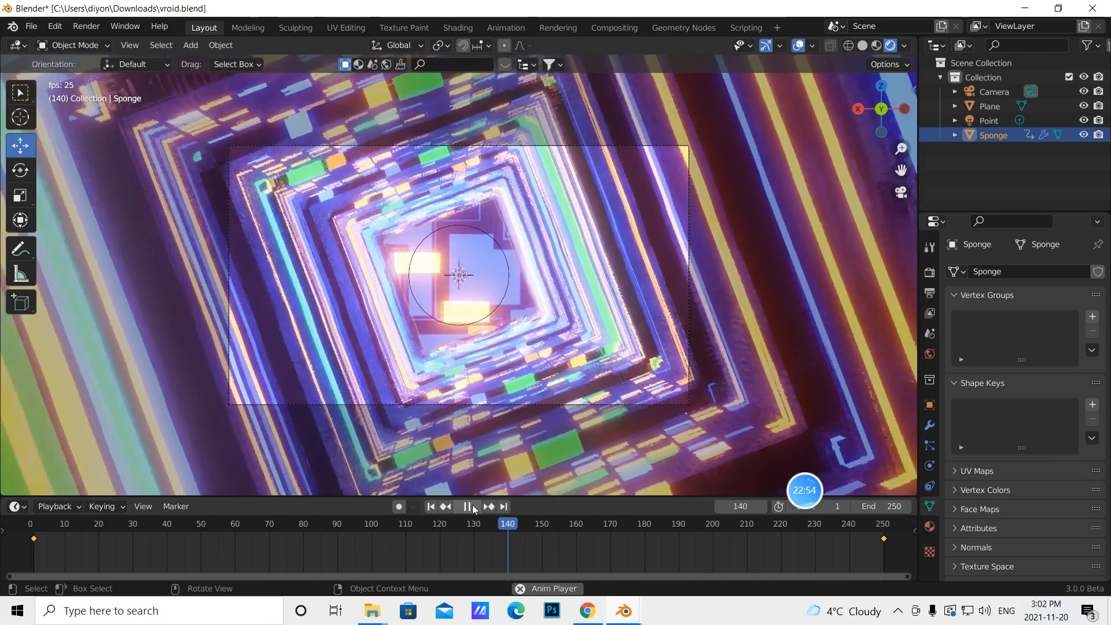
left_click(472, 506)
left_click(473, 506)
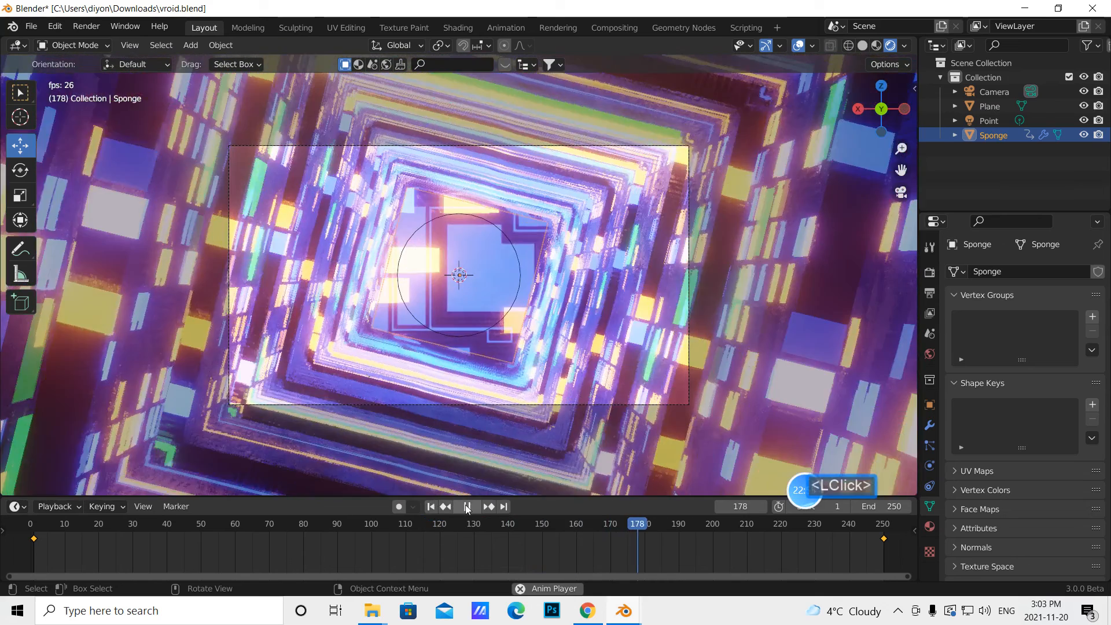
left_click(467, 506)
left_click(430, 506)
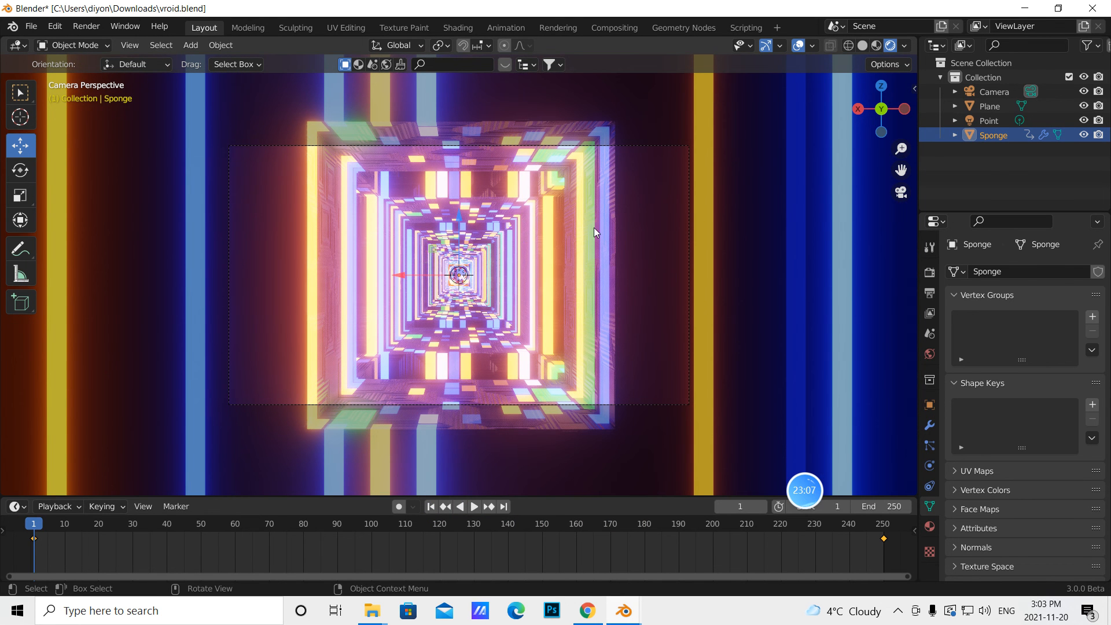
- Select the Plane in the Shading workspace and set the first value of its green emission's Multiply node to 100
left_click(458, 27)
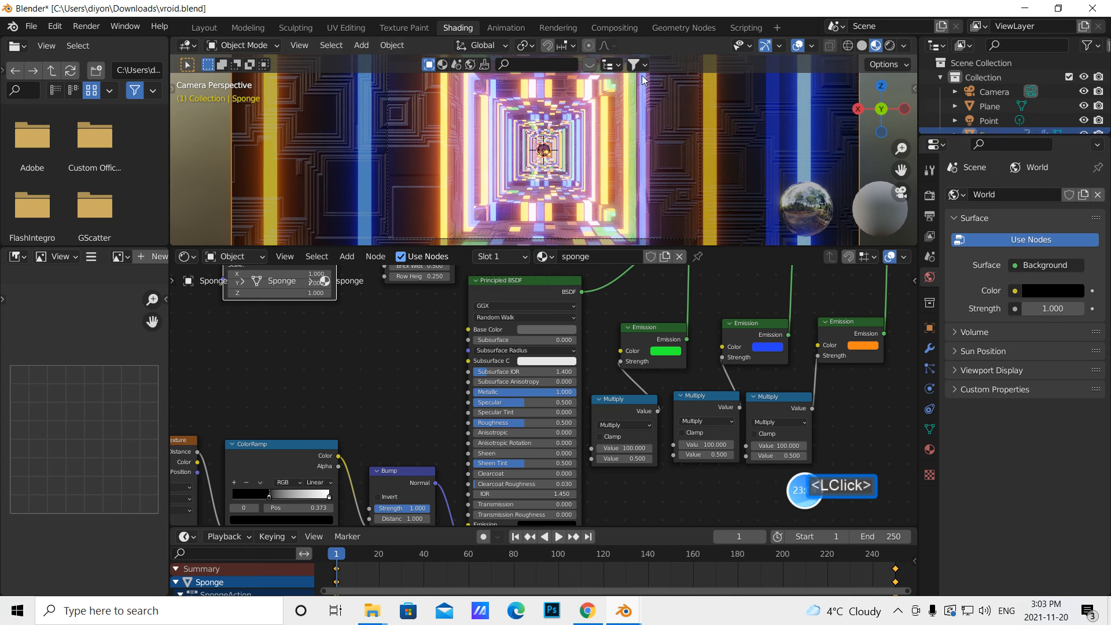
left_click(987, 106)
scroll(570, 431, "down", 3)
scroll(596, 457, "up", 2)
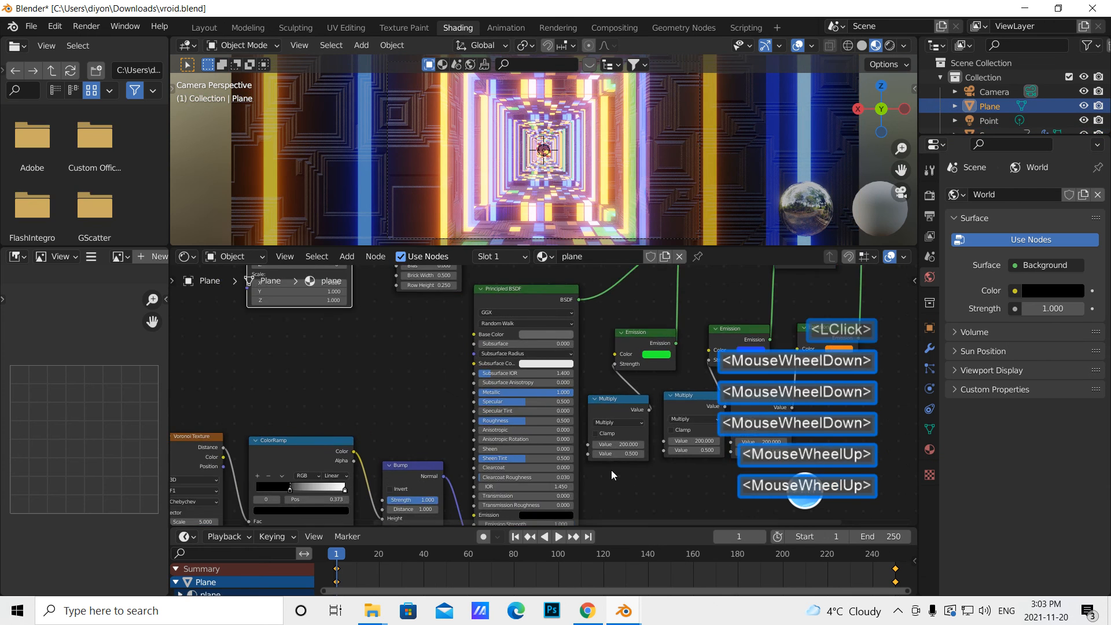
left_click(618, 443)
key("BackSpace")
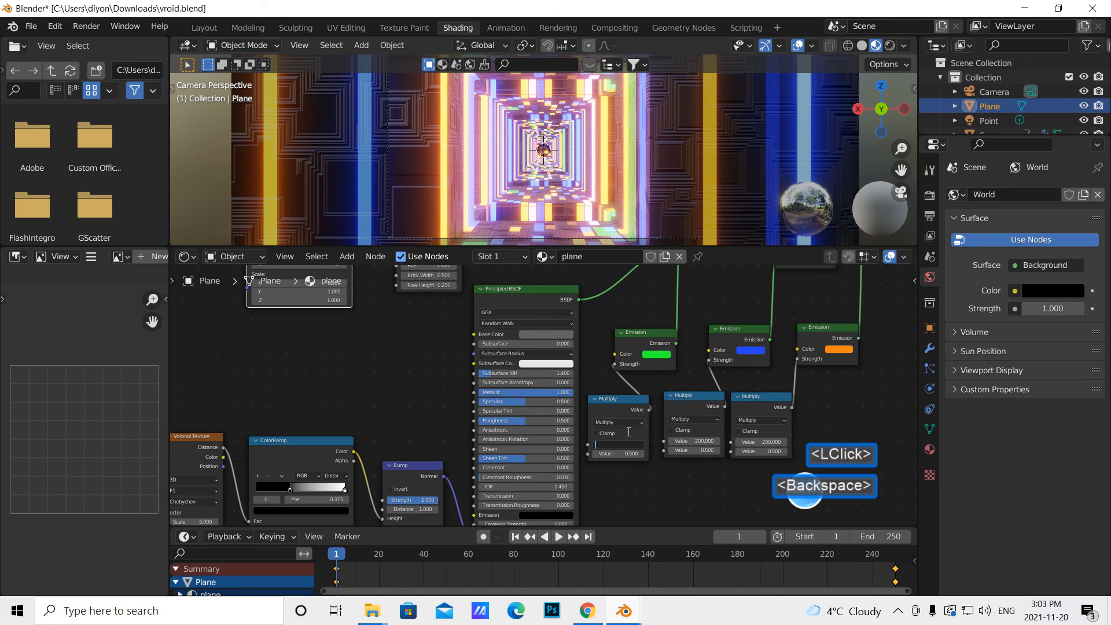
type("100")
left_click(376, 430)
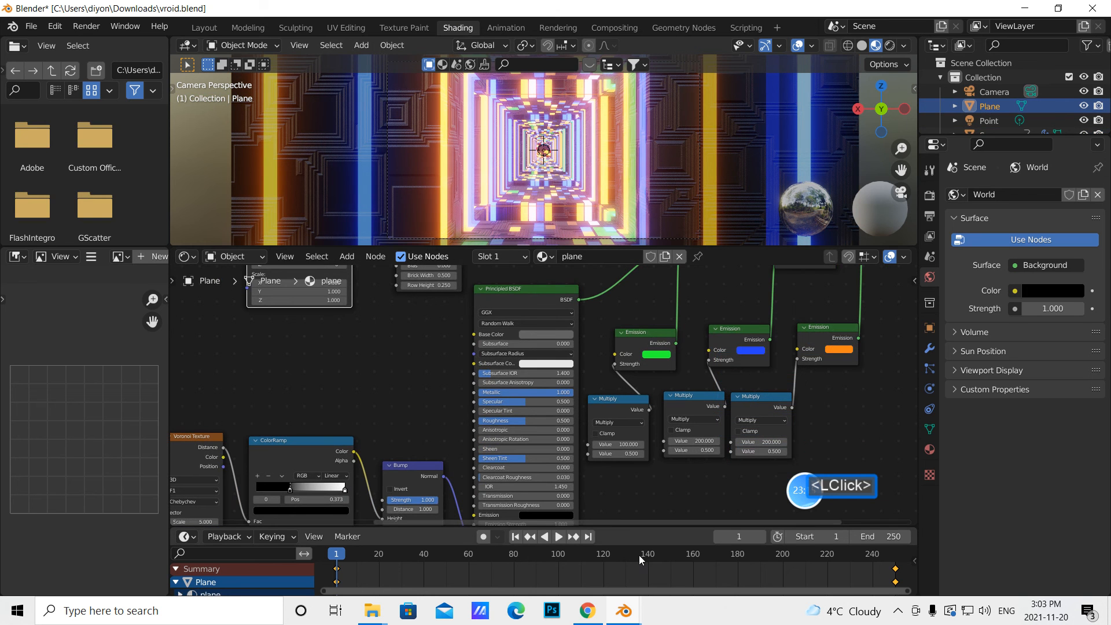
- At frame 250, set the first value of the Multiply nodes feeding the plane's blue and orange emissions to 100
left_click(588, 536)
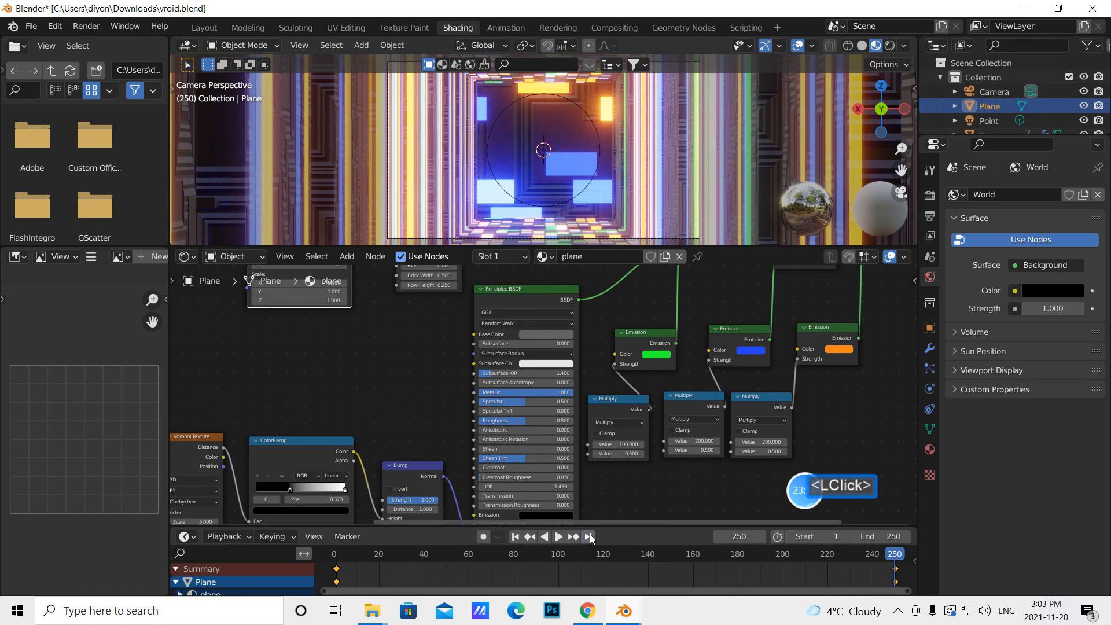
left_click(697, 441)
key("BackSpace")
type("100")
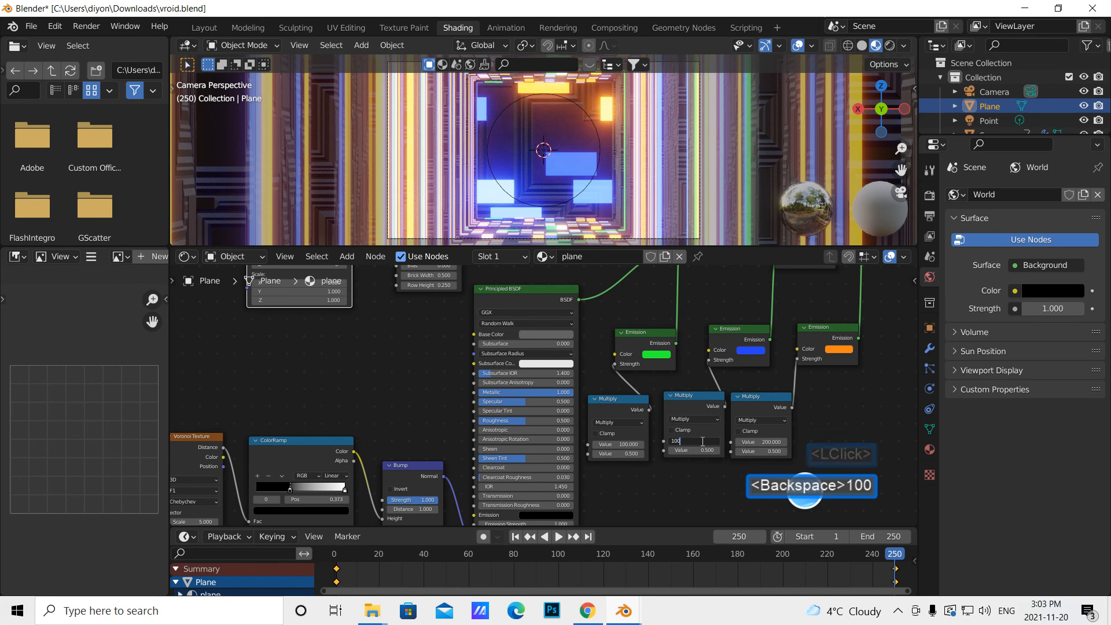
left_click(756, 442)
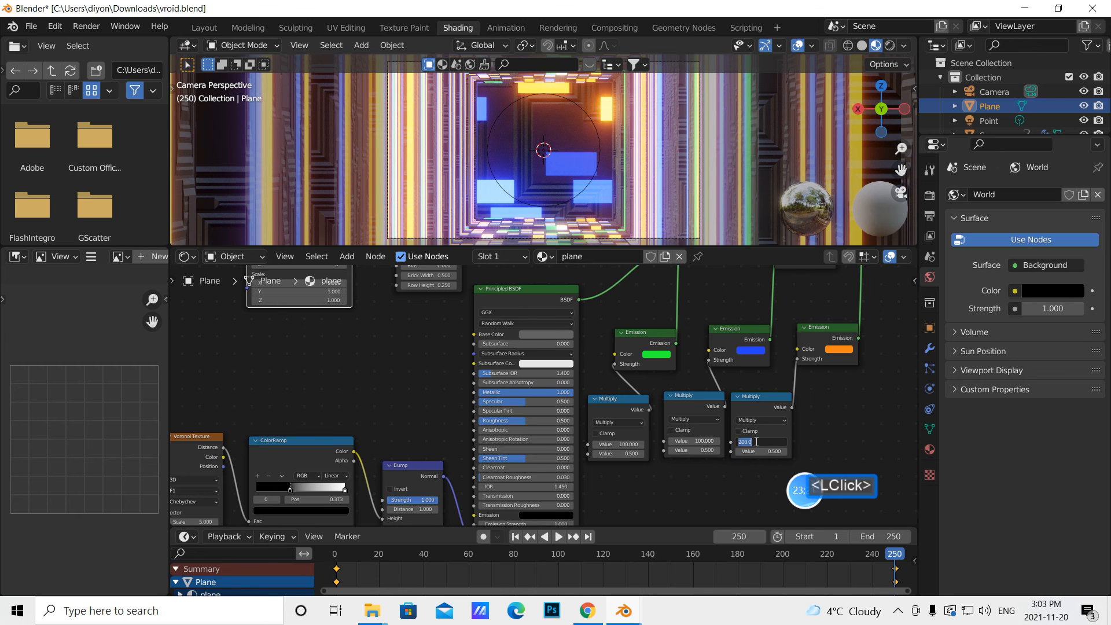
key("BackSpace")
type("100")
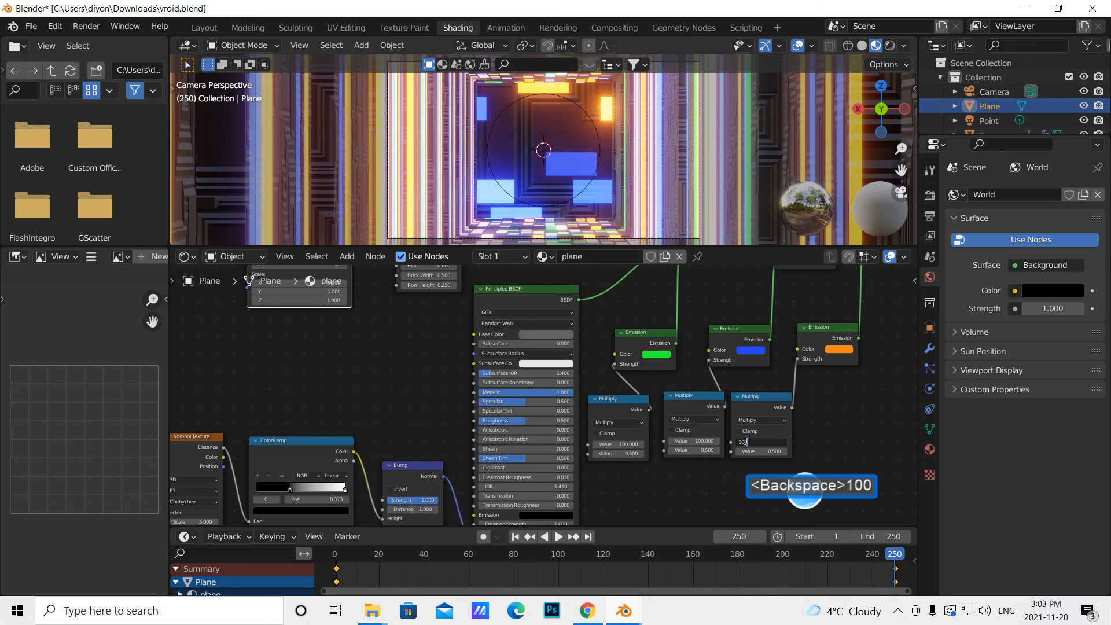
left_click(737, 533)
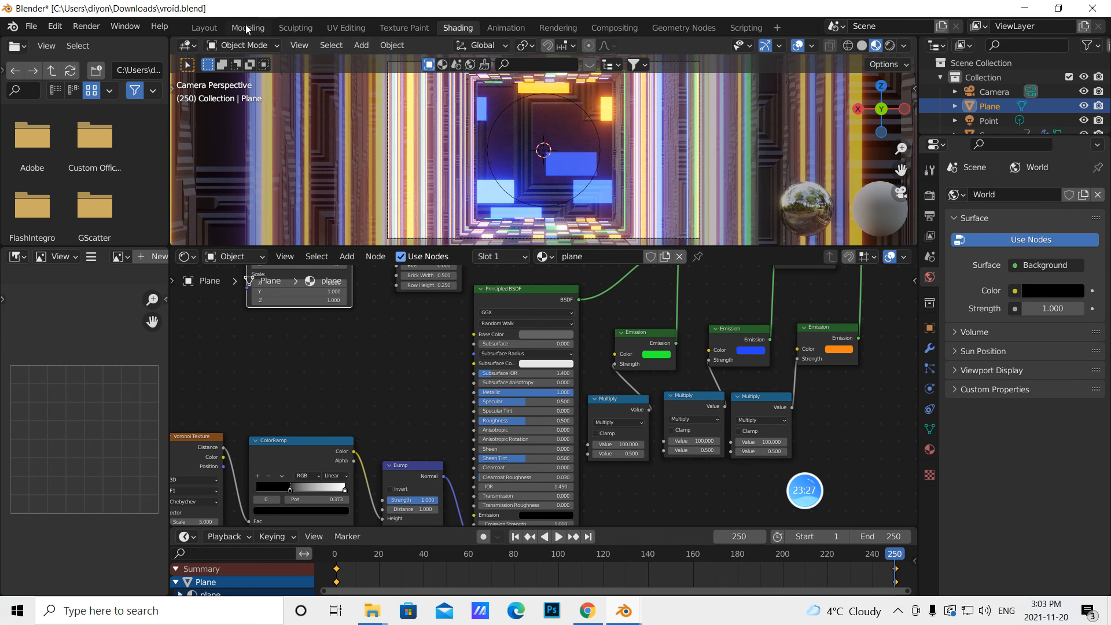
- Play the animation from frame 1 in the Layout workspace to check the dimmed plane emission, and return to the start
left_click(203, 28)
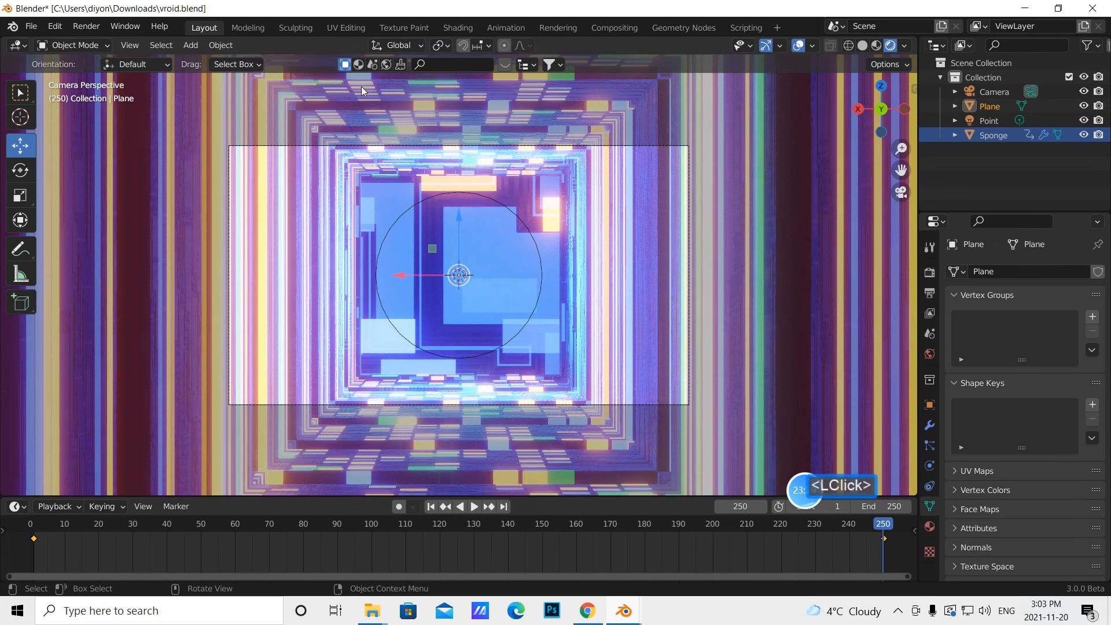
left_click(430, 507)
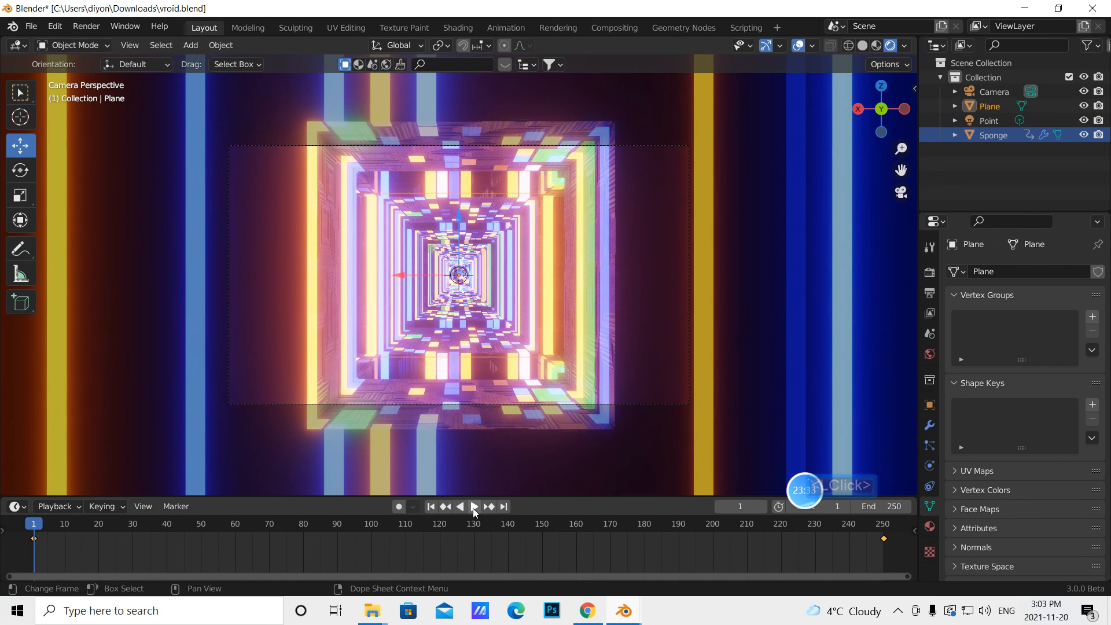
left_click(473, 507)
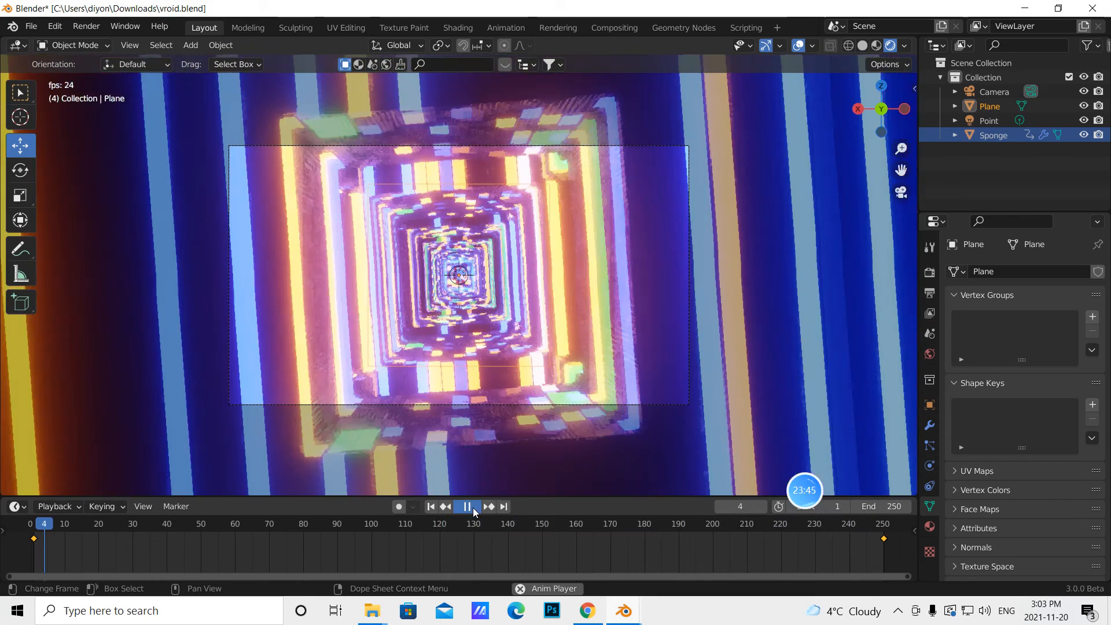
left_click(473, 507)
left_click(429, 508)
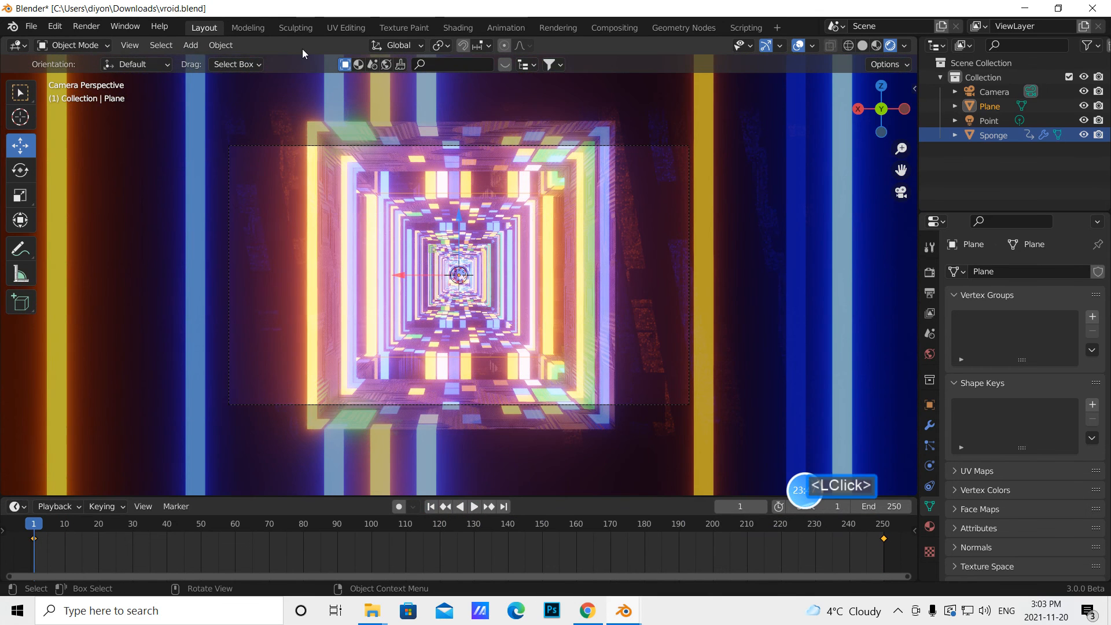
- Change the colour of the orange Emission node in the plane material to red with hue 1.000 and saturation 0.992
left_click(451, 26)
left_click(842, 350)
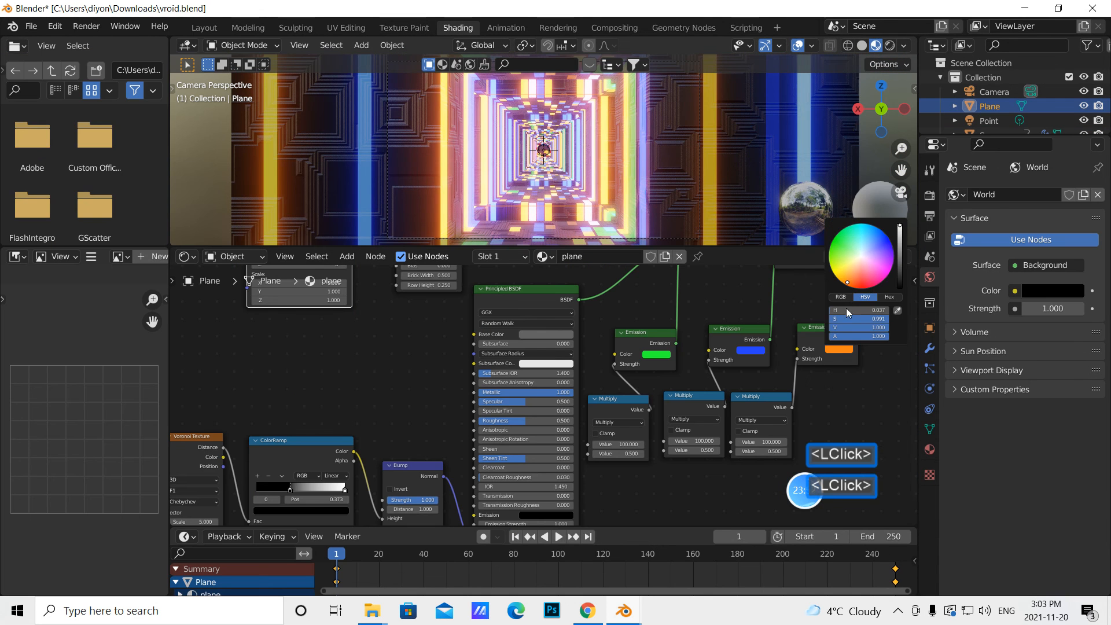
left_click(862, 286)
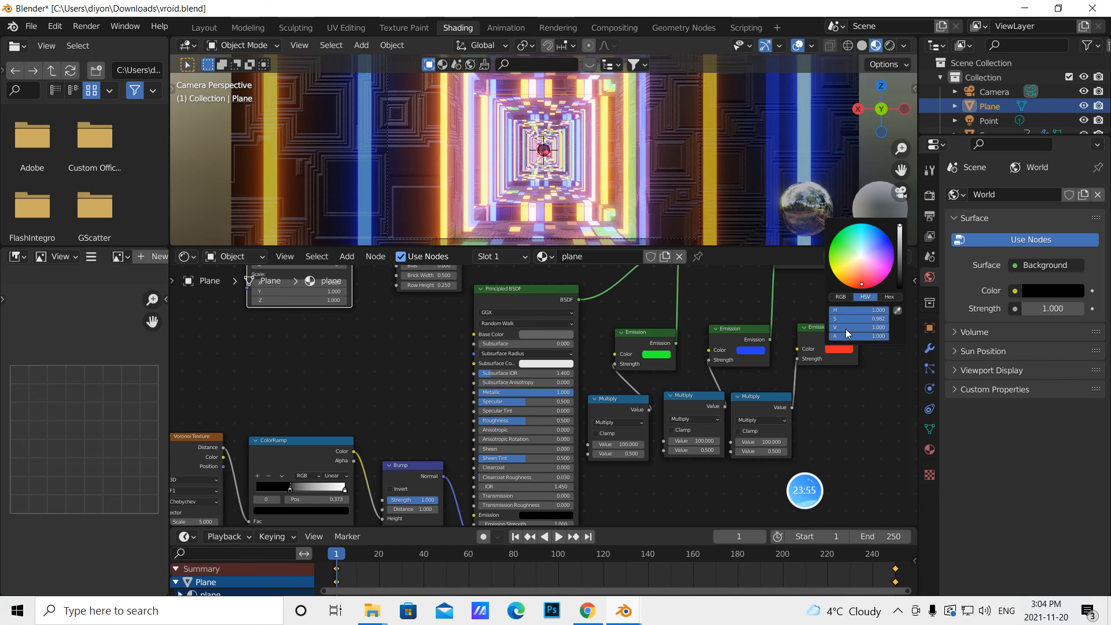
- Shift the plane's red emission colour slightly towards orange, and save the file from the Layout workspace
left_click(858, 287)
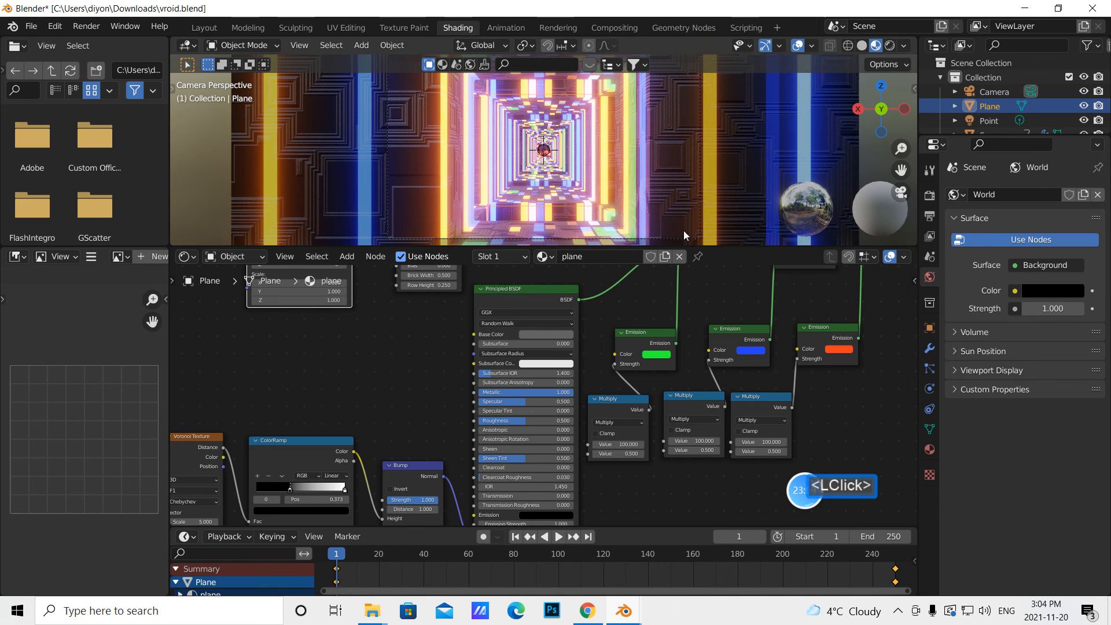
left_click(203, 28)
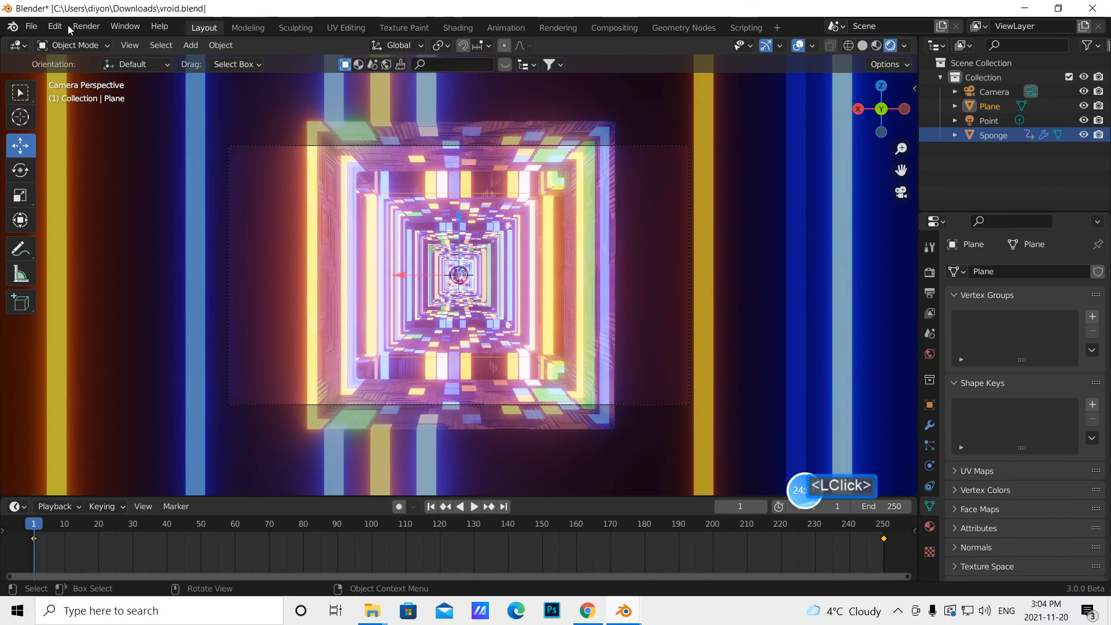
left_click(32, 26)
left_click(67, 122)
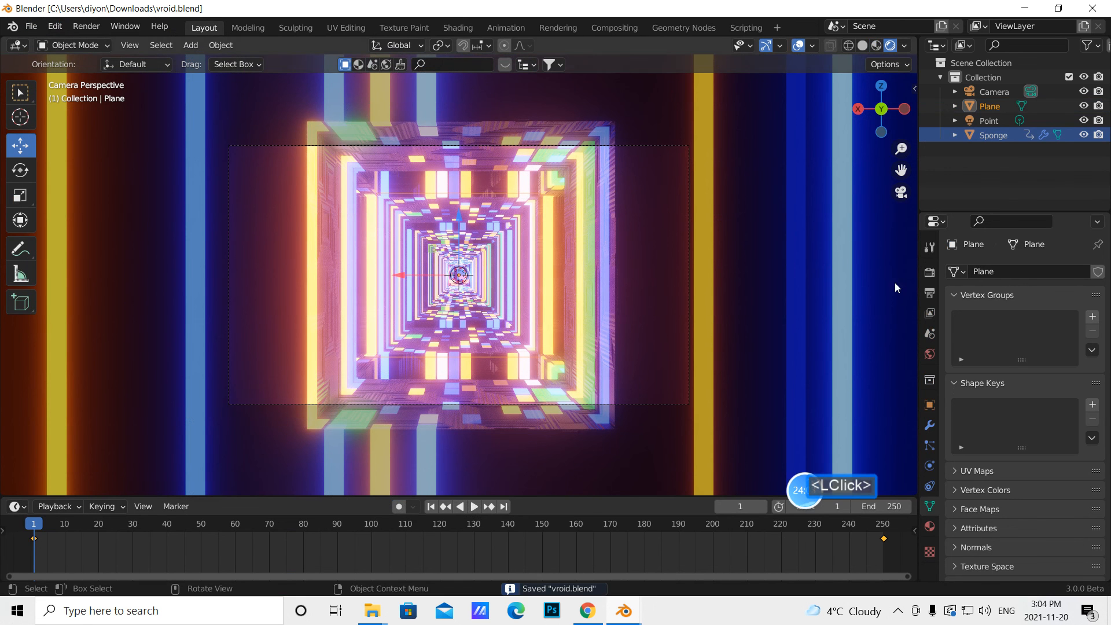
- Set the render output path to colorful abstract background3.00001-0250.mp4 in the Documents subfolder masterial/masterial/video/masterial-video集16
left_click(930, 294)
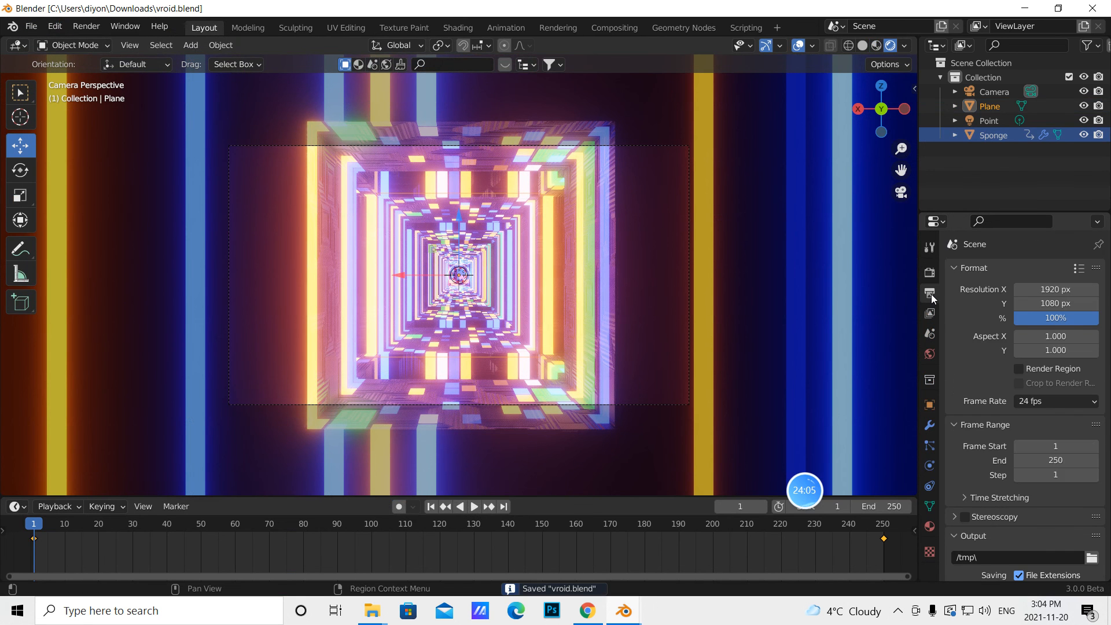
scroll(1021, 471, "down", 5)
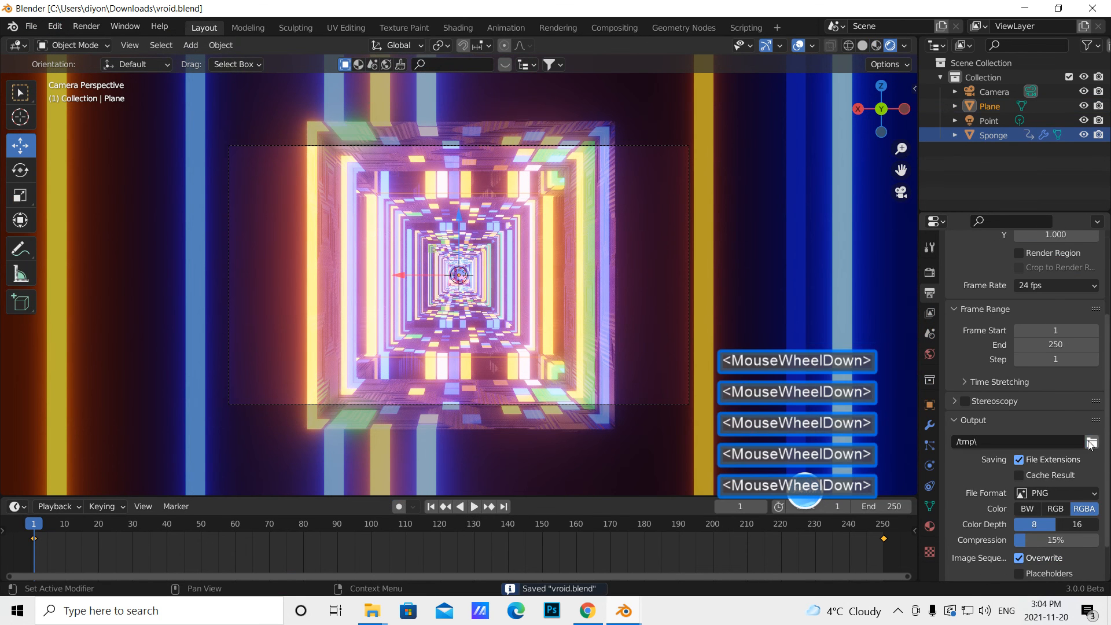
left_click(1091, 441)
left_click(65, 207)
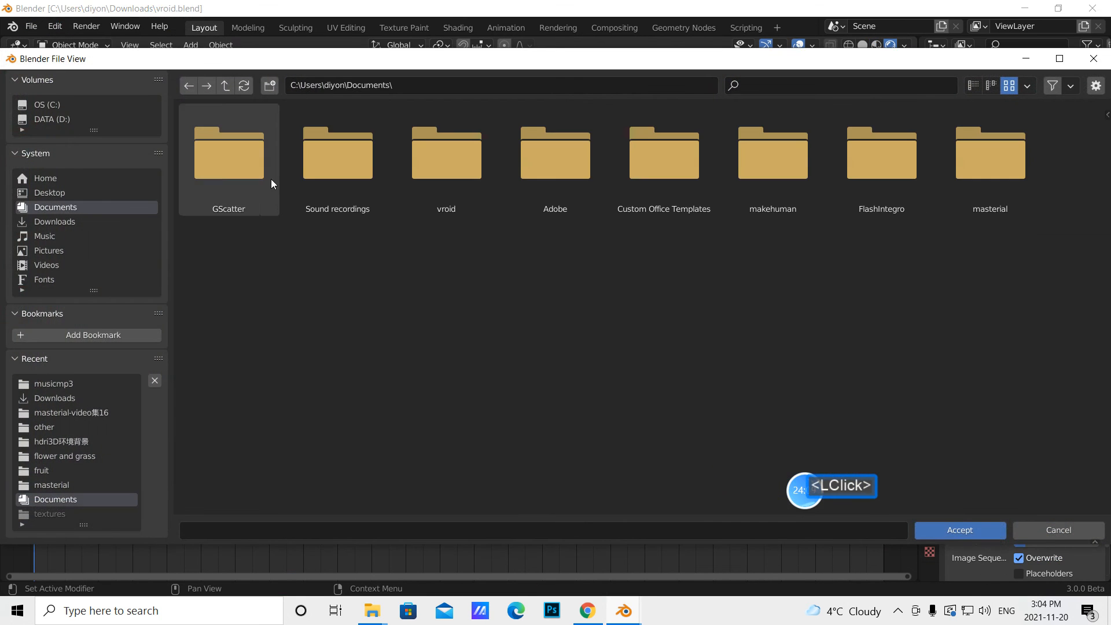
left_click(978, 163)
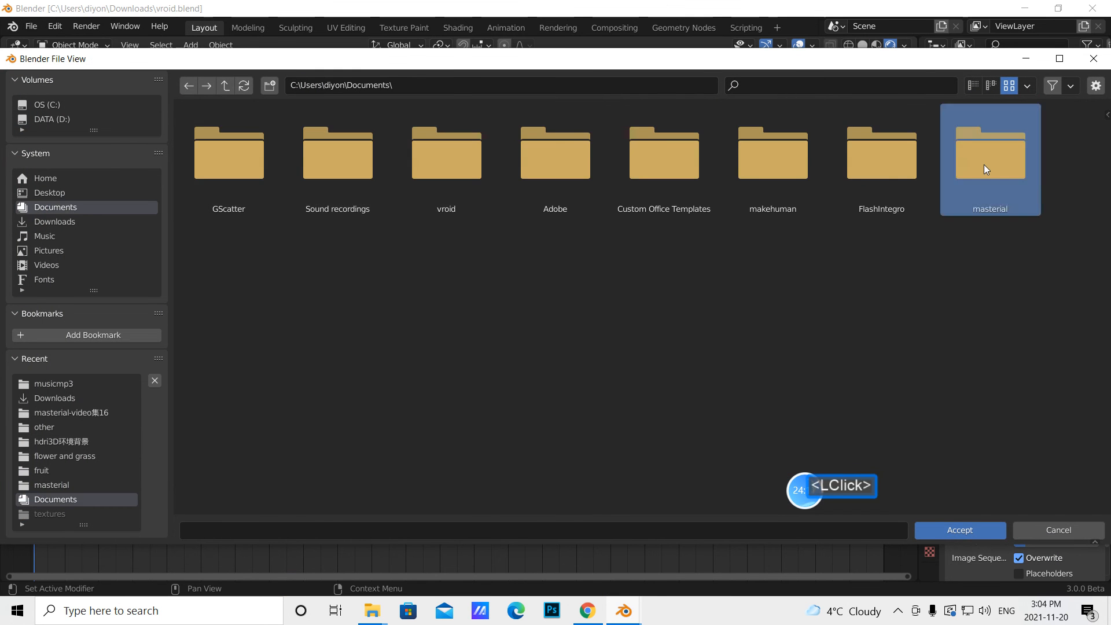
left_click(243, 161)
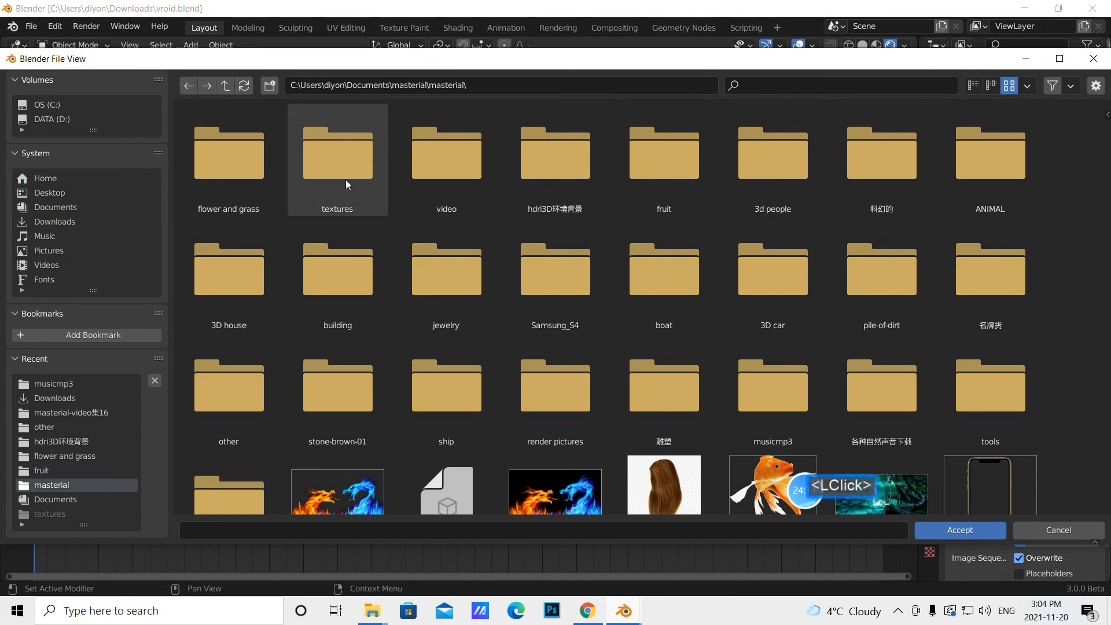
left_click(441, 180)
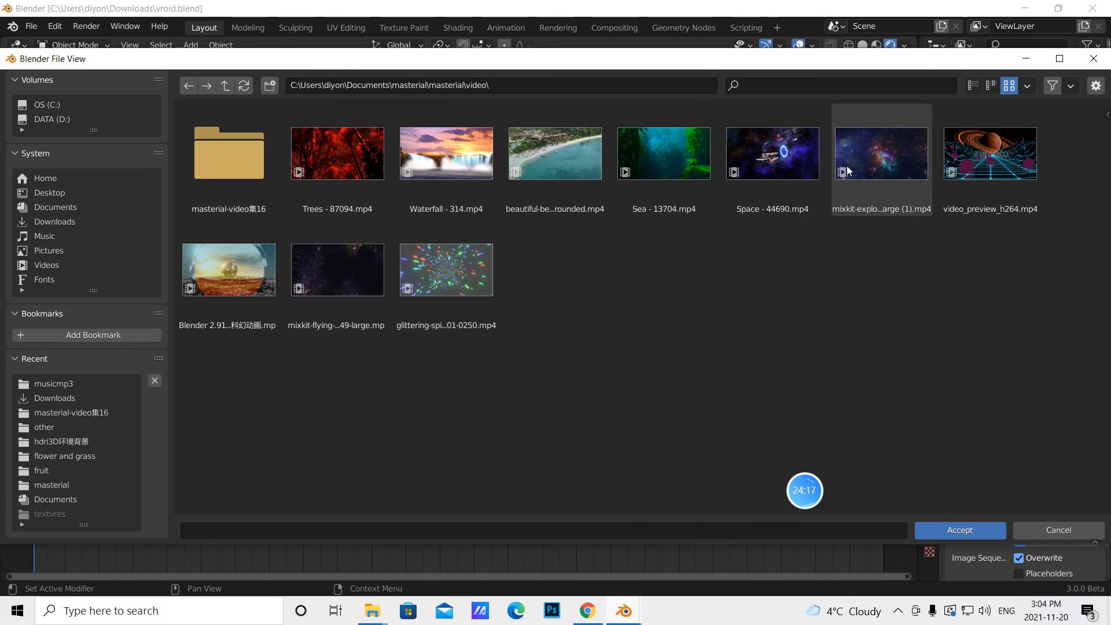
double_click(244, 179)
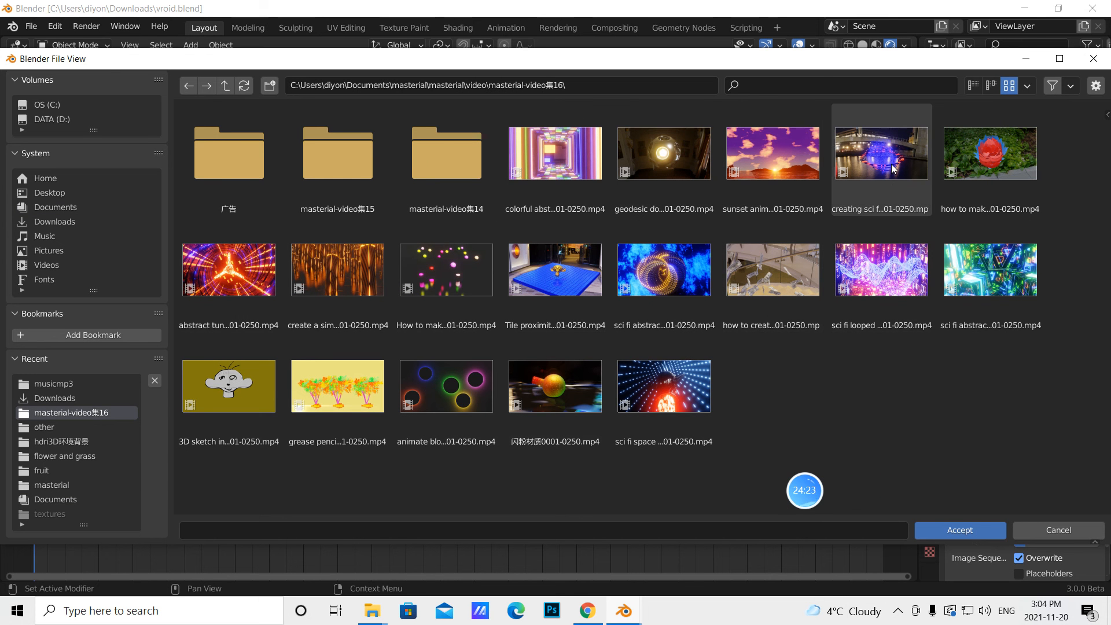
left_click(555, 159)
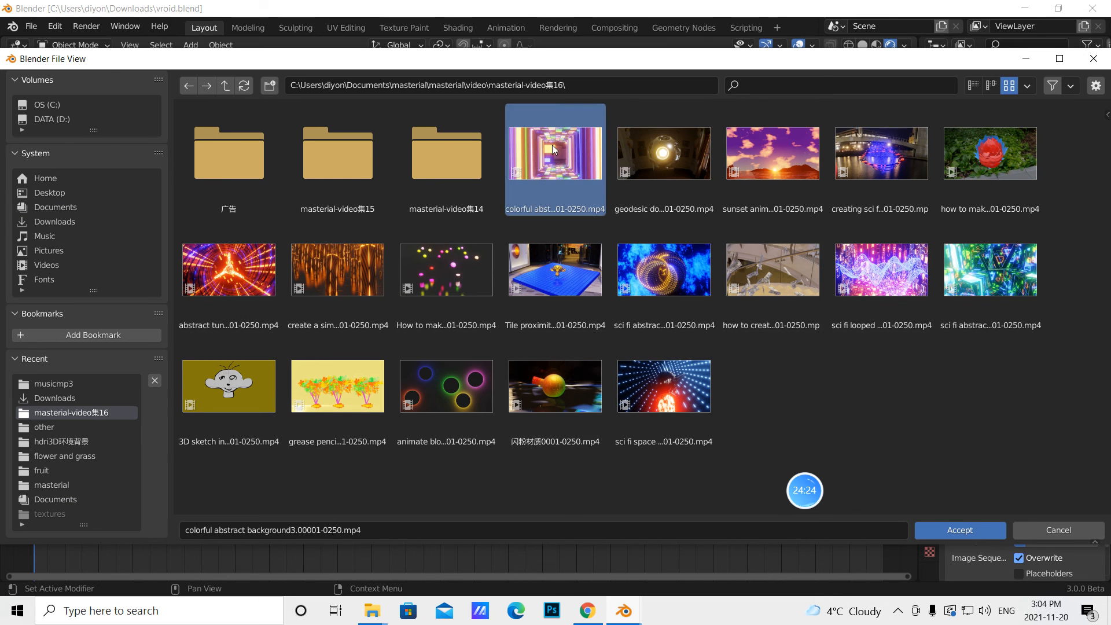
left_click(953, 531)
- Set the output file format to FFmpeg Video with an MPEG-4 container
scroll(1003, 480, "down", 3)
scroll(983, 462, "down", 2)
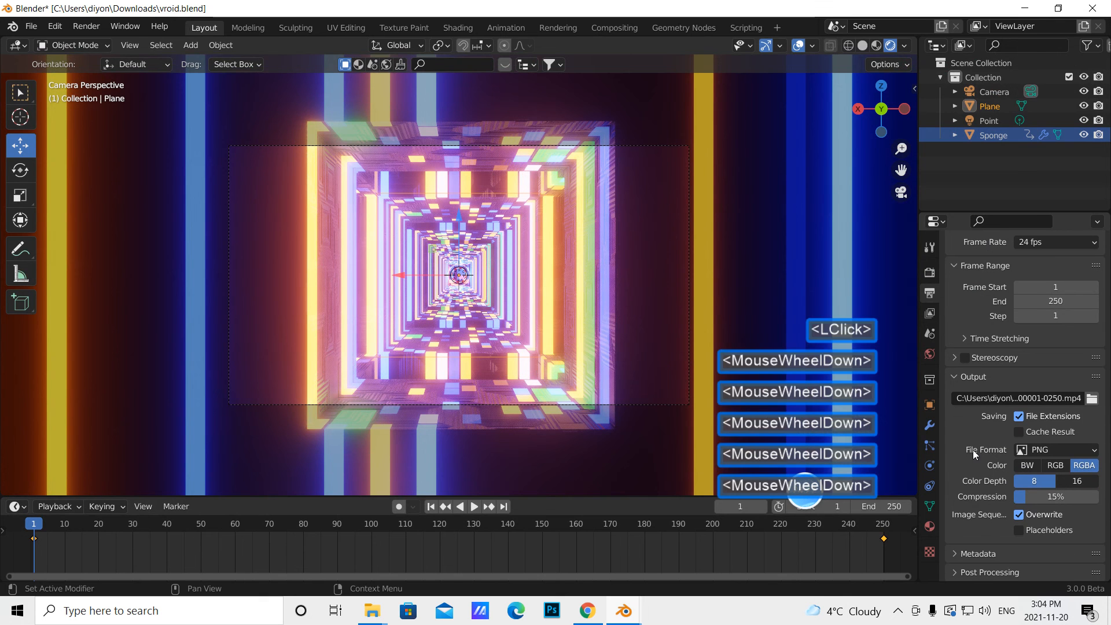
left_click(1098, 451)
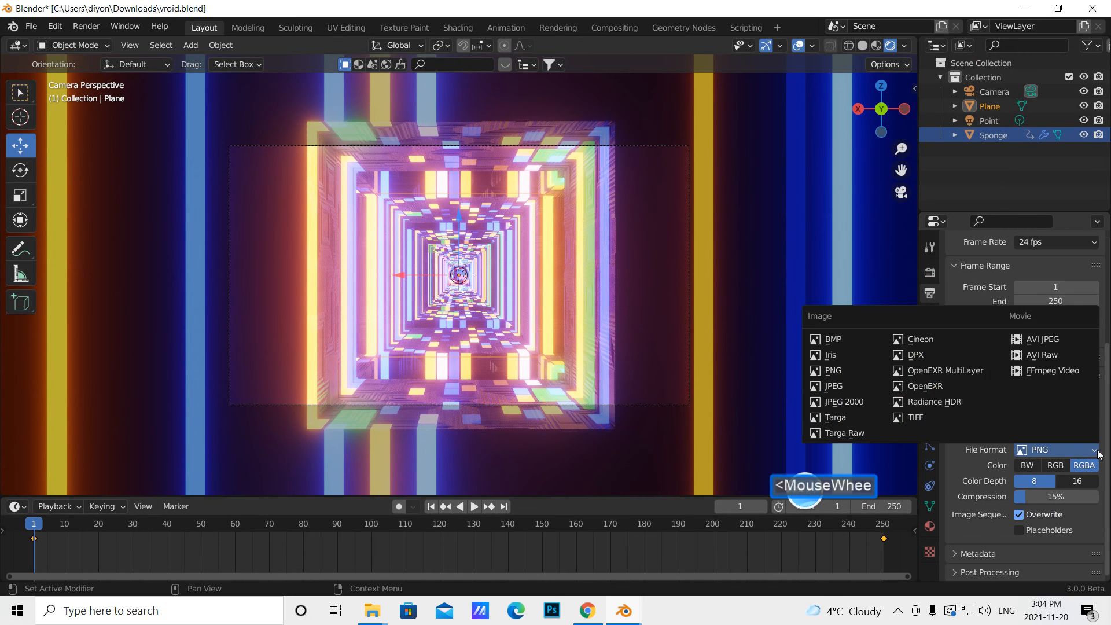
left_click(1052, 370)
left_click(987, 536)
scroll(986, 537, "down", 3)
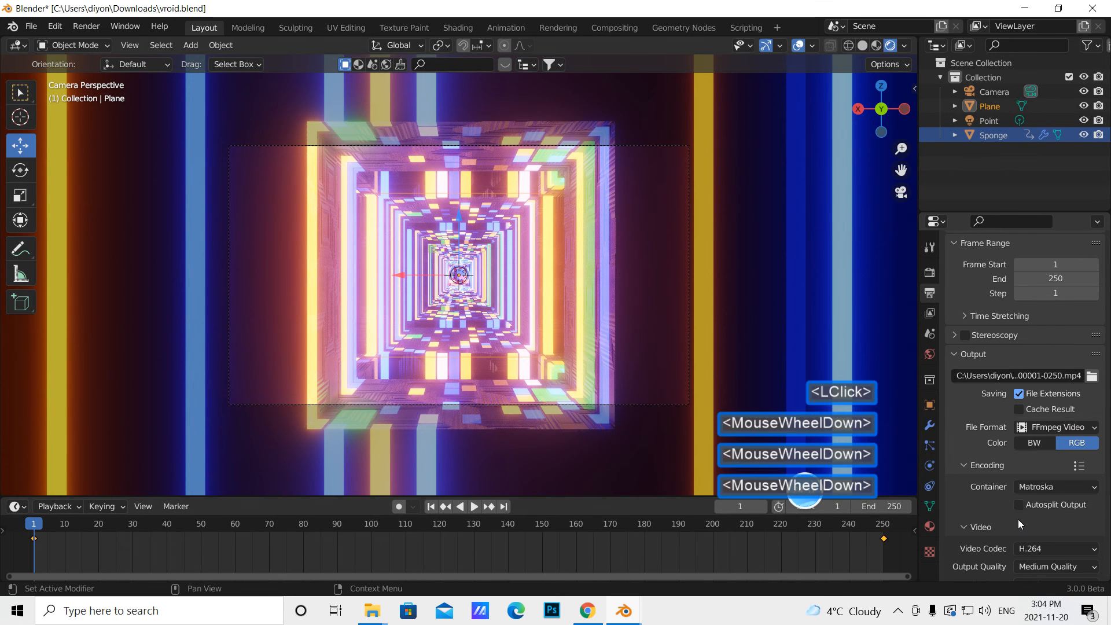
left_click(1041, 486)
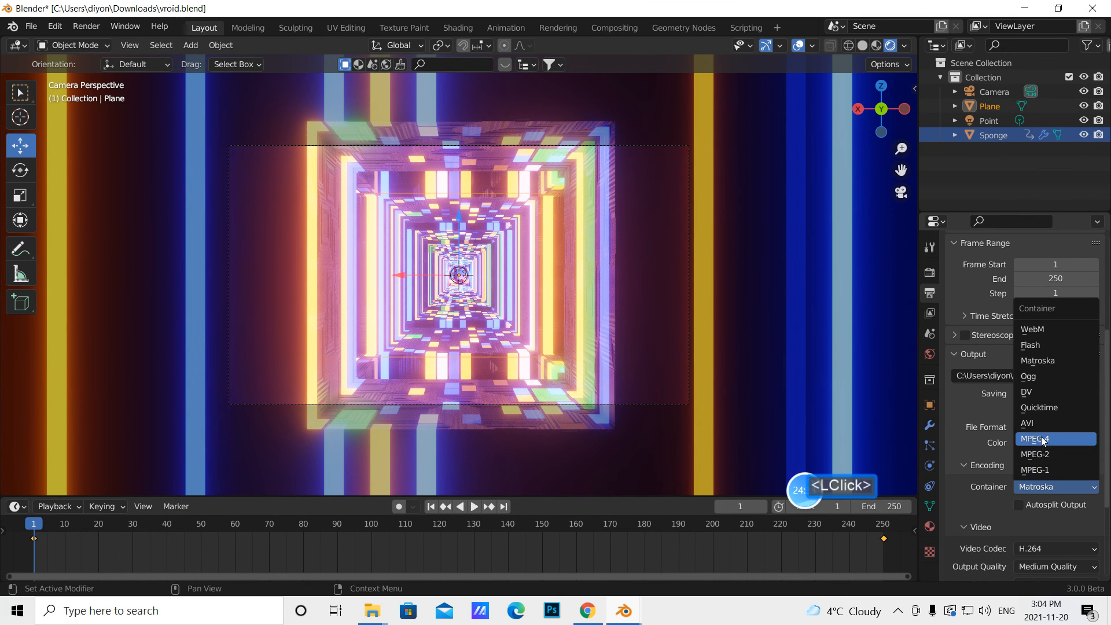
left_click(1040, 438)
- Set the audio codec of the video output to MP3
scroll(1033, 524, "down", 4)
scroll(1033, 525, "down", 2)
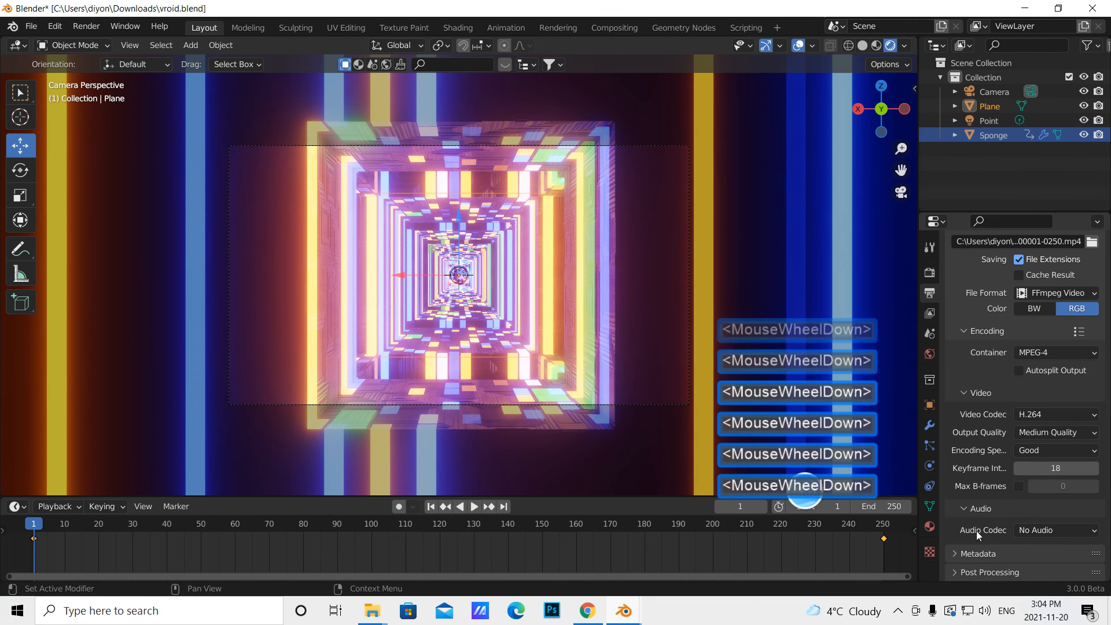
left_click(1097, 530)
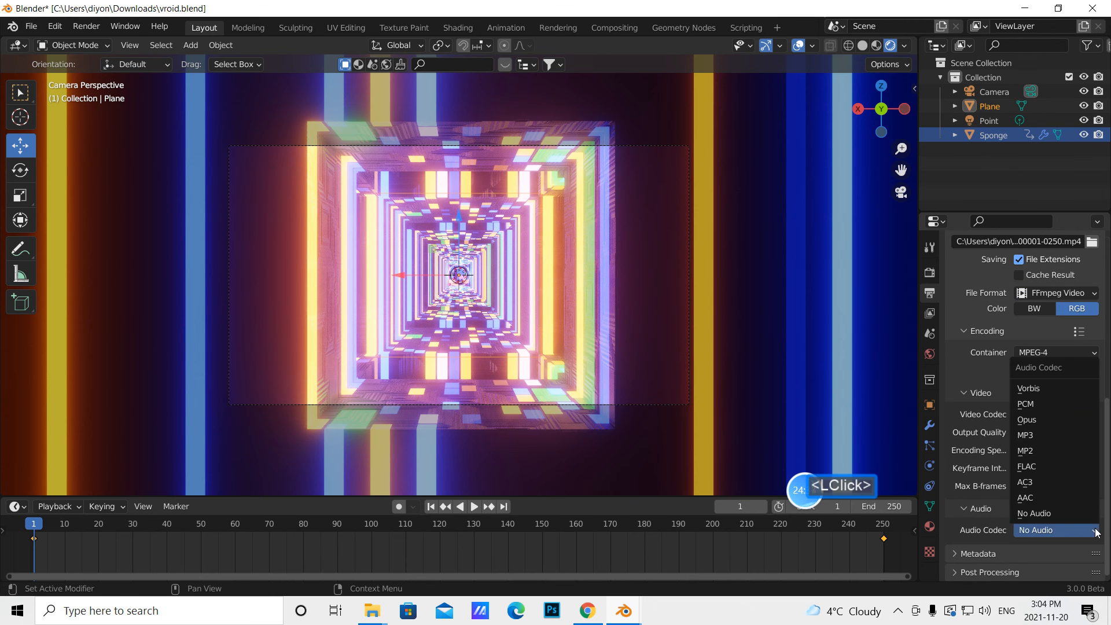
left_click(1047, 433)
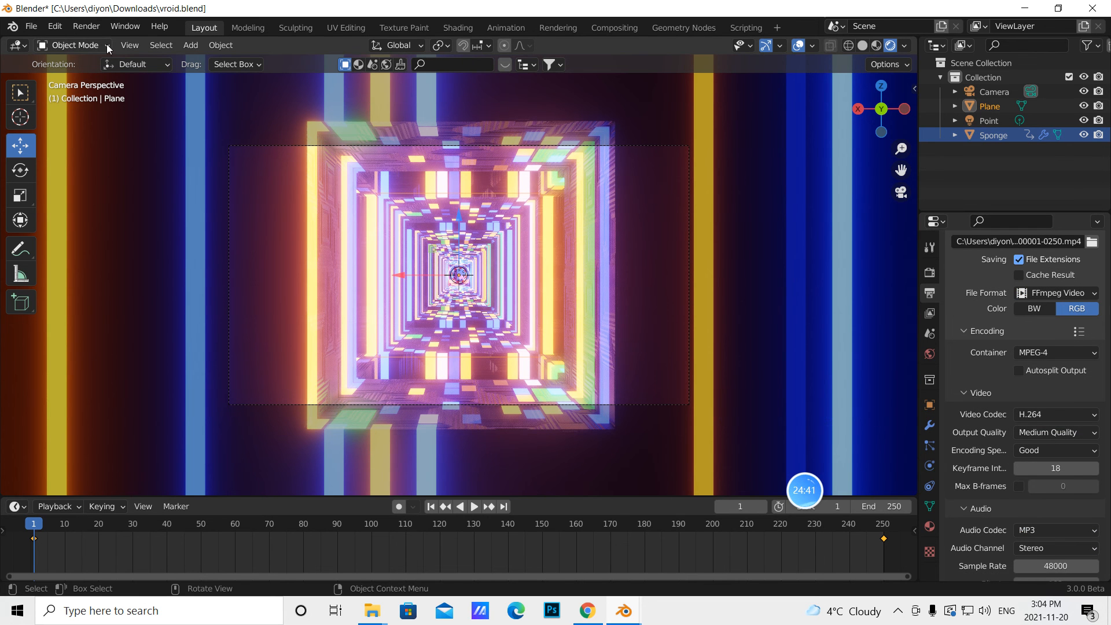
- Review the Eevee render settings, including sampling and the Screen Space Reflections options
left_click(86, 26)
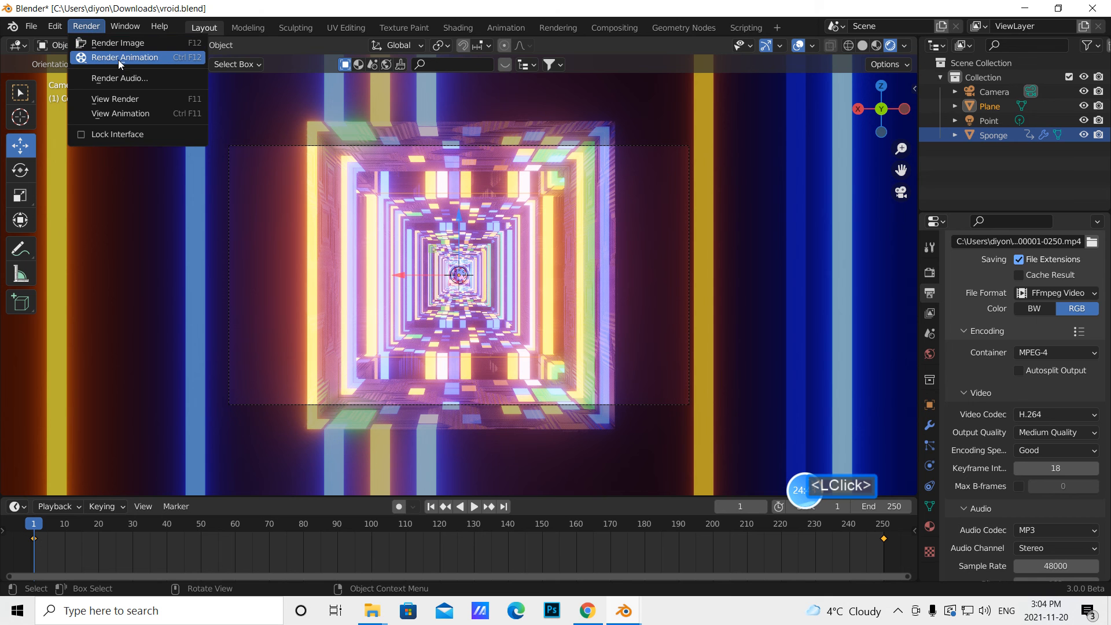
left_click(929, 273)
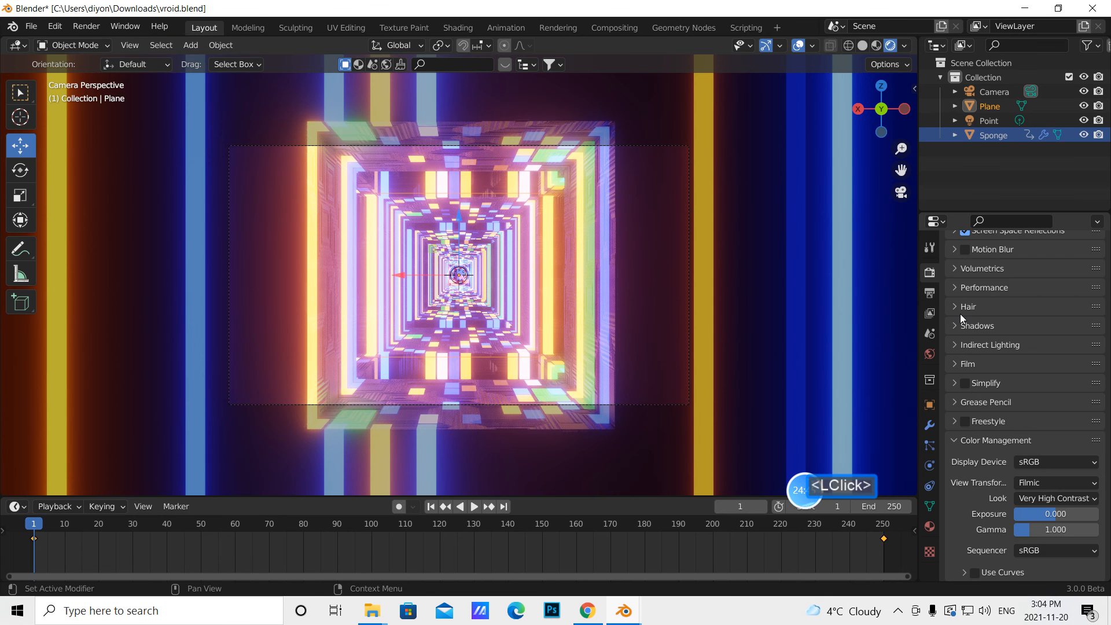
scroll(961, 317, "up", 3)
scroll(961, 318, "up", 5)
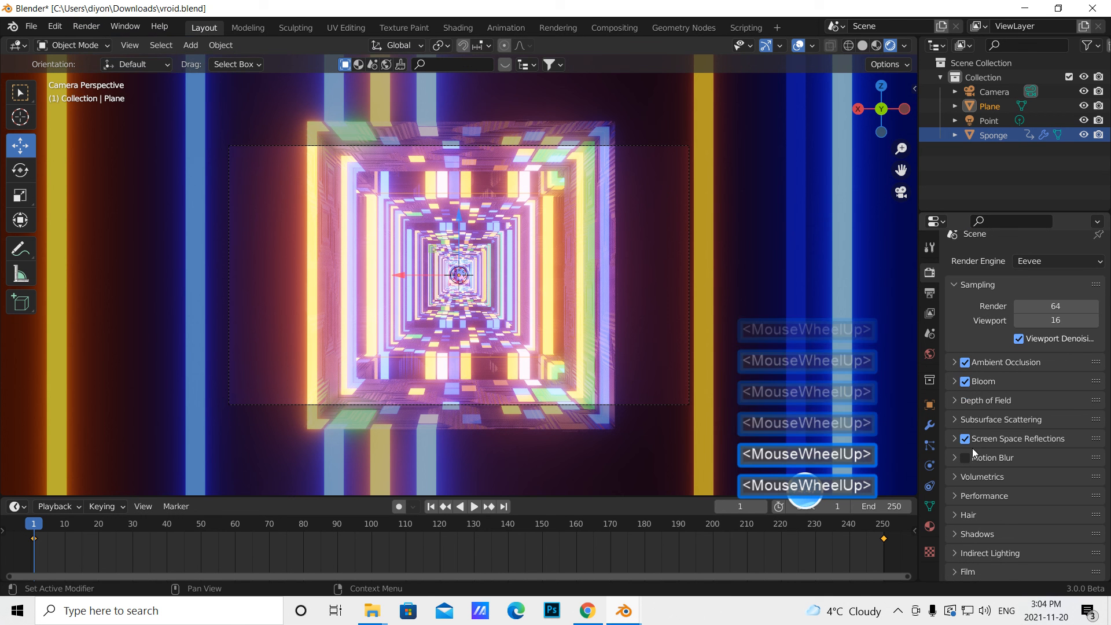
left_click(955, 437)
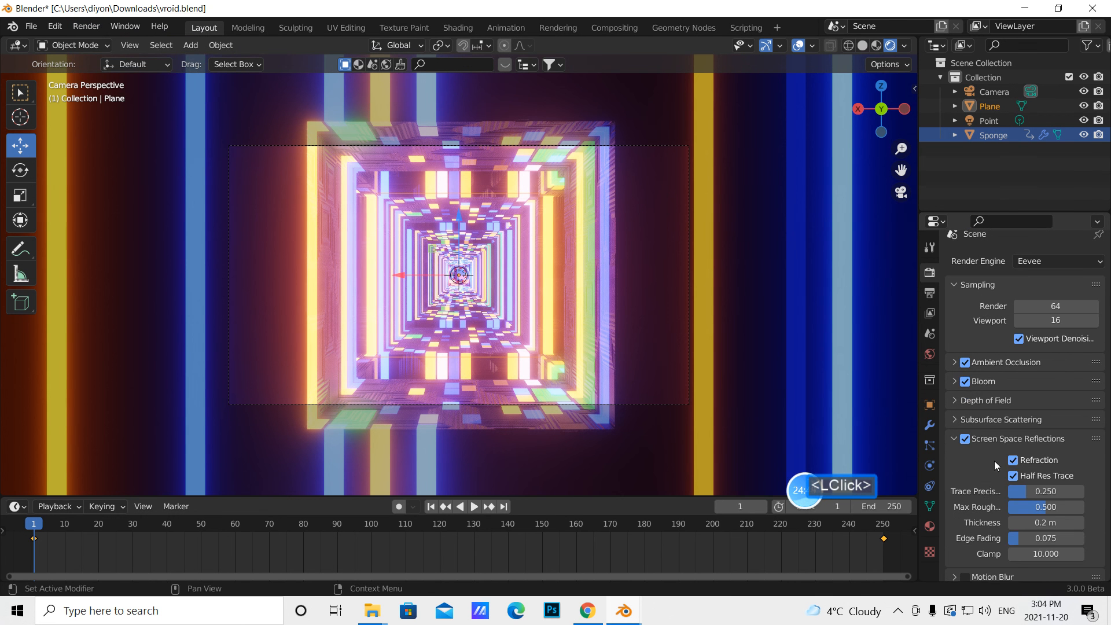
left_click(955, 439)
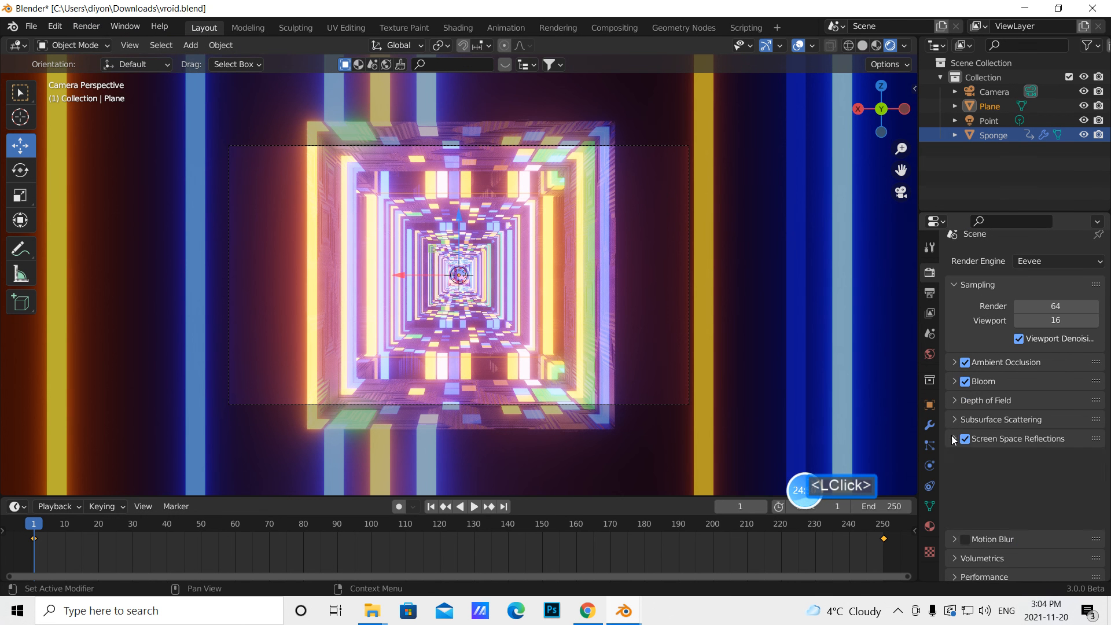
- Render the animation and minimise the render window
left_click(86, 26)
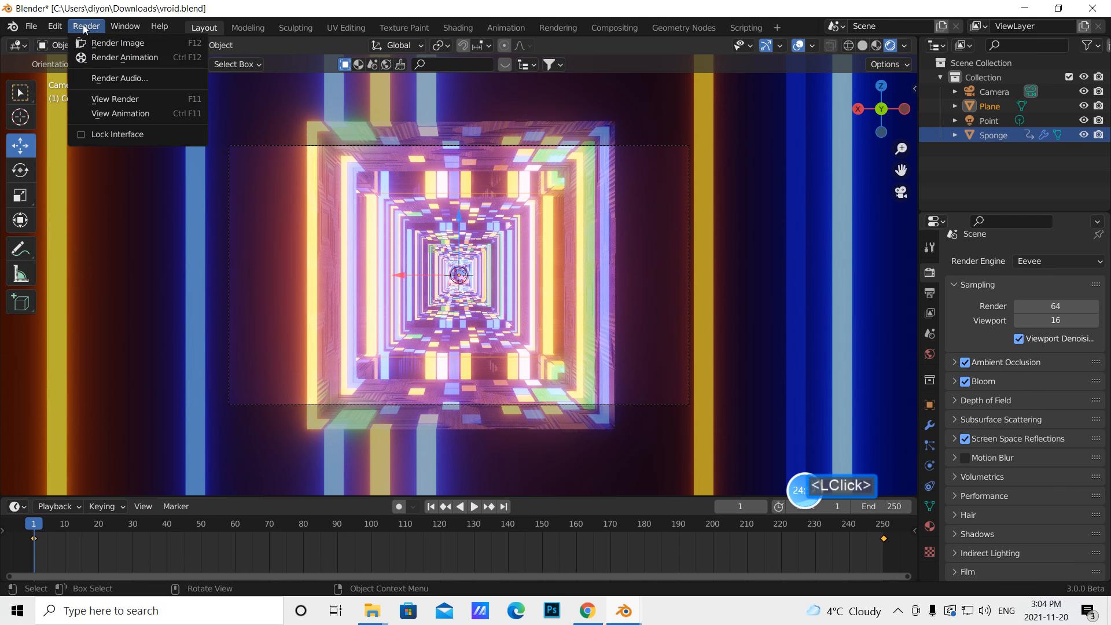
left_click(110, 57)
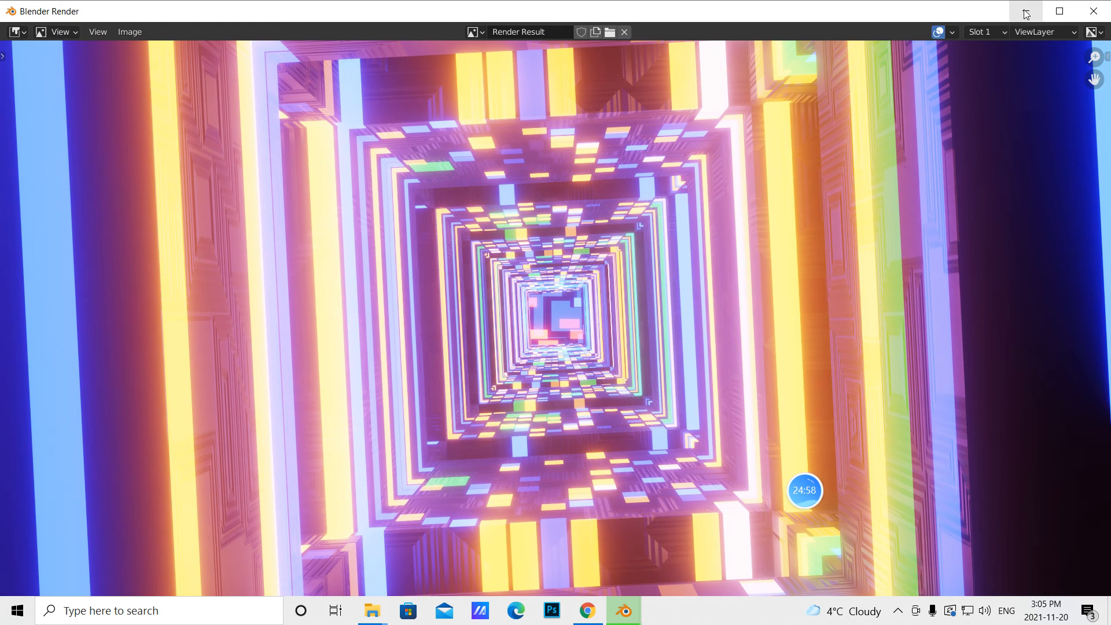
left_click(1025, 11)
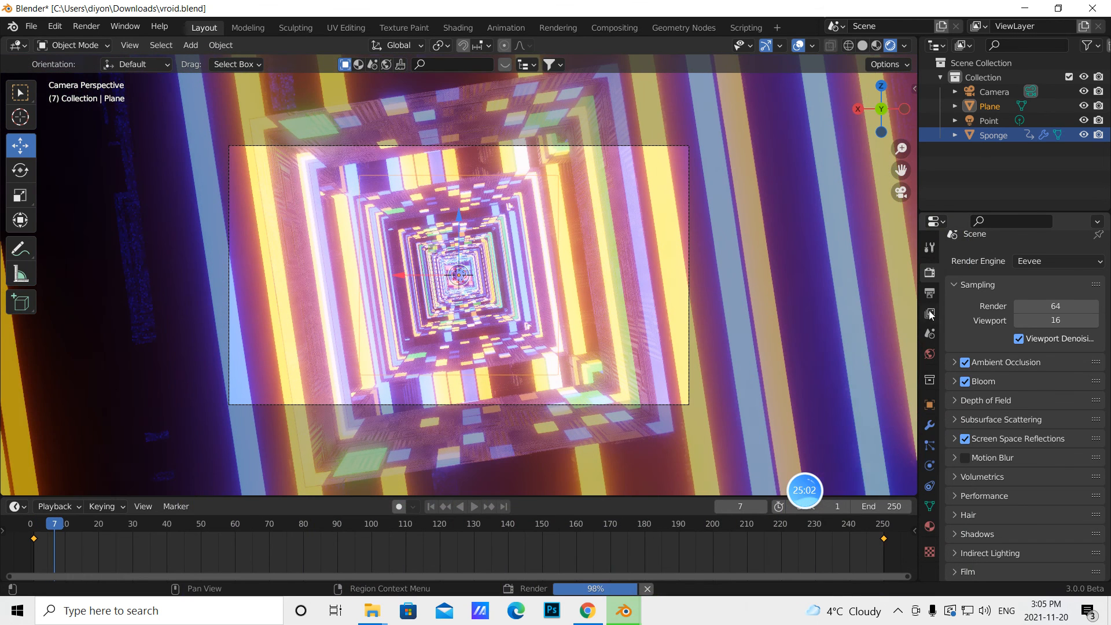
- Check the full output path in the output settings while the animation renders
left_click(928, 298)
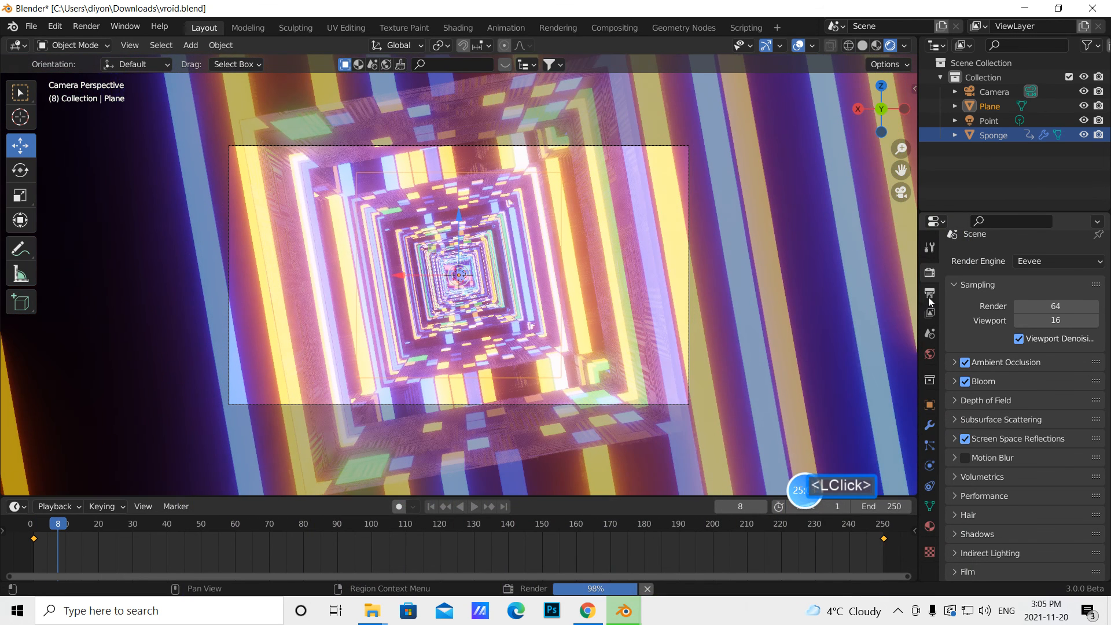
left_click(925, 296)
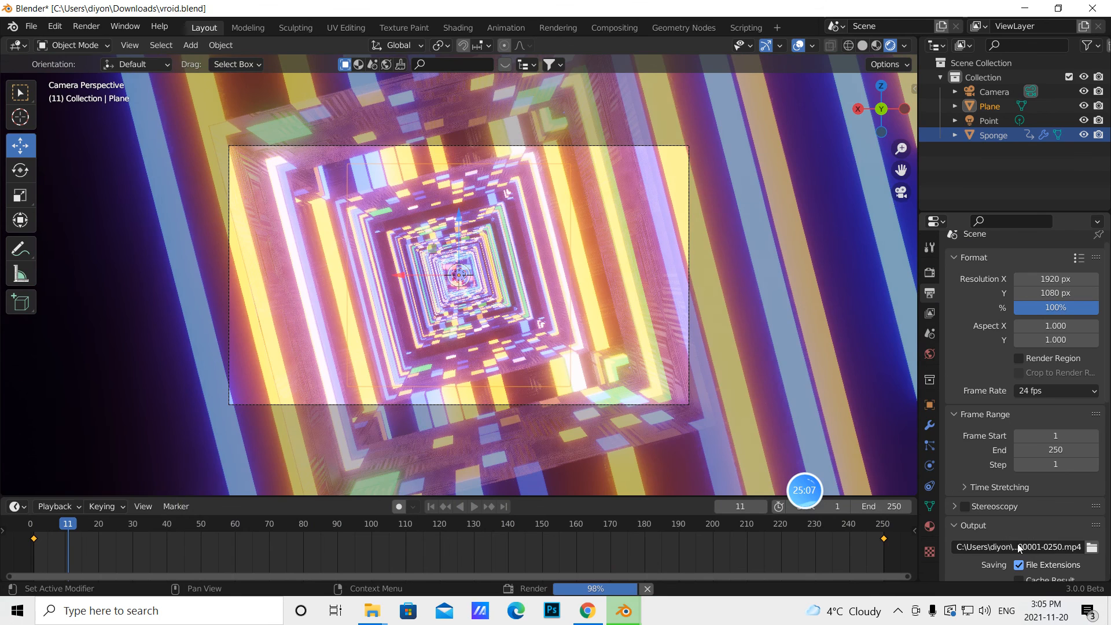
mouse_move(812, 504)
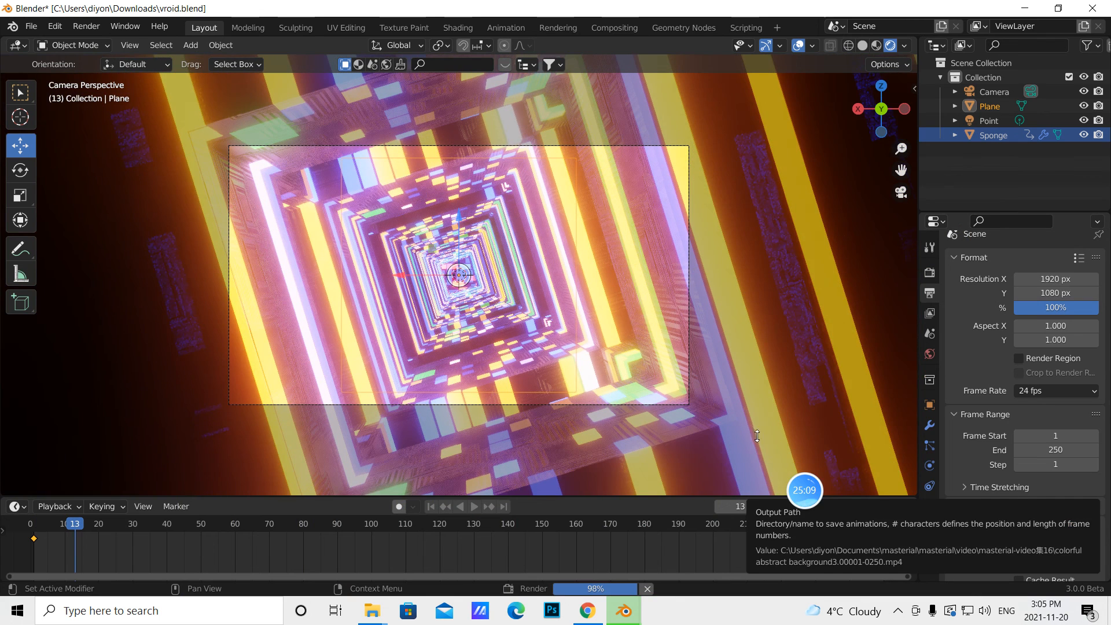